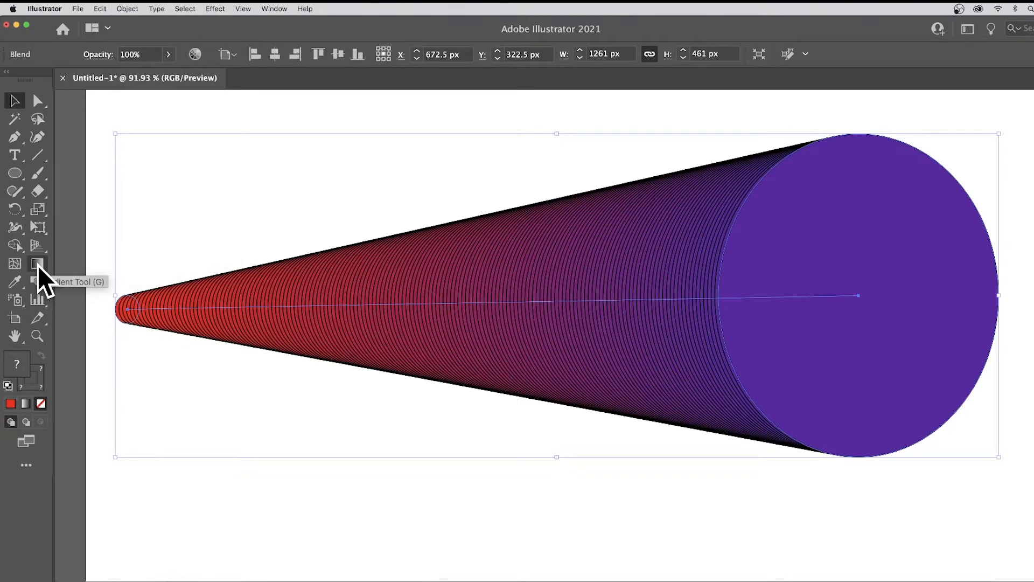
Delete the circle blend and draw two separate red rectangles about 451 px tall, a wide one and a narrow one aligned with it
{"action": "key", "text": "Delete"}
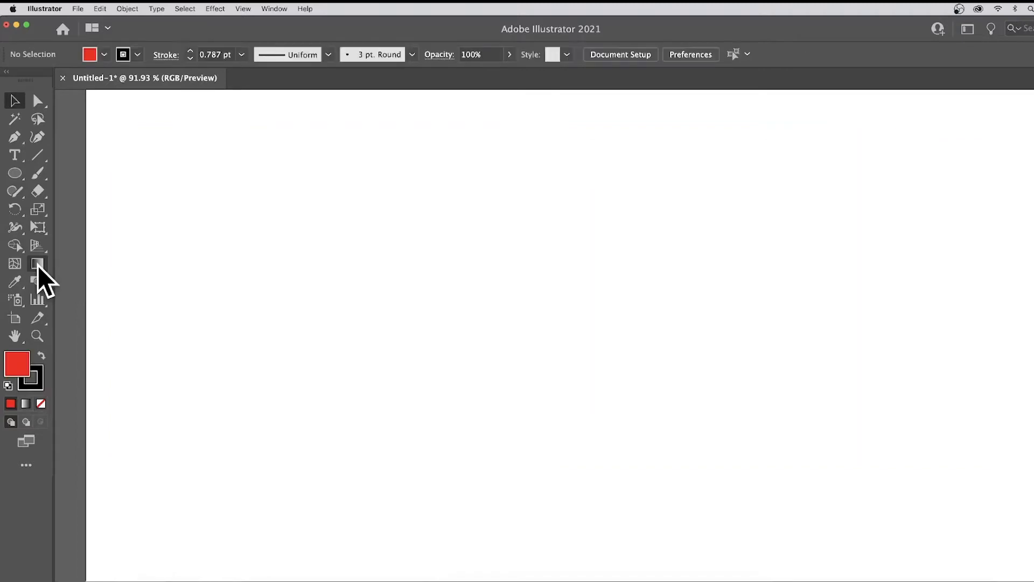
{"action": "left_click_drag", "start_coordinate": [16, 172], "coordinate": [68, 173]}
{"action": "left_click_drag", "start_coordinate": [149, 137], "coordinate": [287, 455]}
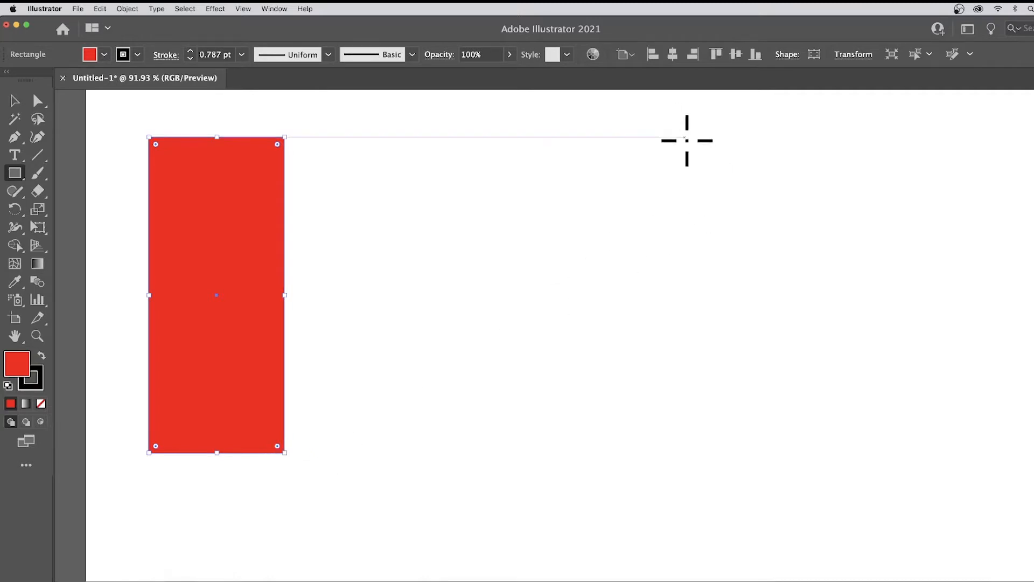
{"action": "left_click_drag", "start_coordinate": [687, 143], "coordinate": [718, 455]}
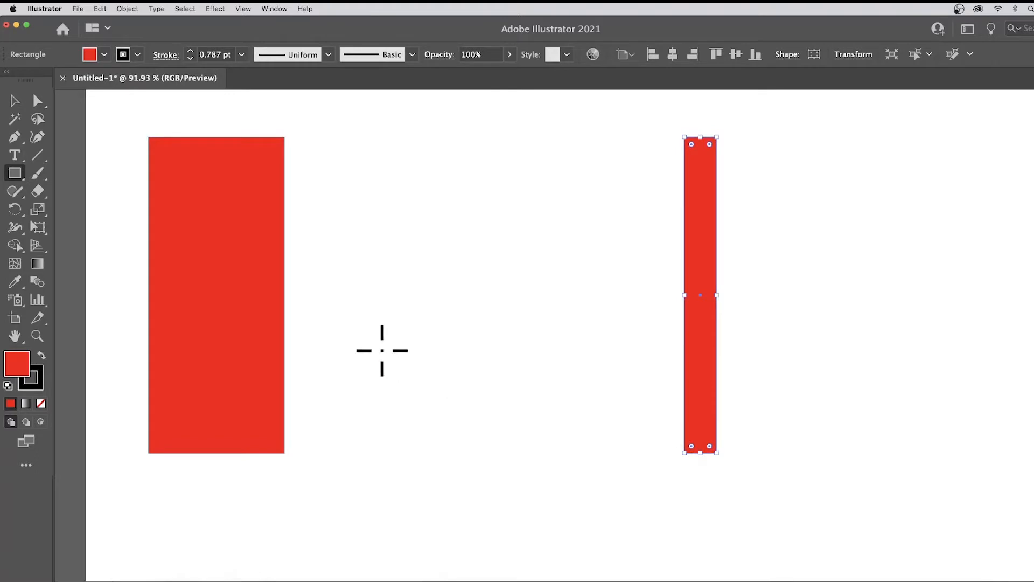
Blend the wide red rectangle into the narrow one with the Blend tool
{"action": "left_click", "coordinate": [14, 100]}
{"action": "left_click", "coordinate": [184, 198]}
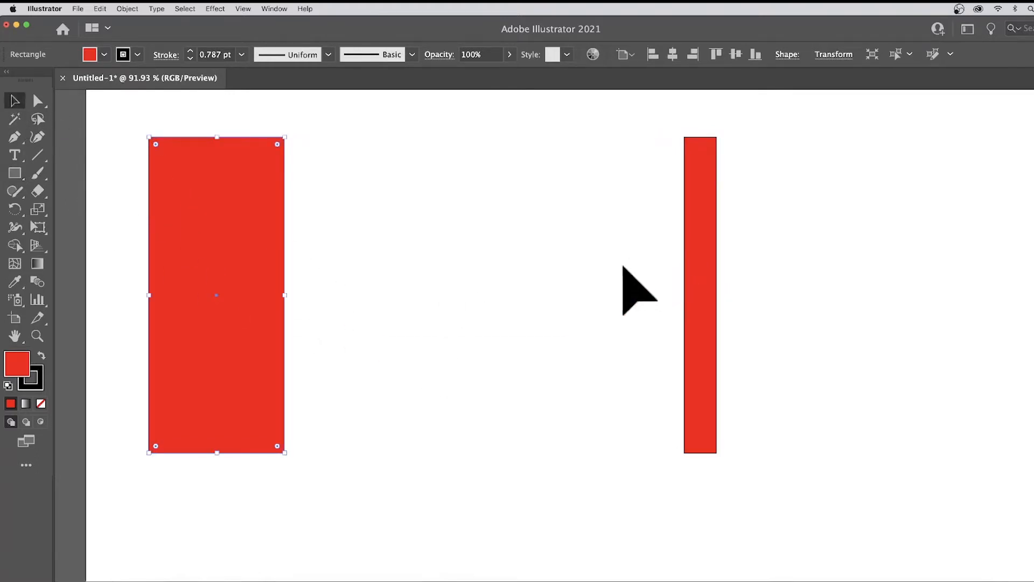
{"action": "left_click", "coordinate": [411, 251]}
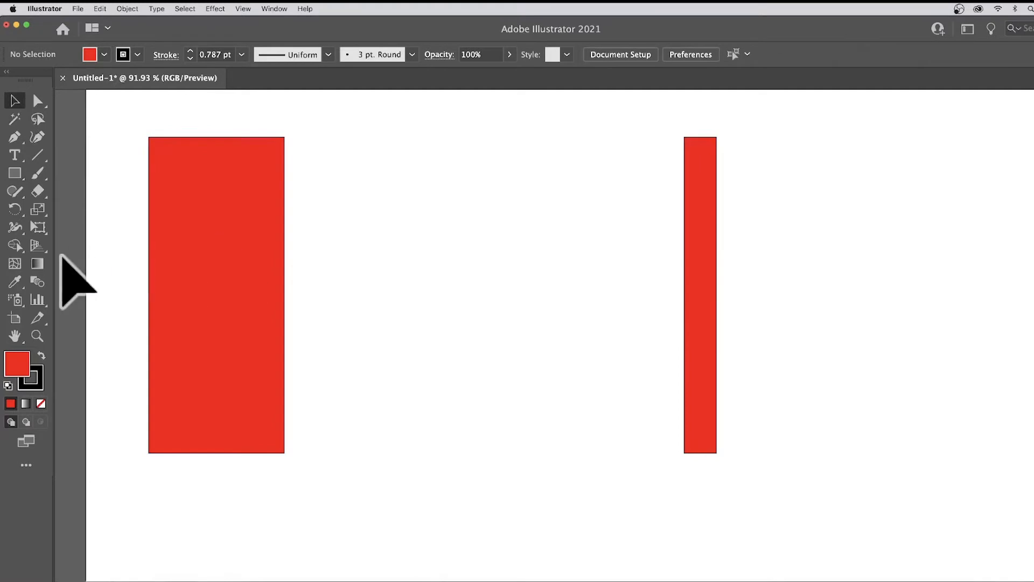
{"action": "left_click", "coordinate": [37, 281]}
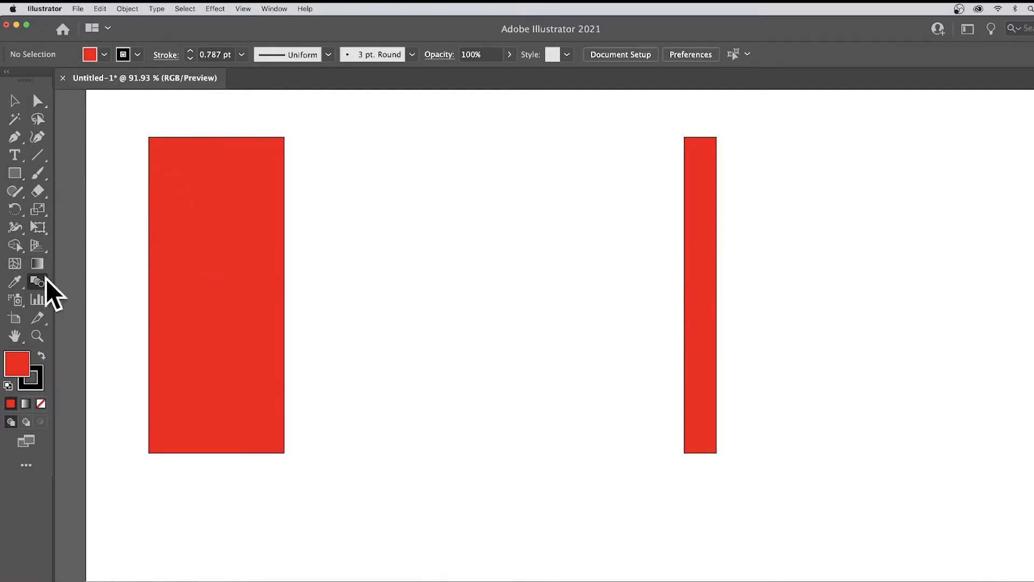
{"action": "left_click", "coordinate": [208, 239]}
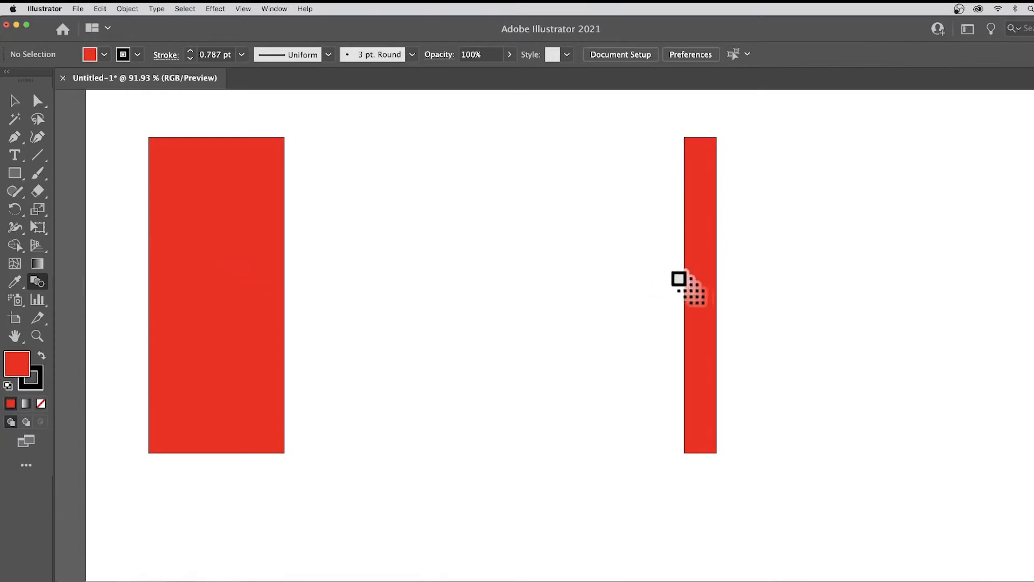
{"action": "left_click", "coordinate": [689, 275]}
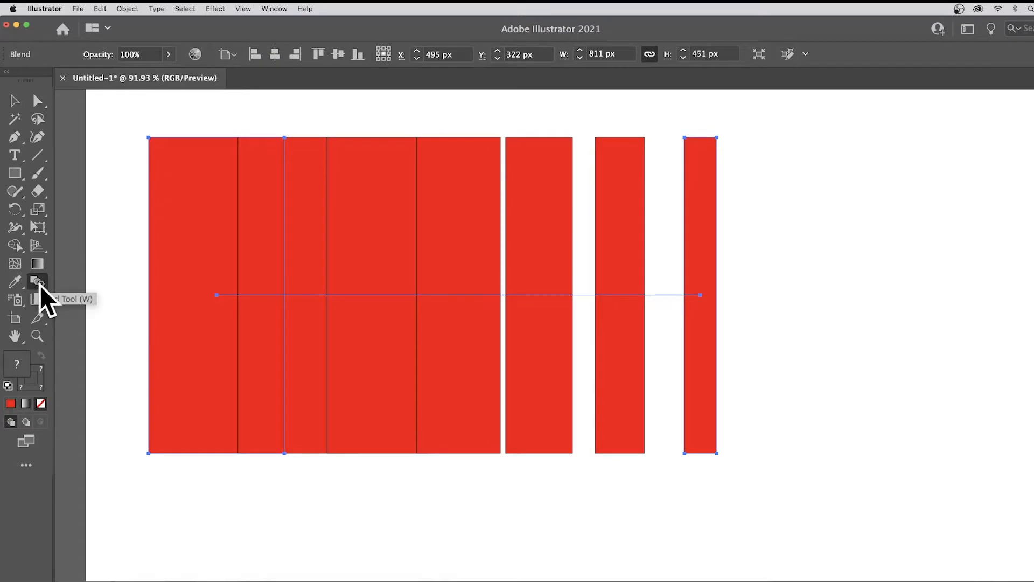
Try a spacing of 3 Specified Steps in the rectangle blend's options, keeping the preview on
{"action": "left_click", "coordinate": [128, 7]}
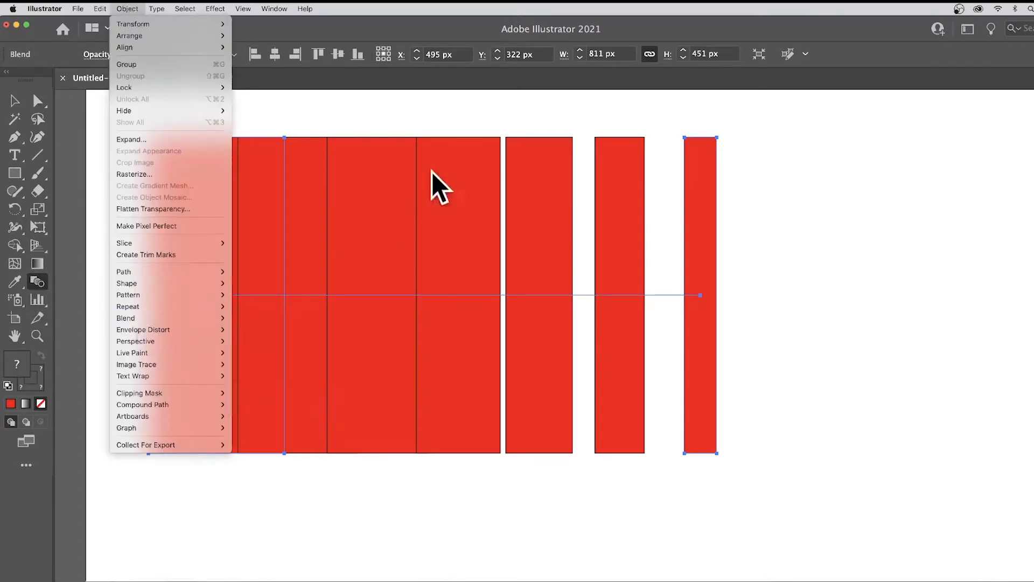
{"action": "left_click", "coordinate": [327, 12]}
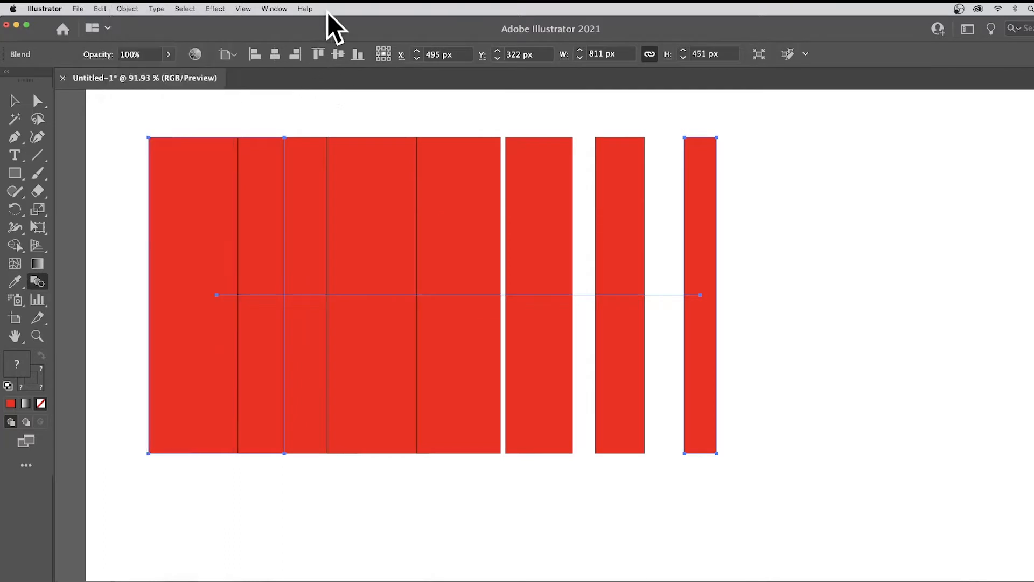
{"action": "double_click", "coordinate": [38, 281]}
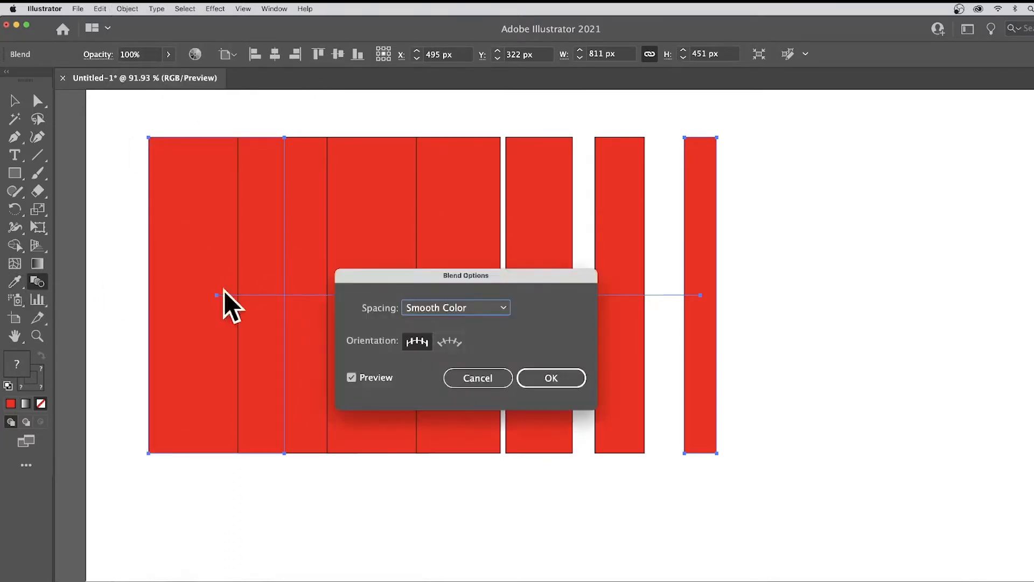
{"action": "left_click_drag", "start_coordinate": [467, 277], "coordinate": [792, 239]}
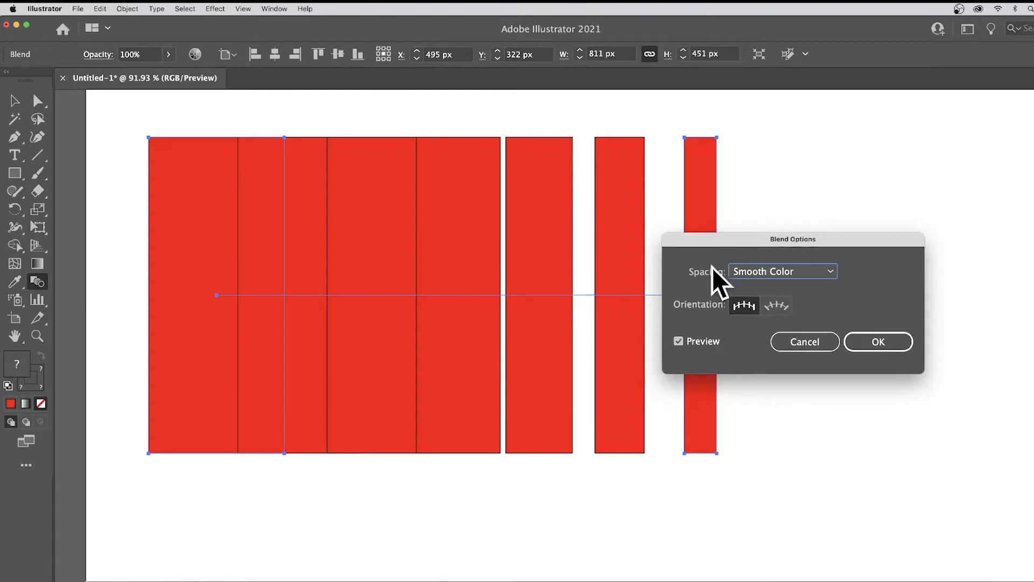
{"action": "left_click", "coordinate": [777, 273]}
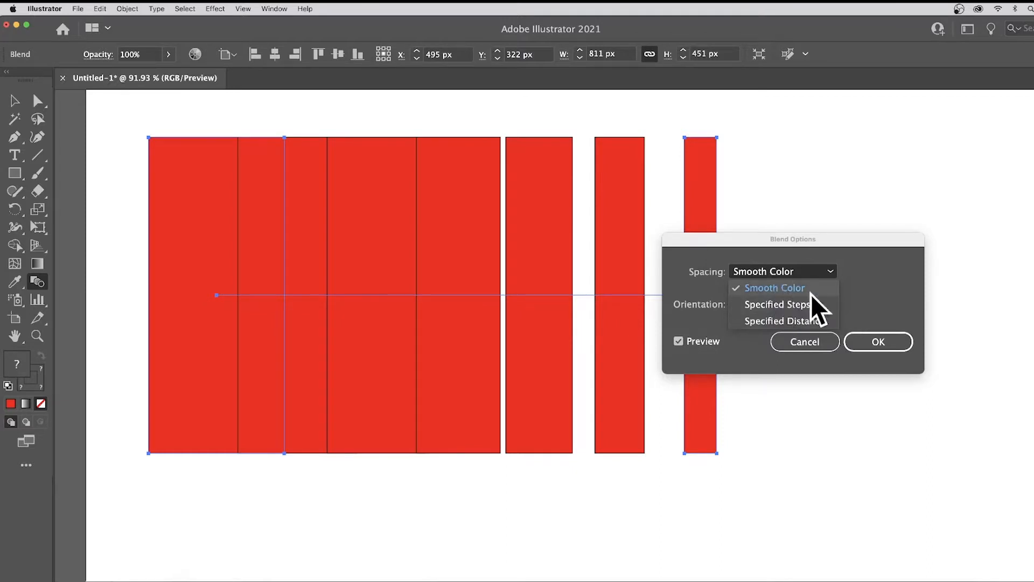
{"action": "left_click", "coordinate": [810, 238]}
{"action": "left_click", "coordinate": [786, 273]}
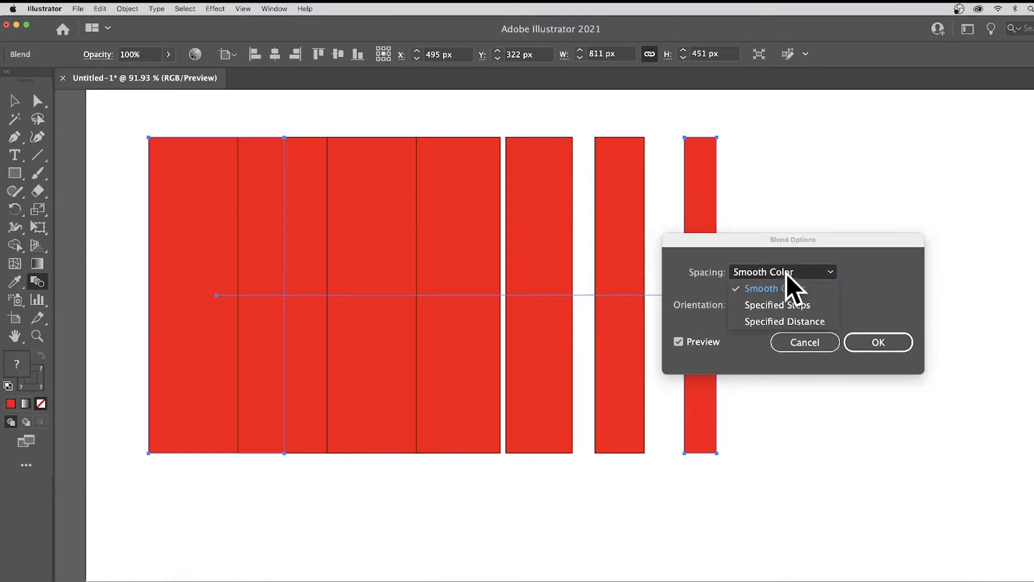
{"action": "left_click", "coordinate": [766, 305]}
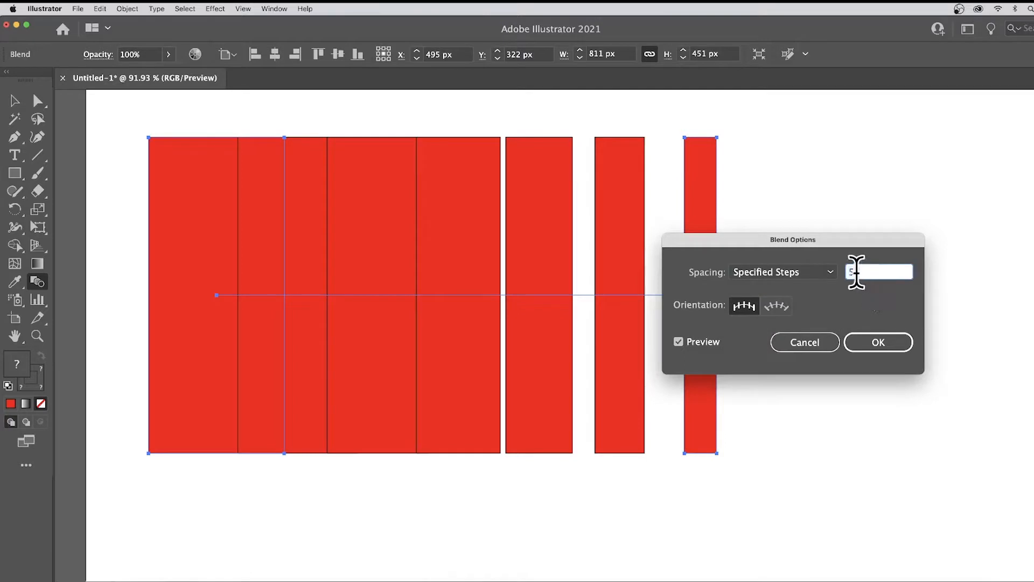
{"action": "type", "text": "3"}
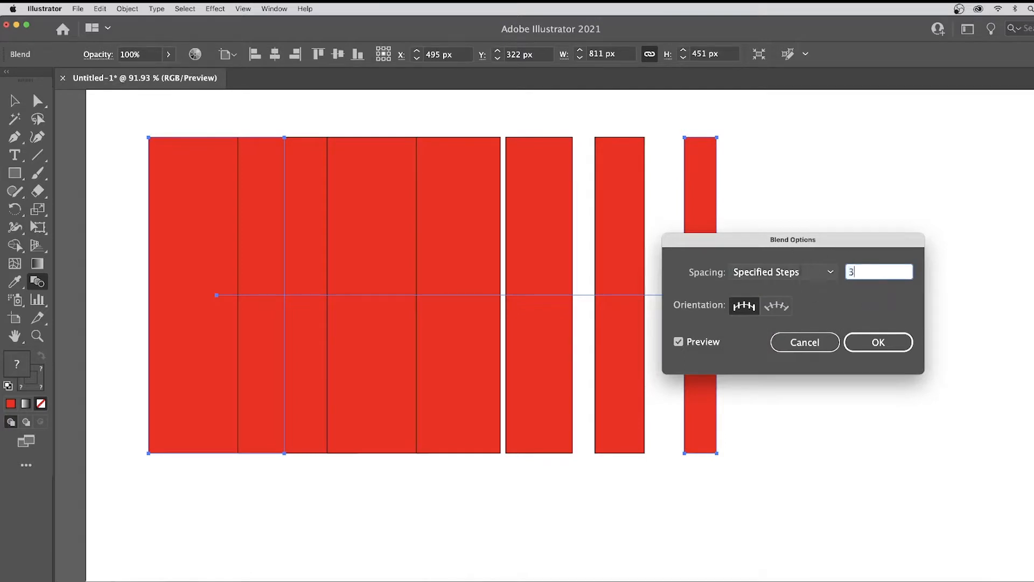
{"action": "key", "text": "Tab"}
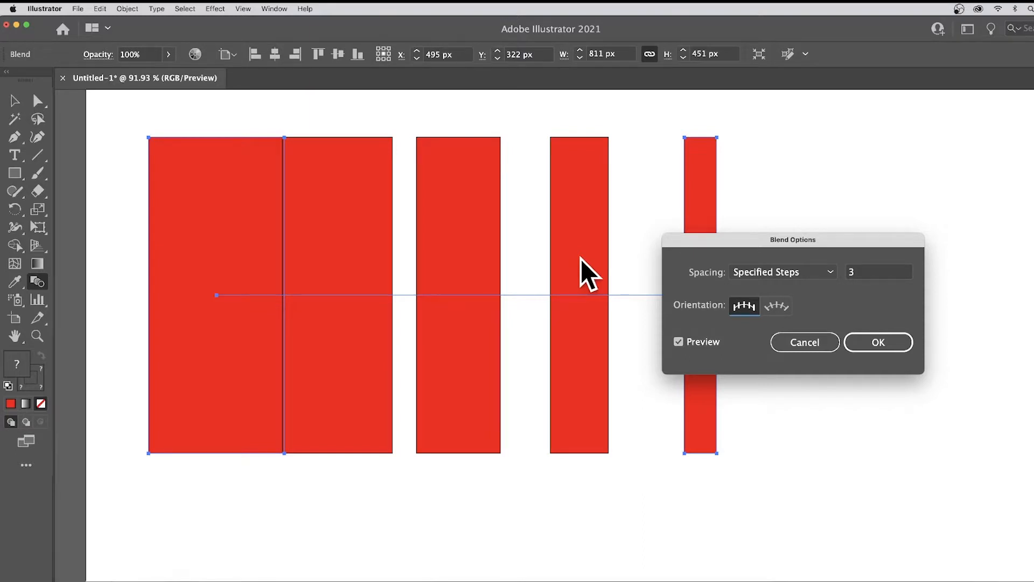
Try the Align to Path orientation for the rectangle blend, switch it back, and discard the option changes
{"action": "left_click", "coordinate": [778, 307]}
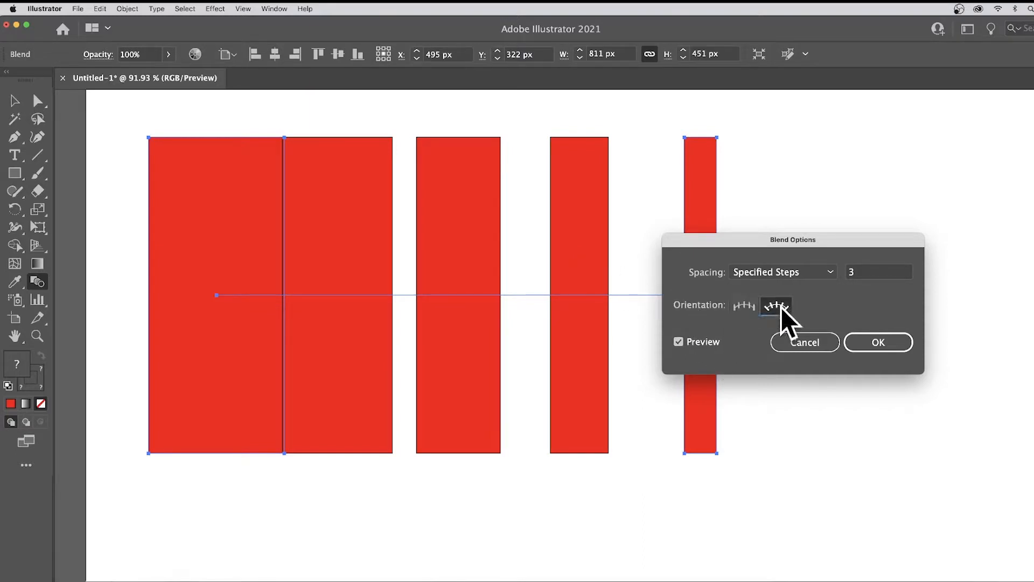
{"action": "left_click", "coordinate": [741, 306]}
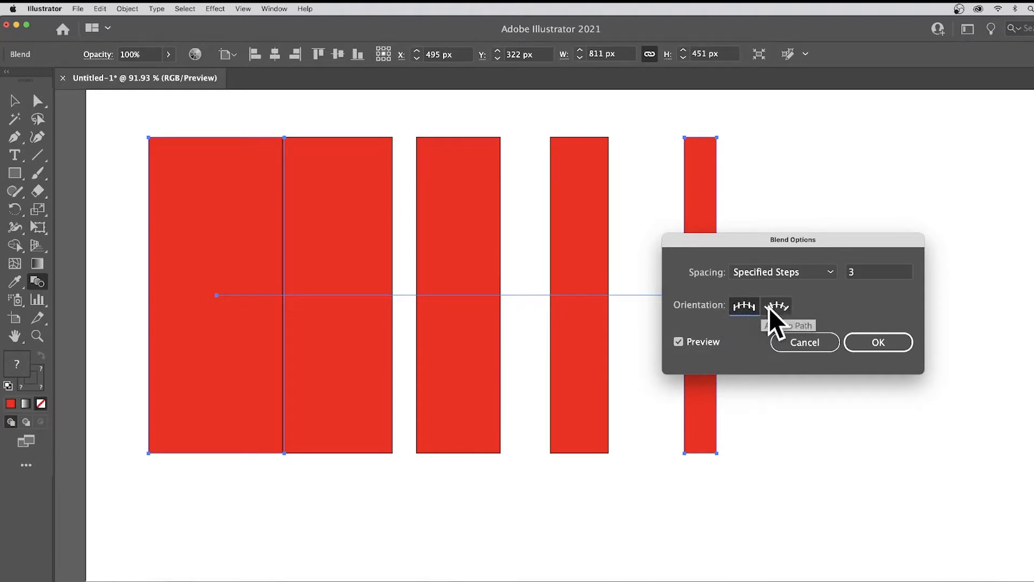
{"action": "left_click", "coordinate": [803, 341]}
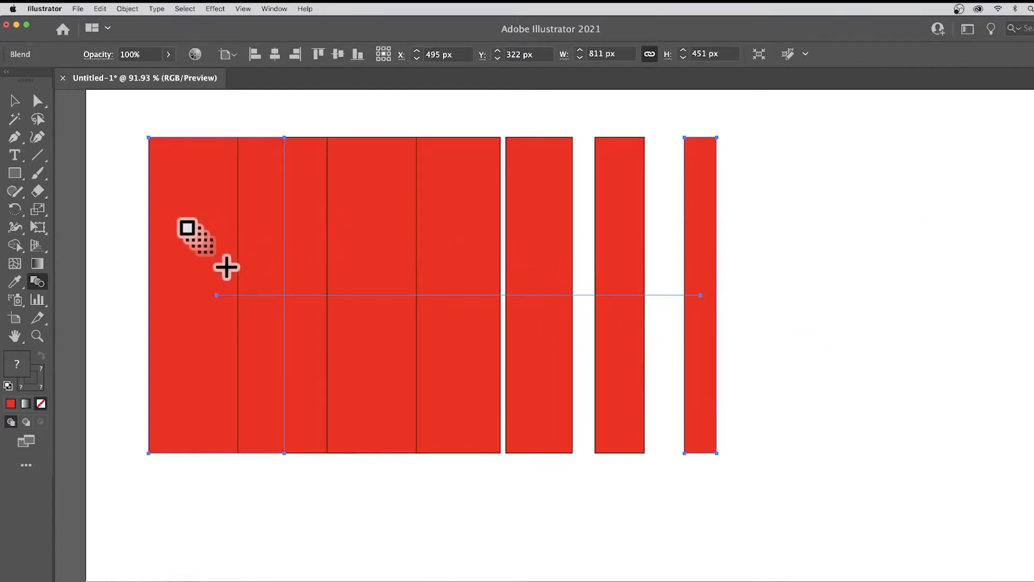
Set the rectangle blend's spacing to a Specified Distance of 80 px and apply it
{"action": "double_click", "coordinate": [37, 281]}
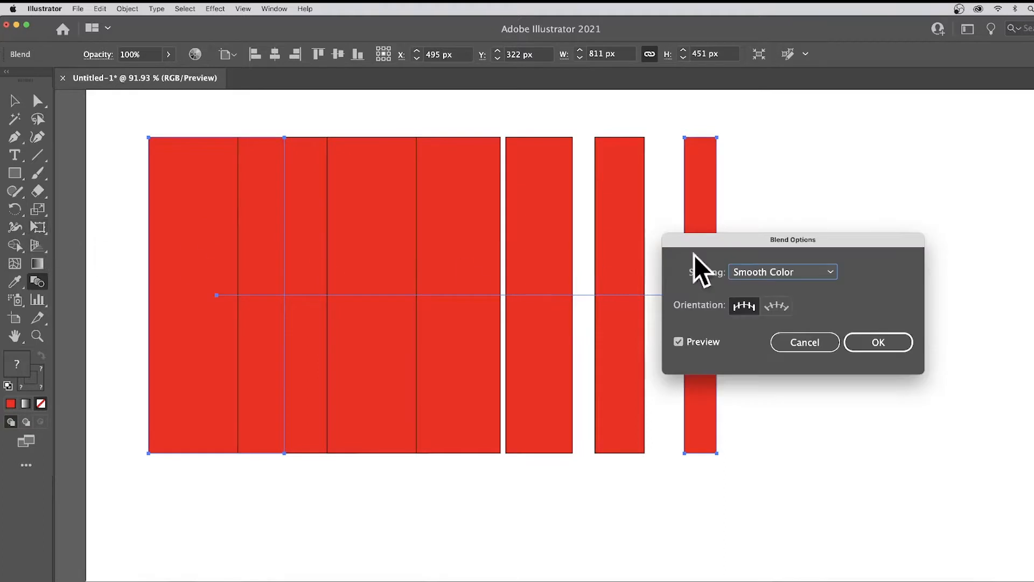
{"action": "left_click", "coordinate": [773, 275]}
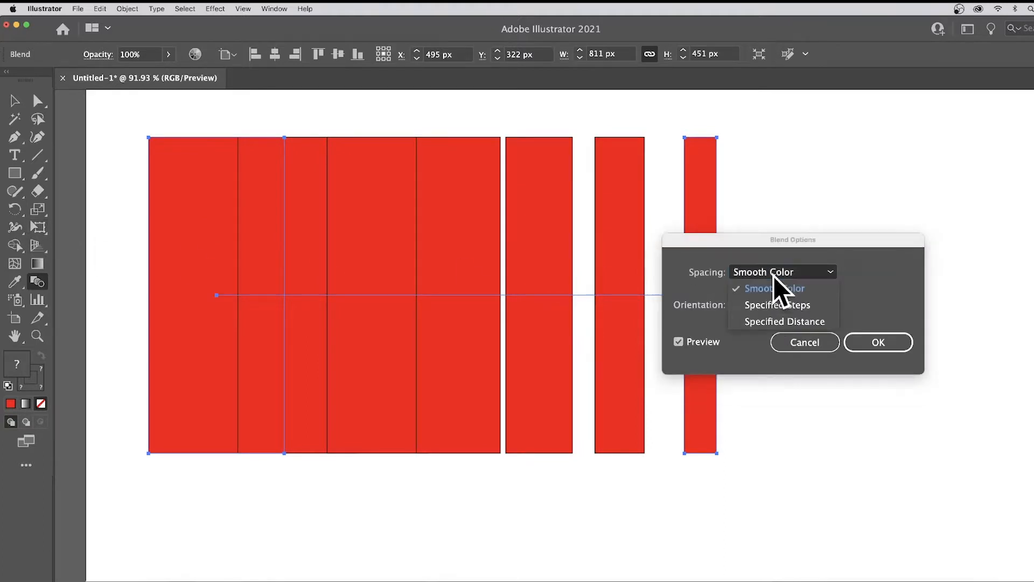
{"action": "left_click", "coordinate": [768, 321]}
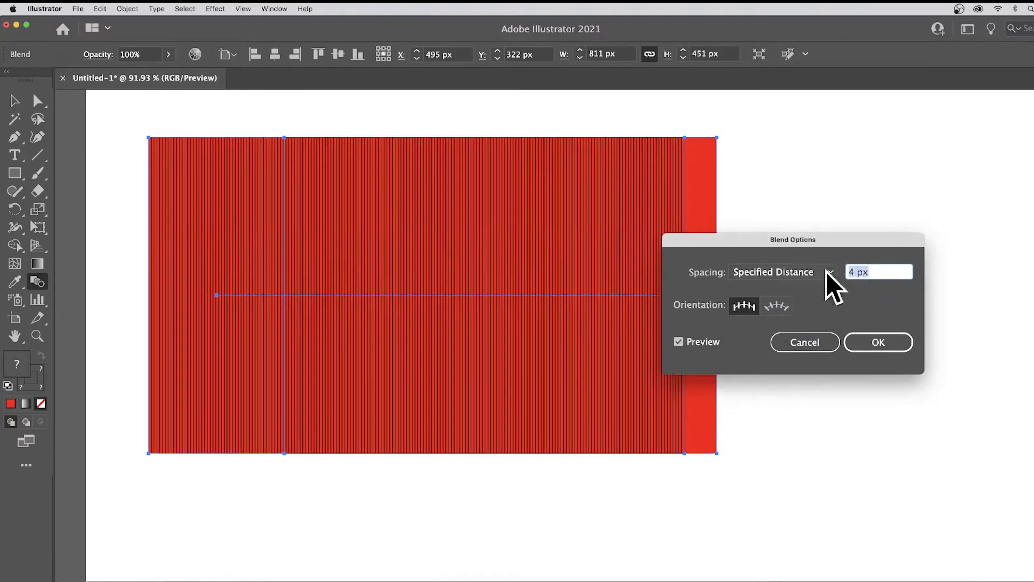
{"action": "key", "text": "Up"}
{"action": "key", "text": "Up"}
{"action": "key", "text": "Up"}
{"action": "key", "text": "Up"}
{"action": "key", "text": "Up"}
{"action": "key", "text": "Up"}
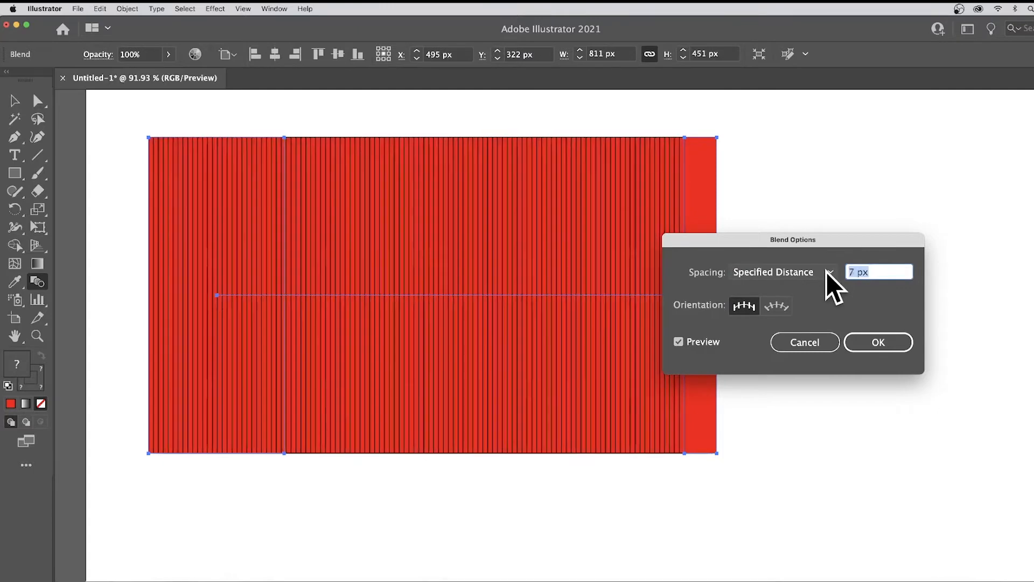
{"action": "key", "text": "Up"}
{"action": "key", "text": "Up"}
{"action": "key", "text": "Up"}
{"action": "key", "text": "Up"}
{"action": "key", "text": "Up"}
{"action": "key", "text": "Up"}
{"action": "key", "text": "Up"}
{"action": "key", "text": "Up"}
{"action": "key", "text": "Up"}
{"action": "key", "text": "Up"}
{"action": "key", "text": "Up"}
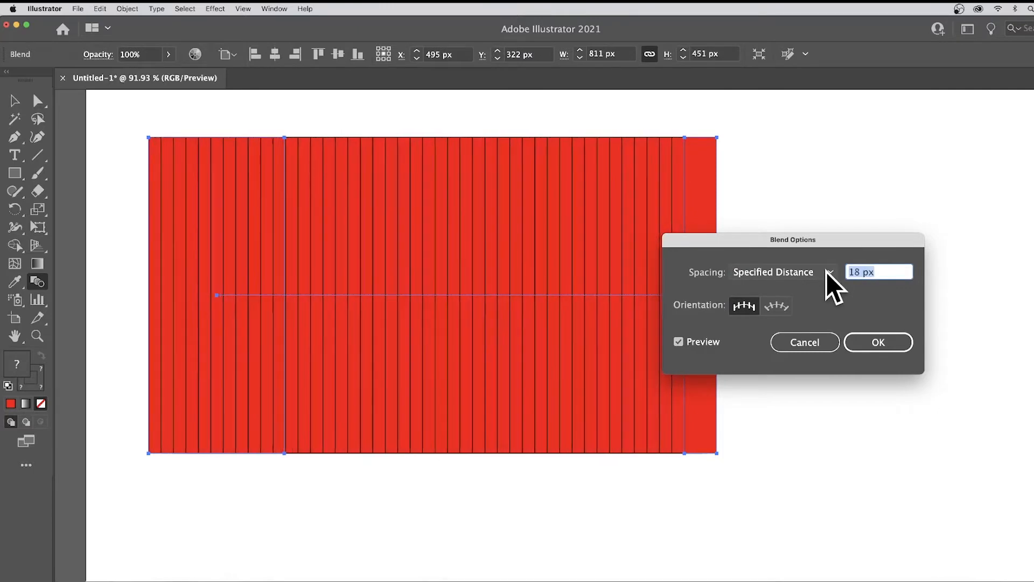
{"action": "key", "text": "Up"}
{"action": "key", "text": "Up"}
{"action": "key", "text": "Up"}
{"action": "key", "text": "Up"}
{"action": "key", "text": "Up"}
{"action": "key", "text": "Up"}
{"action": "key", "text": "Up"}
{"action": "key", "text": "Up"}
{"action": "key", "text": "Up"}
{"action": "key", "text": "Up"}
{"action": "key", "text": "Up"}
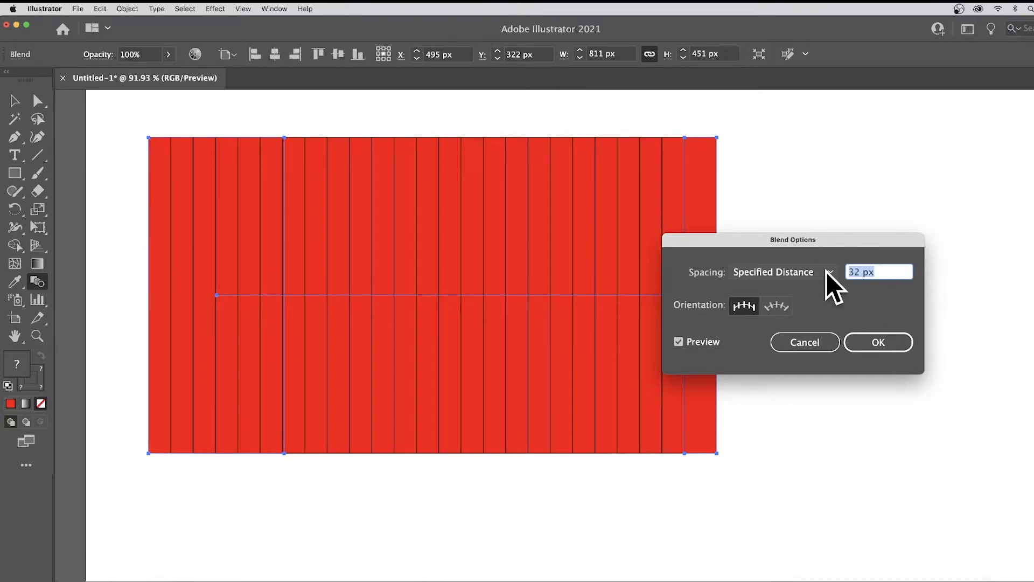
{"action": "key", "text": "Up"}
{"action": "key", "text": "Up"}
{"action": "key", "text": "Up"}
{"action": "key", "text": "Up"}
{"action": "key", "text": "Up"}
{"action": "key", "text": "Up"}
{"action": "key", "text": "Up"}
{"action": "key", "text": "Up"}
{"action": "key", "text": "Up"}
{"action": "key", "text": "Up"}
{"action": "key", "text": "Up"}
{"action": "key", "text": "Up"}
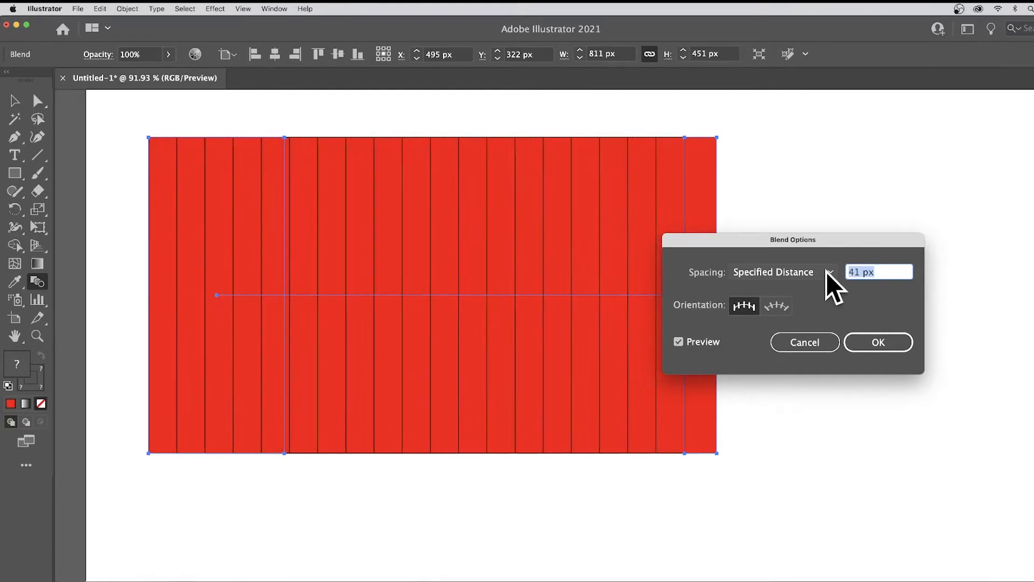
{"action": "key", "text": "Up"}
{"action": "key", "text": "Up"}
{"action": "key", "text": "Up"}
{"action": "key", "text": "Up"}
{"action": "key", "text": "Up"}
{"action": "key", "text": "Up"}
{"action": "key", "text": "Up"}
{"action": "key", "text": "Up"}
{"action": "key", "text": "Up"}
{"action": "key", "text": "Up"}
{"action": "key", "text": "Up"}
{"action": "key", "text": "Up"}
{"action": "key", "text": "Up"}
{"action": "key", "text": "Up"}
{"action": "key", "text": "Up"}
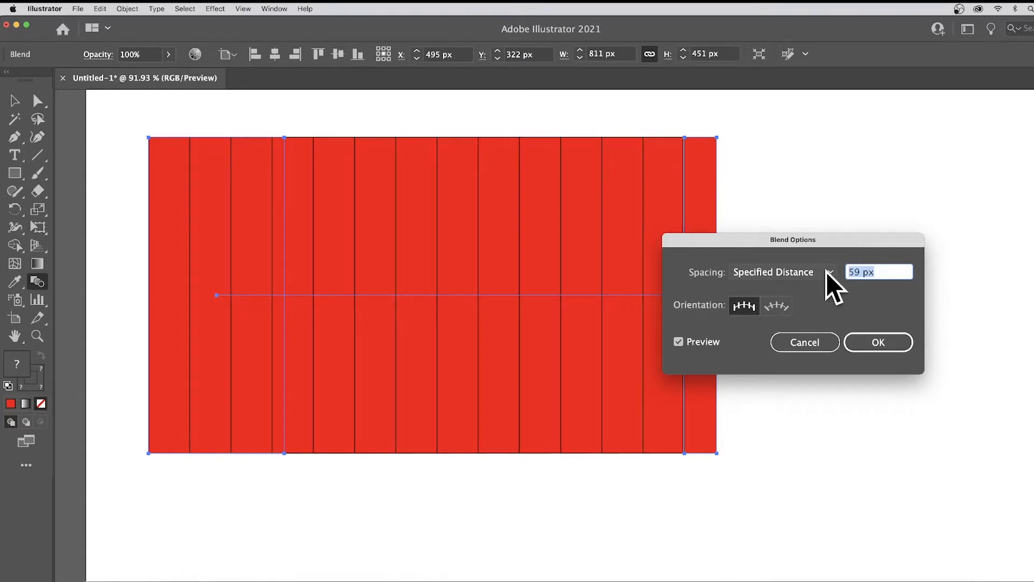
{"action": "key", "text": "Up"}
{"action": "key", "text": "Up"}
{"action": "key", "text": "Up"}
{"action": "key", "text": "Up"}
{"action": "key", "text": "Up"}
{"action": "key", "text": "Up"}
{"action": "key", "text": "Up"}
{"action": "key", "text": "Up"}
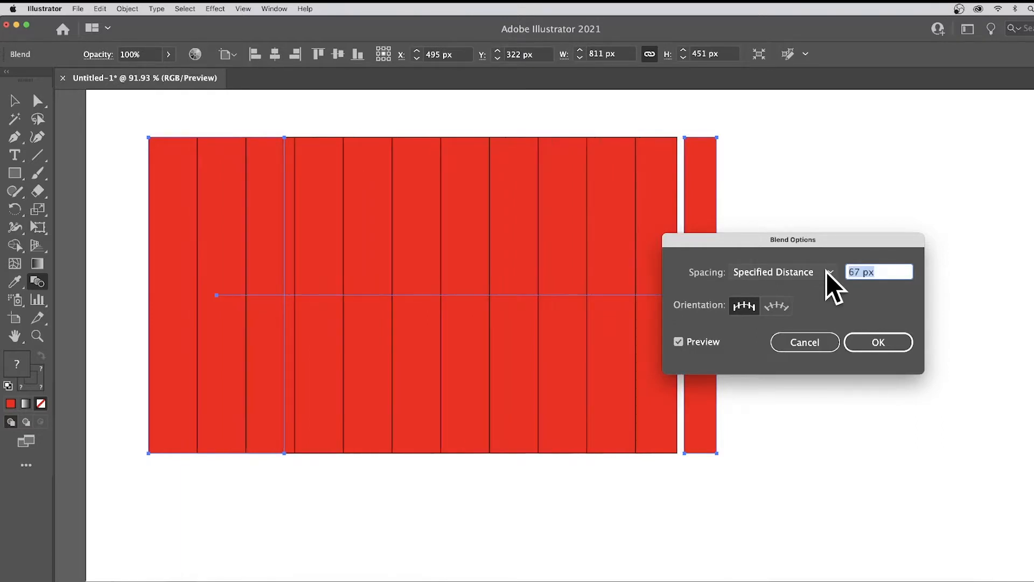
{"action": "key", "text": "Up"}
{"action": "key", "text": "Up"}
{"action": "key", "text": "Up"}
{"action": "key", "text": "Up"}
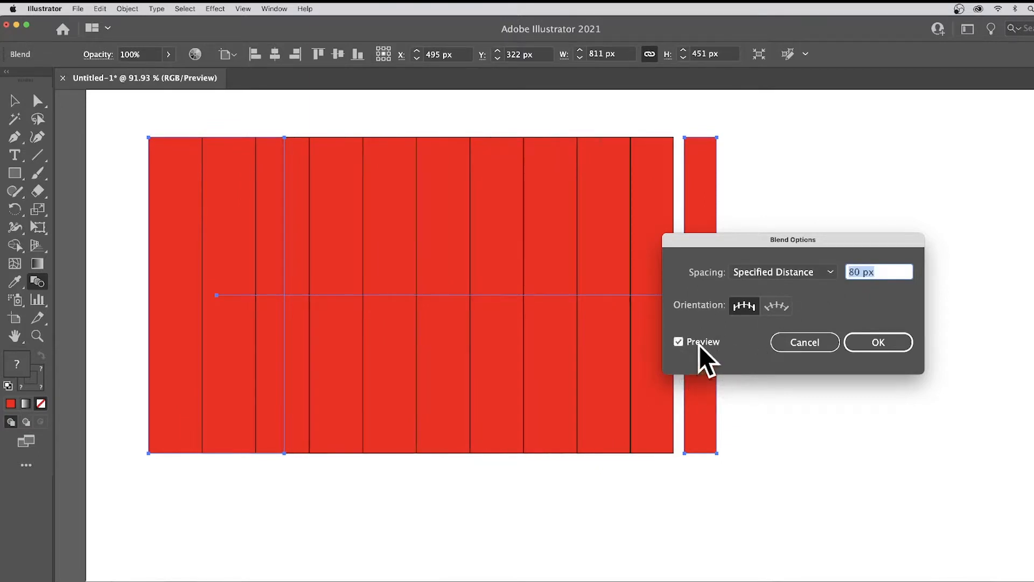
{"action": "left_click", "coordinate": [887, 341]}
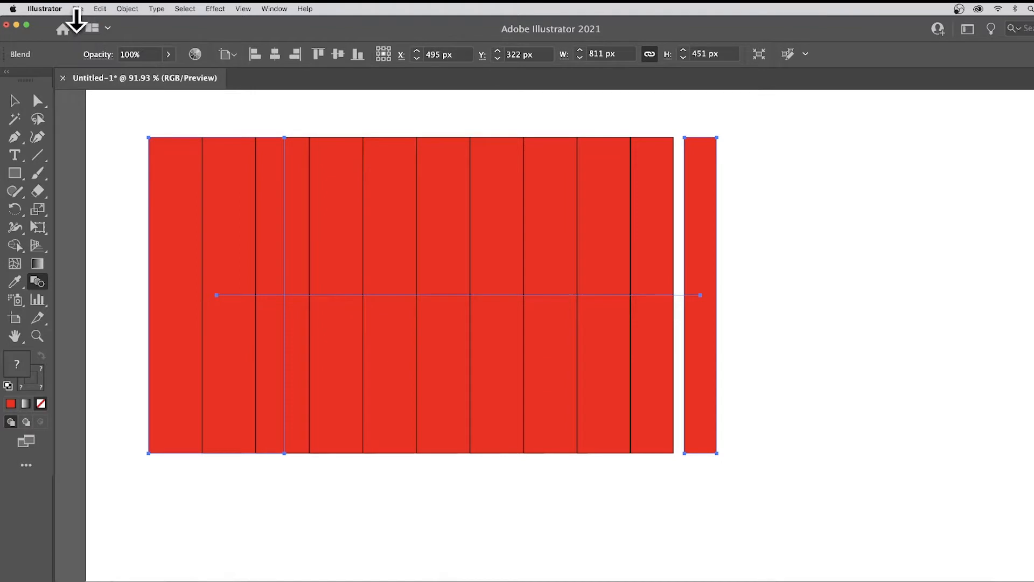
Delete the rectangle blend and draw a large red circle with a much smaller one well to its right
{"action": "key", "text": "Delete"}
{"action": "left_click_drag", "start_coordinate": [17, 174], "coordinate": [90, 210]}
{"action": "left_click_drag", "start_coordinate": [124, 145], "coordinate": [383, 391]}
{"action": "left_click_drag", "start_coordinate": [797, 237], "coordinate": [835, 274]}
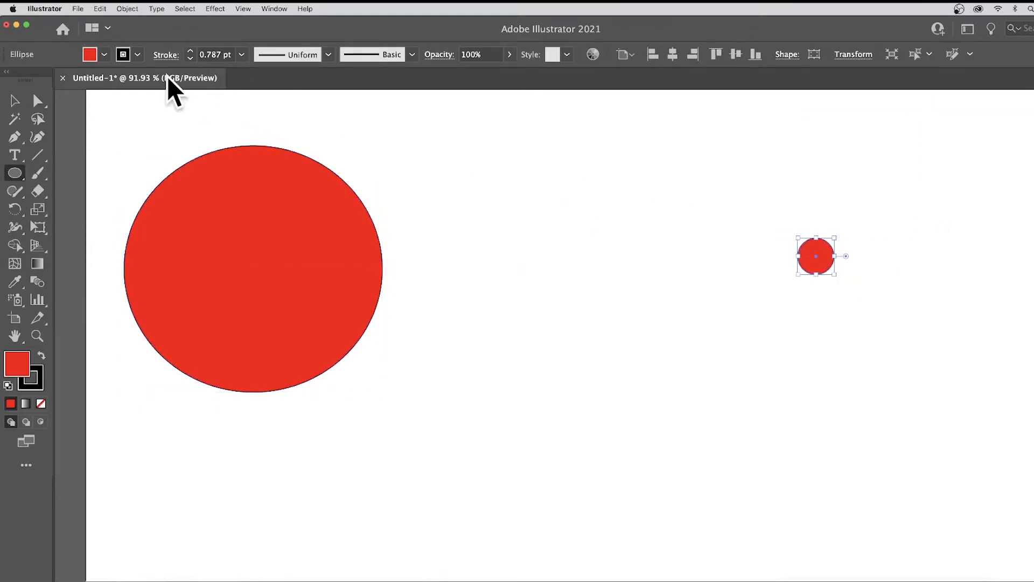
Set the small circle's black stroke weight to 10 pt
{"action": "left_click", "coordinate": [138, 54]}
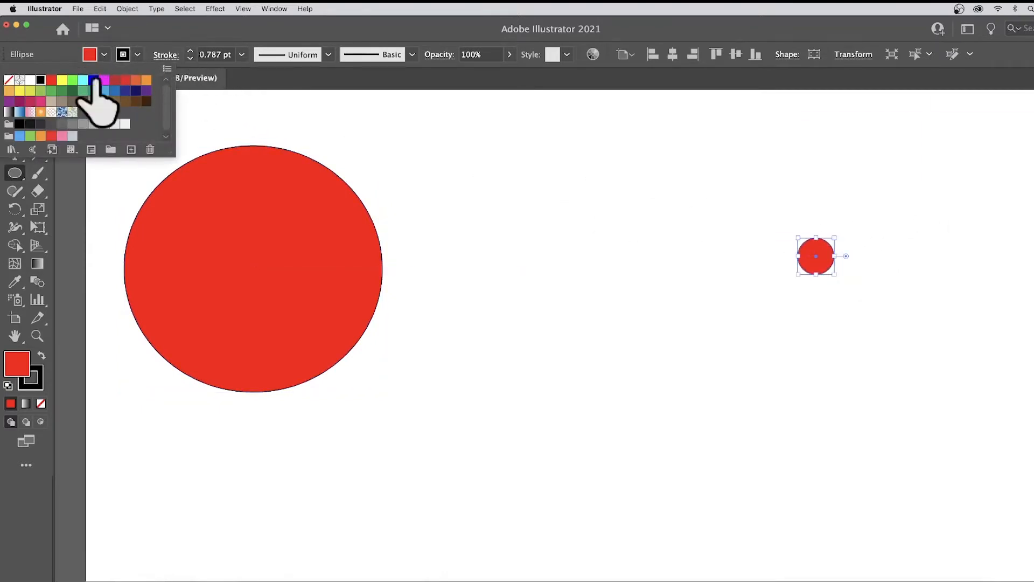
{"action": "left_click", "coordinate": [241, 55]}
{"action": "left_click", "coordinate": [264, 270]}
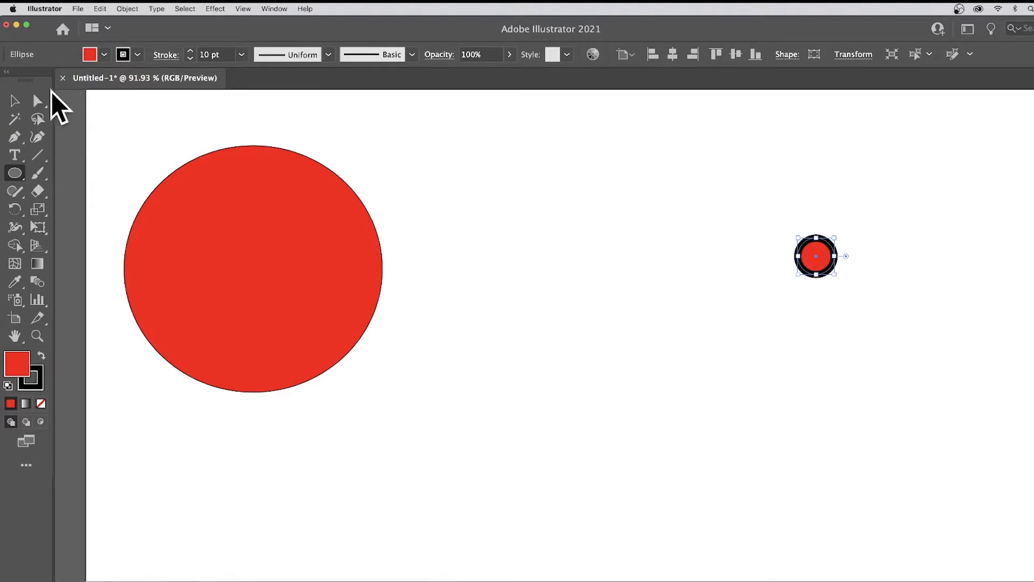
Change the small circle's fill to RGB Cyan
{"action": "left_click", "coordinate": [37, 281]}
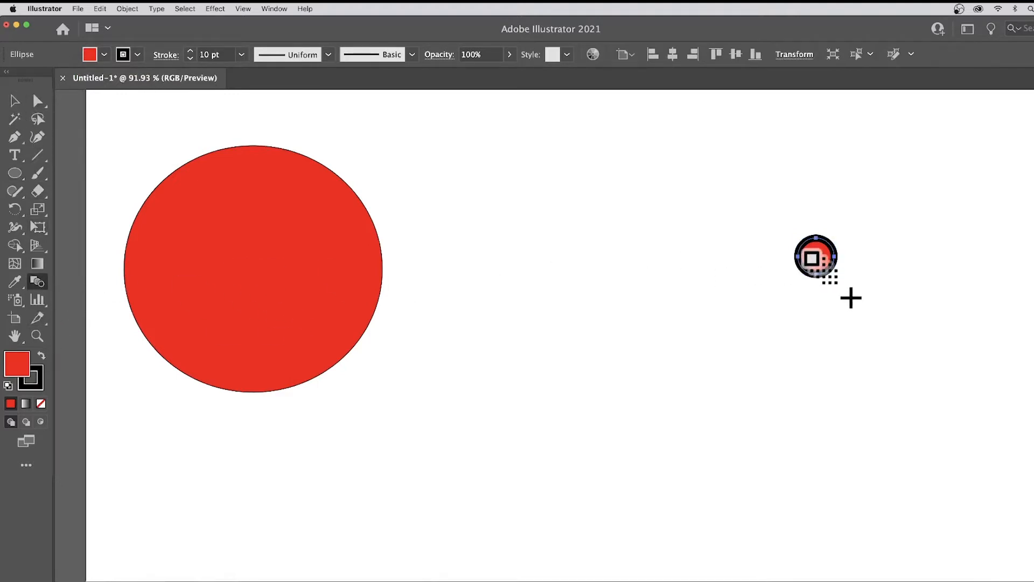
{"action": "left_click", "coordinate": [103, 54]}
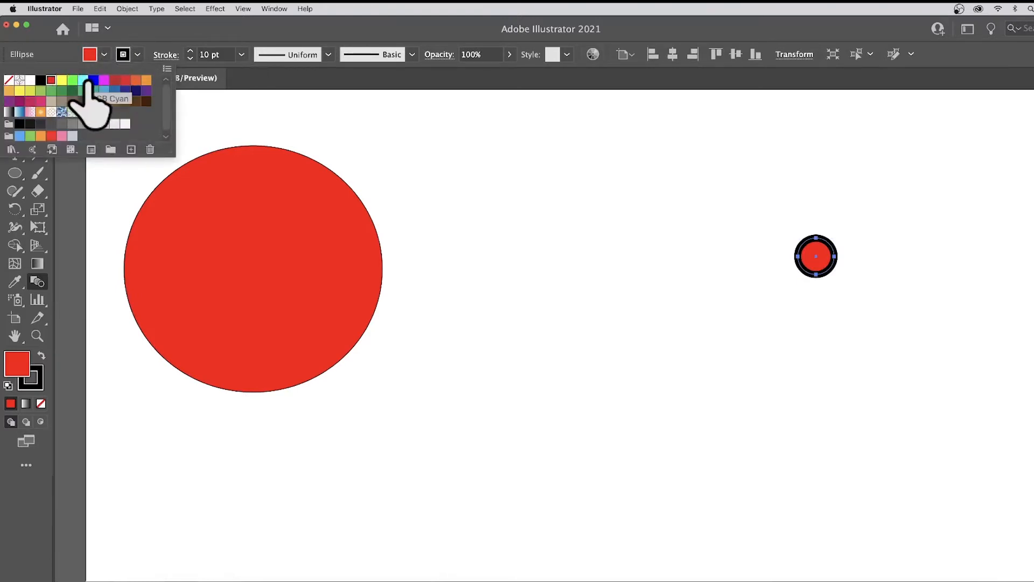
{"action": "left_click", "coordinate": [83, 80]}
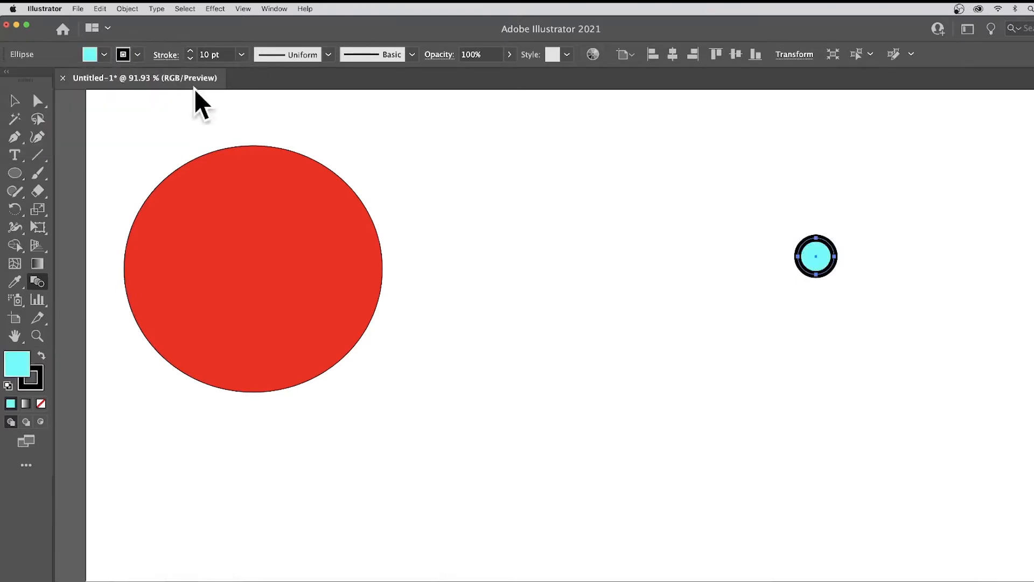
Try blending the large red circle with the black-stroked cyan circle, and undo the blend
{"action": "left_click", "coordinate": [251, 267]}
{"action": "left_click", "coordinate": [808, 253]}
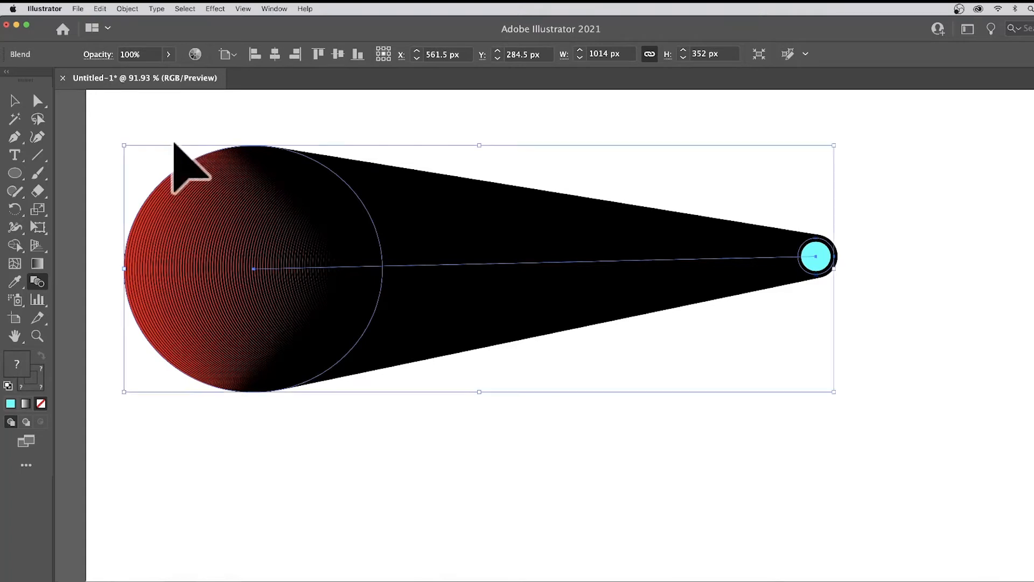
{"action": "key", "text": "super+z"}
Remove the small cyan circle's stroke and blend the large red circle with it
{"action": "left_click", "coordinate": [138, 54]}
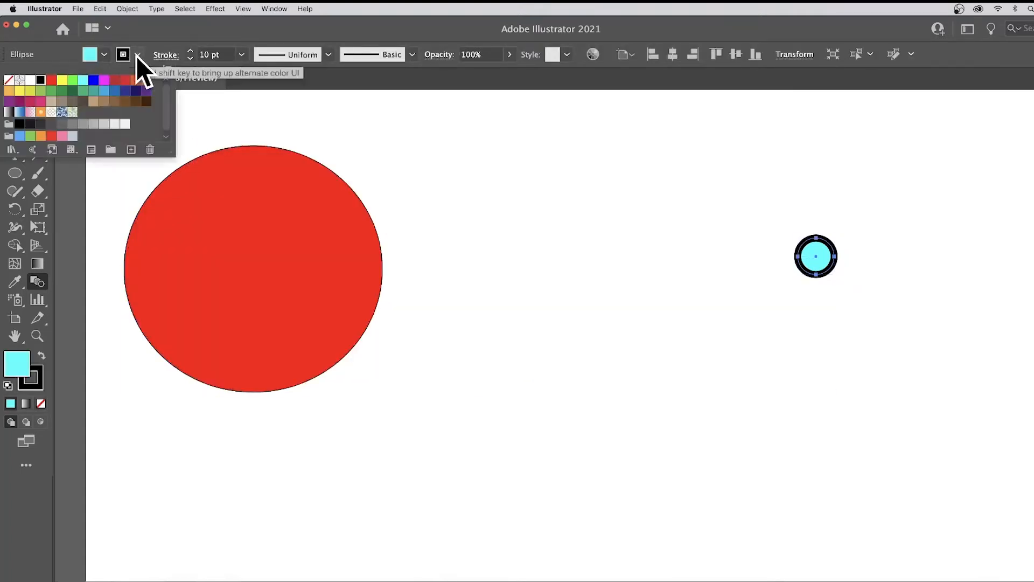
{"action": "left_click", "coordinate": [8, 79]}
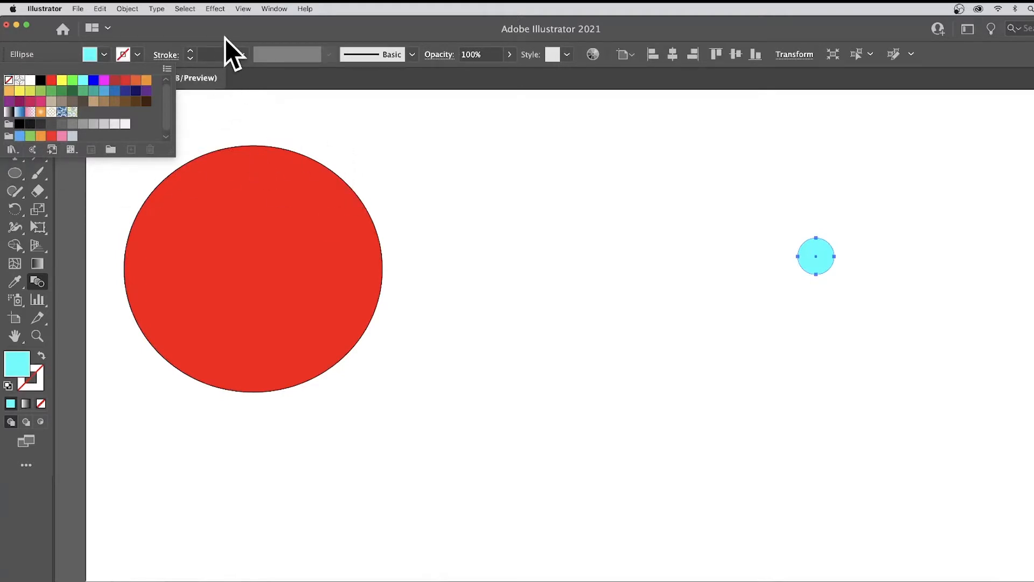
{"action": "left_click", "coordinate": [233, 253]}
{"action": "left_click", "coordinate": [811, 257]}
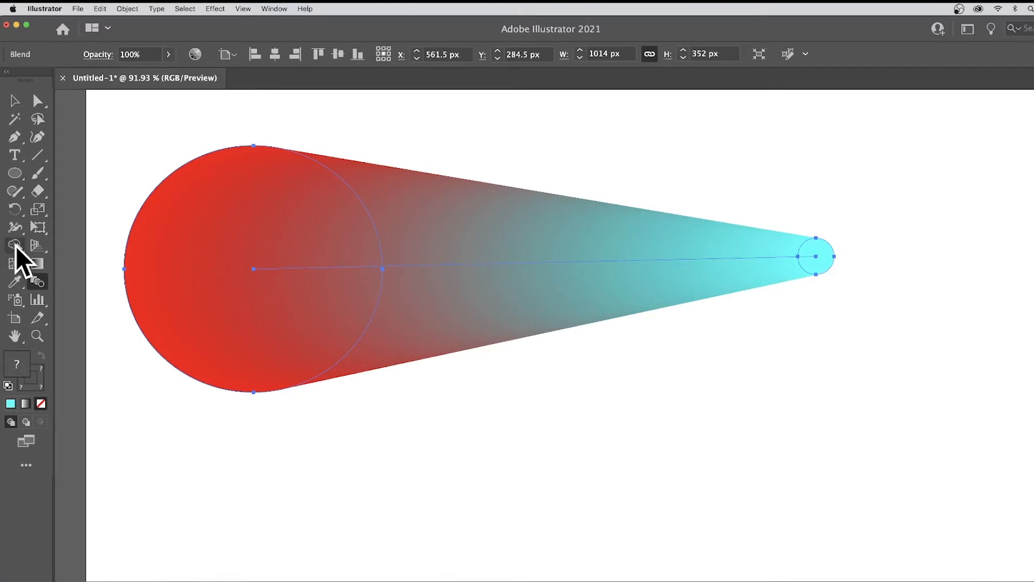
Preview the circle blend with its spacing set to 30 Specified Steps
{"action": "double_click", "coordinate": [37, 283]}
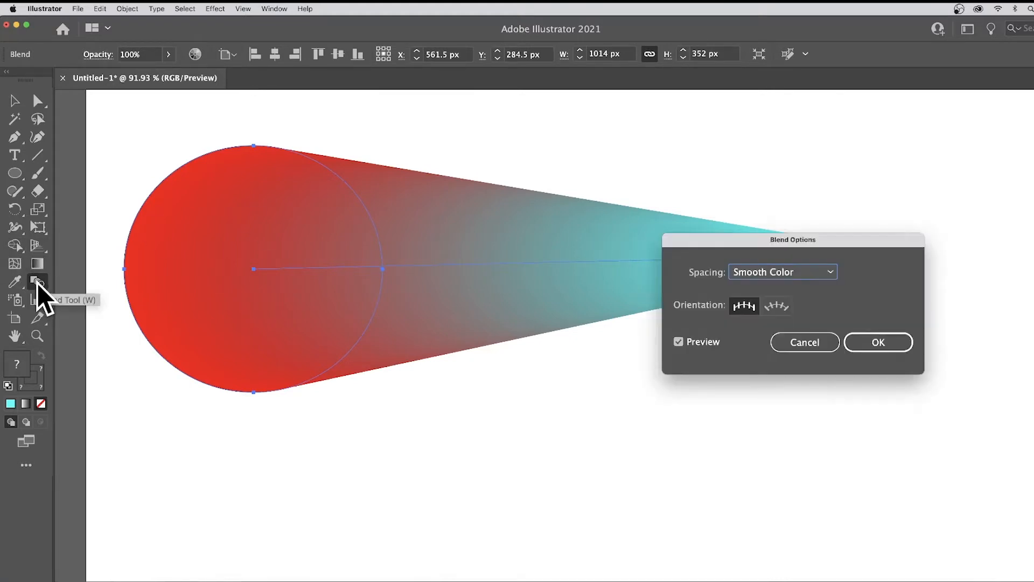
{"action": "left_click_drag", "start_coordinate": [773, 237], "coordinate": [866, 193]}
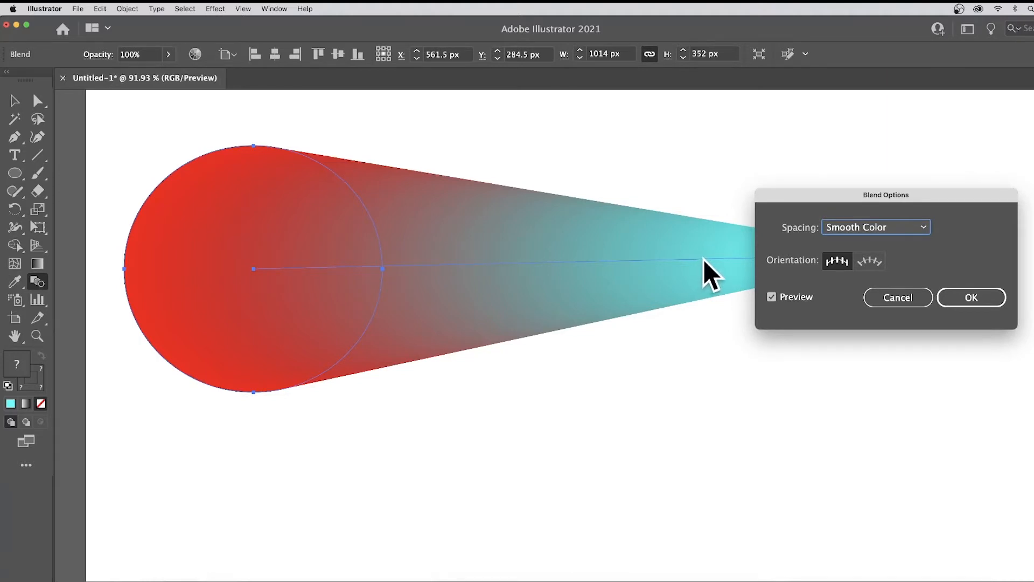
{"action": "left_click", "coordinate": [862, 230]}
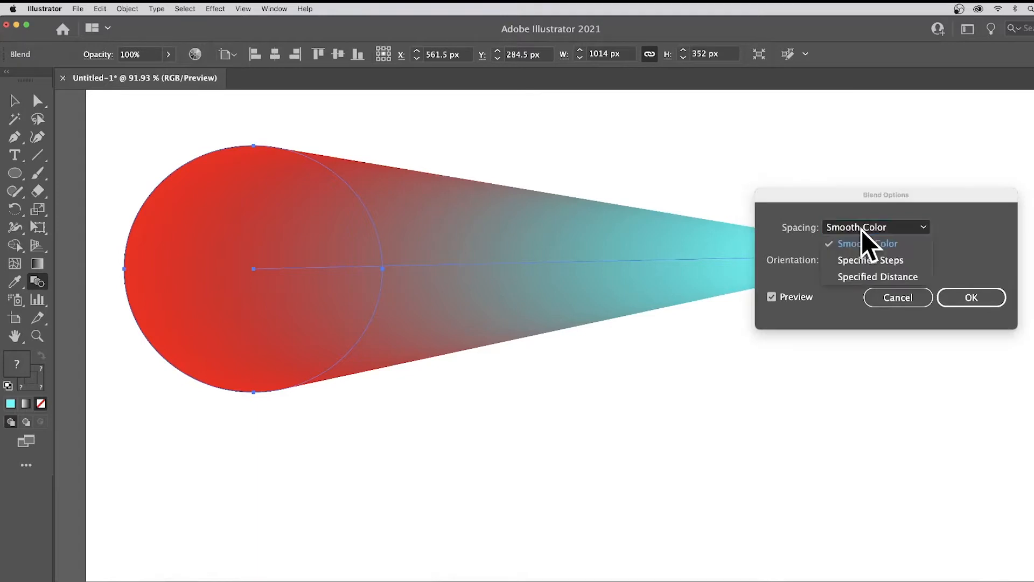
{"action": "left_click", "coordinate": [869, 260]}
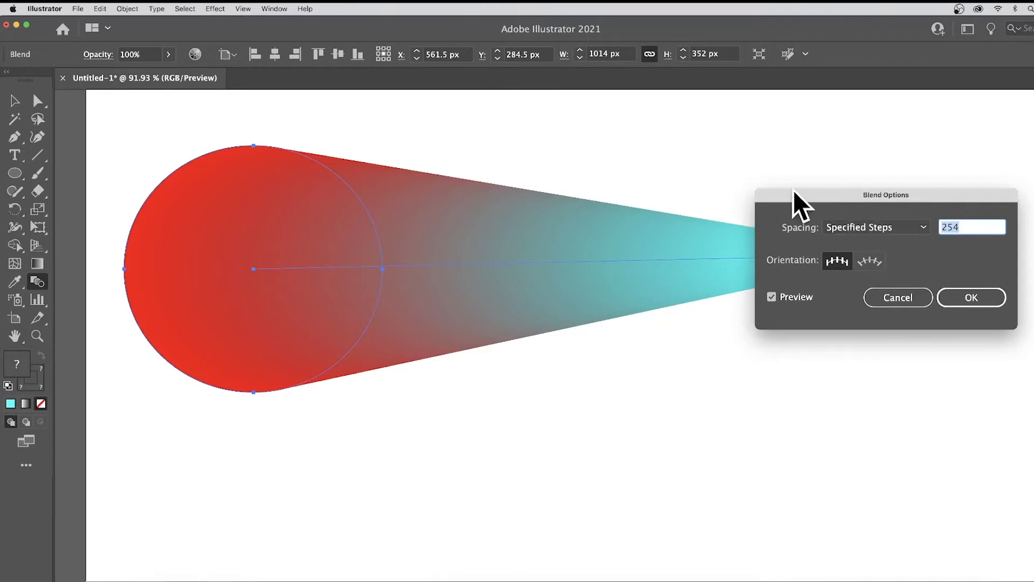
{"action": "type", "text": "30"}
{"action": "key", "text": "Tab"}
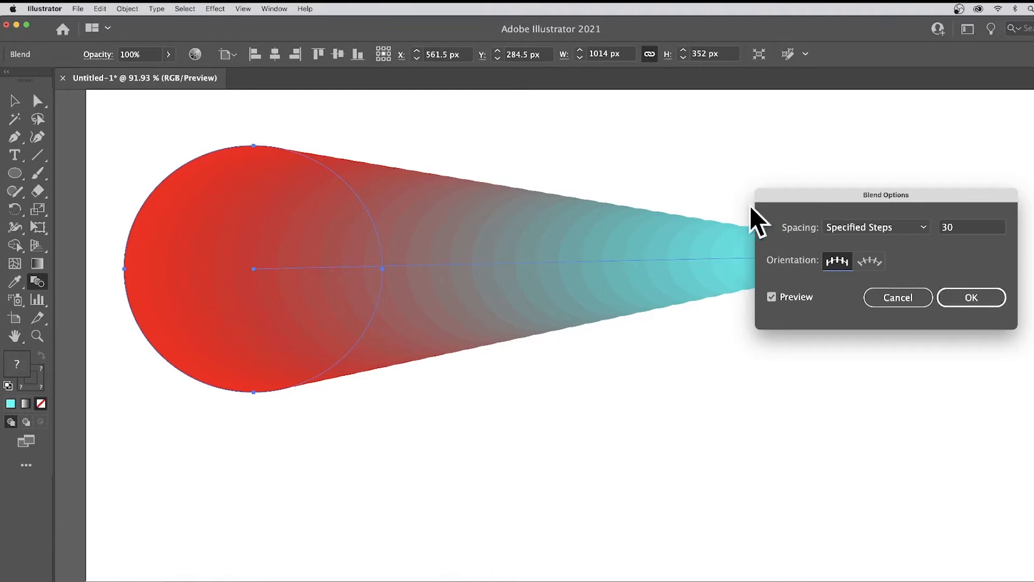
Uncover the small circle behind the options dialog and reduce the blend's Specified Steps to 15
{"action": "left_click_drag", "start_coordinate": [822, 189], "coordinate": [556, 315]}
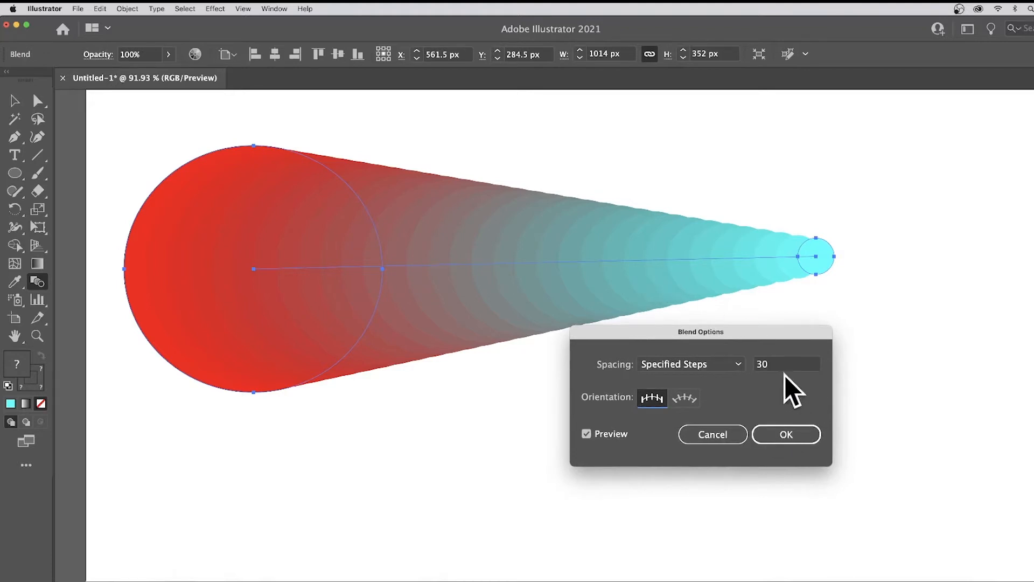
{"action": "type", "text": "15"}
{"action": "key", "text": "Tab"}
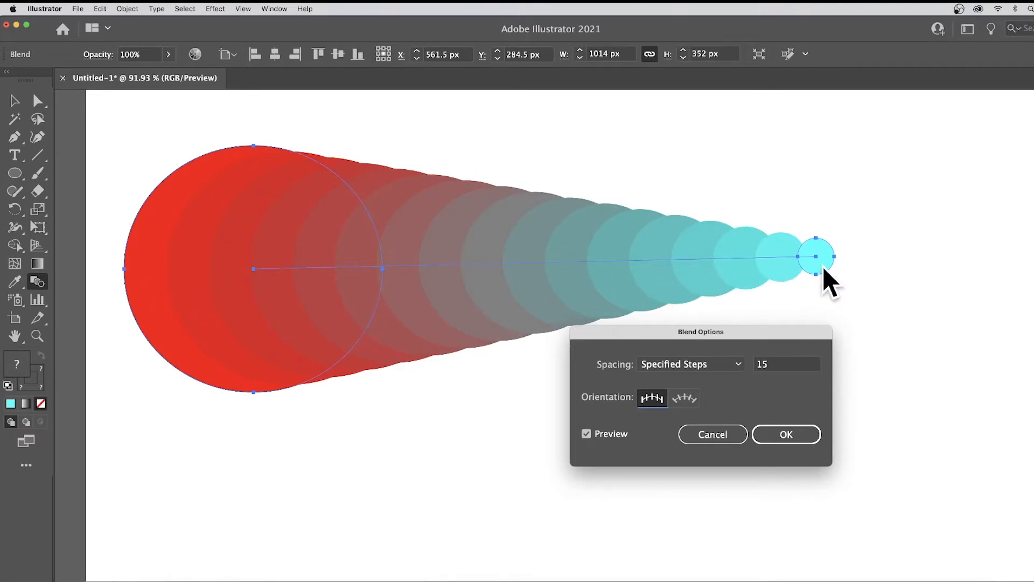
Switch the circle blend's spacing to Specified Distance, raise it to 45 px and apply it
{"action": "left_click", "coordinate": [693, 364]}
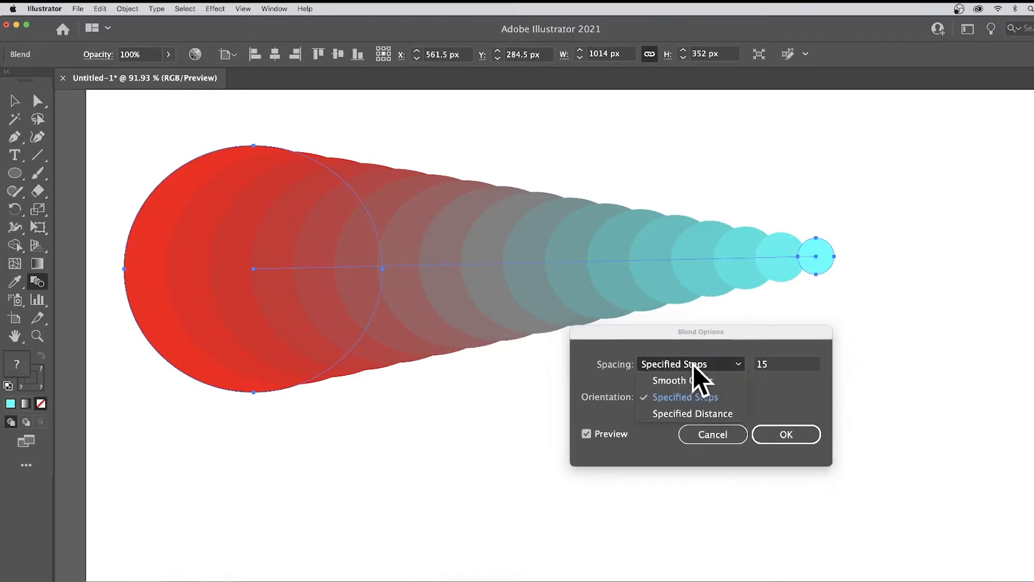
{"action": "left_click", "coordinate": [693, 410]}
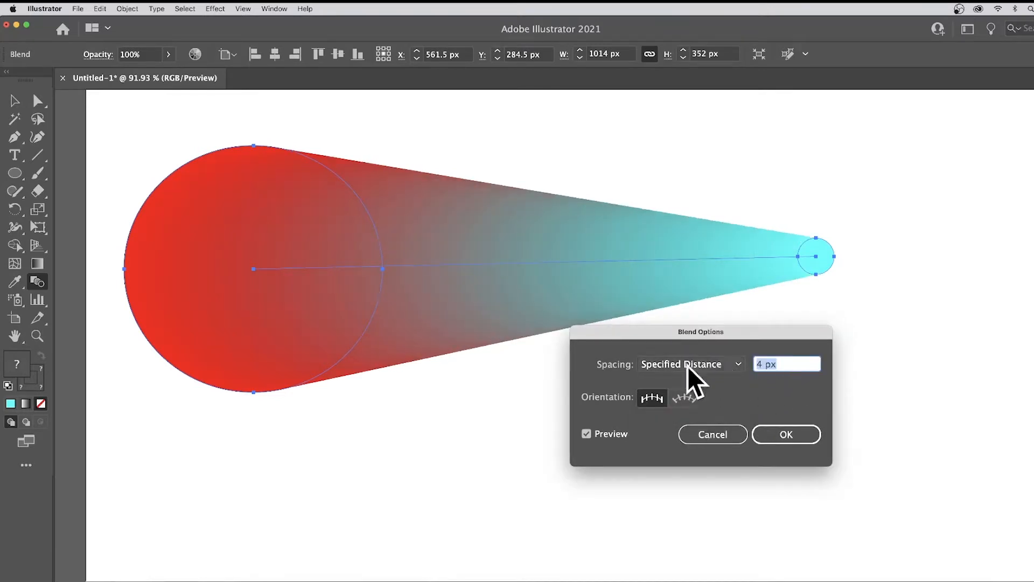
{"action": "key", "text": "Up"}
{"action": "key", "text": "Up"}
{"action": "key", "text": "Up"}
{"action": "key", "text": "Up"}
{"action": "key", "text": "Up"}
{"action": "key", "text": "Up"}
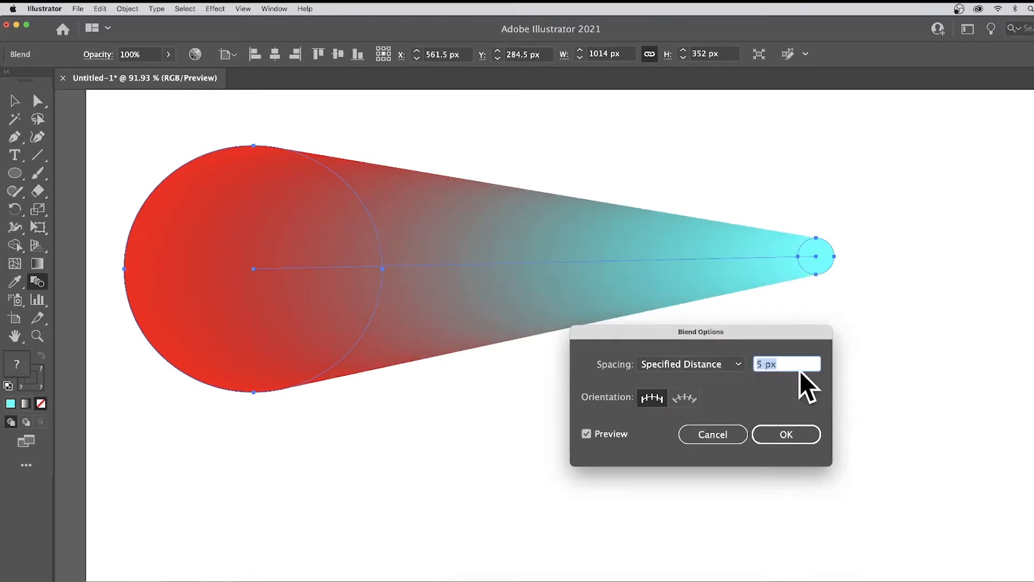
{"action": "key", "text": "Up"}
{"action": "key", "text": "Up"}
{"action": "key", "text": "Up"}
{"action": "key", "text": "Up"}
{"action": "key", "text": "Up"}
{"action": "key", "text": "Up"}
{"action": "key", "text": "Up"}
{"action": "key", "text": "Up"}
{"action": "key", "text": "Up"}
{"action": "key", "text": "Up"}
{"action": "key", "text": "Up"}
{"action": "key", "text": "Up"}
{"action": "key", "text": "Up"}
{"action": "key", "text": "Up"}
{"action": "key", "text": "Up"}
{"action": "key", "text": "Up"}
{"action": "key", "text": "Up"}
{"action": "key", "text": "Up"}
{"action": "key", "text": "Up"}
{"action": "key", "text": "Up"}
{"action": "key", "text": "Up"}
{"action": "key", "text": "Up"}
{"action": "key", "text": "Up"}
{"action": "key", "text": "Up"}
{"action": "key", "text": "Up"}
{"action": "key", "text": "Up"}
{"action": "key", "text": "Up"}
{"action": "key", "text": "Up"}
{"action": "key", "text": "Up"}
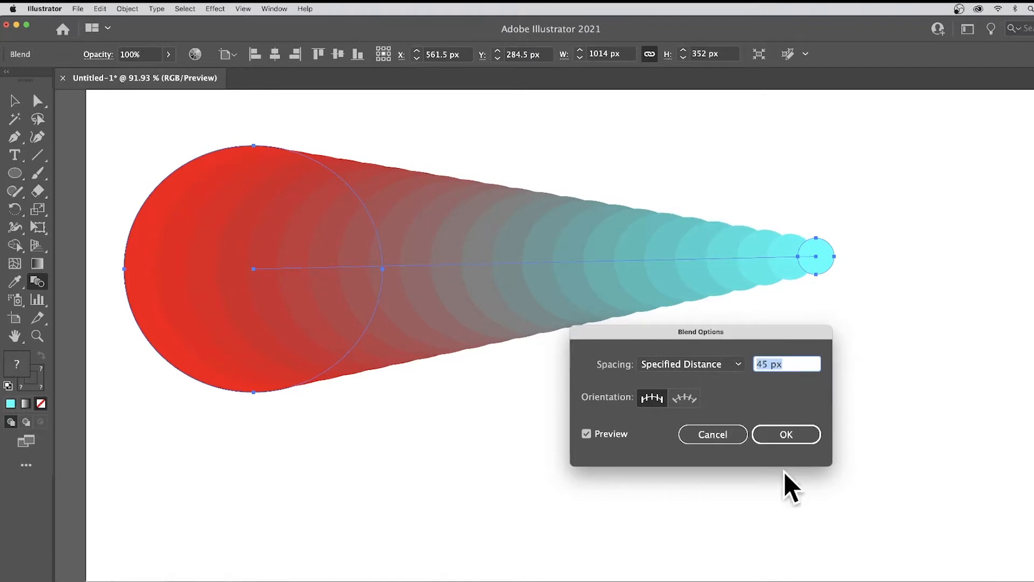
{"action": "left_click", "coordinate": [793, 432]}
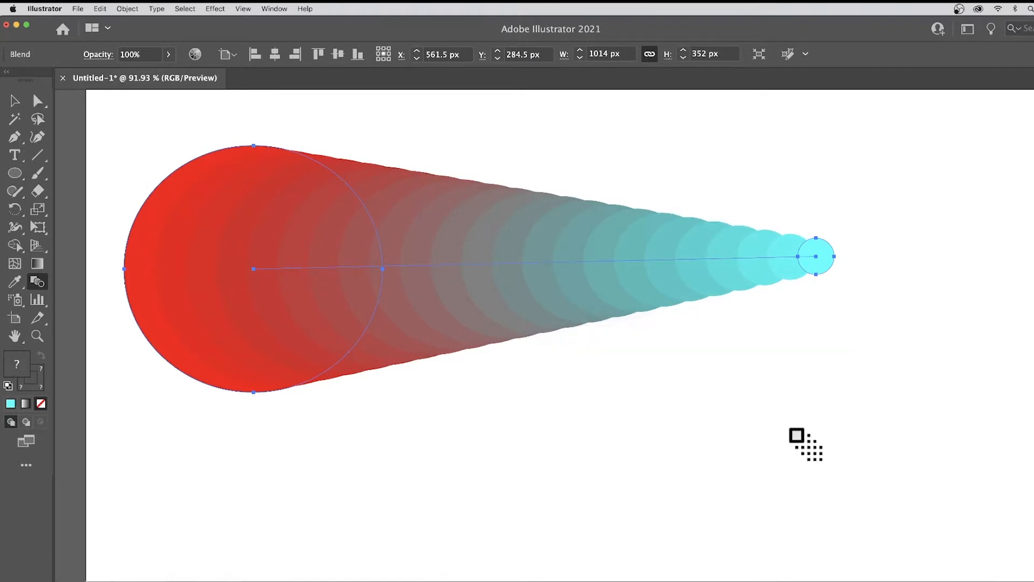
Reopen the circle blend's options and increase the Specified Distance to 51 px
{"action": "left_click", "coordinate": [131, 9]}
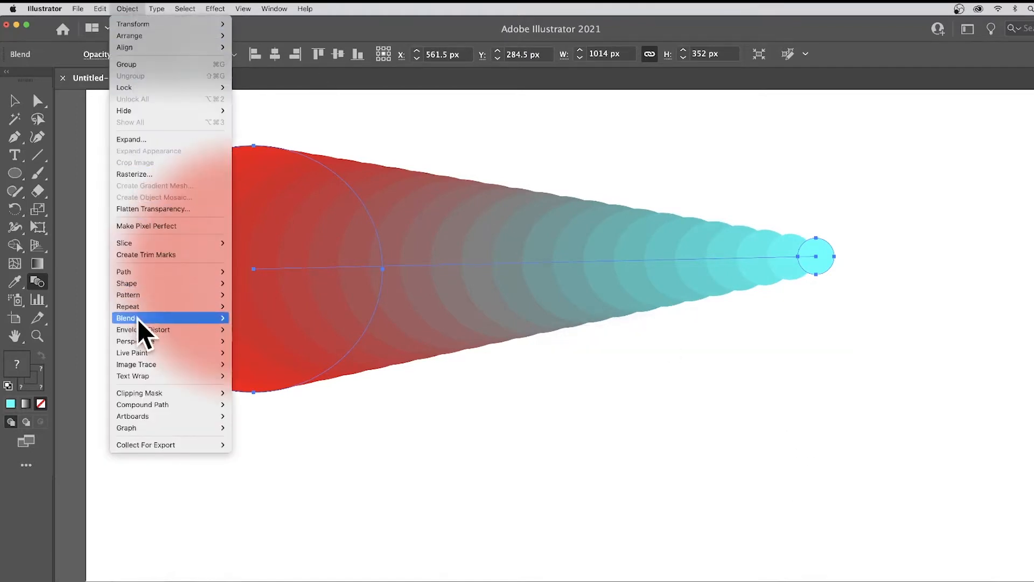
{"action": "mouse_move", "coordinate": [138, 318]}
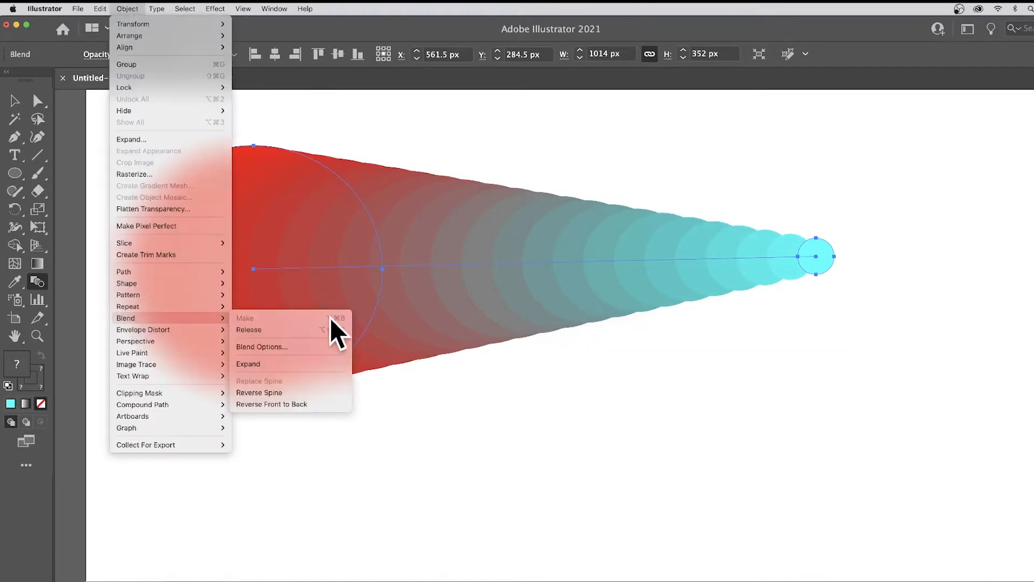
{"action": "left_click", "coordinate": [285, 348]}
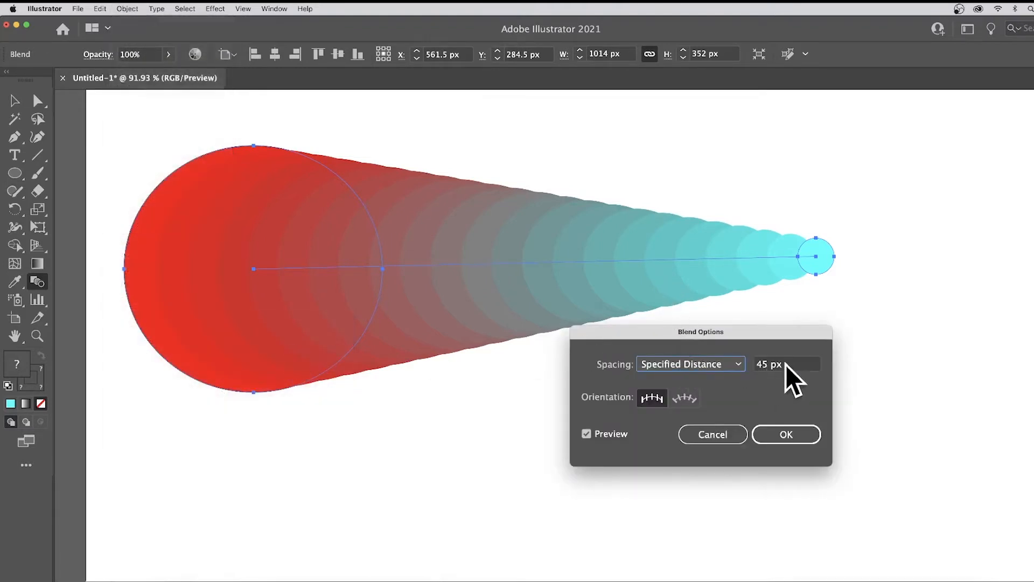
{"action": "left_click_drag", "start_coordinate": [785, 364], "coordinate": [698, 353]}
{"action": "key", "text": "Up"}
{"action": "key", "text": "Up"}
{"action": "key", "text": "Up"}
{"action": "key", "text": "Up"}
{"action": "key", "text": "Up"}
{"action": "key", "text": "Up"}
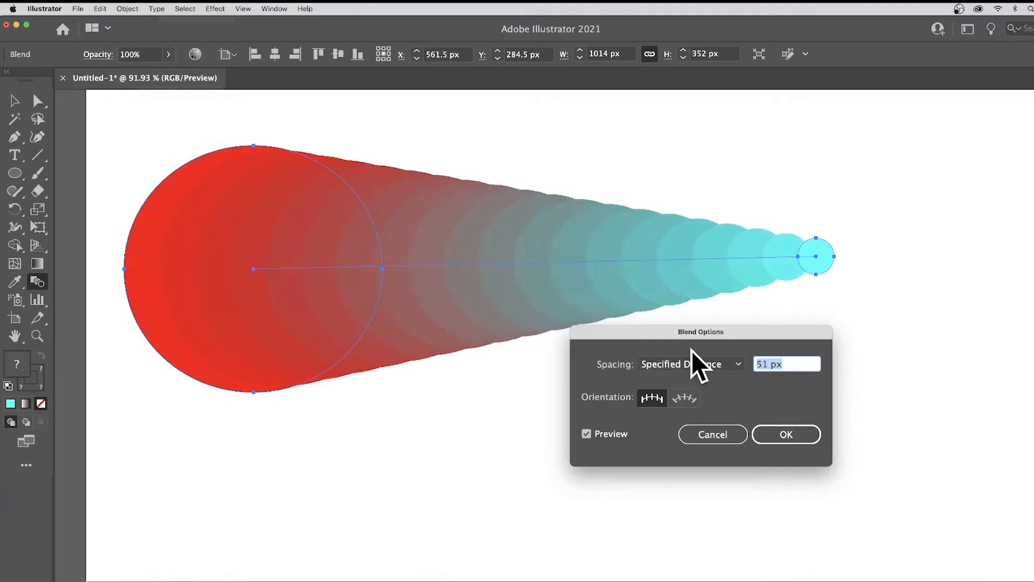
Switch the circle blend's spacing to Specified Steps with a value of 10 and apply it
{"action": "left_click", "coordinate": [697, 361]}
{"action": "left_click", "coordinate": [683, 396]}
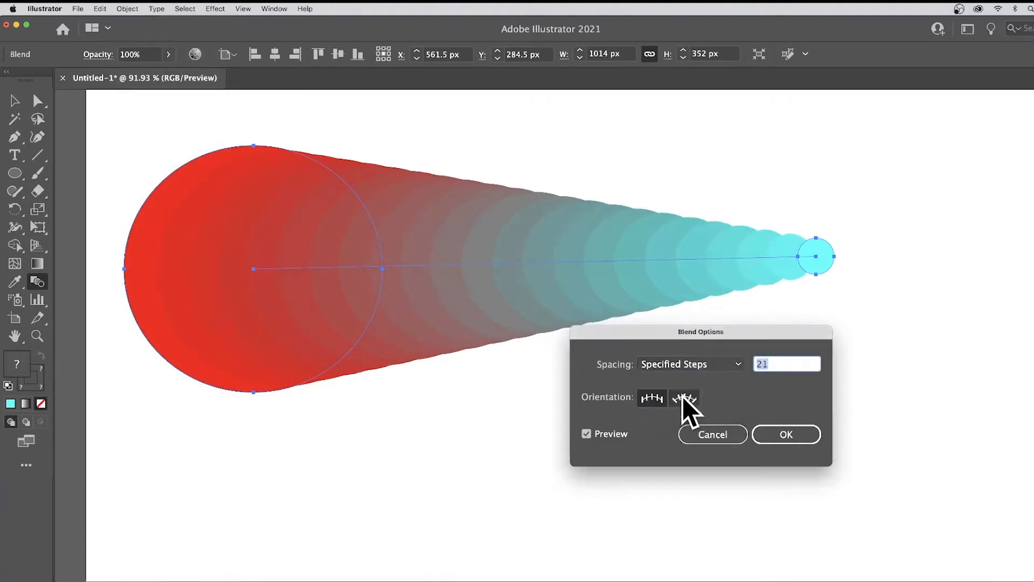
{"action": "type", "text": "10"}
{"action": "key", "text": "Tab"}
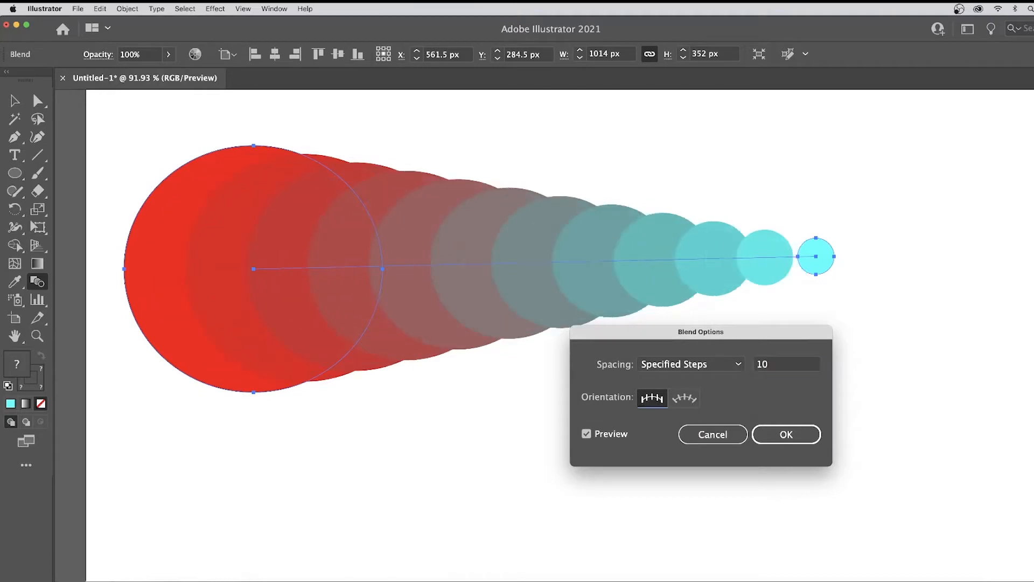
{"action": "left_click", "coordinate": [779, 434]}
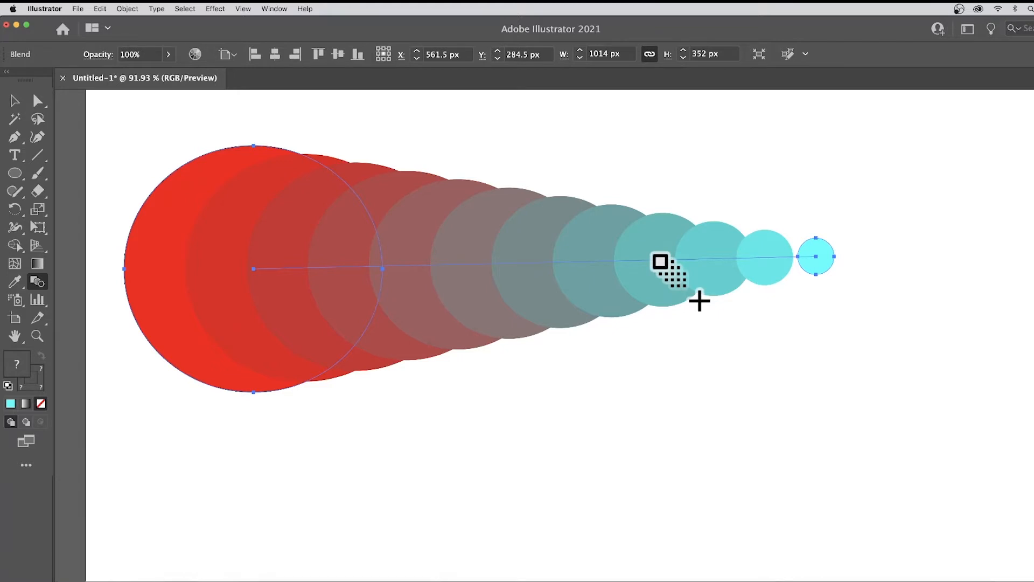
Select only the blend's small end circle with the Direct Selection tool and fill it with green R=140 G=198 B=63
{"action": "left_click", "coordinate": [15, 100]}
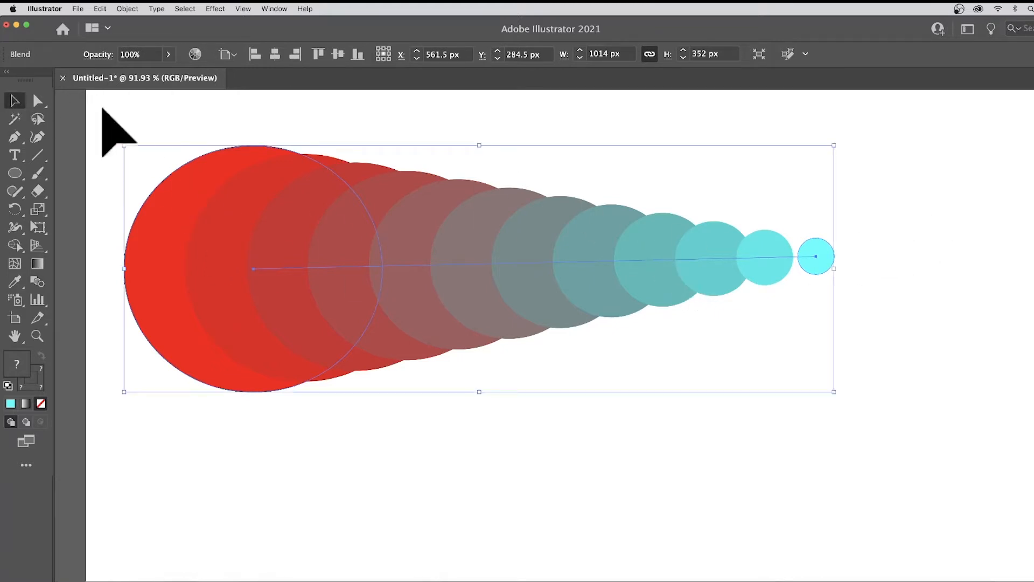
{"action": "left_click", "coordinate": [39, 101]}
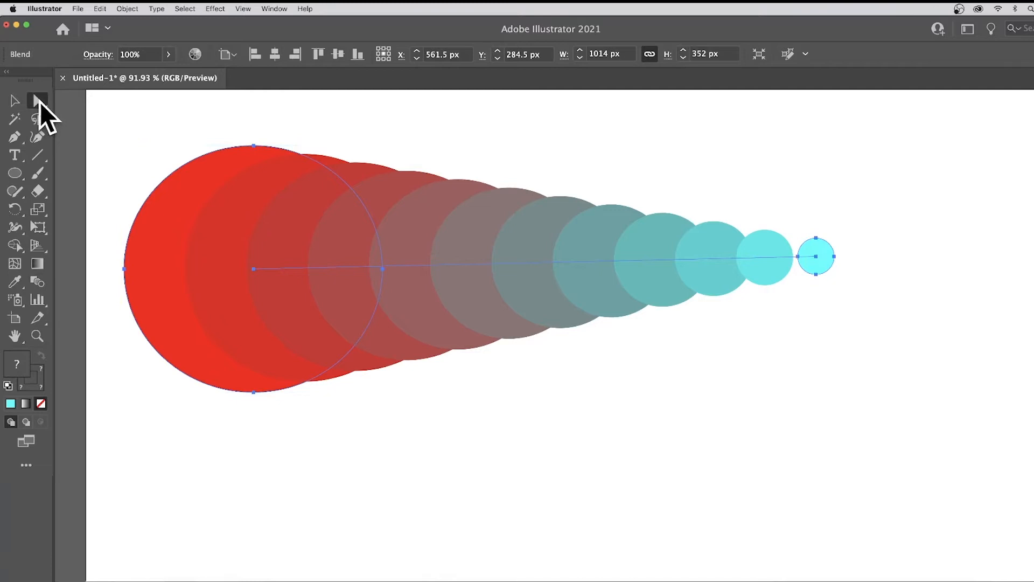
{"action": "left_click", "coordinate": [839, 221]}
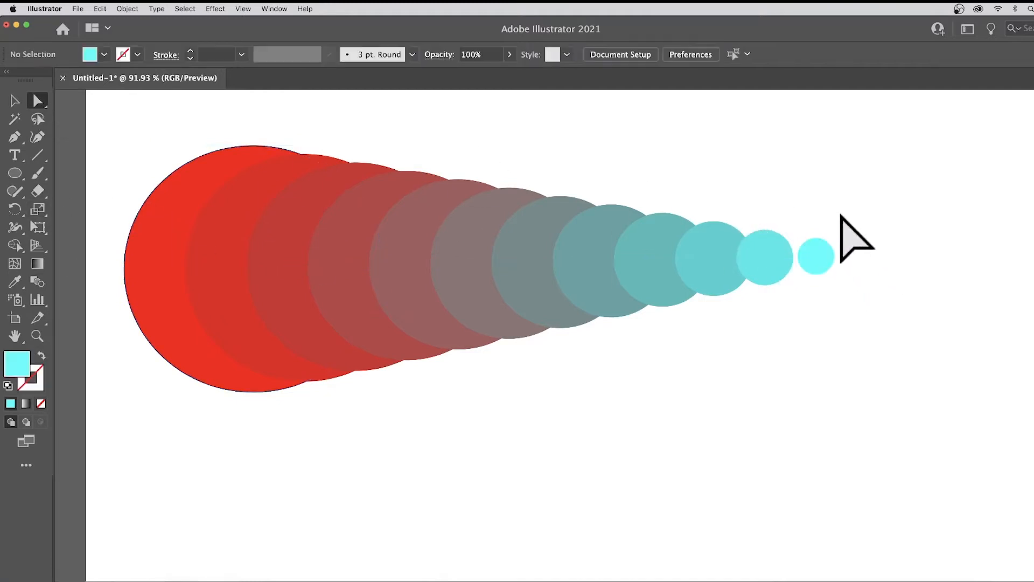
{"action": "left_click", "coordinate": [824, 255]}
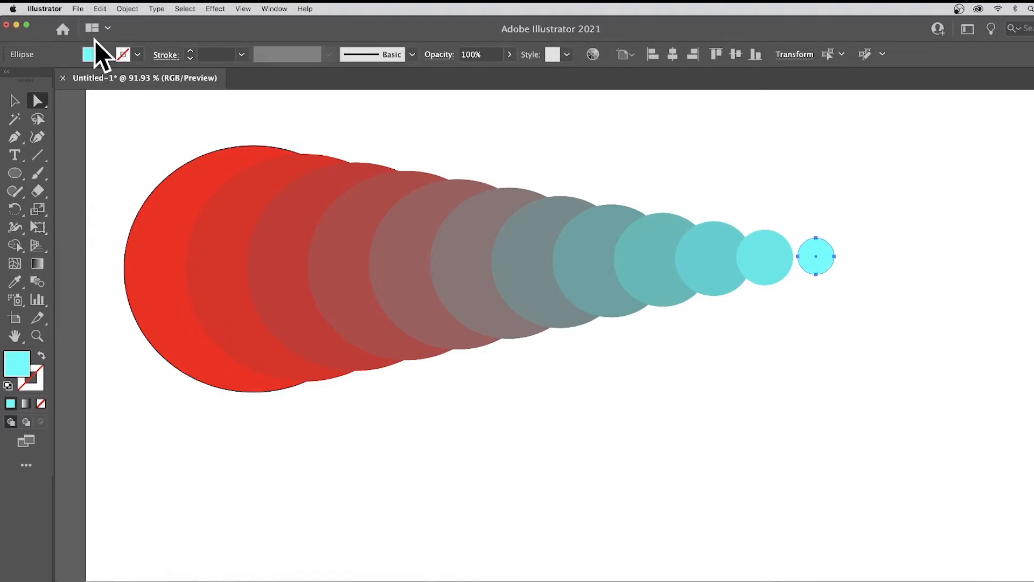
{"action": "left_click", "coordinate": [104, 54]}
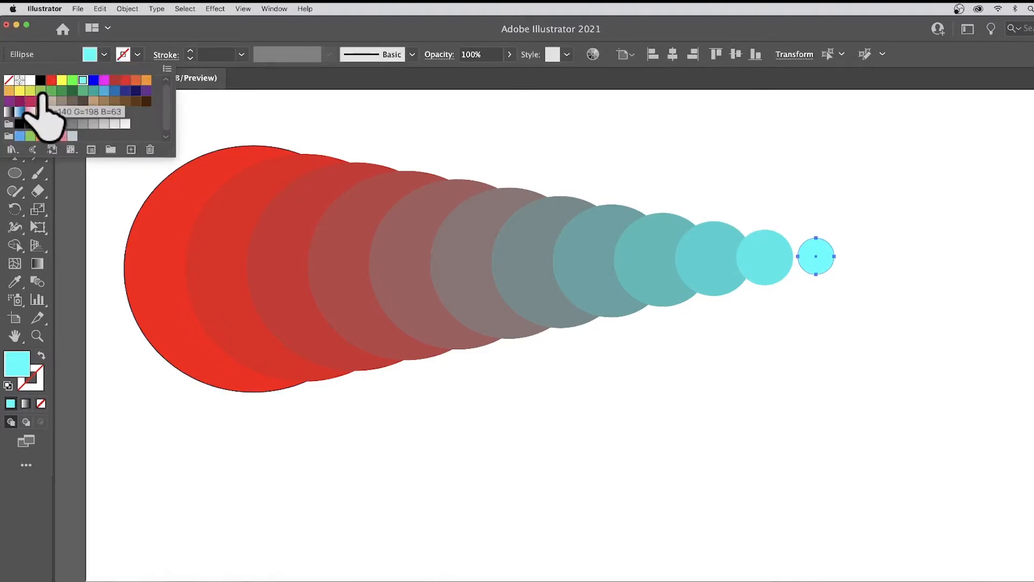
{"action": "left_click", "coordinate": [41, 91]}
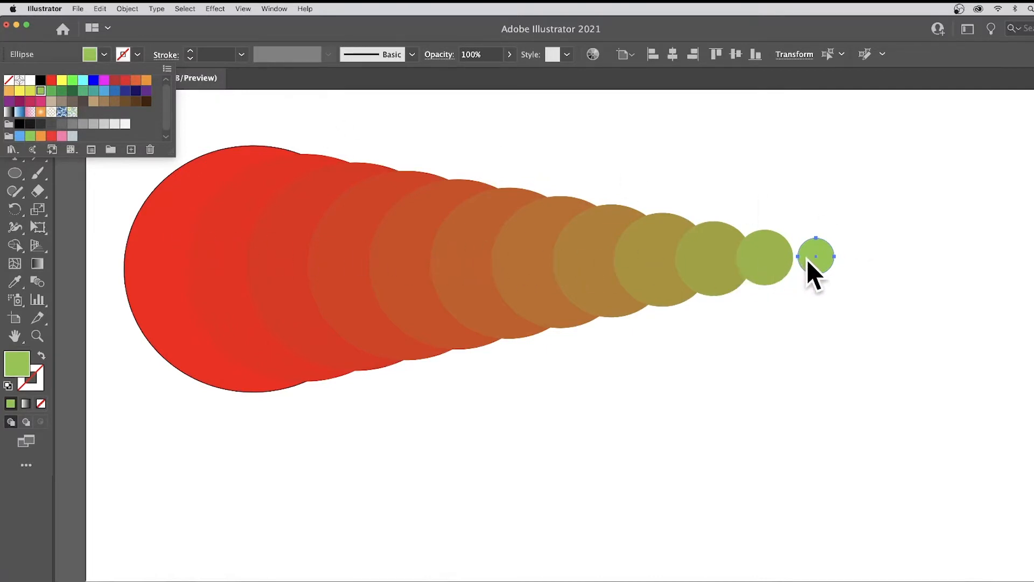
Try orange and medium green fills on the small end circle, and change it to dark brown
{"action": "left_click", "coordinate": [146, 80]}
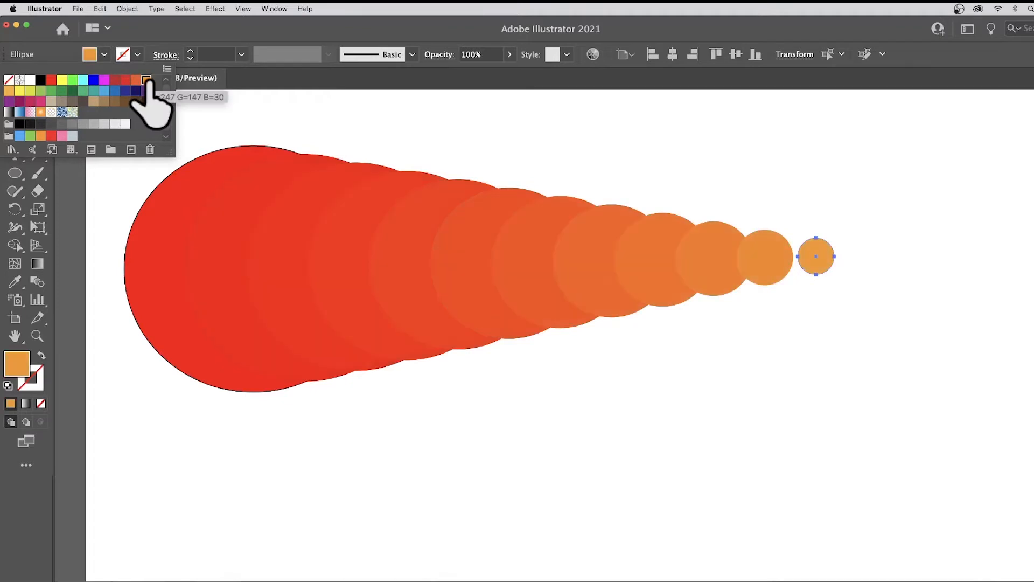
{"action": "left_click", "coordinate": [51, 90]}
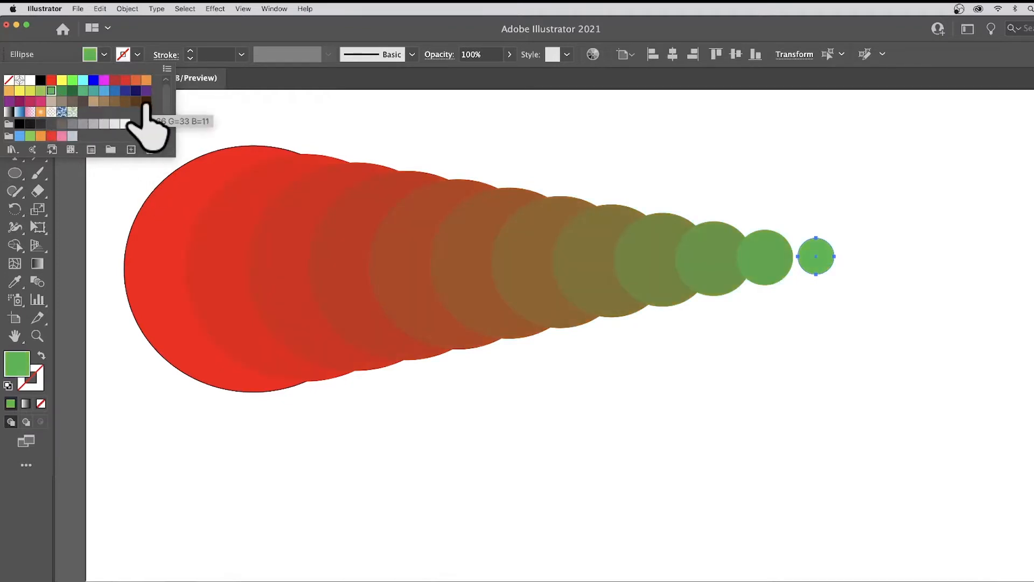
{"action": "left_click", "coordinate": [146, 101]}
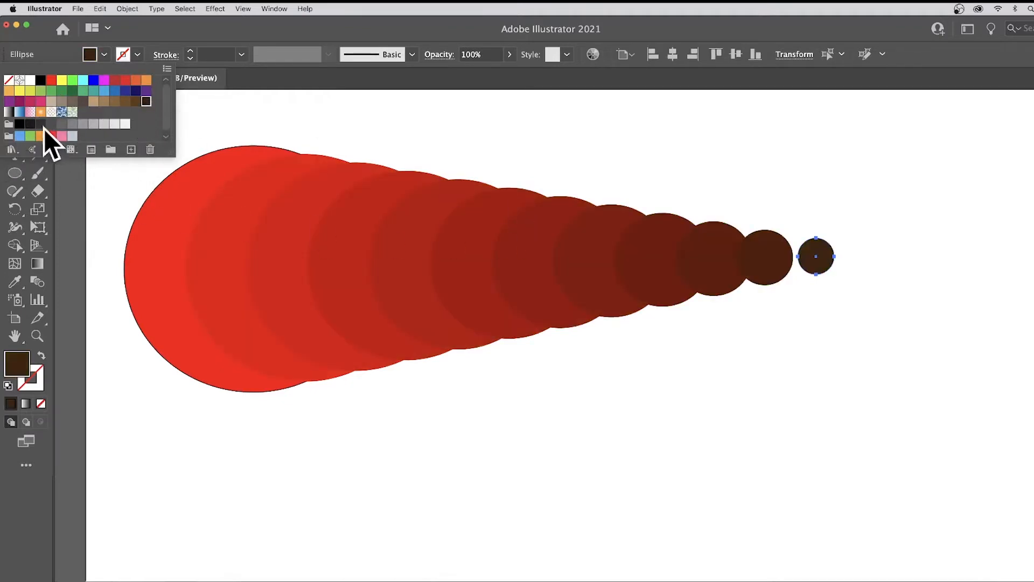
Try blue linear, orange radial and black-and-white linear gradient fills on the blend's small end circle
{"action": "left_click", "coordinate": [19, 111]}
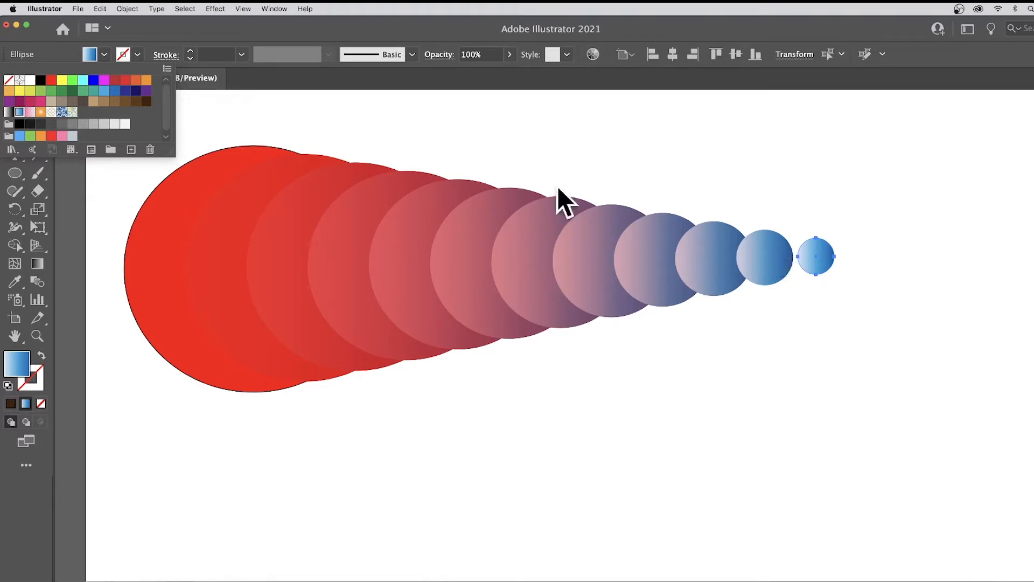
{"action": "left_click", "coordinate": [40, 111]}
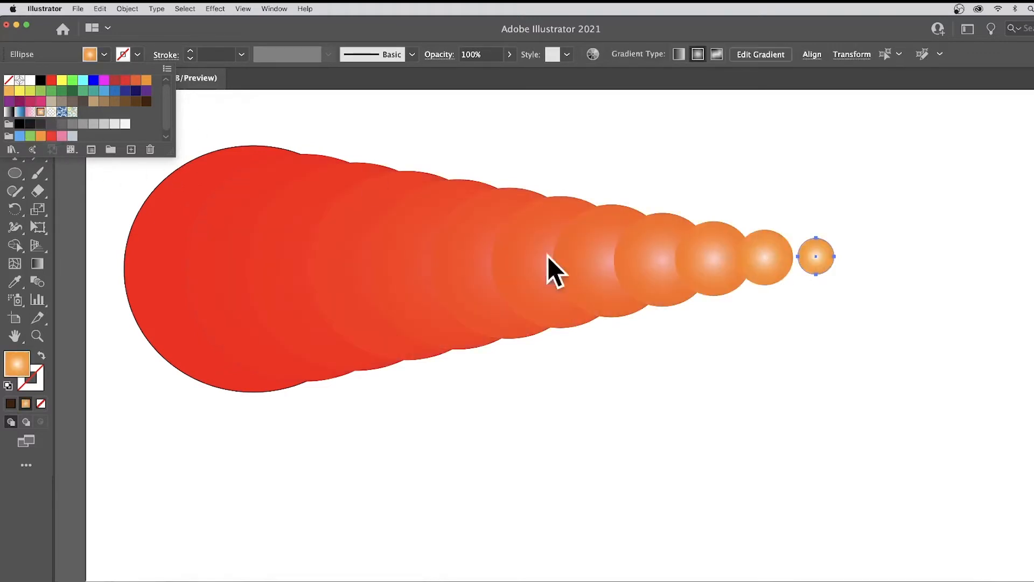
{"action": "left_click", "coordinate": [19, 112]}
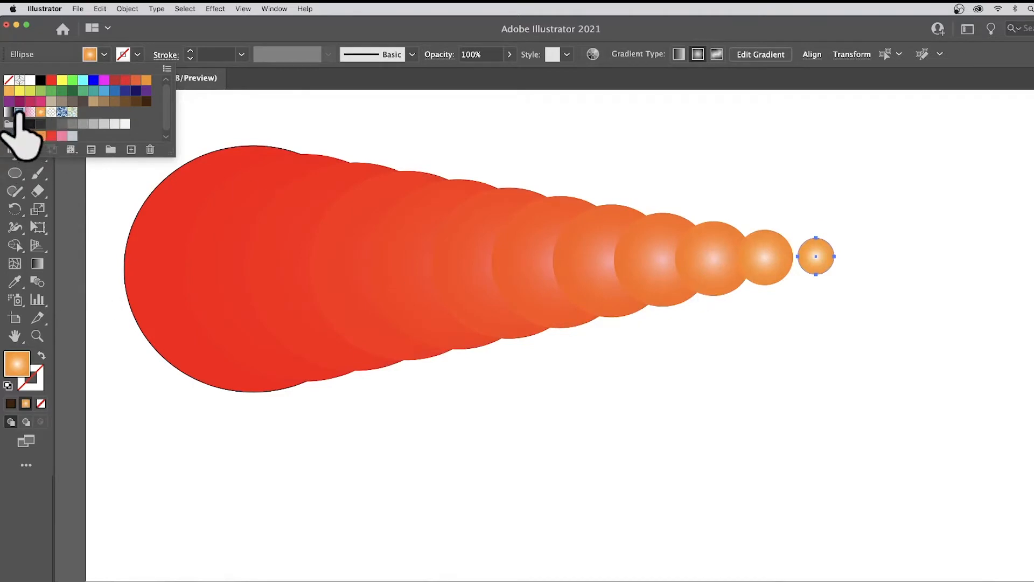
{"action": "left_click", "coordinate": [9, 112]}
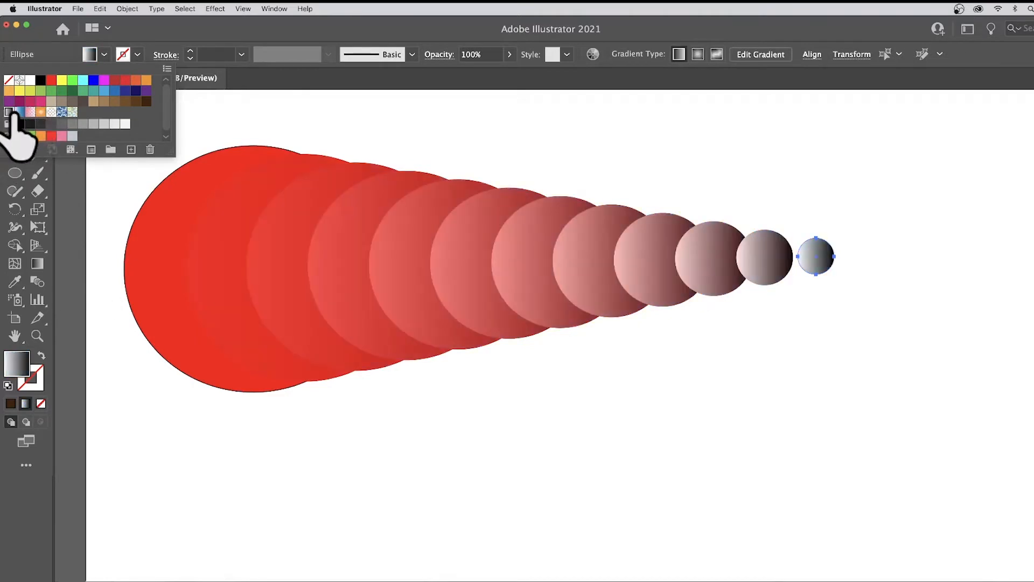
Try red and bright green solid fills on the small end circle, and change it to medium green
{"action": "left_click", "coordinate": [114, 80]}
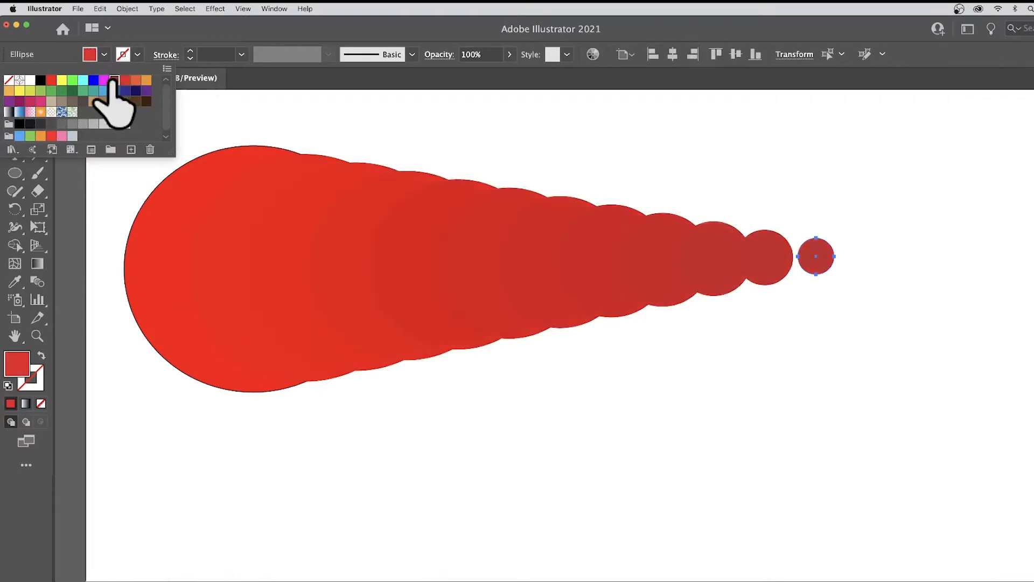
{"action": "left_click", "coordinate": [72, 80]}
{"action": "left_click", "coordinate": [51, 90]}
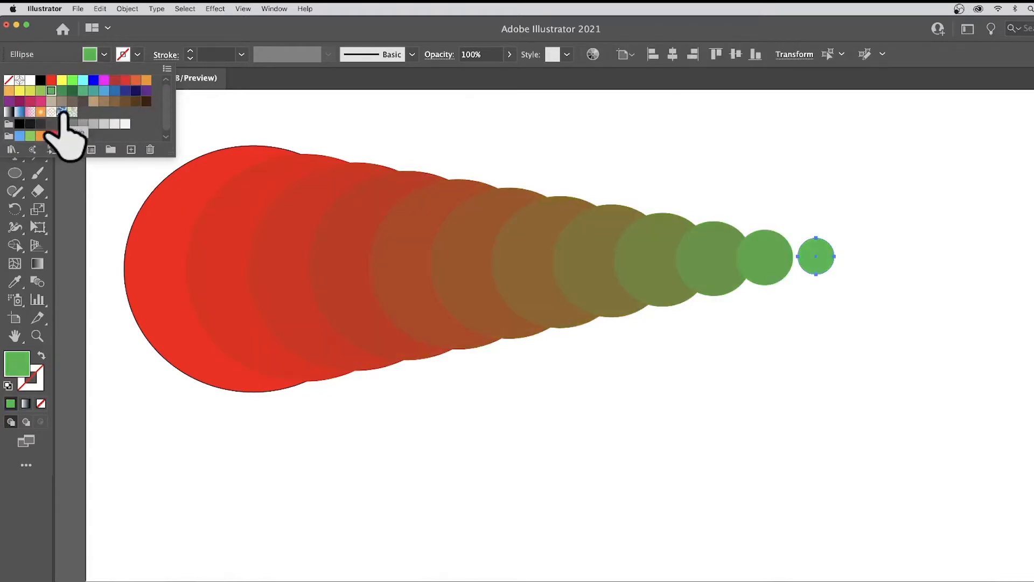
Try the blue swirl pattern fill on the small end circle and undo it
{"action": "left_click", "coordinate": [62, 112]}
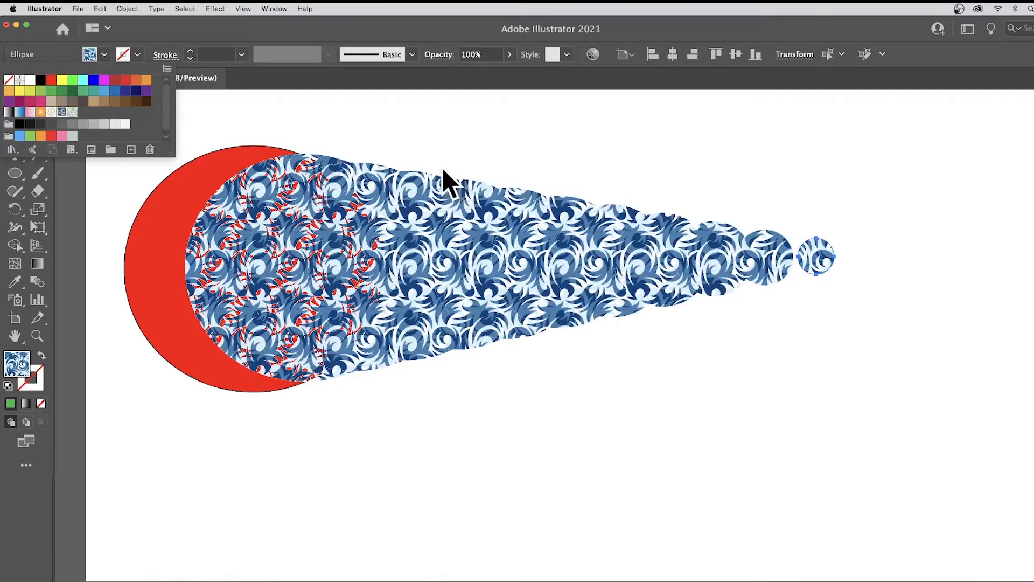
{"action": "key", "text": "Escape"}
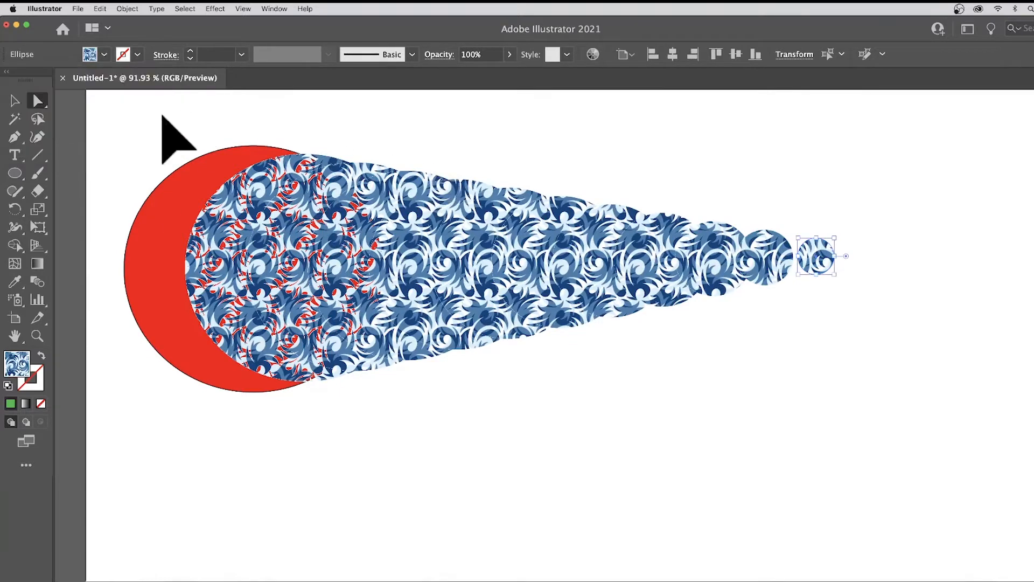
{"action": "key", "text": "super+z"}
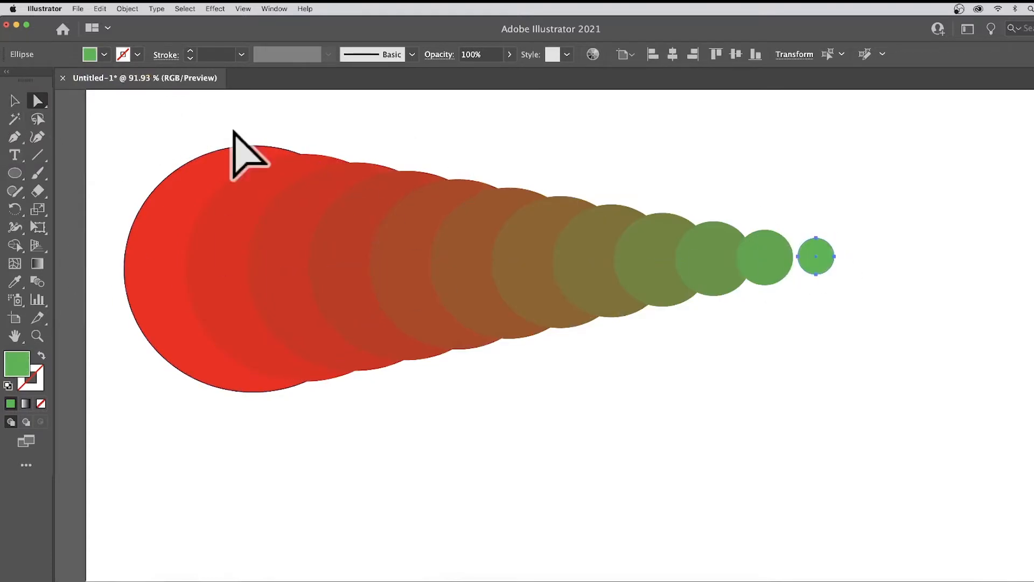
Stretch the small green end circle vertically, directly moving its top anchor to about Y 140 px and its bottom anchor to about Y 452 px
{"action": "left_click", "coordinate": [42, 100]}
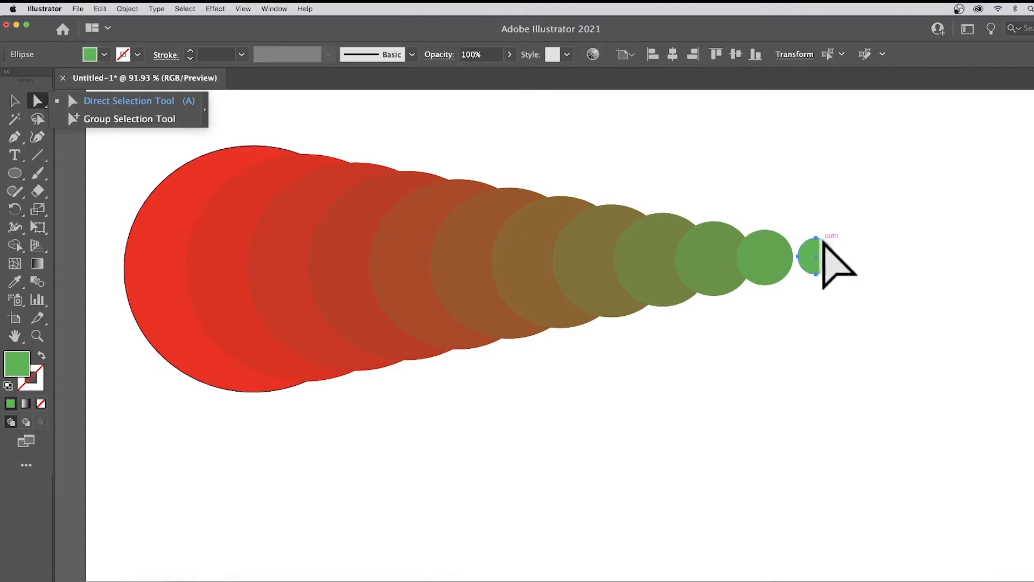
{"action": "left_click", "coordinate": [817, 239]}
{"action": "left_click_drag", "start_coordinate": [818, 241], "coordinate": [817, 168]}
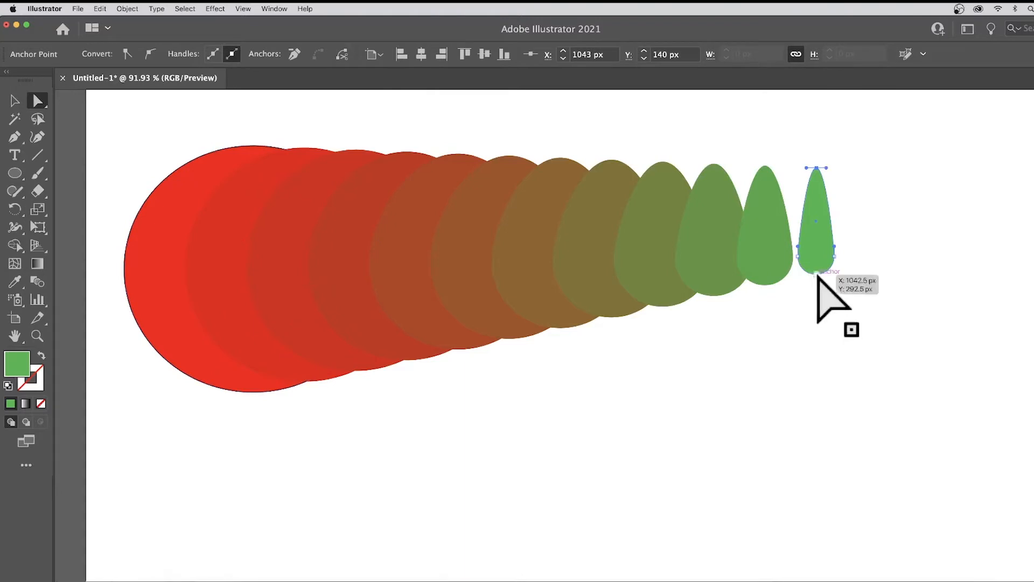
{"action": "left_click_drag", "start_coordinate": [816, 274], "coordinate": [817, 386]}
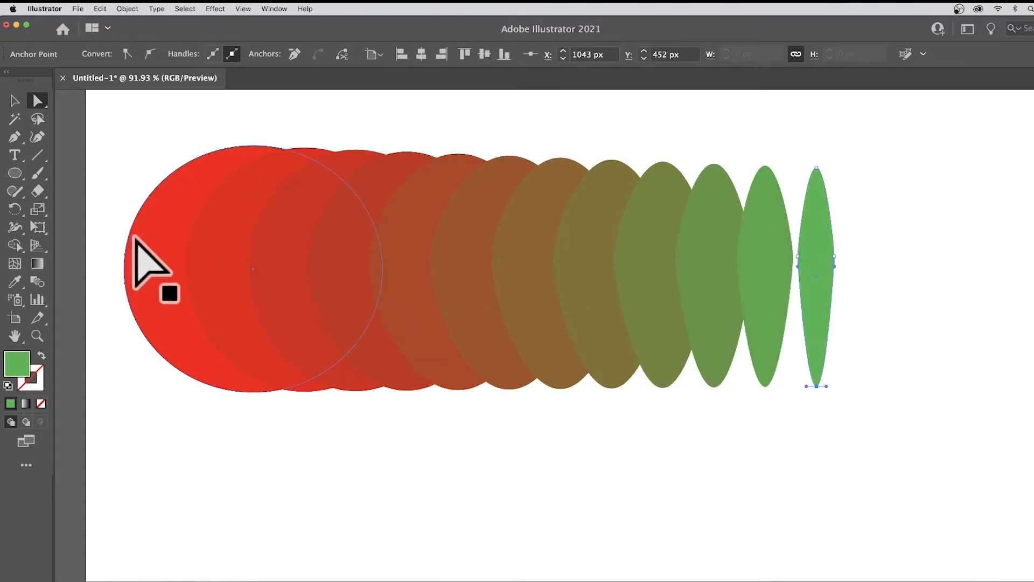
Reshape the large red circle into a crescent, moving its right anchor to about X 168.5 px and its top anchor to about X 413.5, Y 54.5 px
{"action": "left_click", "coordinate": [164, 213]}
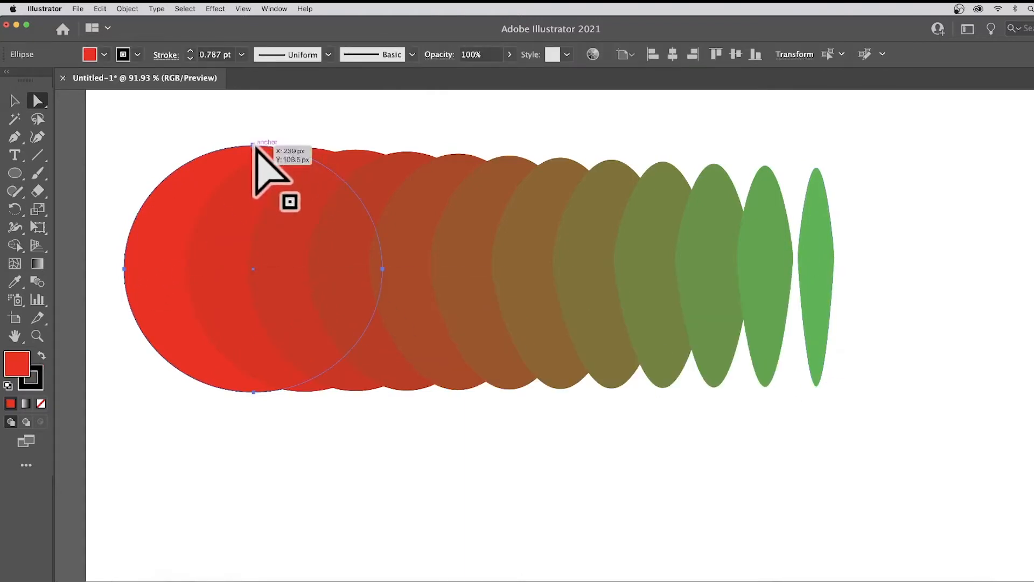
{"action": "left_click_drag", "start_coordinate": [383, 270], "coordinate": [204, 262]}
{"action": "left_click", "coordinate": [414, 273]}
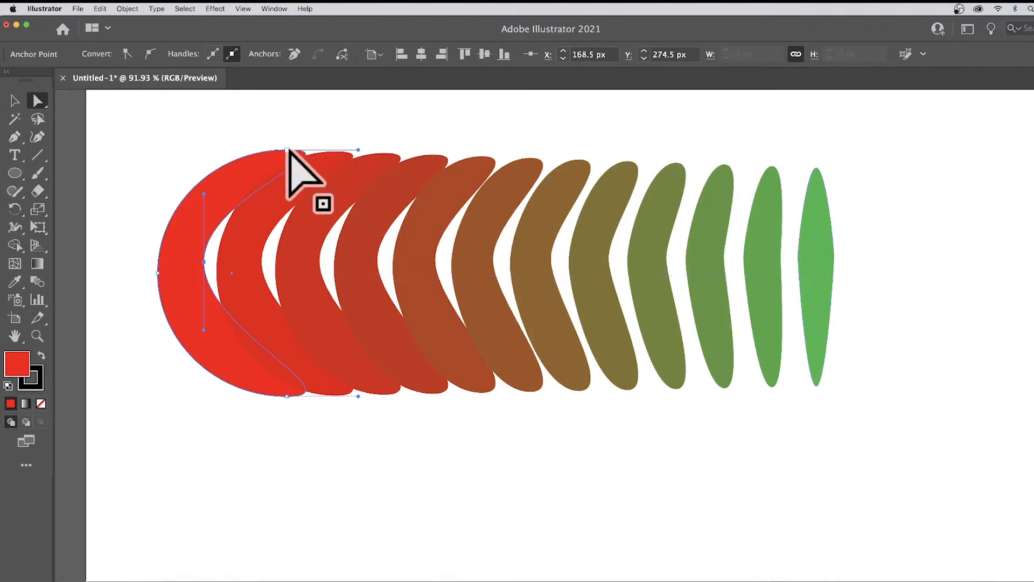
{"action": "left_click_drag", "start_coordinate": [287, 151], "coordinate": [375, 108]}
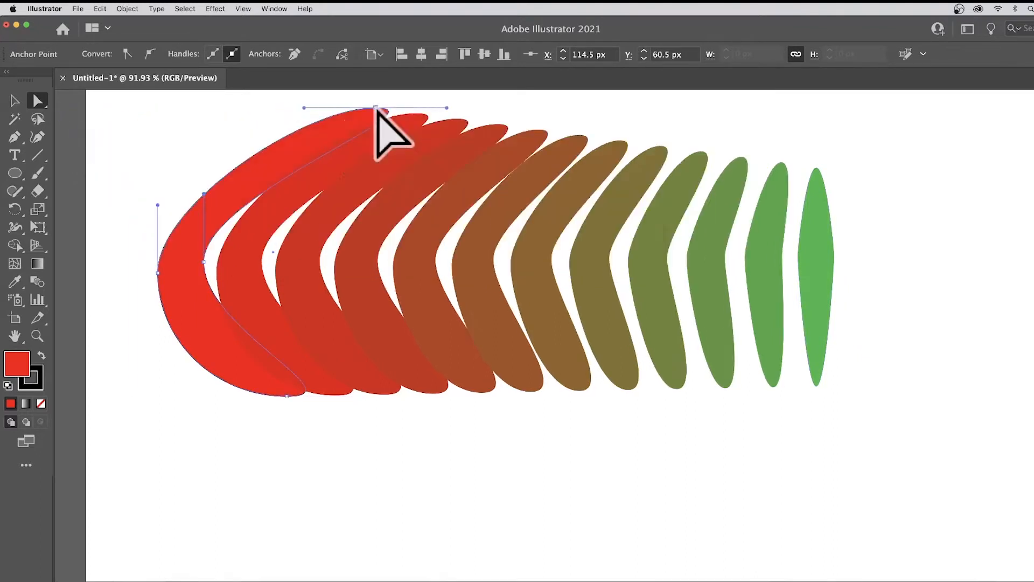
Change the fill of the reshaped red end object to blue
{"action": "double_click", "coordinate": [24, 366]}
{"action": "left_click_drag", "start_coordinate": [648, 273], "coordinate": [648, 321]}
{"action": "left_click", "coordinate": [791, 261]}
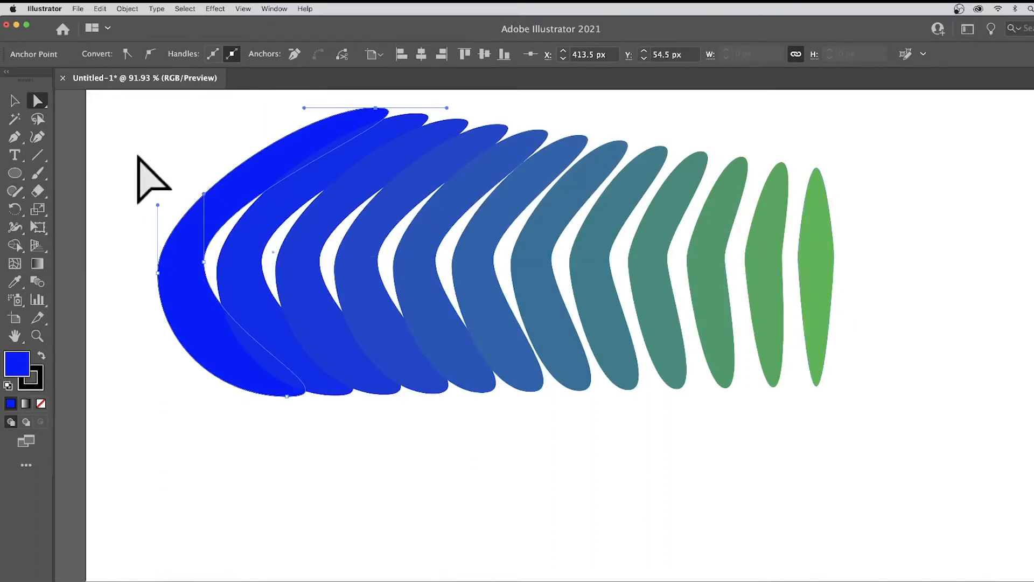
Delete all artwork from the artboard
{"action": "key", "text": "v"}
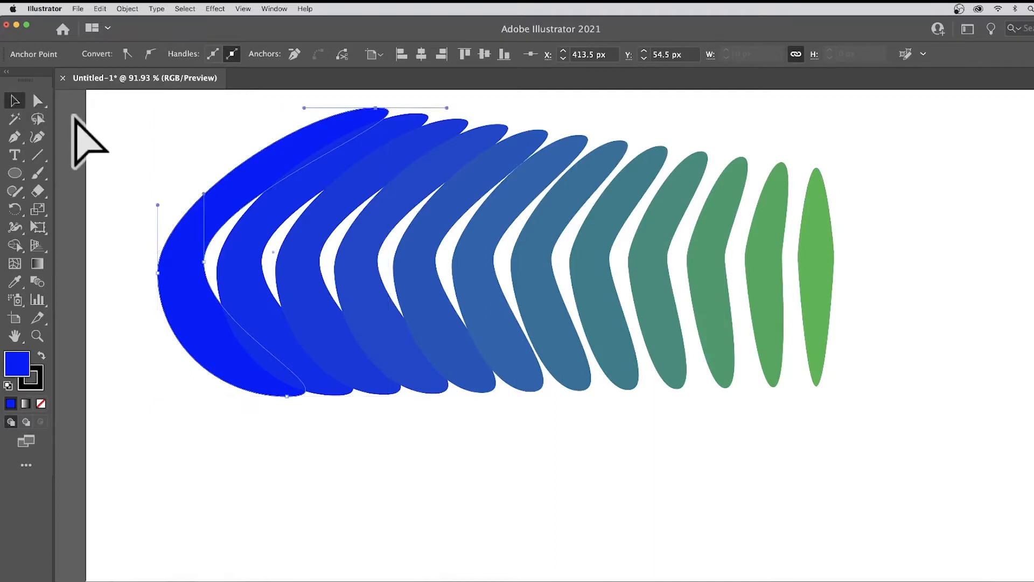
{"action": "key", "text": "super+a"}
{"action": "key", "text": "Delete"}
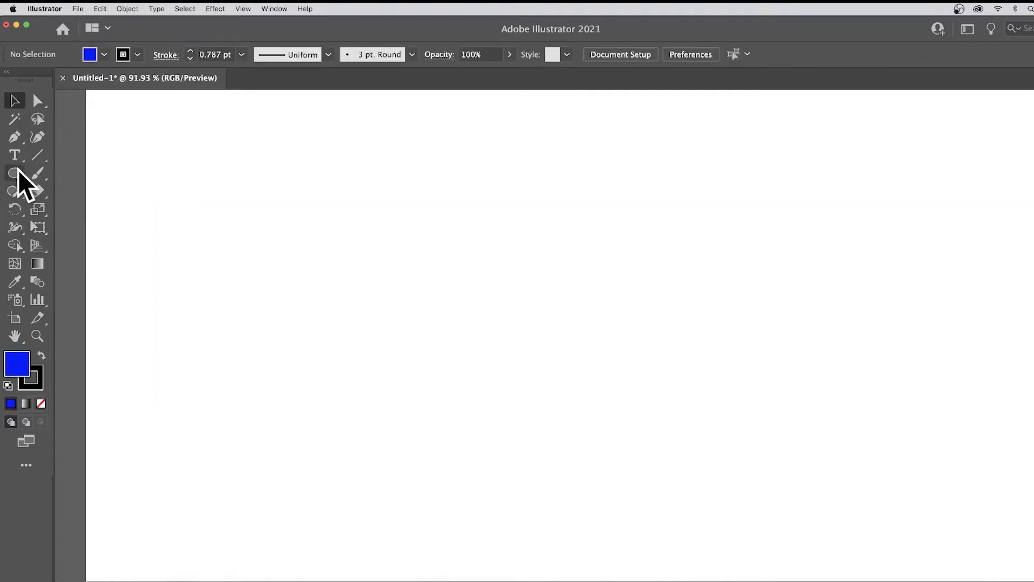
Draw a large circle about 320 px high on the left of the artboard and remove its stroke and fill
{"action": "left_click_drag", "start_coordinate": [128, 150], "coordinate": [357, 373]}
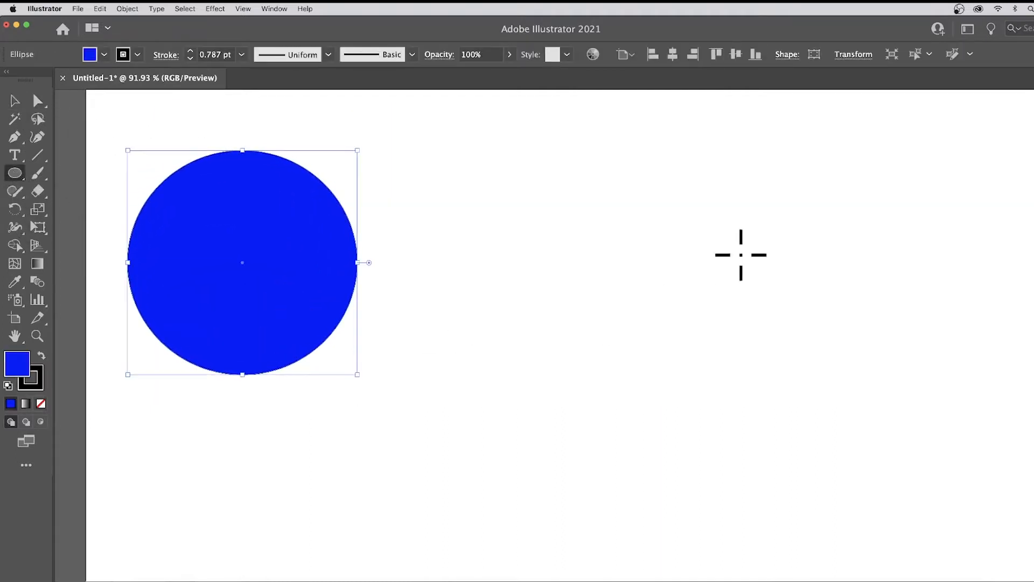
{"action": "left_click", "coordinate": [137, 54]}
{"action": "left_click", "coordinate": [9, 80]}
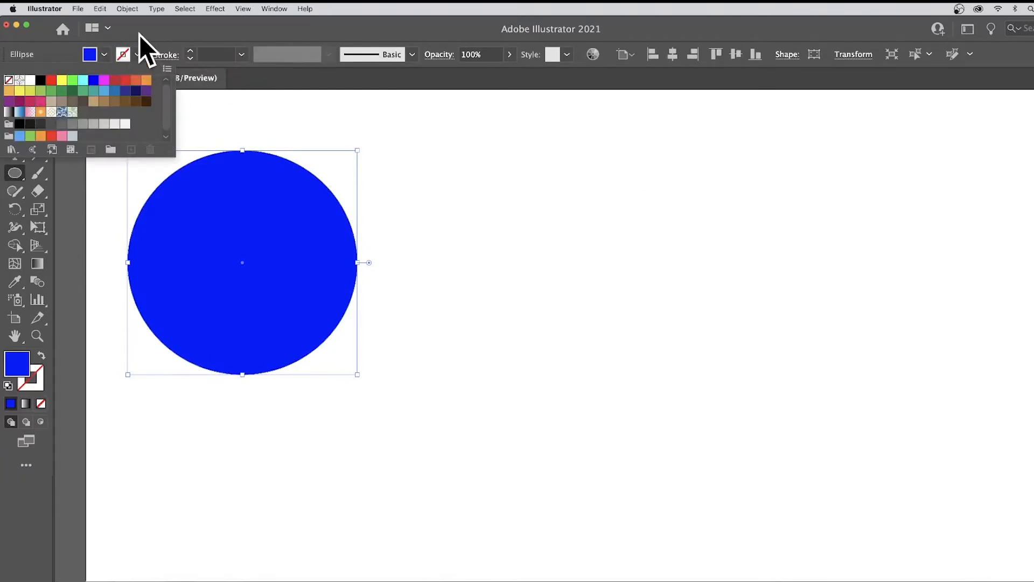
{"action": "left_click", "coordinate": [104, 56]}
{"action": "left_click", "coordinate": [104, 56]}
{"action": "left_click", "coordinate": [9, 80]}
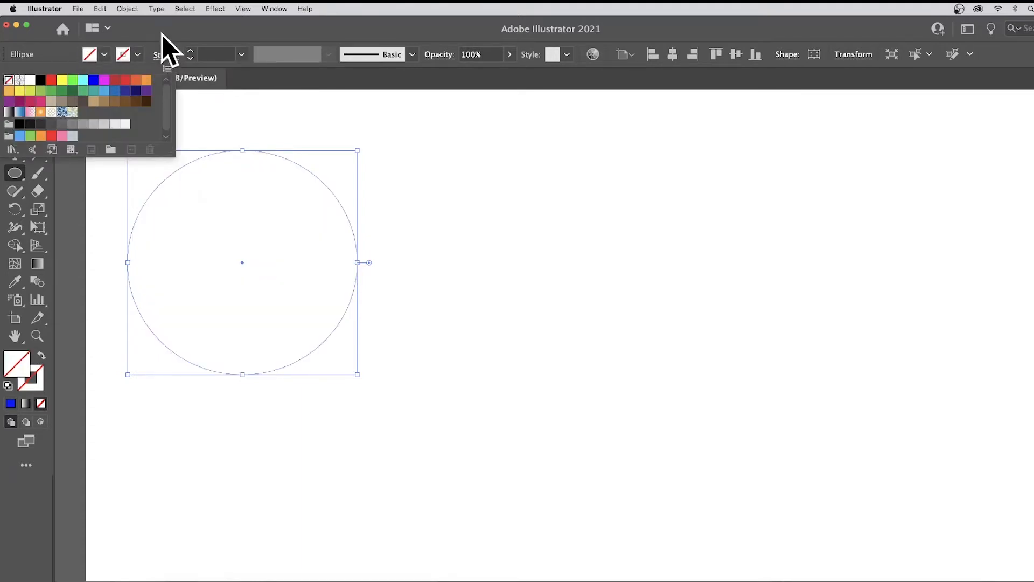
Give the large unfilled circle a black stroke with a weight of 8 pt
{"action": "left_click", "coordinate": [137, 54]}
{"action": "left_click", "coordinate": [137, 54]}
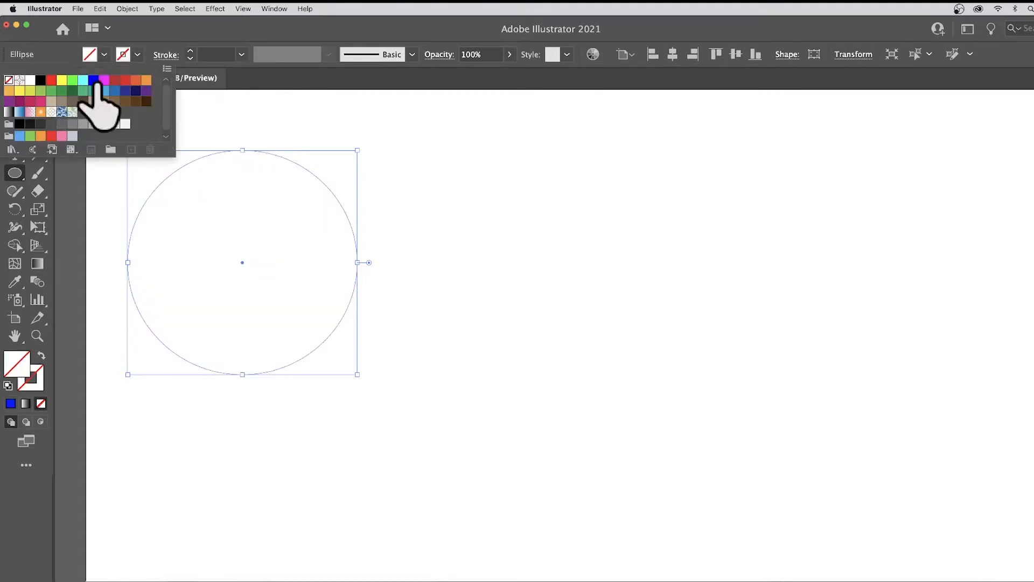
{"action": "left_click", "coordinate": [41, 80]}
{"action": "left_click", "coordinate": [241, 55]}
{"action": "left_click", "coordinate": [241, 54]}
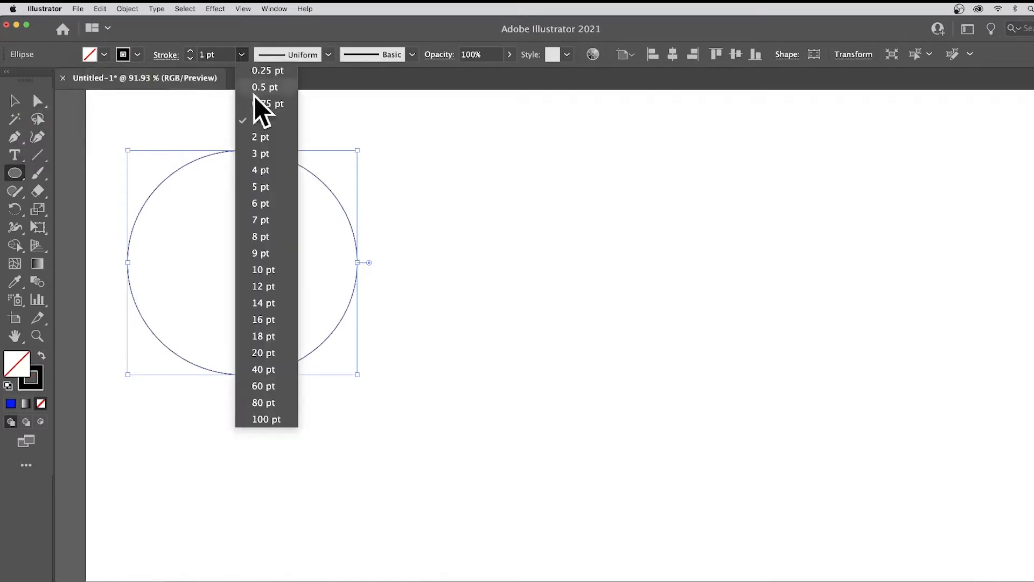
{"action": "left_click", "coordinate": [256, 236]}
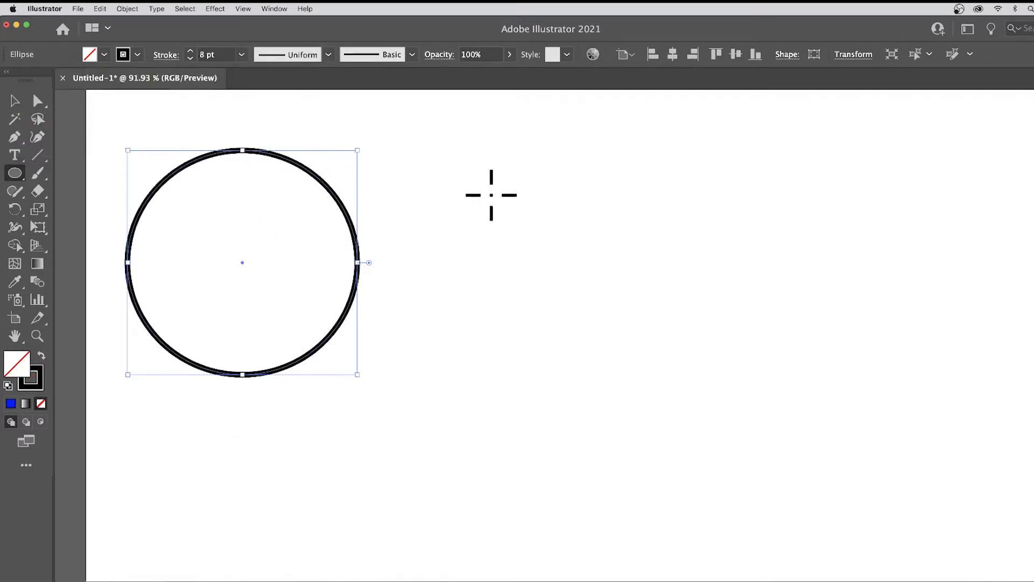
Draw a small circle to the right of the large one, try a 20 pt stroke, and set its weight to 0.5 pt
{"action": "left_click_drag", "start_coordinate": [708, 239], "coordinate": [739, 271]}
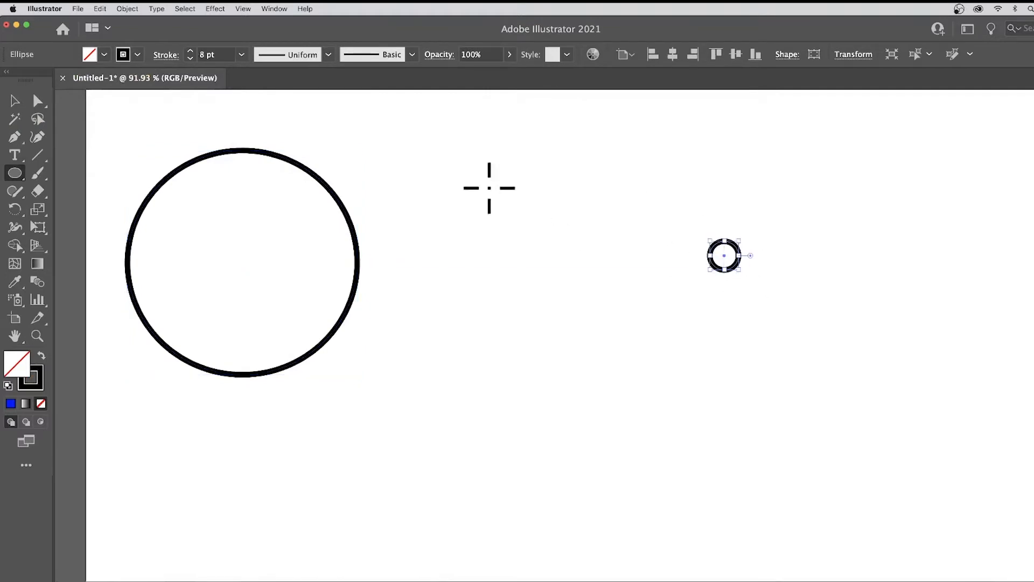
{"action": "left_click", "coordinate": [243, 54]}
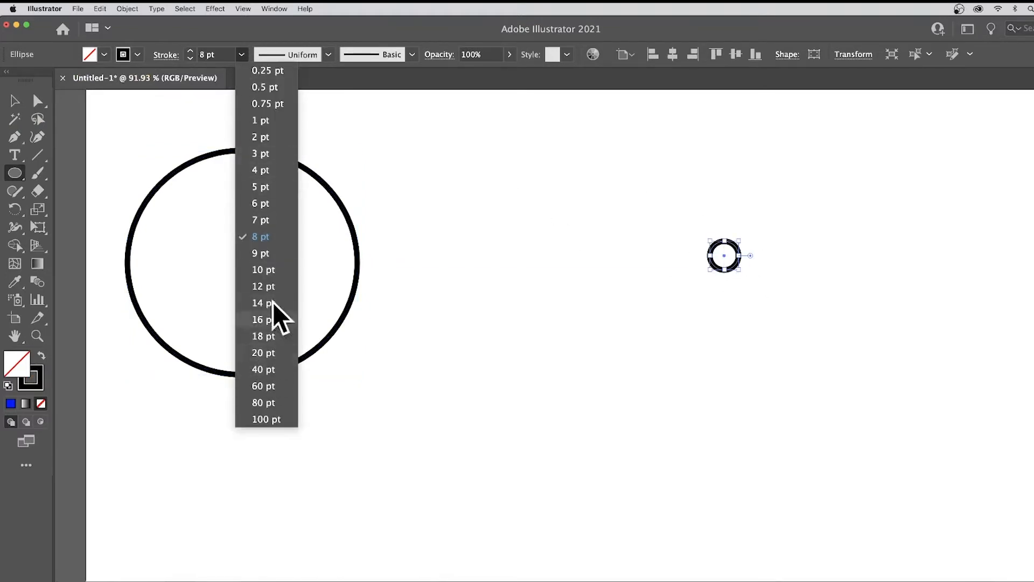
{"action": "left_click", "coordinate": [267, 353]}
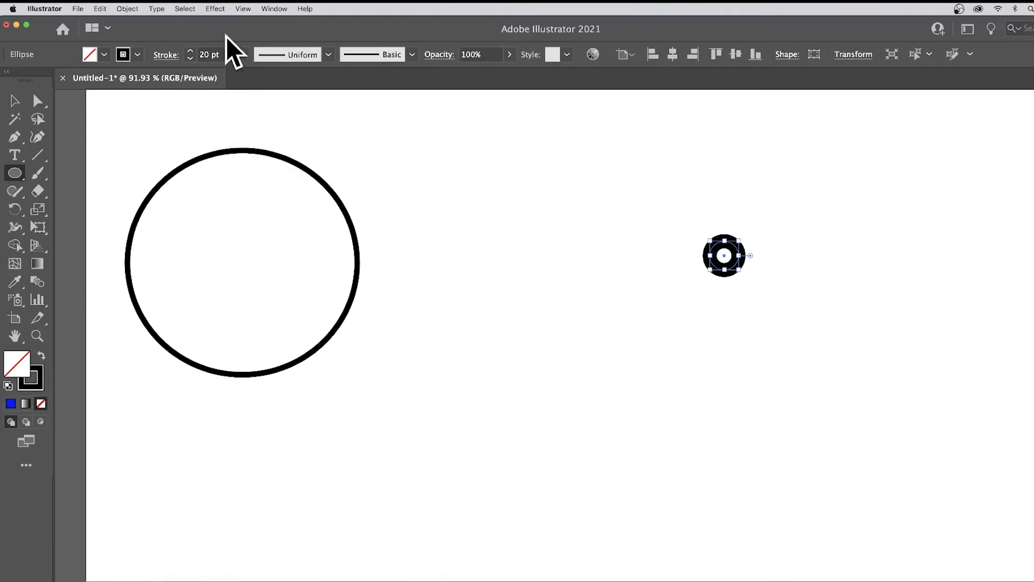
{"action": "left_click", "coordinate": [242, 54]}
{"action": "left_click", "coordinate": [269, 87]}
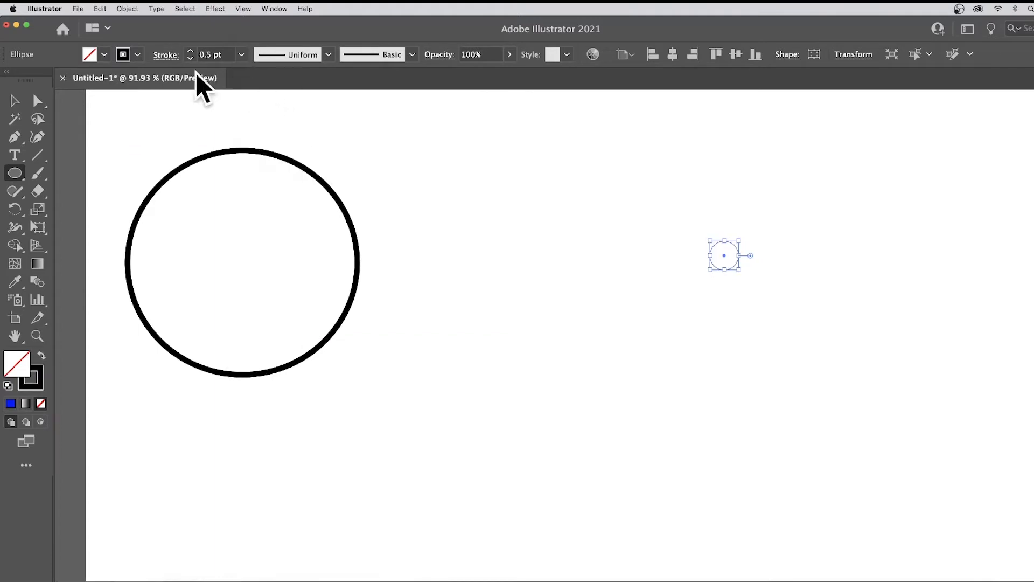
Blend the large 8 pt circle and the small 0.5 pt circle with the Blend tool
{"action": "left_click", "coordinate": [15, 100]}
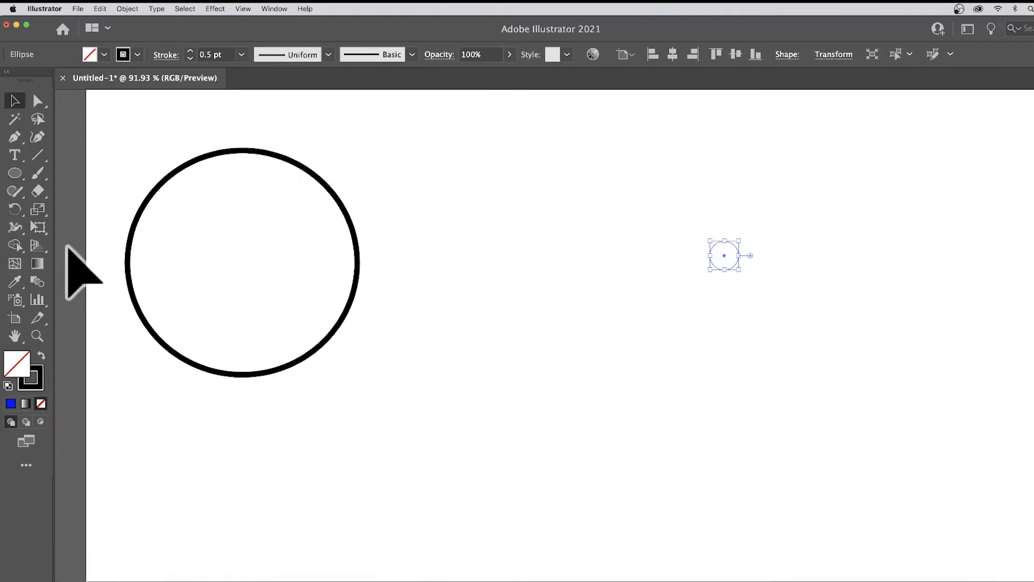
{"action": "left_click", "coordinate": [34, 283]}
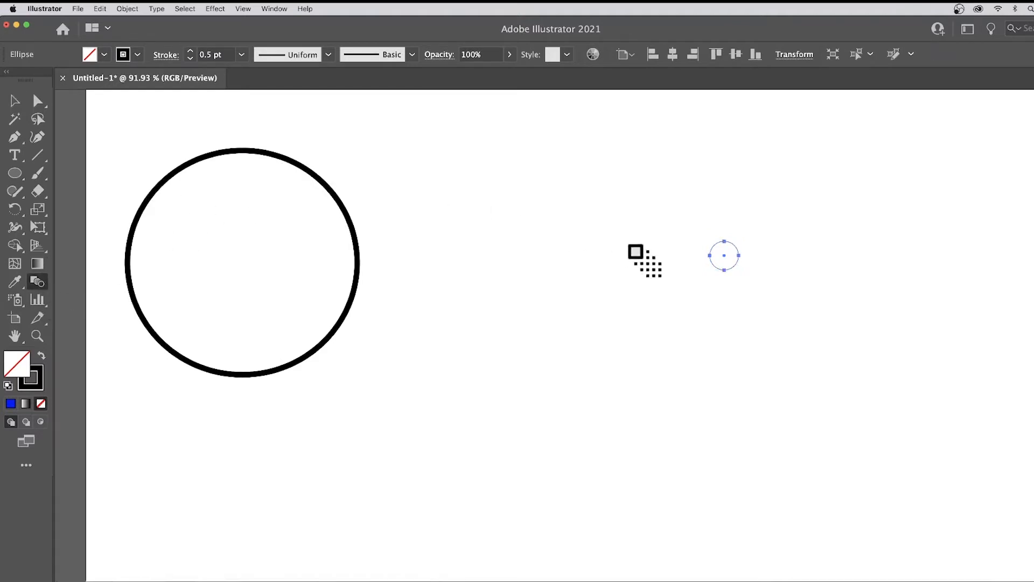
{"action": "left_click", "coordinate": [711, 246]}
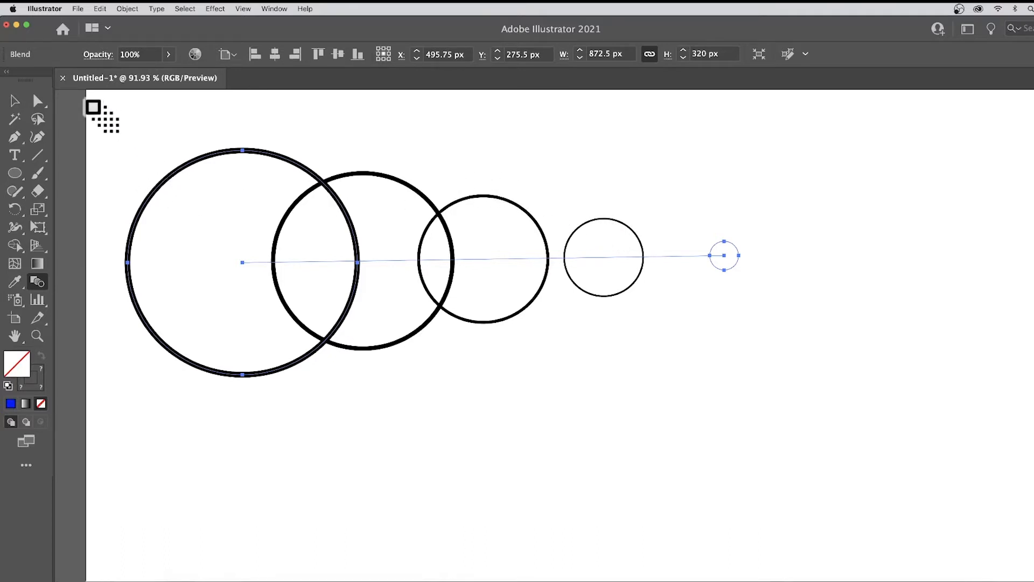
Directly select the small end circle's top anchor and move it up to about X 904.5, Y 153.5 px
{"action": "left_click", "coordinate": [40, 101]}
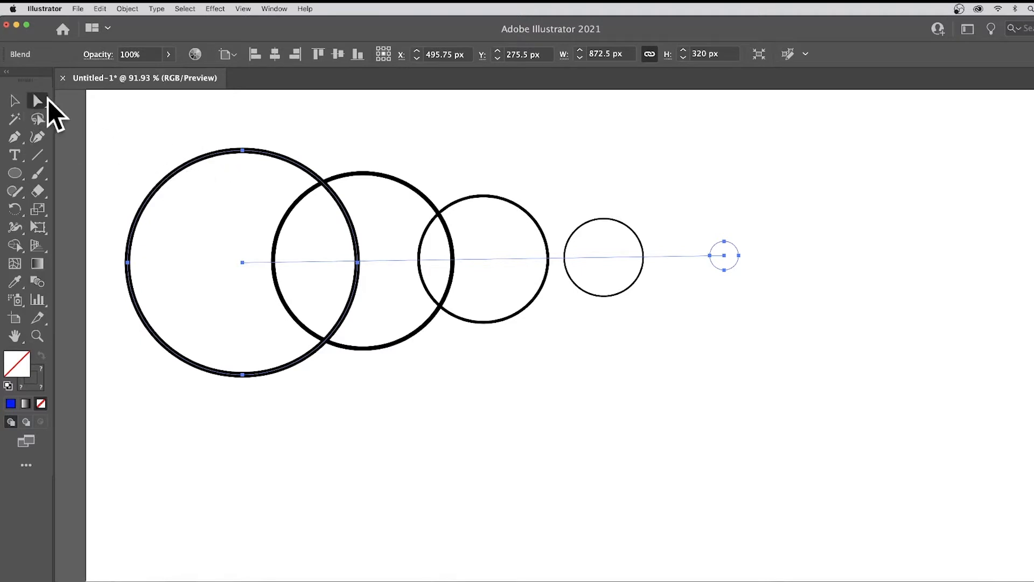
{"action": "left_click", "coordinate": [39, 100]}
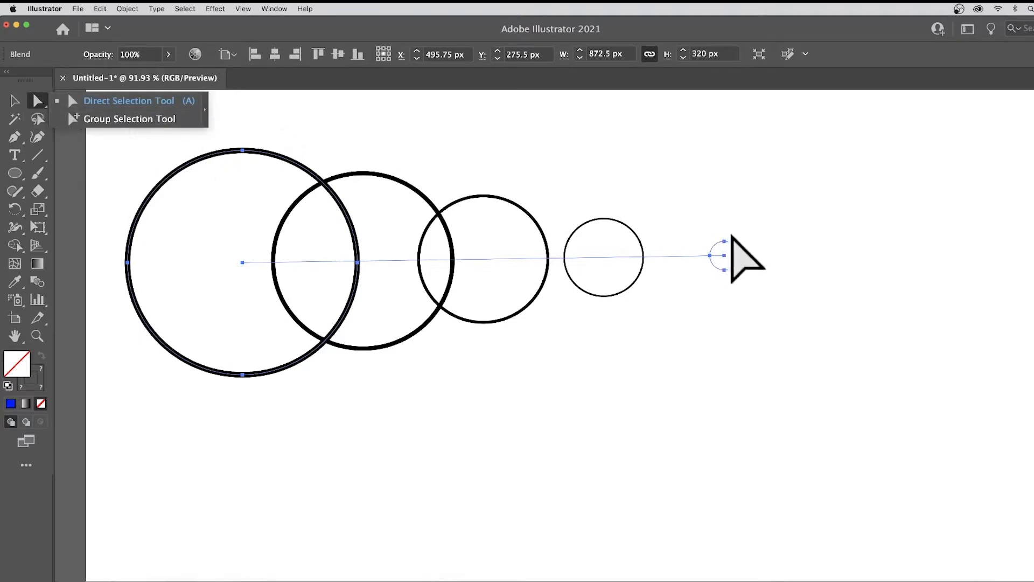
{"action": "left_click", "coordinate": [735, 241]}
{"action": "left_click", "coordinate": [724, 241]}
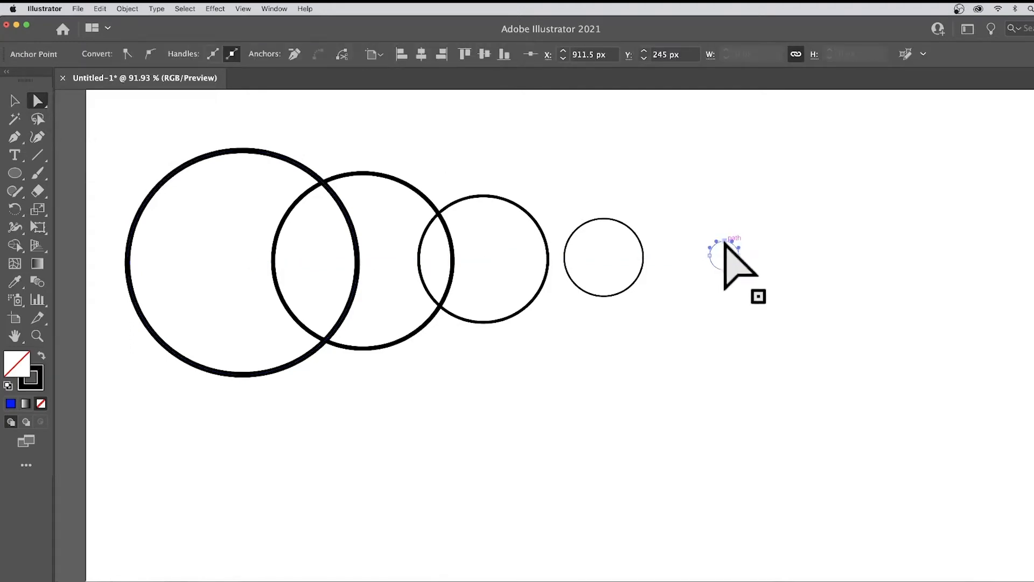
{"action": "left_click_drag", "start_coordinate": [724, 241], "coordinate": [719, 177]}
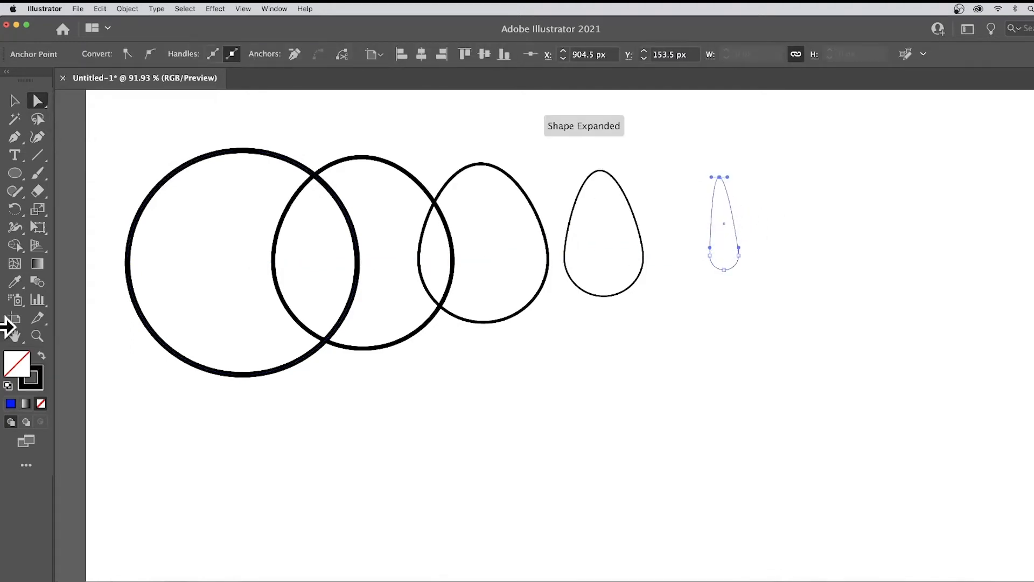
Change the stroke color of the blend's small end shape to red ED1B1B
{"action": "double_click", "coordinate": [39, 378]}
{"action": "left_click_drag", "start_coordinate": [598, 276], "coordinate": [603, 267]}
{"action": "left_click", "coordinate": [779, 261]}
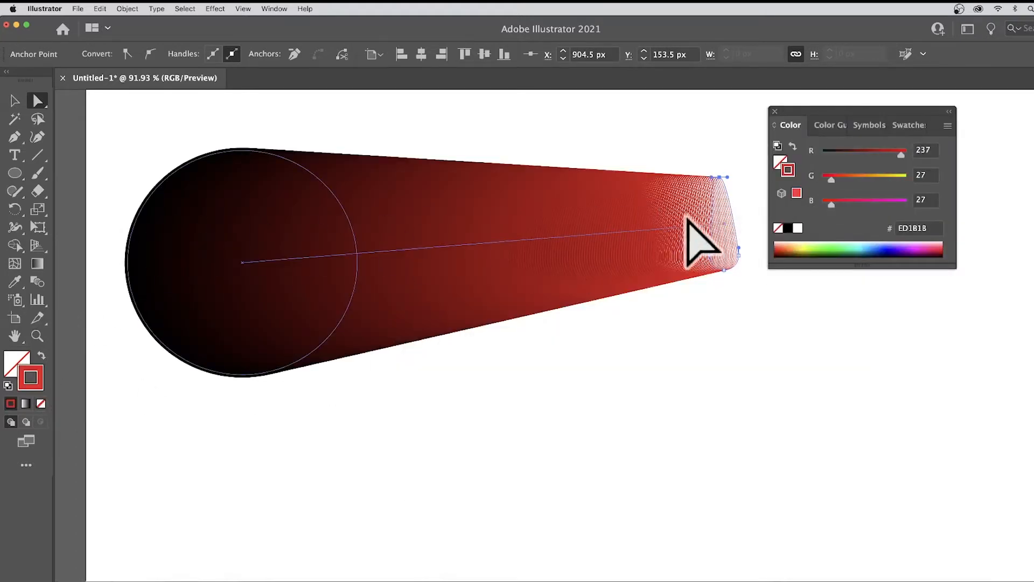
Set the blend's spacing to Specified Steps with 10 steps
{"action": "double_click", "coordinate": [38, 283]}
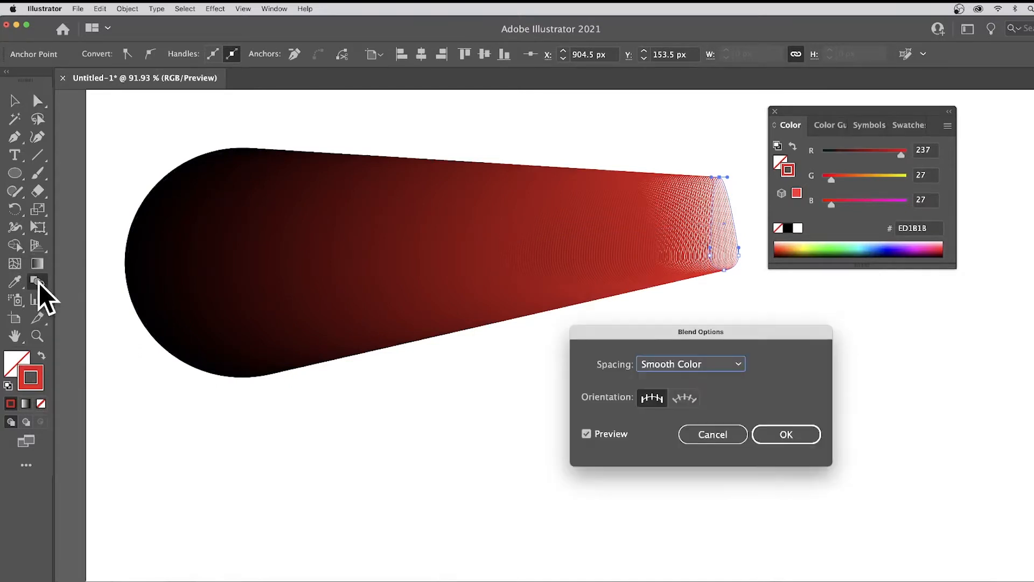
{"action": "left_click", "coordinate": [688, 364]}
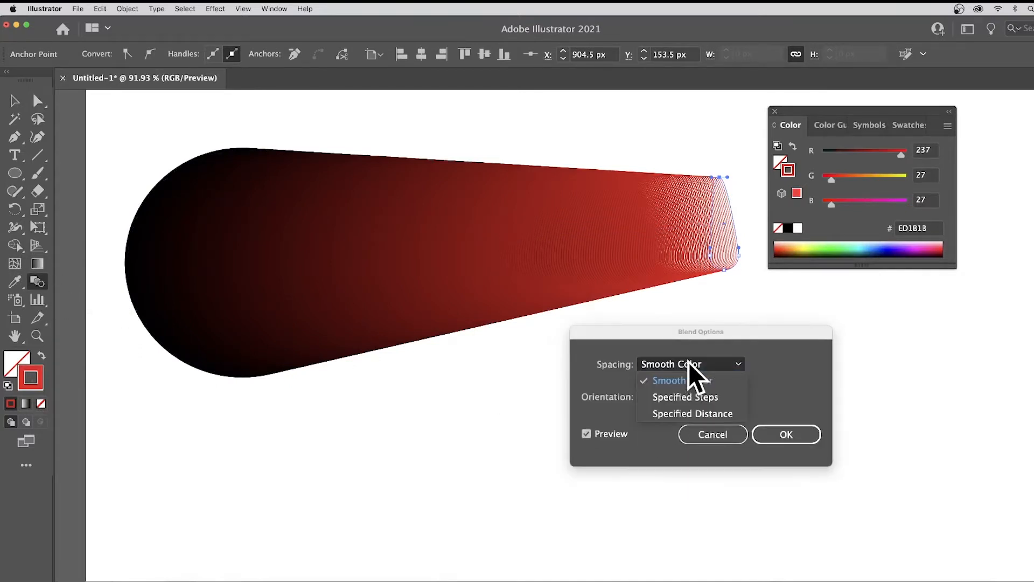
{"action": "left_click", "coordinate": [675, 393]}
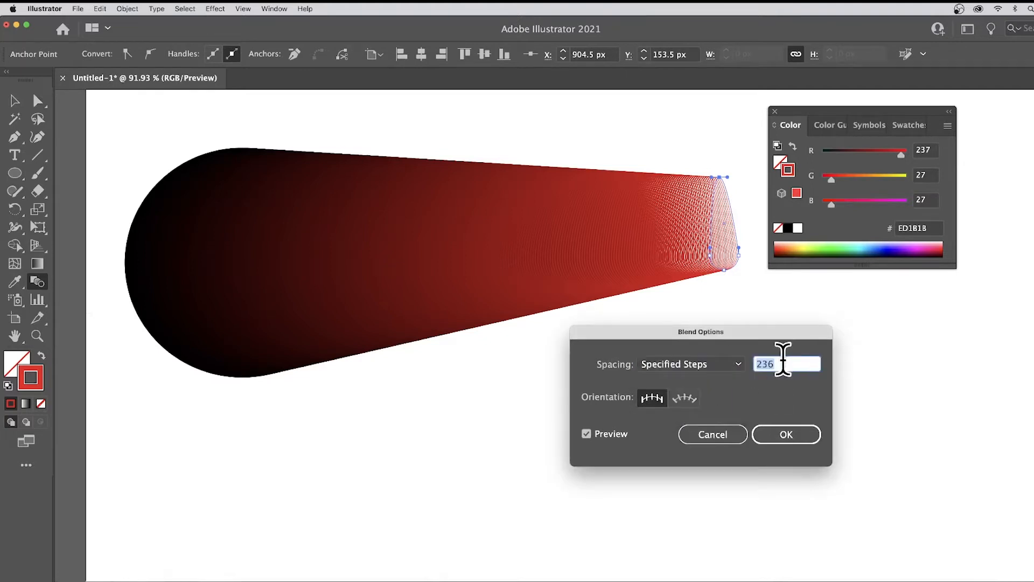
{"action": "type", "text": "10"}
{"action": "key", "text": "Tab"}
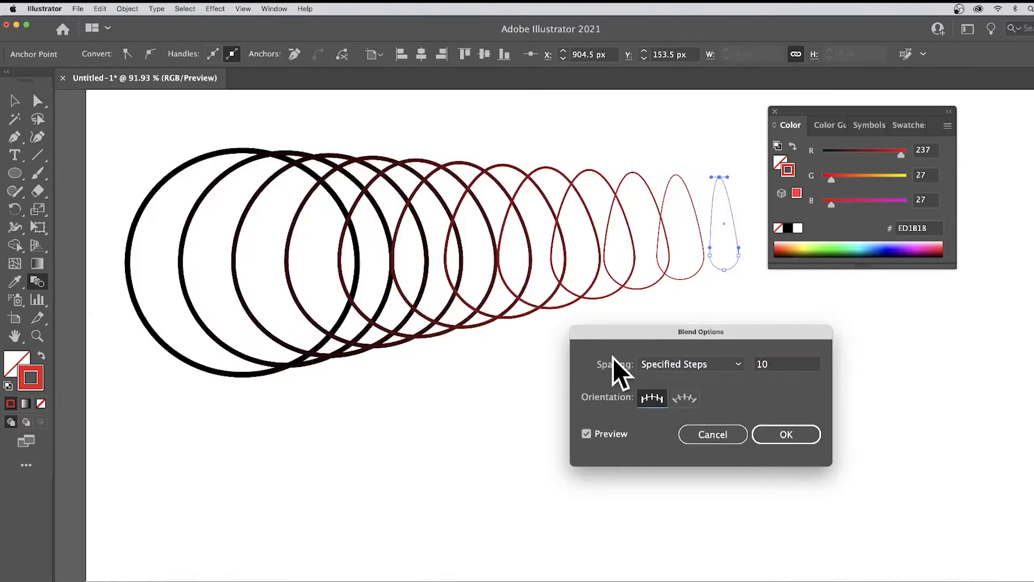
{"action": "left_click", "coordinate": [794, 431]}
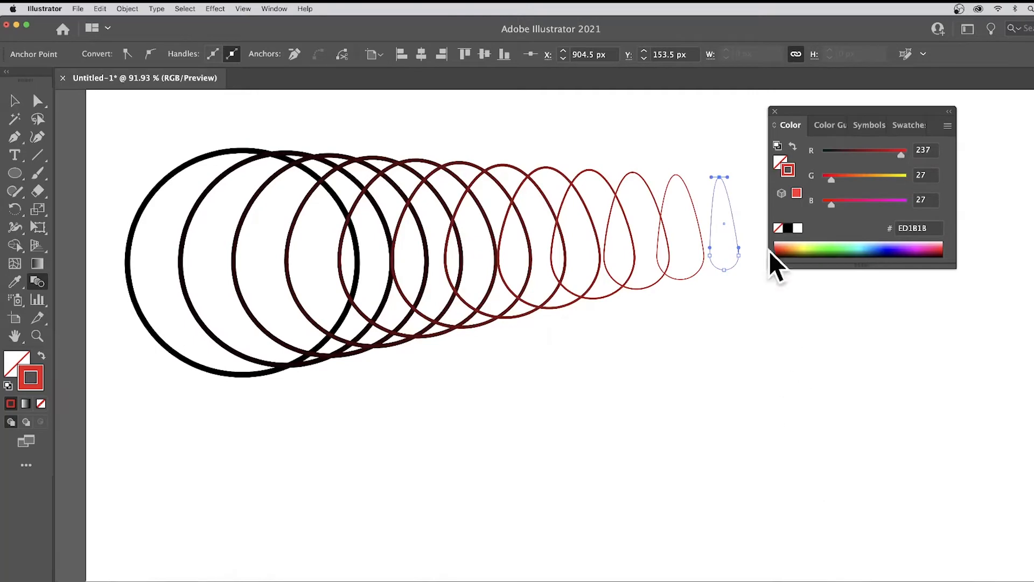
Reshape the red end shape by moving its bottom anchor to about X 844.5, Y 475.5 px and its right anchor to about X 625.5, Y 282.5 px
{"action": "left_click", "coordinate": [37, 101]}
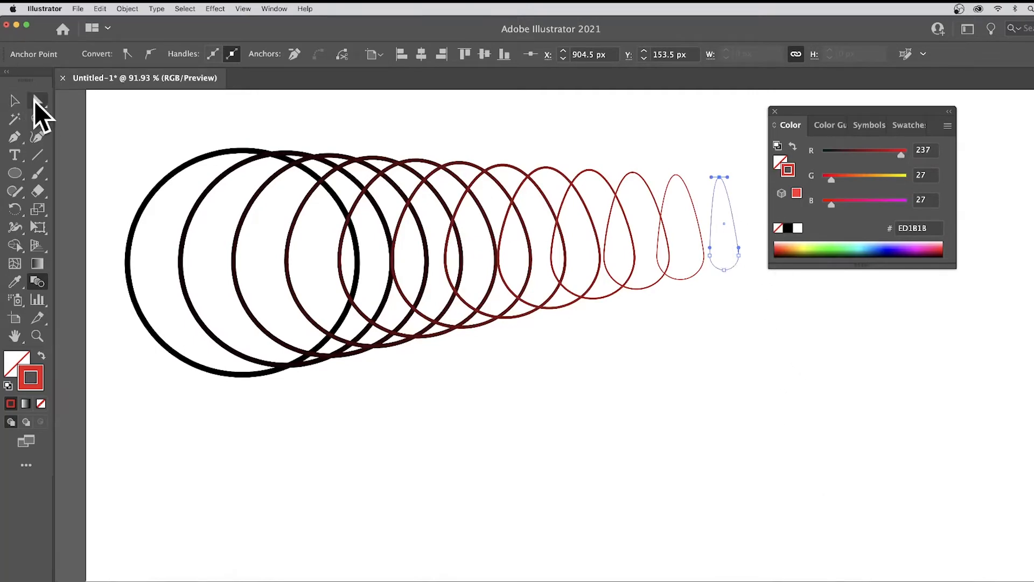
{"action": "left_click_drag", "start_coordinate": [723, 269], "coordinate": [677, 403]}
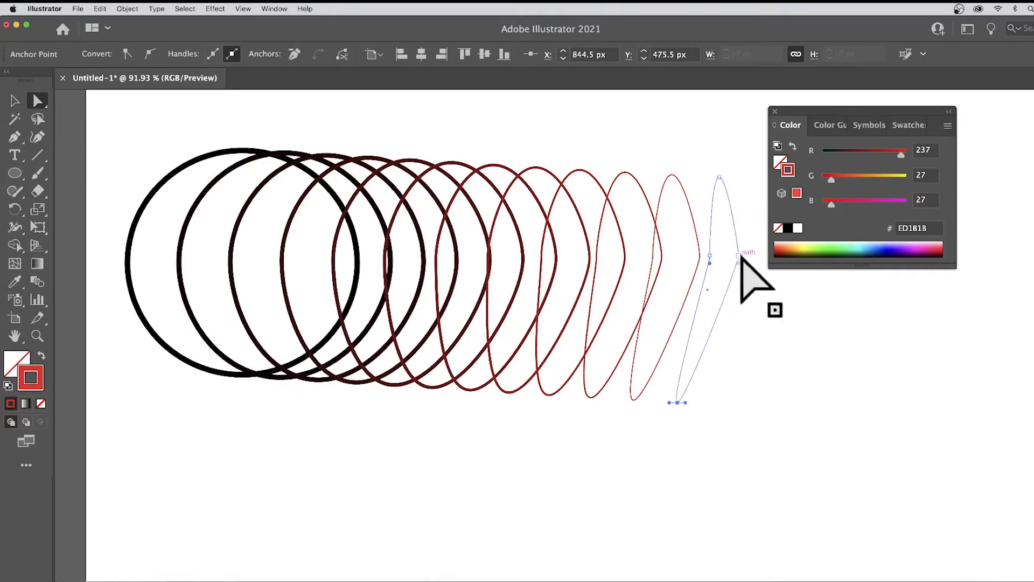
{"action": "left_click_drag", "start_coordinate": [738, 263], "coordinate": [523, 267]}
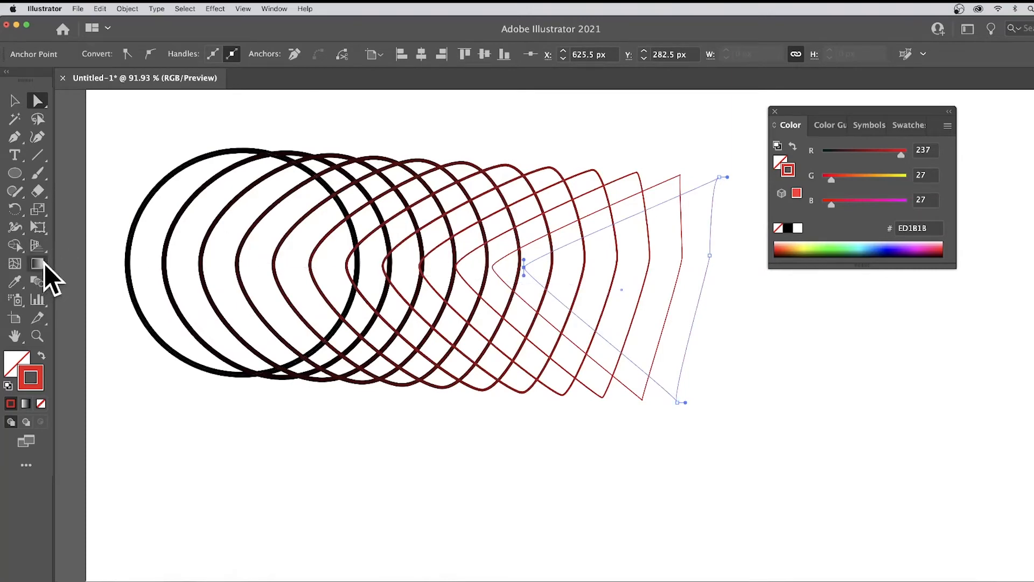
{"action": "left_click", "coordinate": [774, 110]}
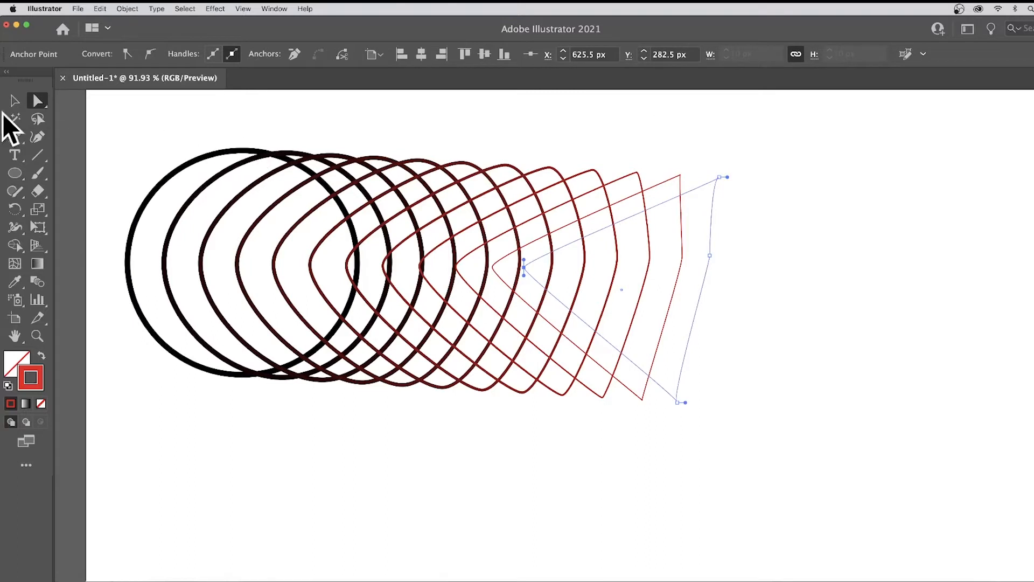
Delete the whole blend and draw a new large circle on the left part of the artboard
{"action": "left_click", "coordinate": [14, 101]}
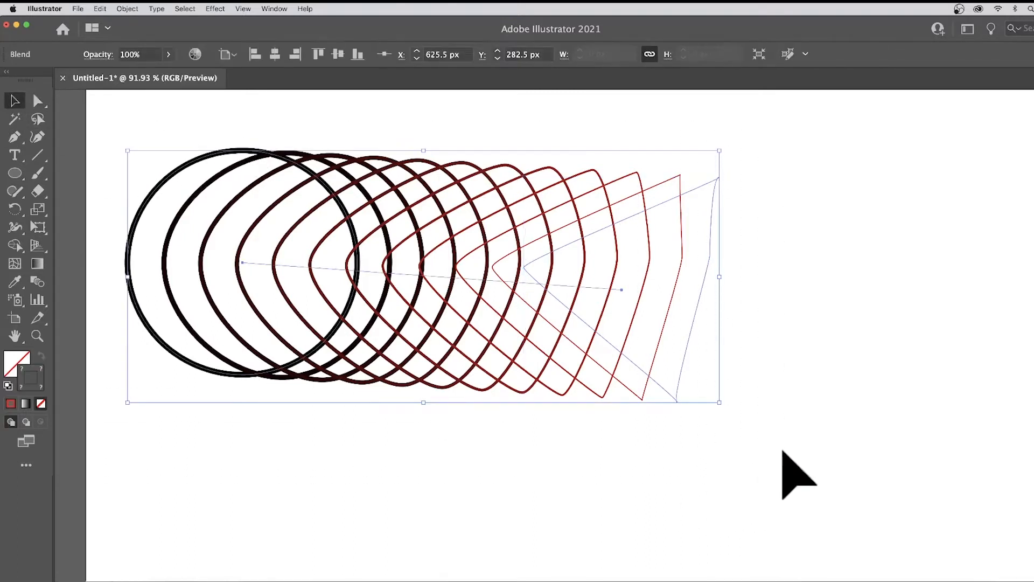
{"action": "key", "text": "Delete"}
{"action": "left_click", "coordinate": [13, 173]}
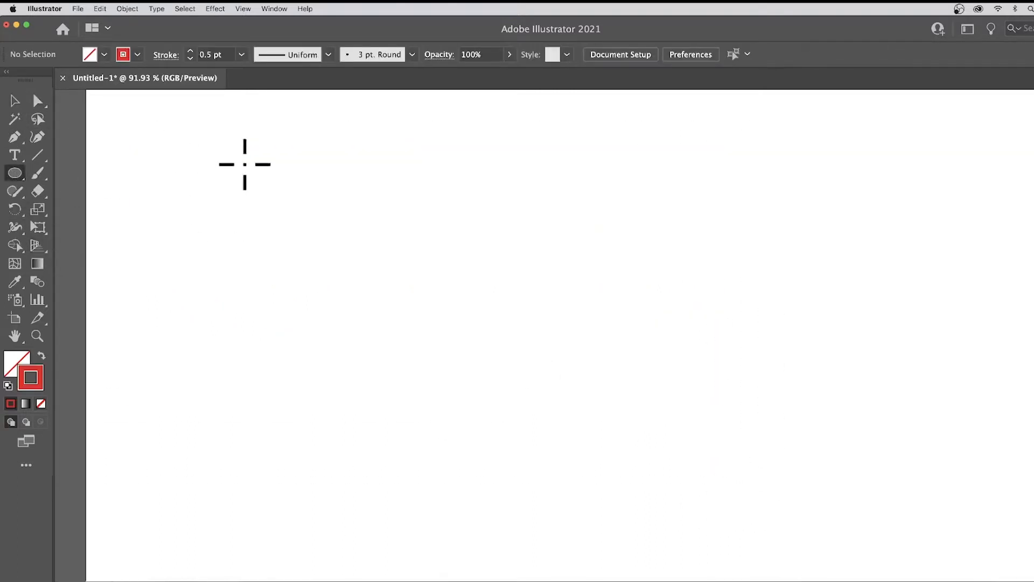
{"action": "left_click_drag", "start_coordinate": [132, 159], "coordinate": [325, 339]}
Give the new circle a bright red fill and no stroke
{"action": "left_click", "coordinate": [102, 52]}
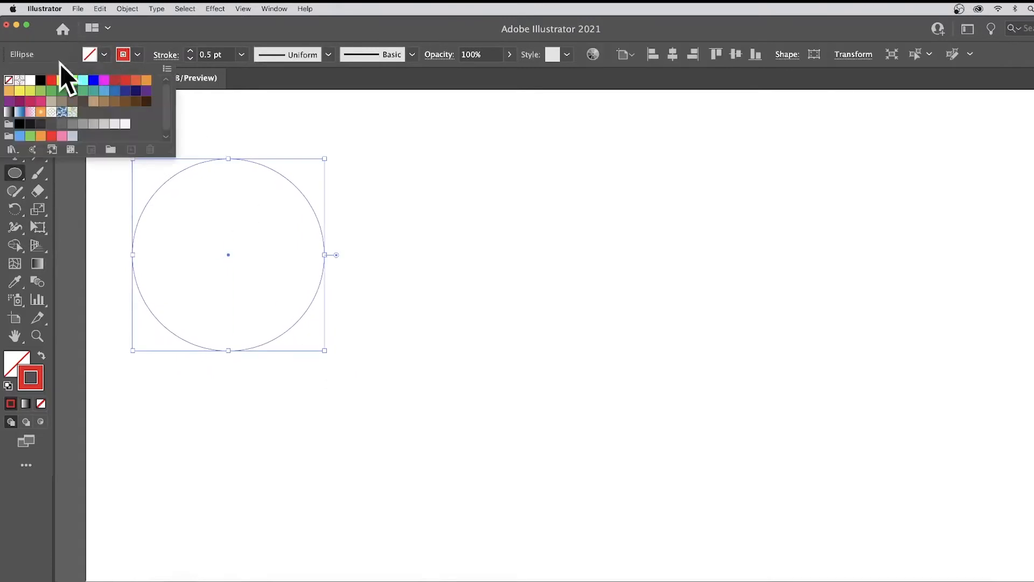
{"action": "left_click", "coordinate": [51, 80]}
{"action": "left_click", "coordinate": [125, 55]}
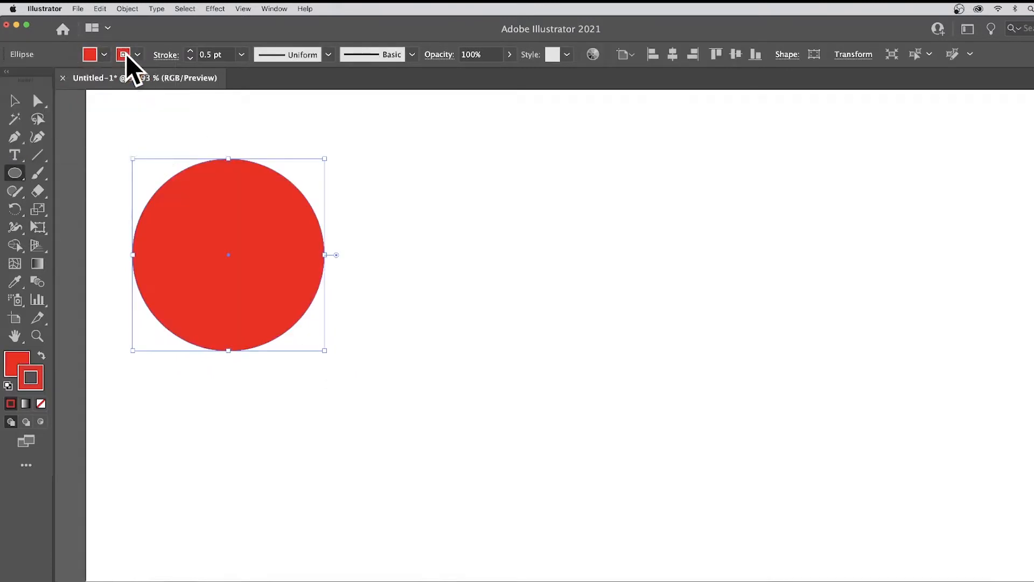
{"action": "left_click", "coordinate": [137, 54]}
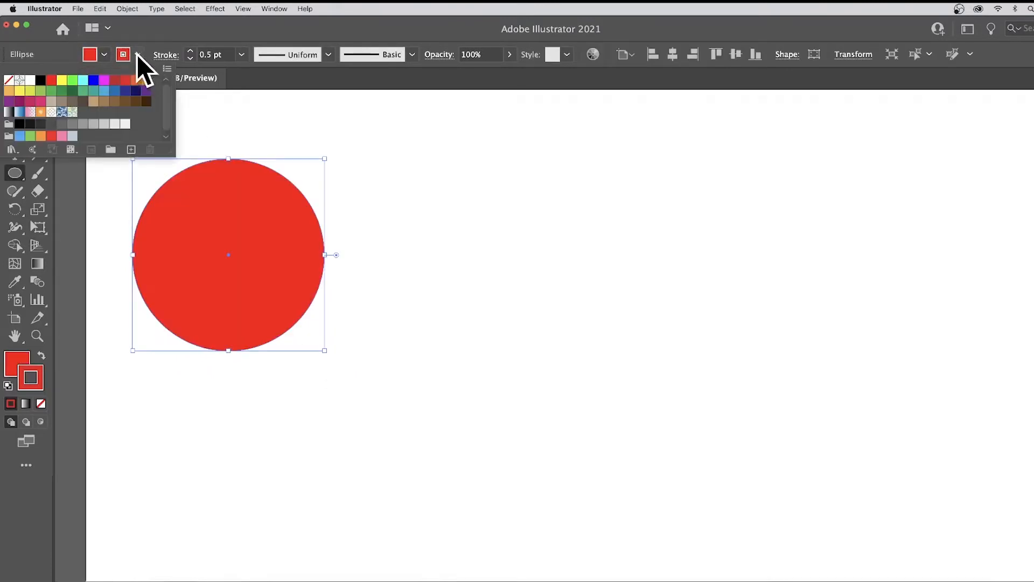
{"action": "left_click", "coordinate": [9, 80]}
{"action": "left_click", "coordinate": [309, 34]}
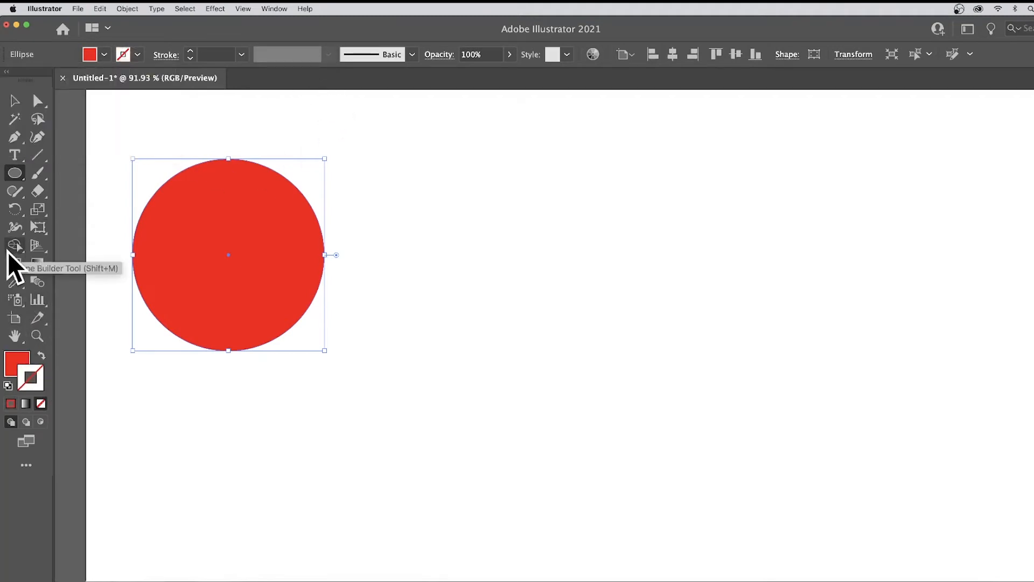
Draw a small, slightly rotated hexagon well to the right of the red circle and fill it light blue
{"action": "left_click_drag", "start_coordinate": [18, 175], "coordinate": [84, 231]}
{"action": "left_click_drag", "start_coordinate": [778, 257], "coordinate": [800, 279]}
{"action": "left_click", "coordinate": [104, 54]}
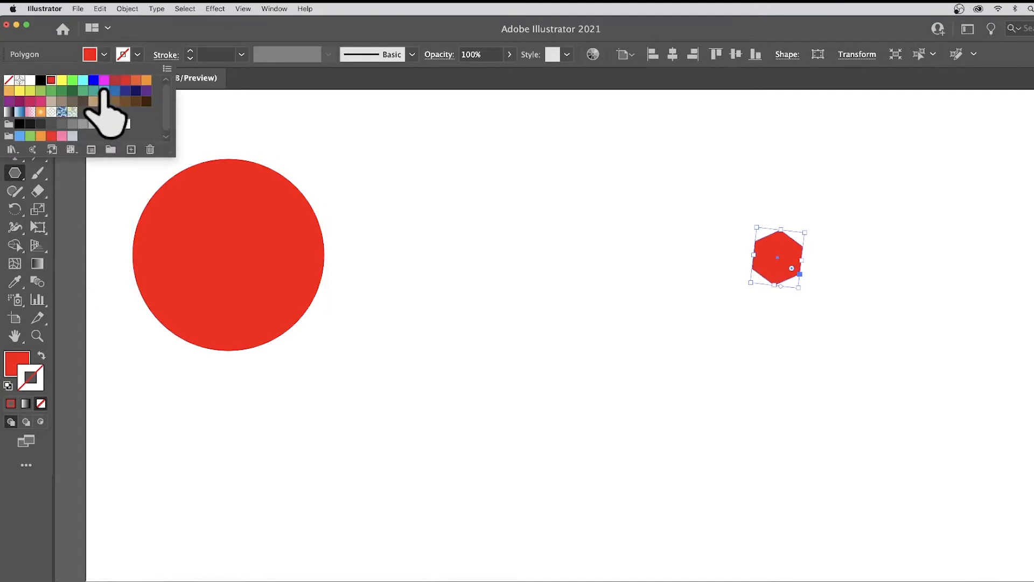
{"action": "left_click", "coordinate": [106, 93]}
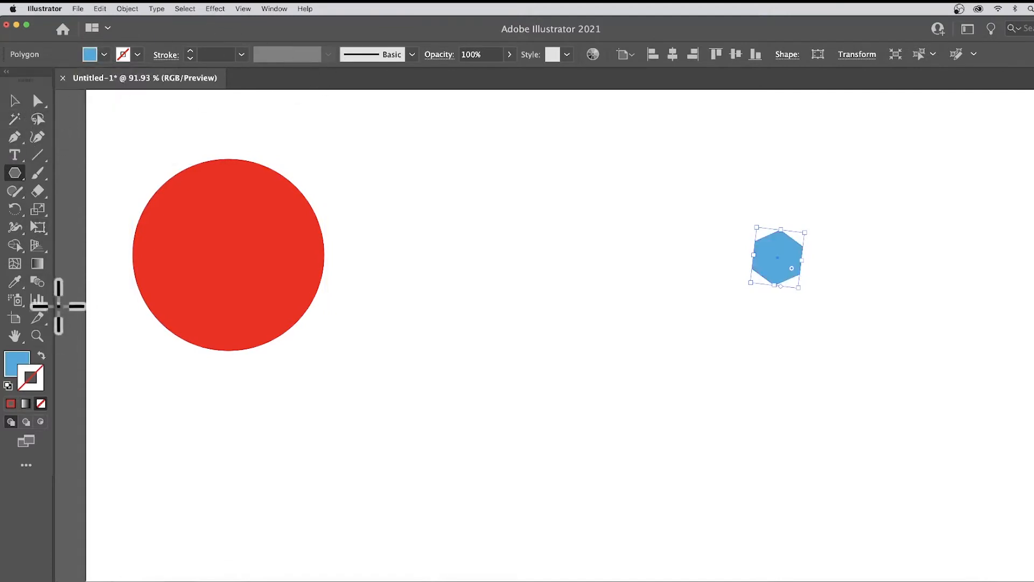
Blend the red circle and the blue hexagon with the Blend tool
{"action": "left_click", "coordinate": [40, 286]}
{"action": "left_click", "coordinate": [245, 259]}
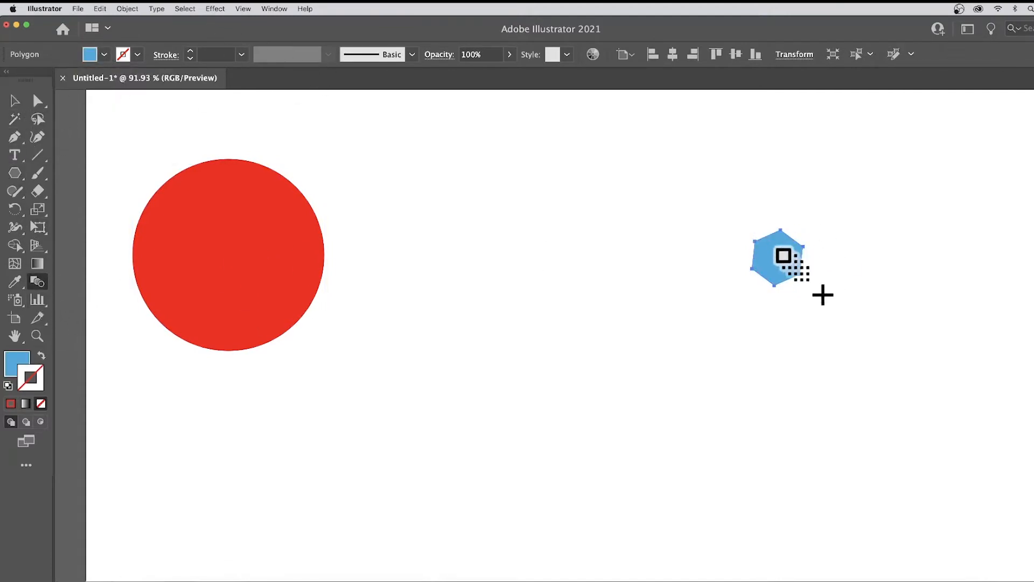
{"action": "left_click", "coordinate": [765, 251]}
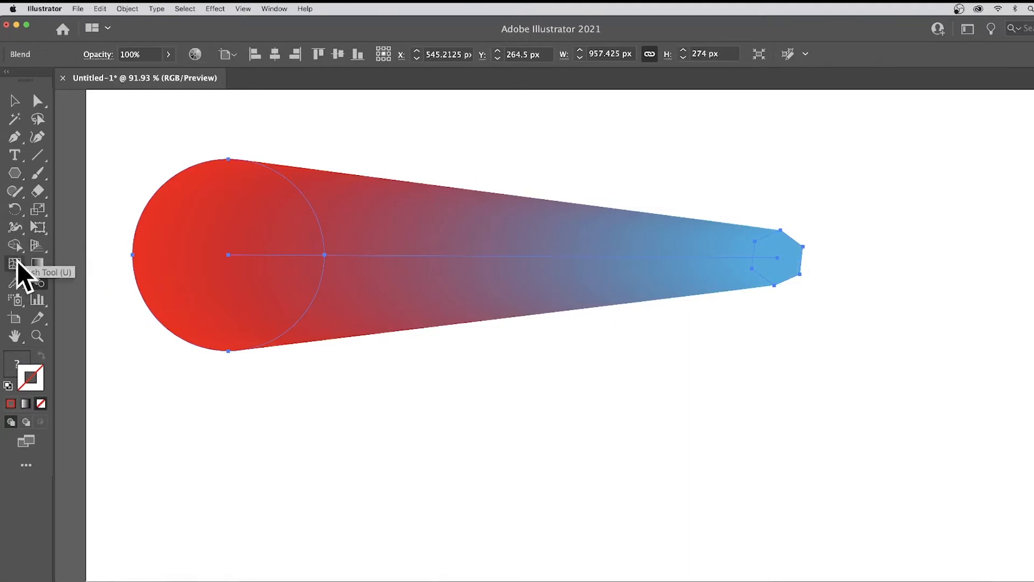
{"action": "left_click", "coordinate": [38, 263]}
{"action": "left_click", "coordinate": [140, 263]}
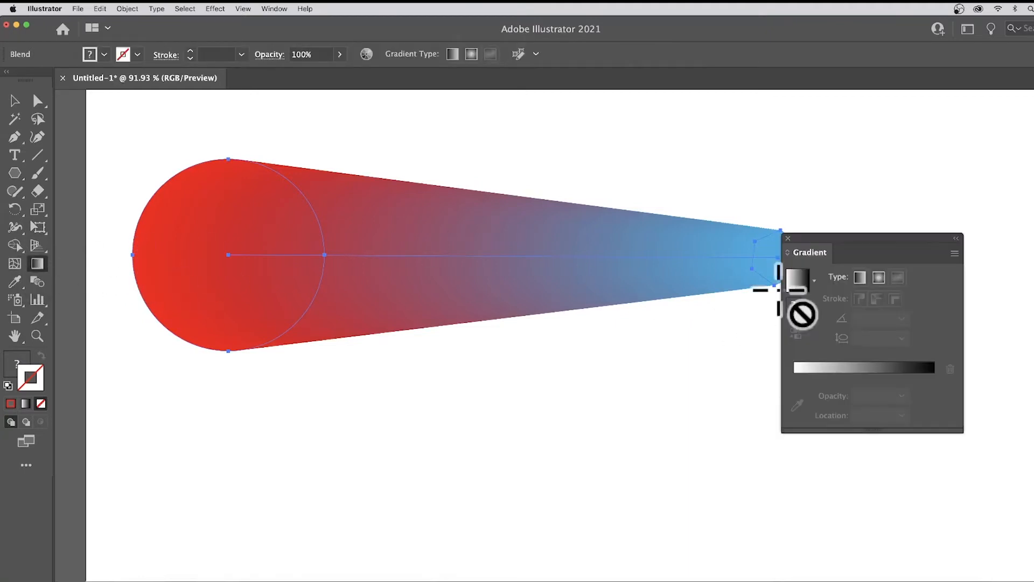
{"action": "left_click", "coordinate": [788, 238]}
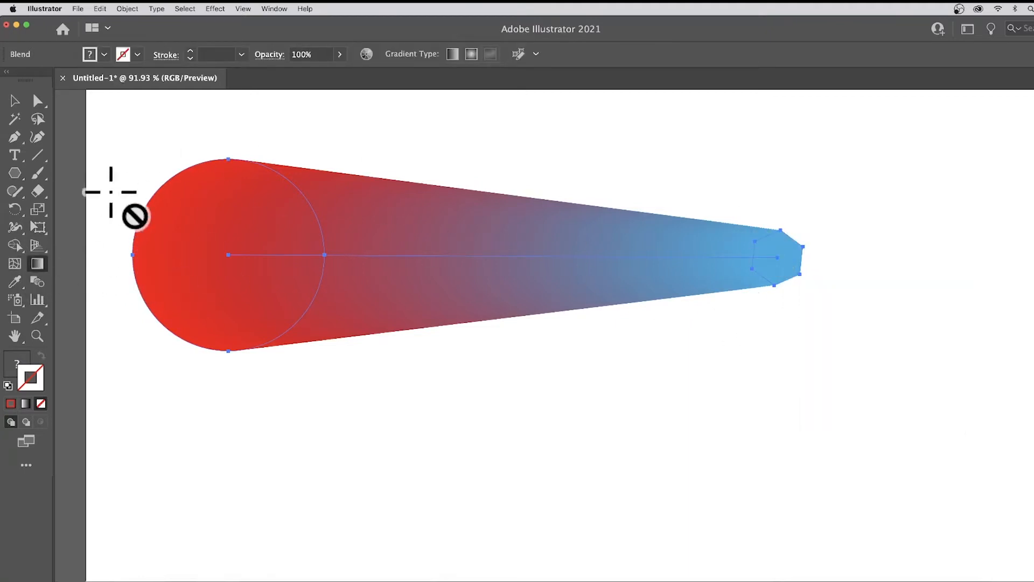
Preview the circle-to-hexagon blend with Specified Steps spacing of 10, and cancel the options
{"action": "left_click", "coordinate": [39, 283]}
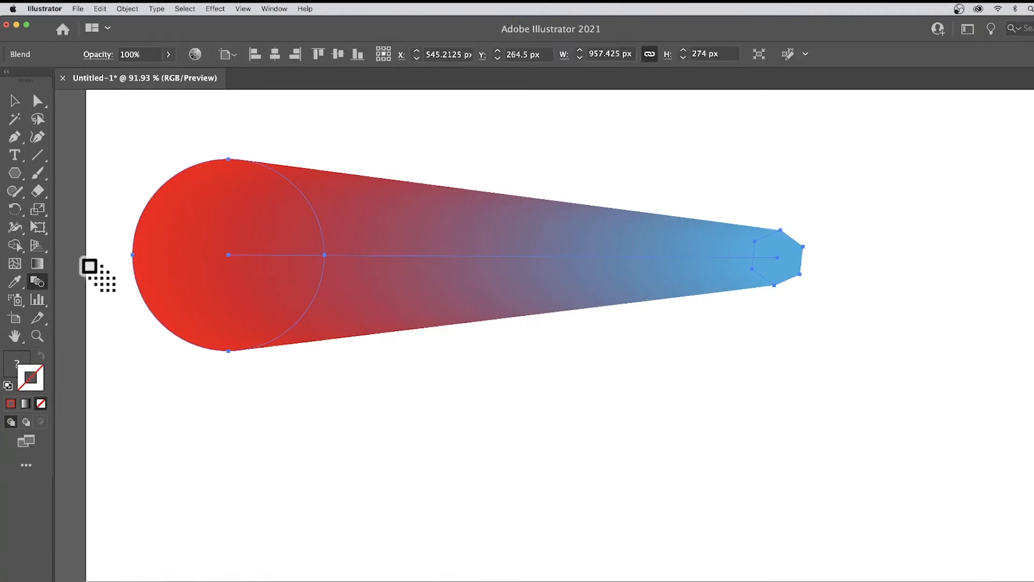
{"action": "key", "text": "Return"}
{"action": "left_click", "coordinate": [663, 366]}
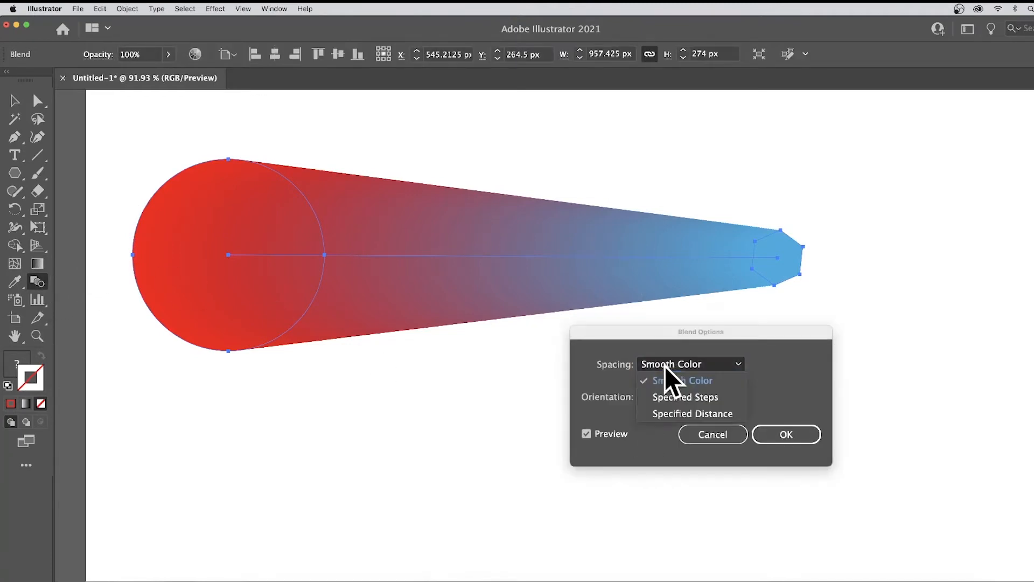
{"action": "left_click", "coordinate": [678, 397]}
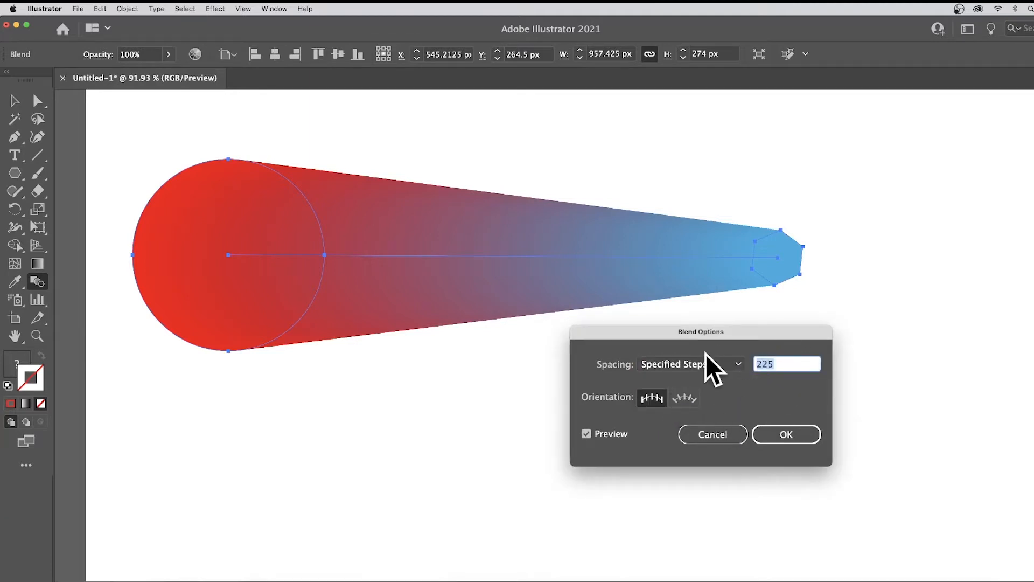
{"action": "type", "text": "10"}
{"action": "key", "text": "Tab"}
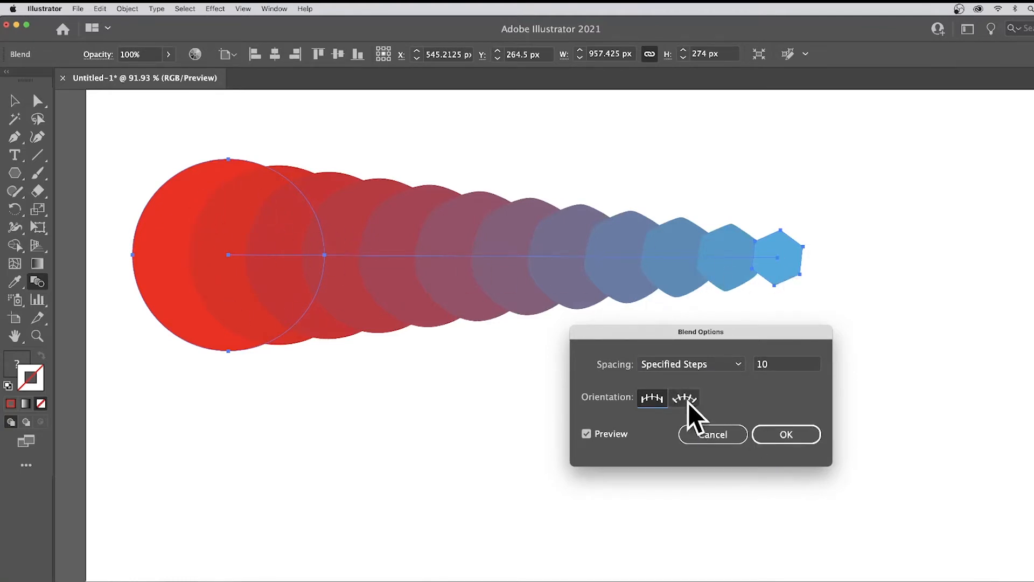
{"action": "left_click", "coordinate": [723, 434]}
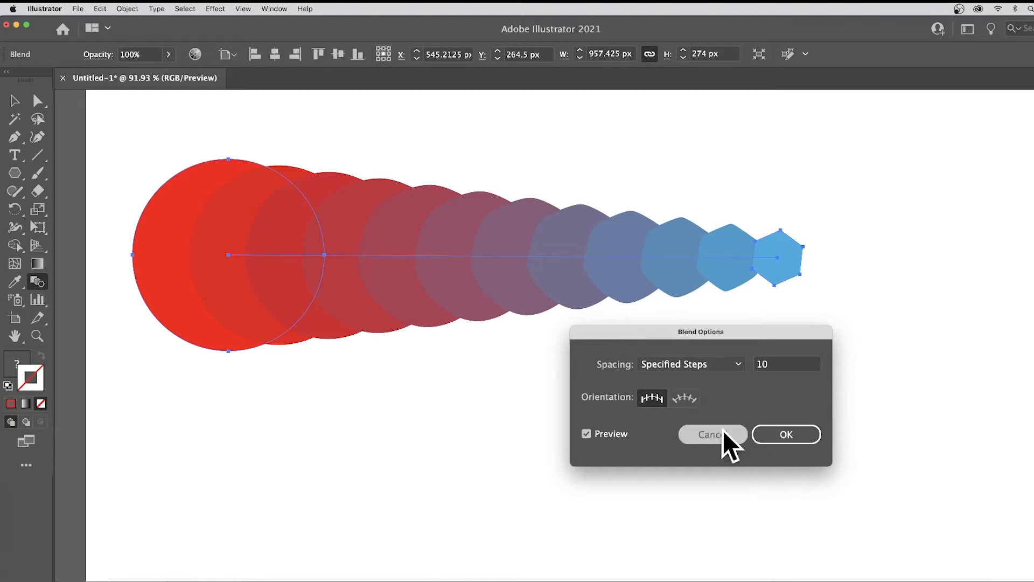
{"action": "left_click", "coordinate": [722, 433]}
Delete the circle-to-hexagon blend and draw a tall, narrow blue rectangle on the left part of the artboard
{"action": "key", "text": "Delete"}
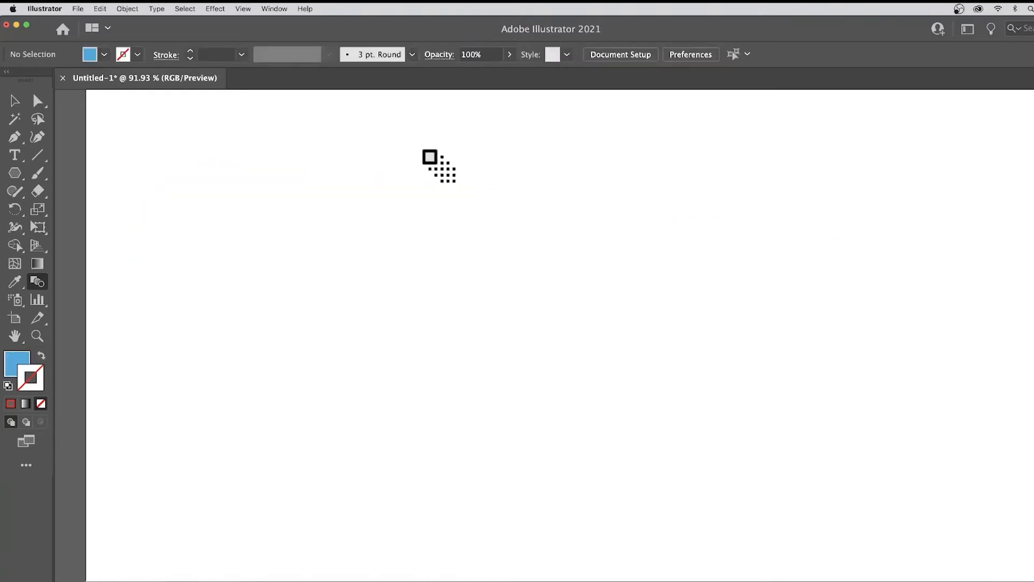
{"action": "left_click", "coordinate": [32, 158]}
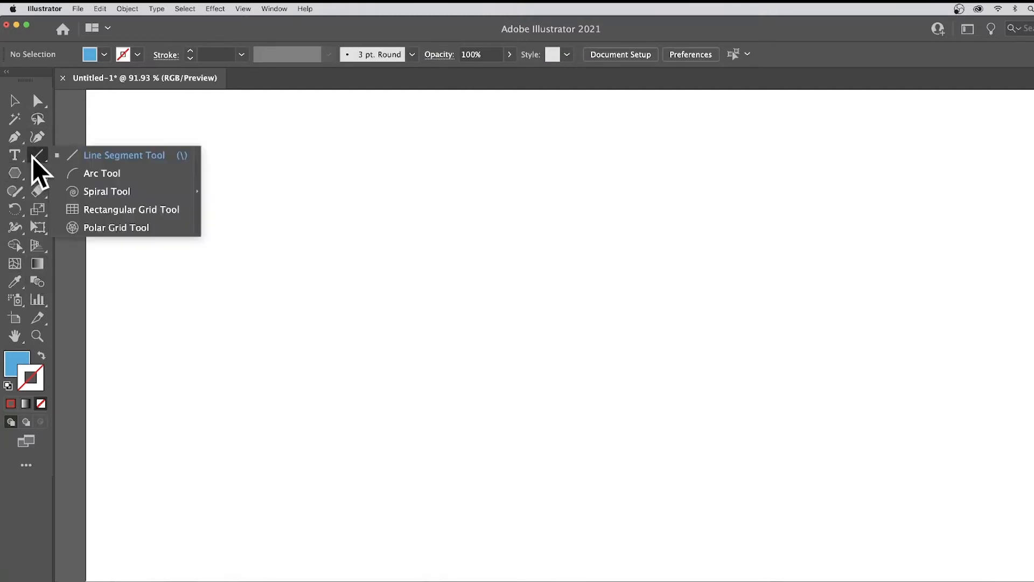
{"action": "left_click", "coordinate": [15, 173]}
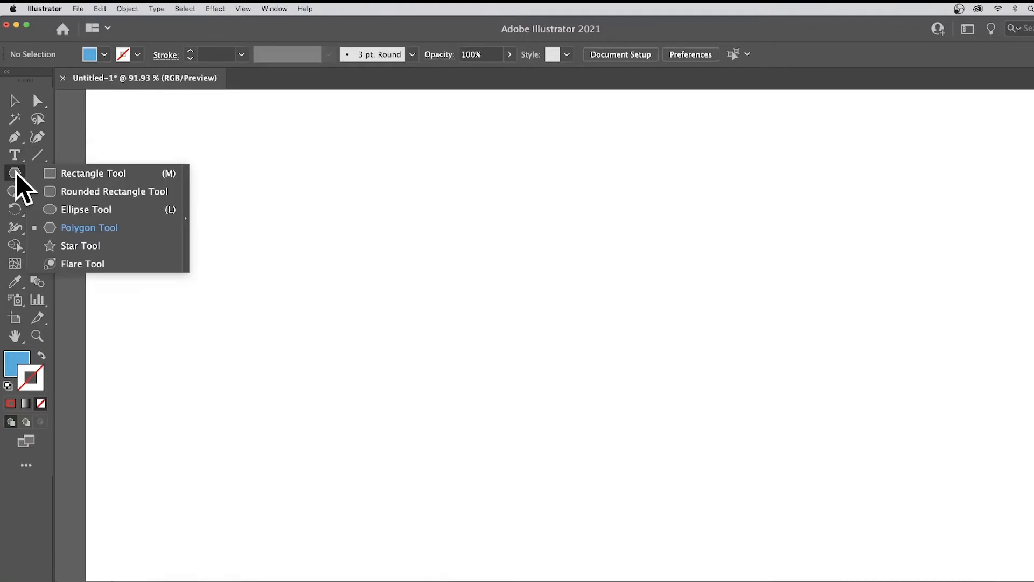
{"action": "left_click", "coordinate": [84, 174]}
{"action": "left_click_drag", "start_coordinate": [170, 171], "coordinate": [209, 415]}
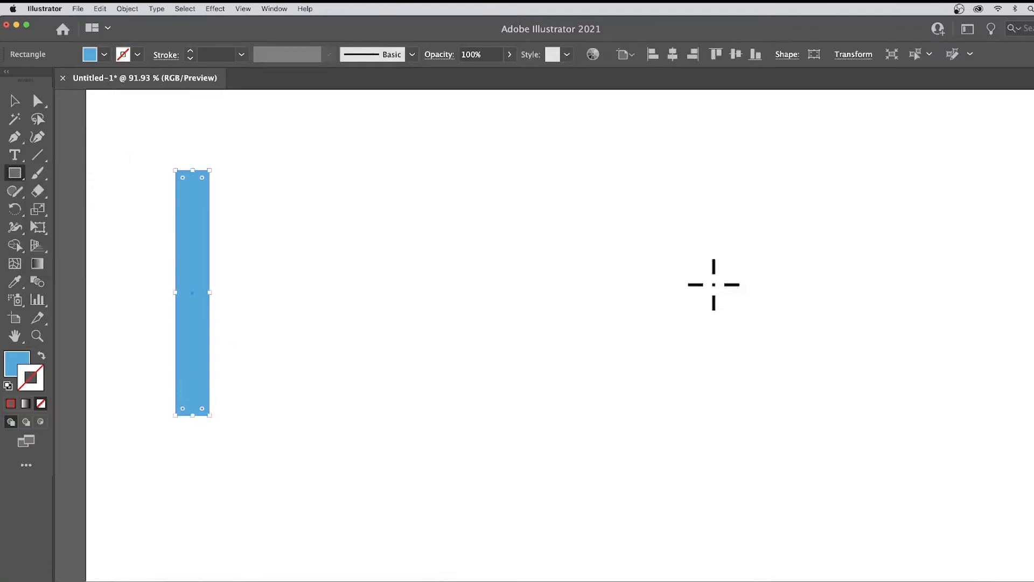
Draw a shorter, thinner blue rectangle far to the right of the first and rotate it clockwise into a diagonal
{"action": "left_click_drag", "start_coordinate": [721, 252], "coordinate": [730, 389]}
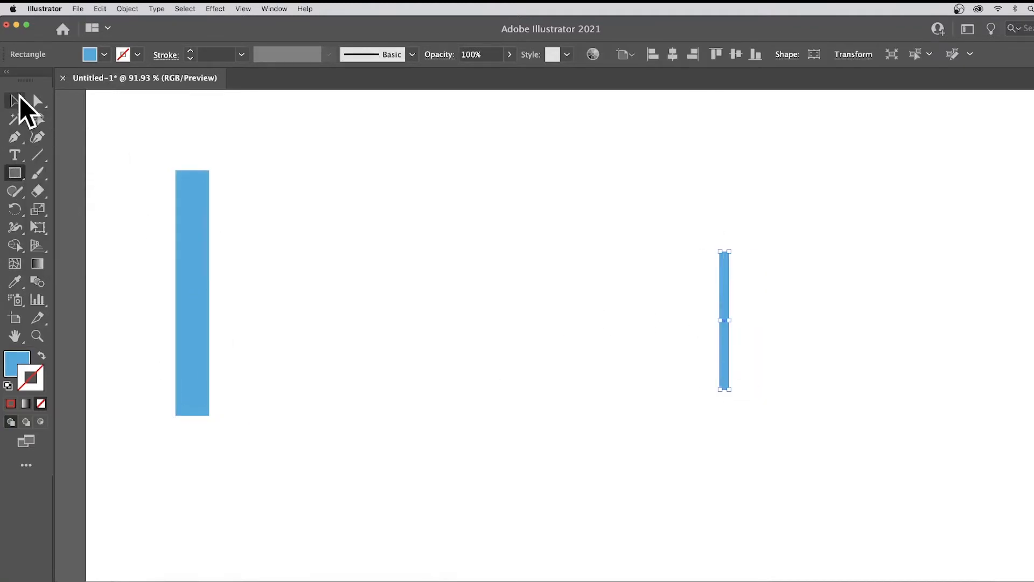
{"action": "left_click", "coordinate": [14, 100]}
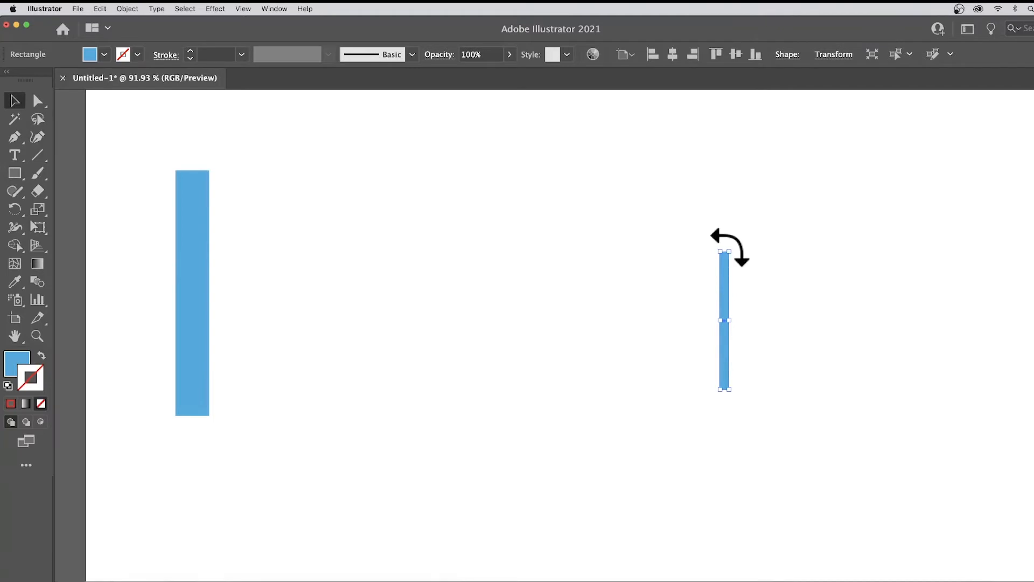
{"action": "left_click_drag", "start_coordinate": [730, 245], "coordinate": [765, 257]}
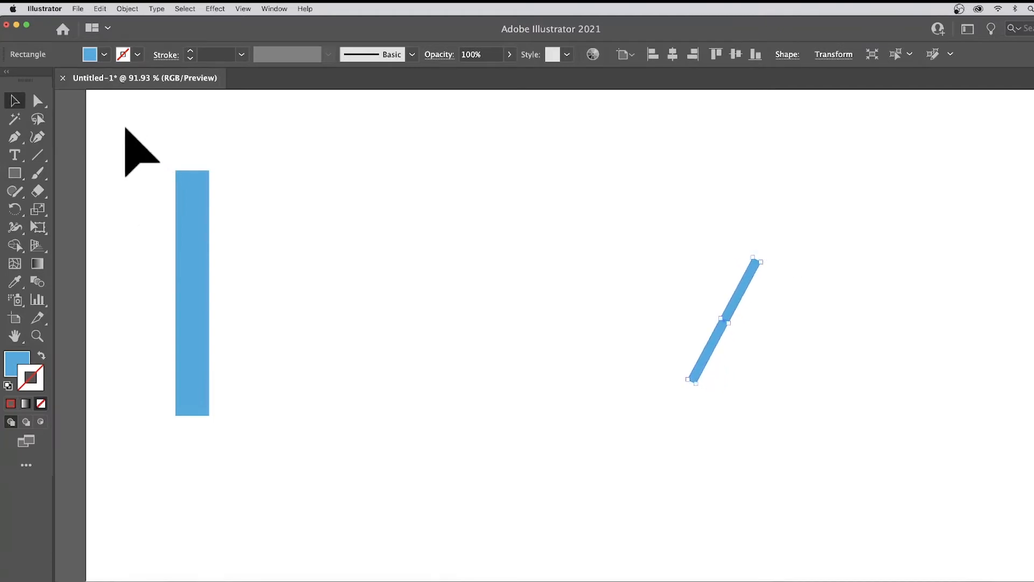
Blend the tall rectangle with the diagonal one using the Blend tool, and set the blend's orientation to Align to Path
{"action": "left_click", "coordinate": [37, 280]}
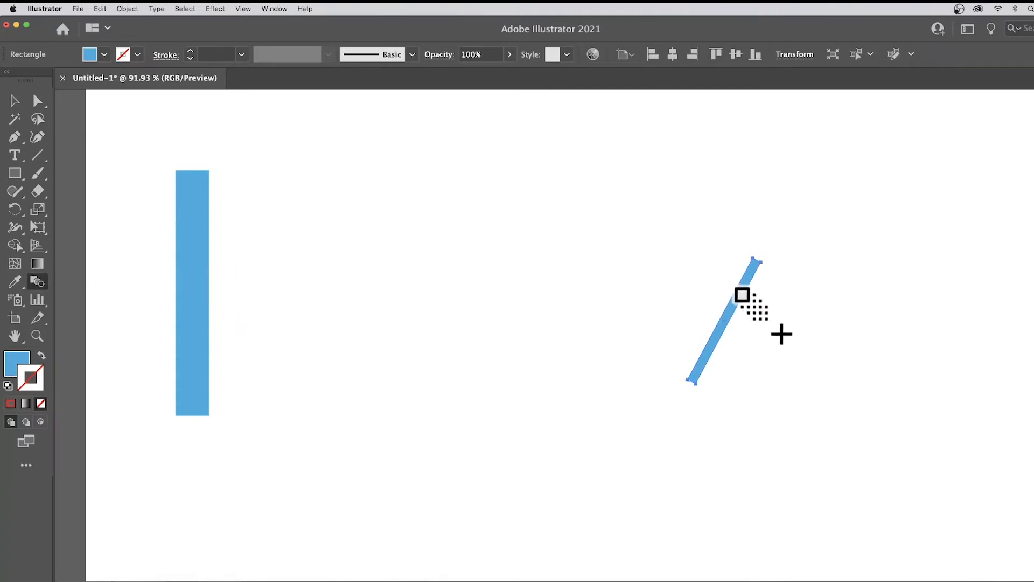
{"action": "left_click", "coordinate": [735, 296]}
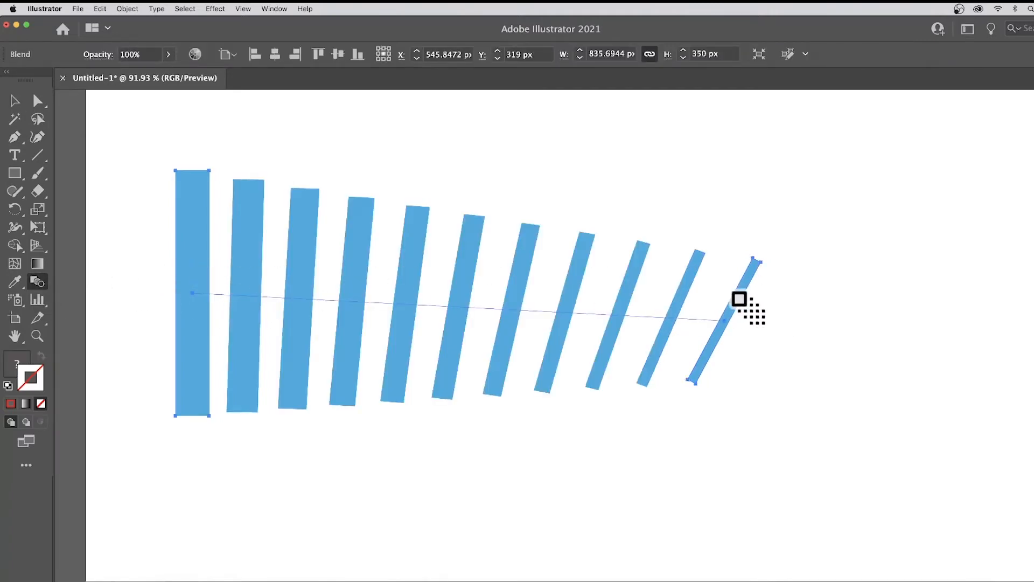
{"action": "key", "text": "Return"}
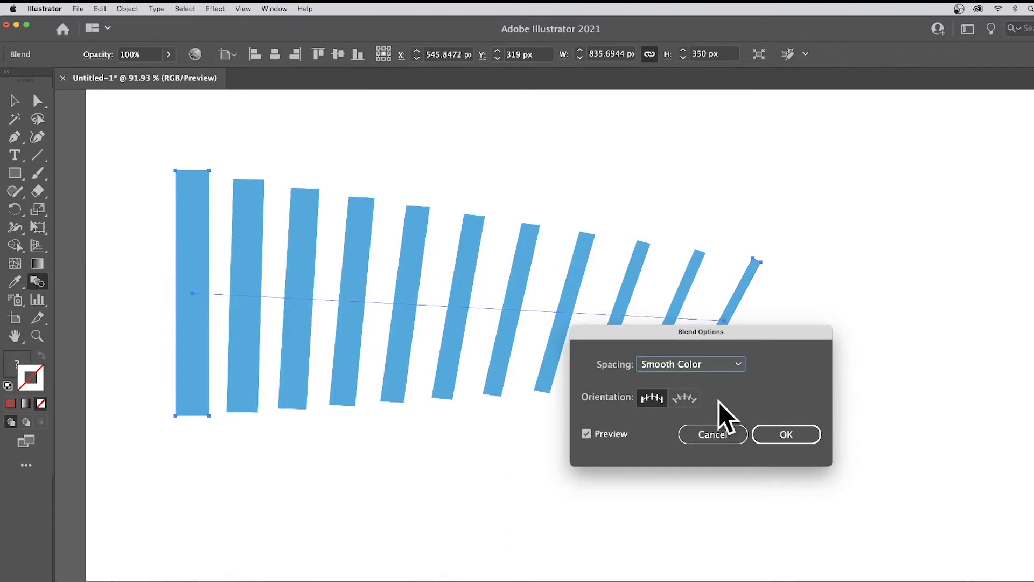
{"action": "left_click", "coordinate": [689, 400]}
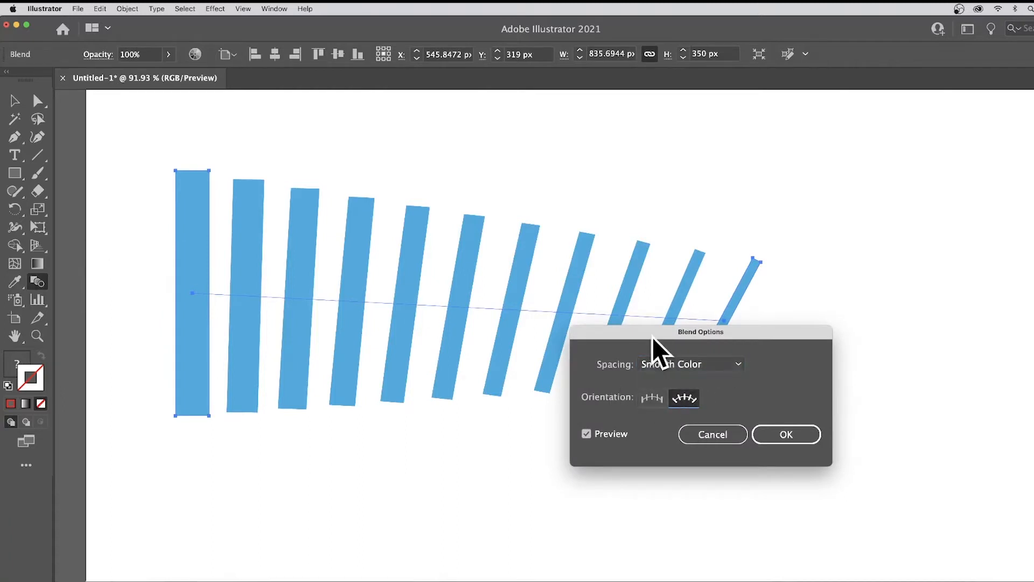
{"action": "left_click_drag", "start_coordinate": [651, 335], "coordinate": [794, 287]}
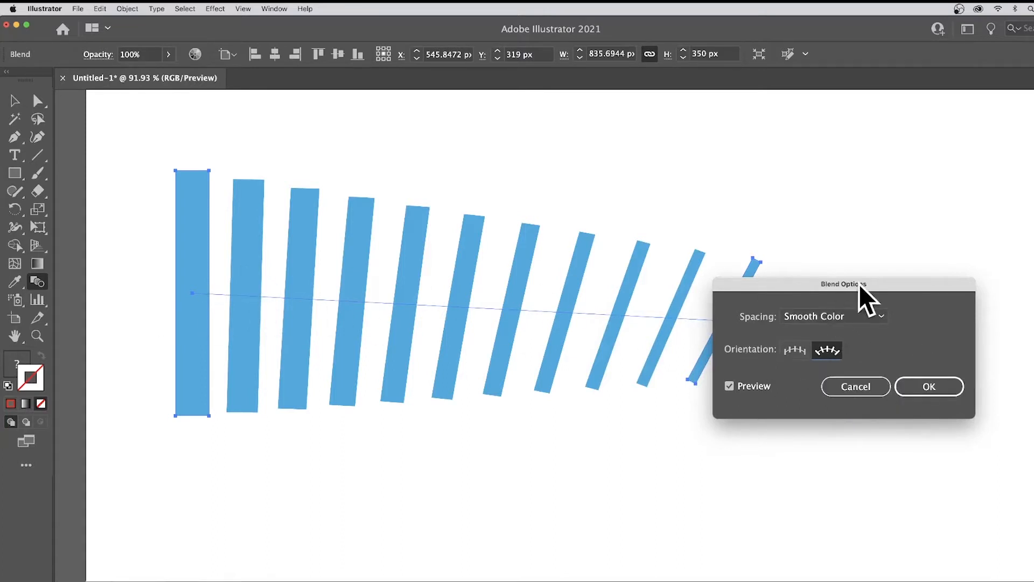
{"action": "left_click", "coordinate": [933, 382]}
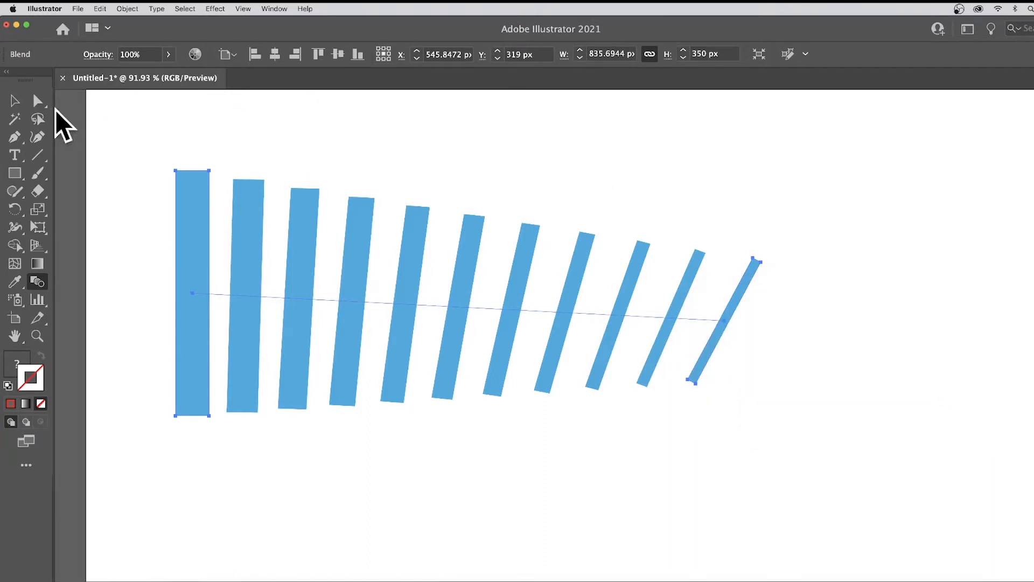
Move the right end point of the blend's spine up and to the left so the spine slopes upward
{"action": "left_click", "coordinate": [38, 101]}
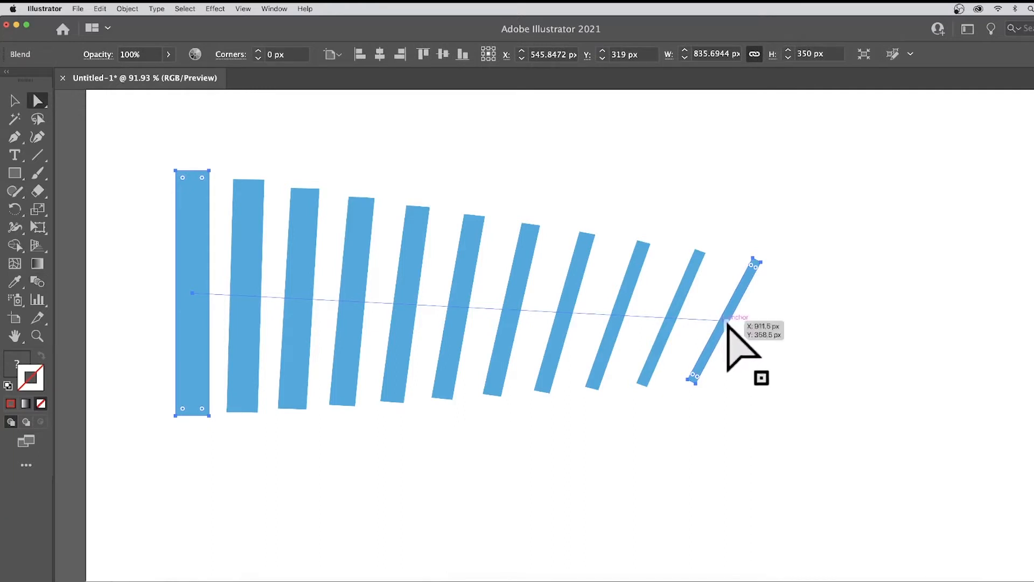
{"action": "left_click_drag", "start_coordinate": [727, 322], "coordinate": [754, 337]}
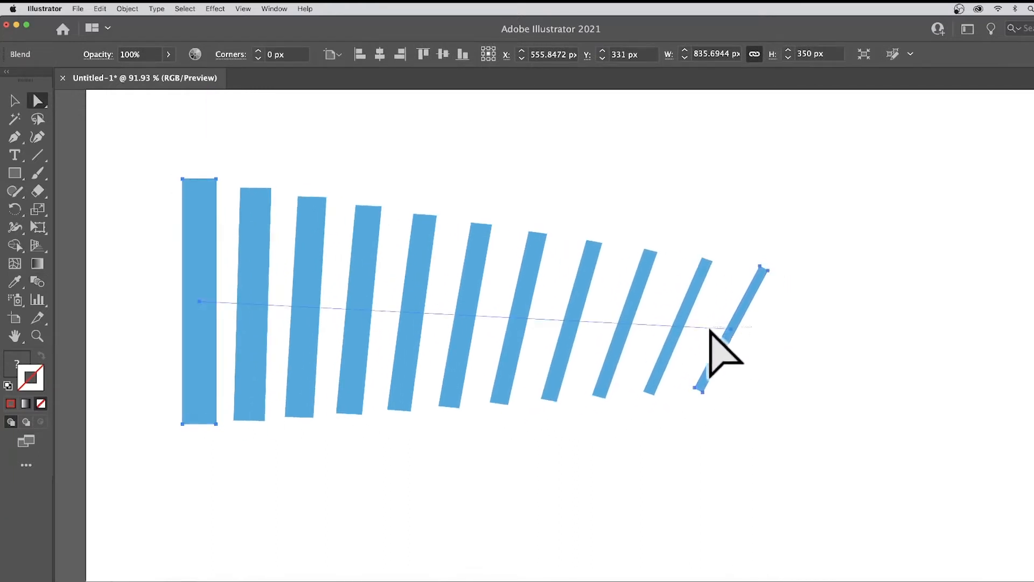
{"action": "left_click", "coordinate": [729, 329]}
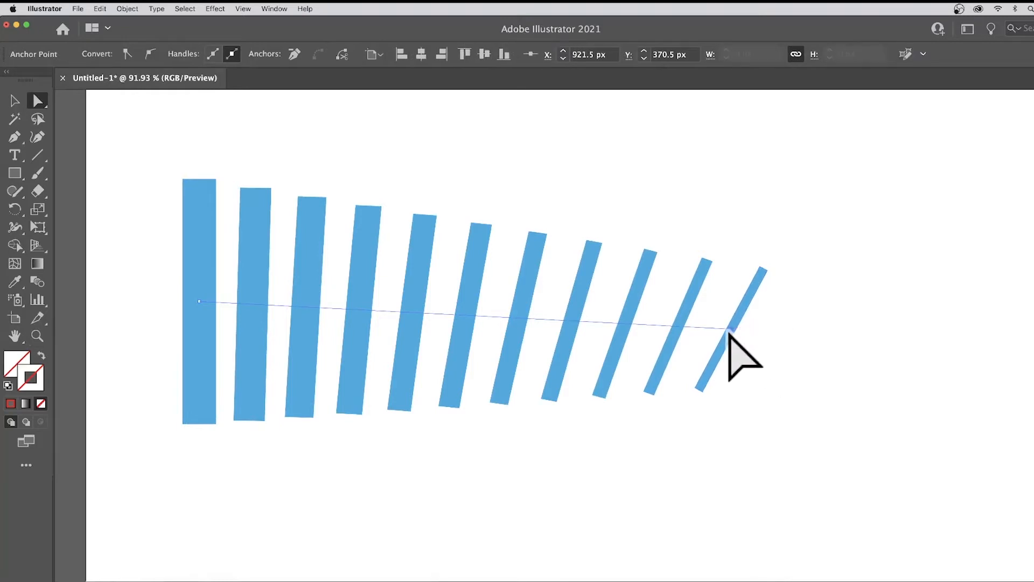
{"action": "left_click_drag", "start_coordinate": [730, 330], "coordinate": [570, 176]}
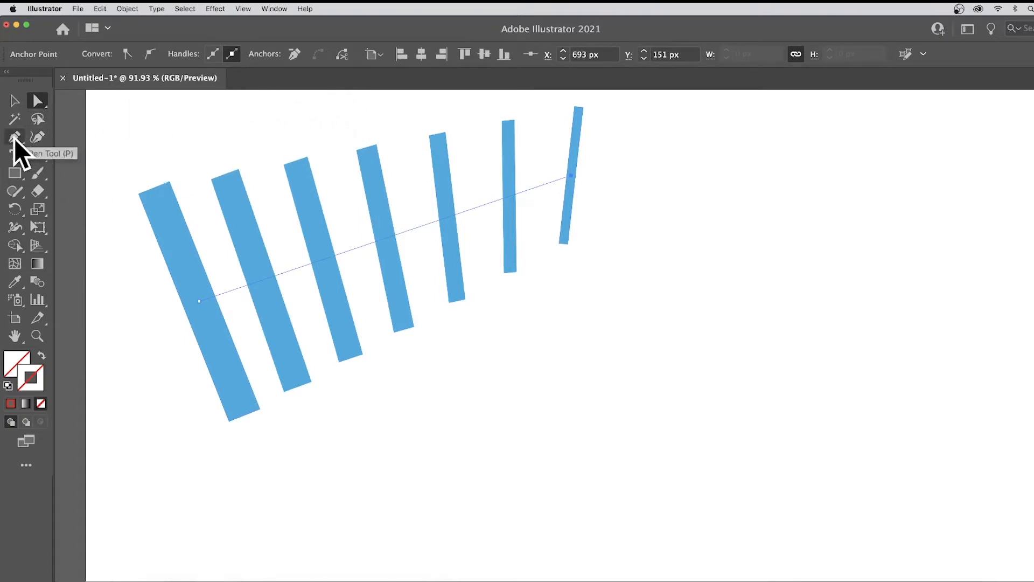
Extend the blend's spine from its left end with the Curvature tool, adding four points that sweep down and around to the right
{"action": "left_click", "coordinate": [37, 137]}
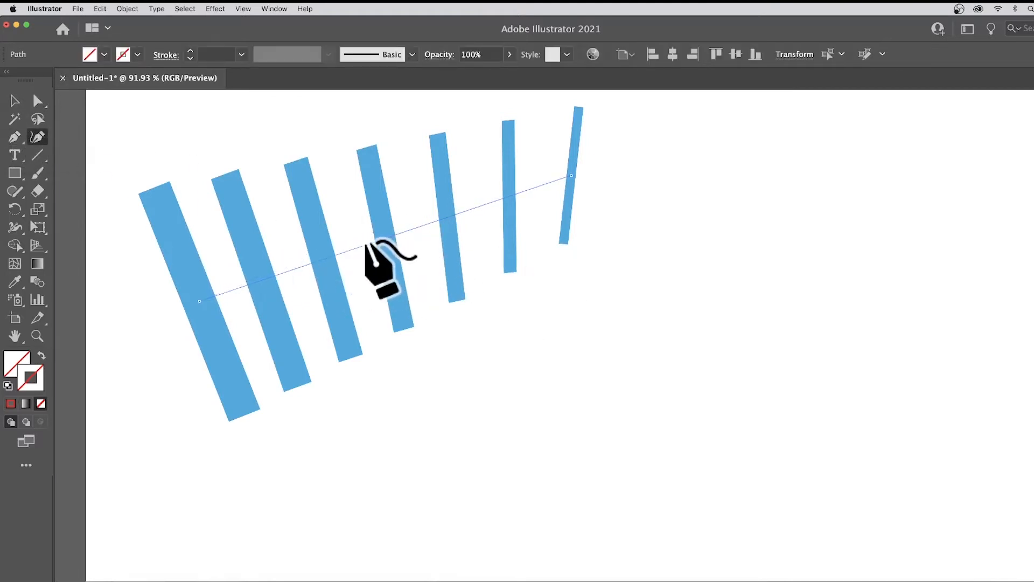
{"action": "left_click", "coordinate": [364, 239]}
{"action": "key", "text": "super+z"}
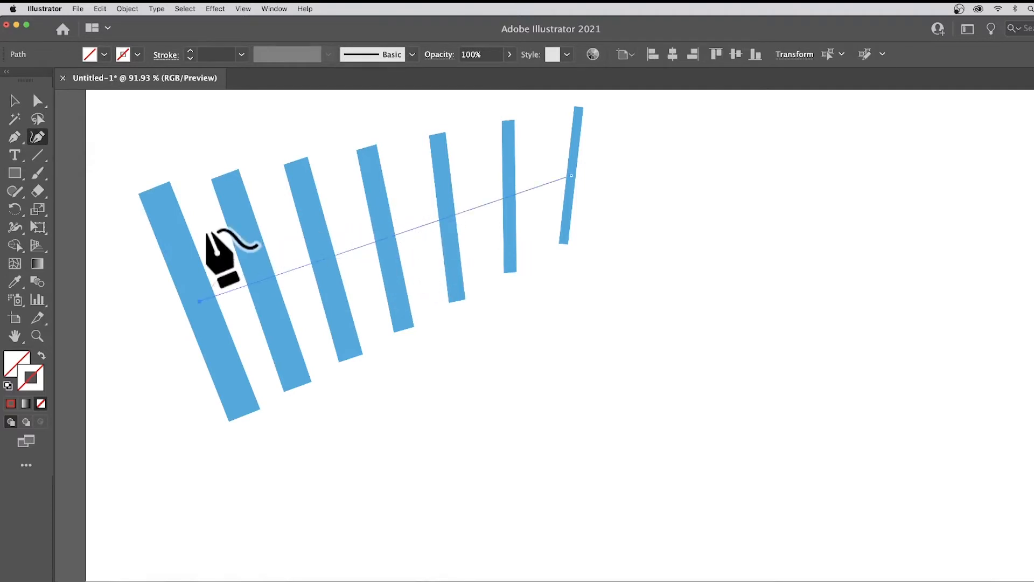
{"action": "left_click", "coordinate": [146, 436]}
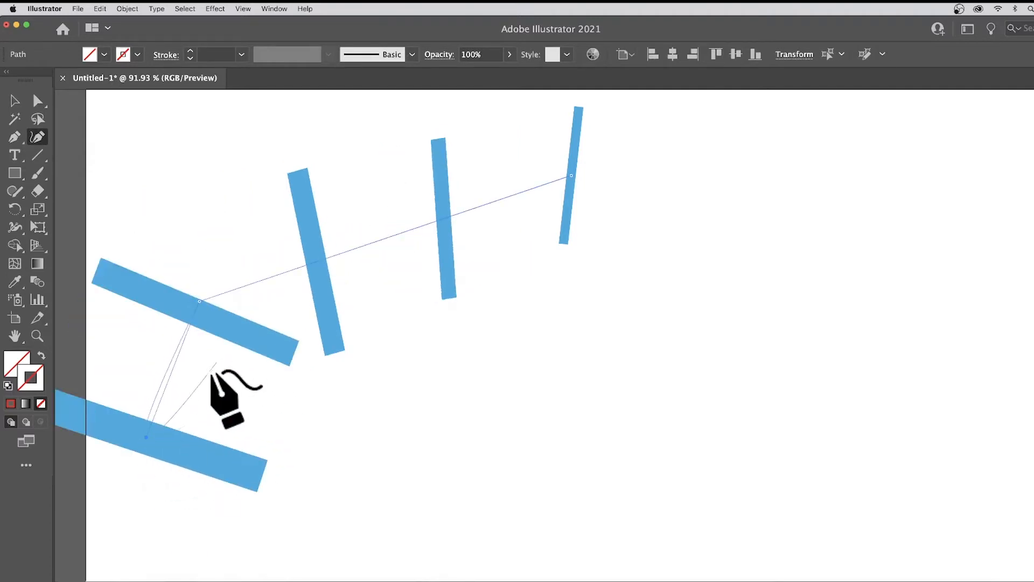
{"action": "left_click", "coordinate": [386, 530]}
{"action": "left_click", "coordinate": [524, 481]}
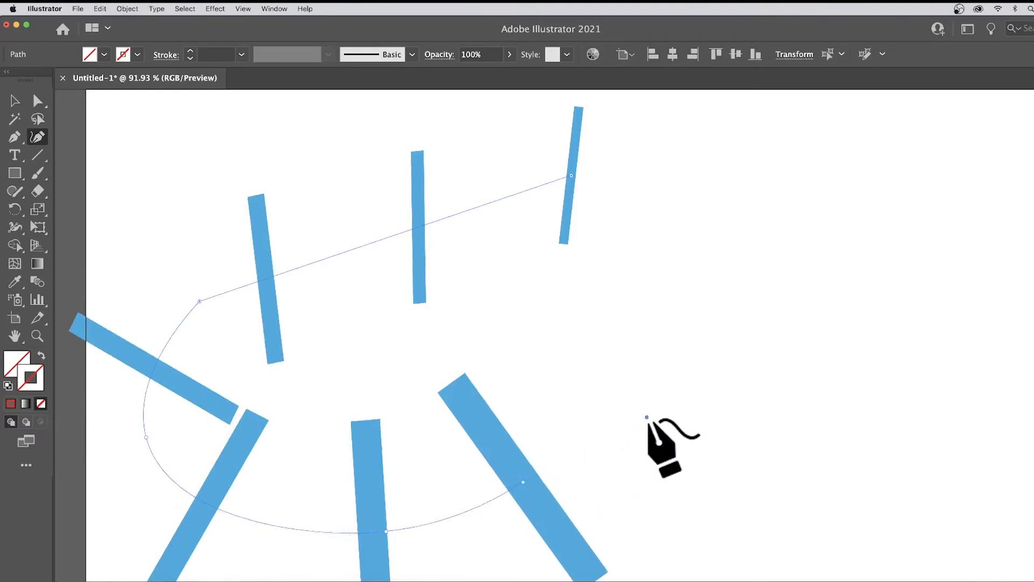
{"action": "left_click", "coordinate": [646, 416]}
{"action": "left_click", "coordinate": [15, 101]}
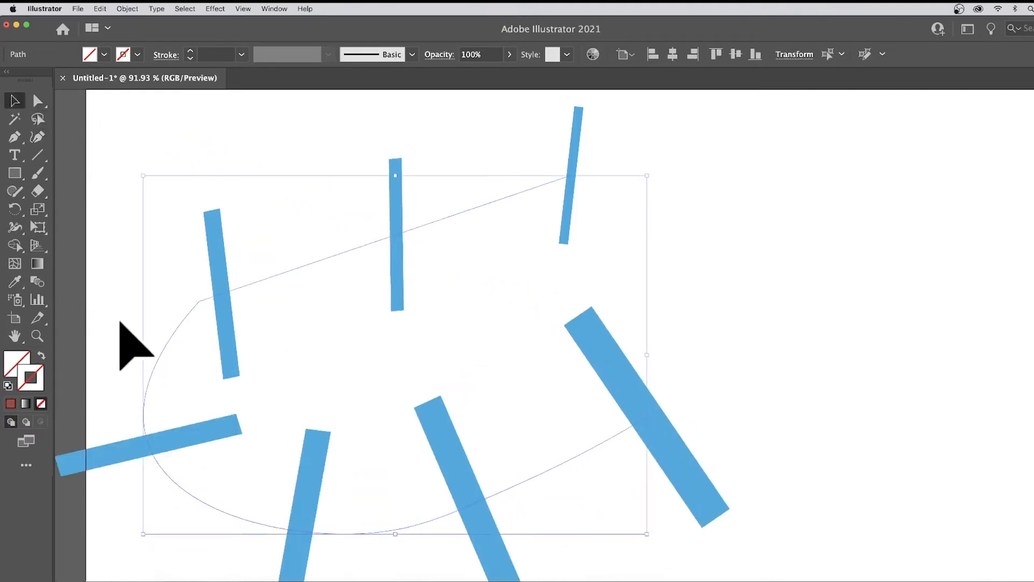
Switch the curved blend's orientation between Align to Page and Align to Path in the Blend Options, and accept the options
{"action": "double_click", "coordinate": [39, 284]}
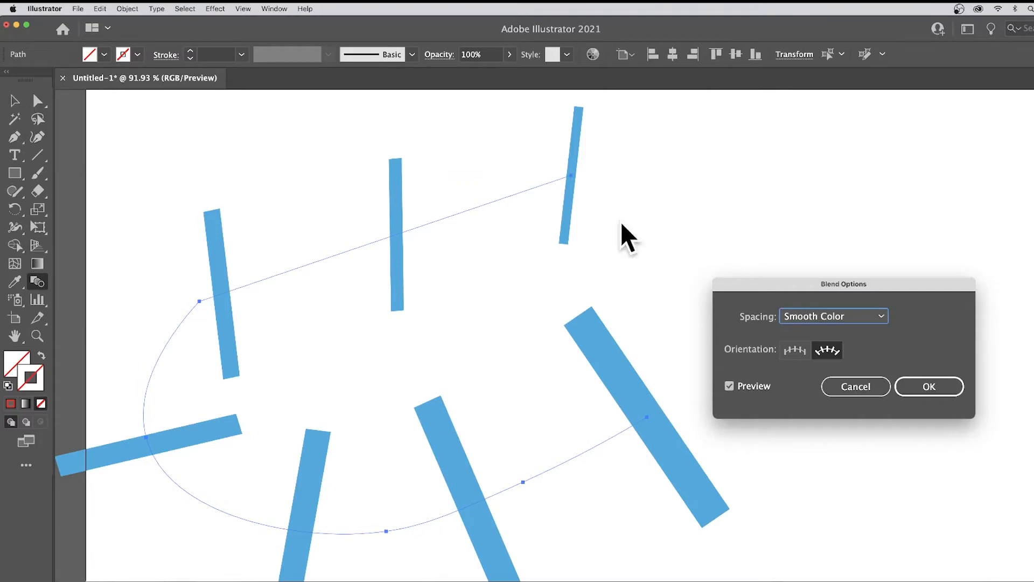
{"action": "left_click", "coordinate": [795, 351]}
{"action": "left_click", "coordinate": [825, 351]}
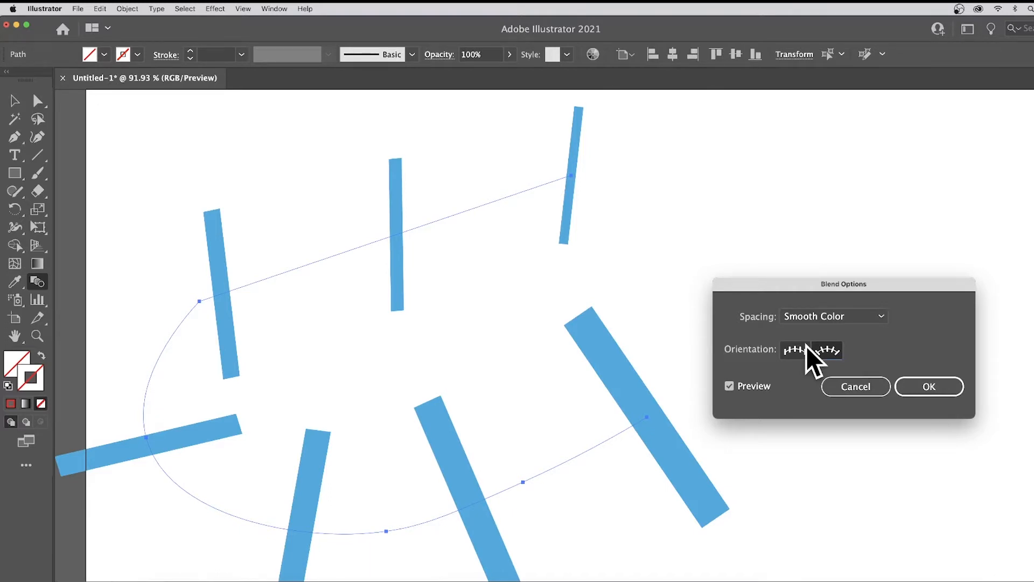
{"action": "left_click", "coordinate": [916, 384]}
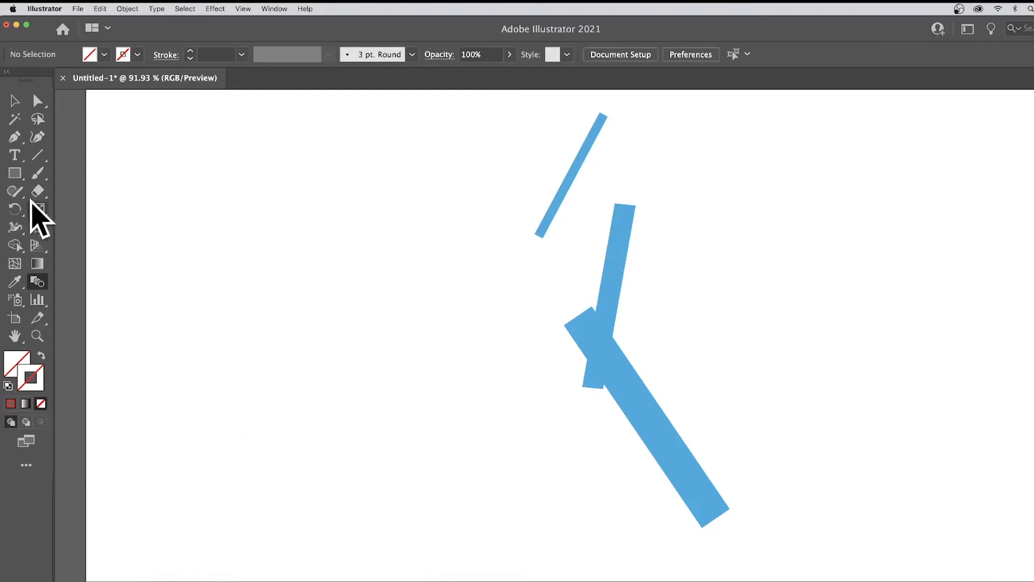
Delete the blend and draw a tall, wide blue rectangle with a shorter, narrow one far to its right
{"action": "left_click", "coordinate": [15, 100]}
{"action": "left_click_drag", "start_coordinate": [467, 125], "coordinate": [792, 535]}
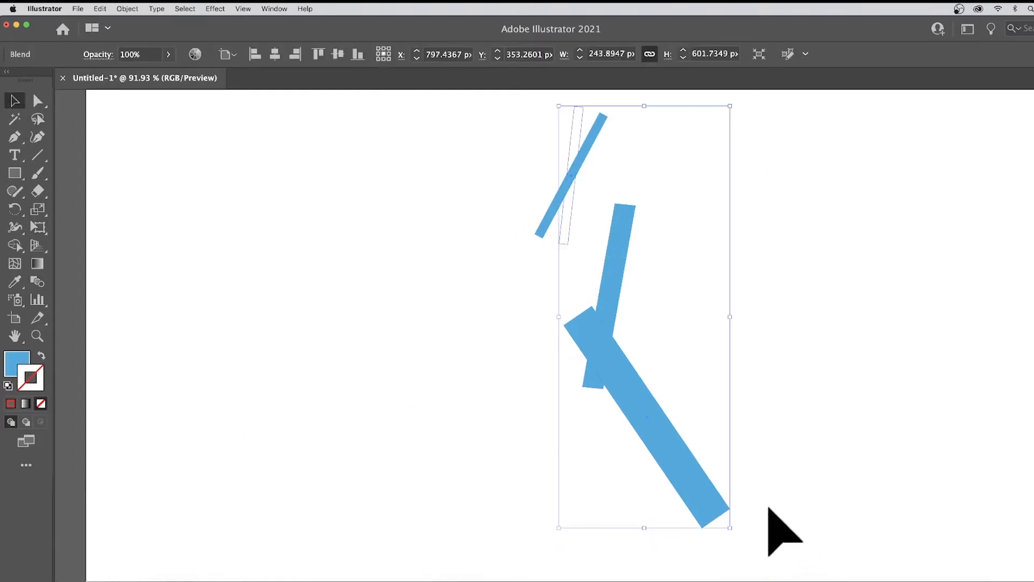
{"action": "key", "text": "Delete"}
{"action": "left_click_drag", "start_coordinate": [219, 157], "coordinate": [314, 479]}
{"action": "mouse_move", "coordinate": [722, 195]}
{"action": "left_mouse_down"}
{"action": "mouse_move", "coordinate": [751, 344]}
{"action": "mouse_move", "coordinate": [738, 446]}
{"action": "mouse_move", "coordinate": [747, 461]}
{"action": "left_mouse_up"}
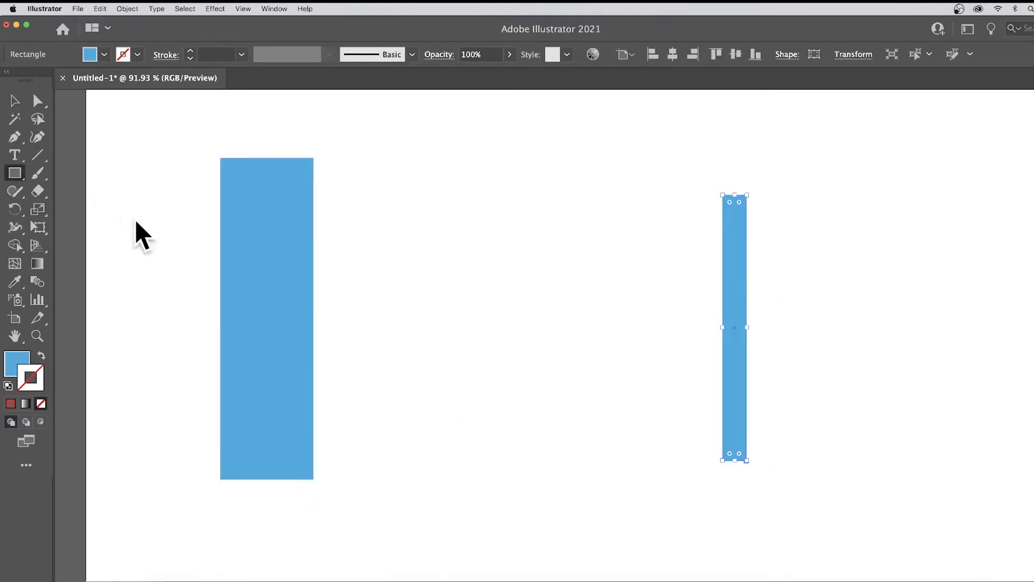
Blend the wide blue rectangle with the narrow one using the Blend tool
{"action": "left_click", "coordinate": [38, 282]}
{"action": "left_click", "coordinate": [260, 297]}
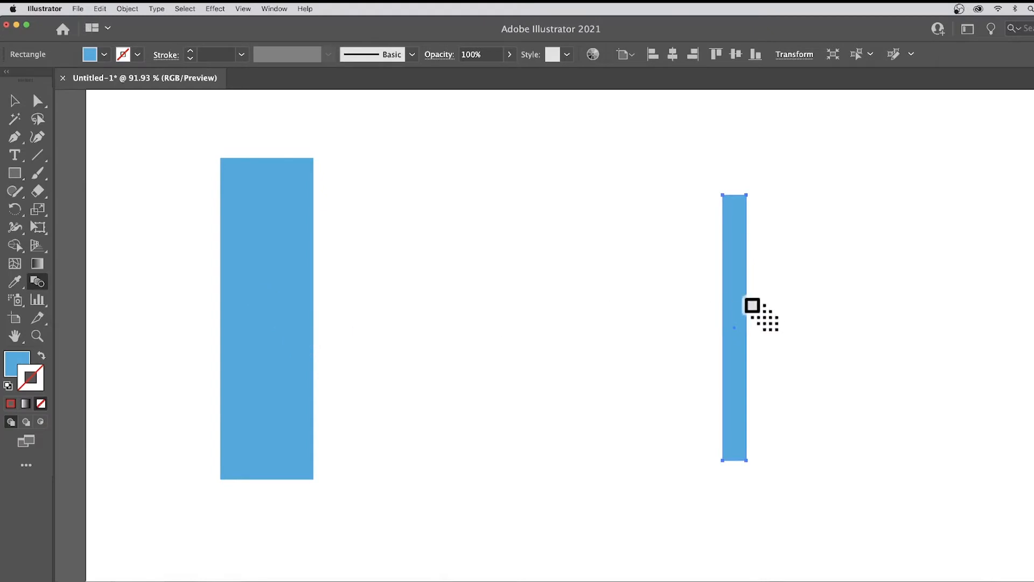
{"action": "left_click", "coordinate": [731, 307]}
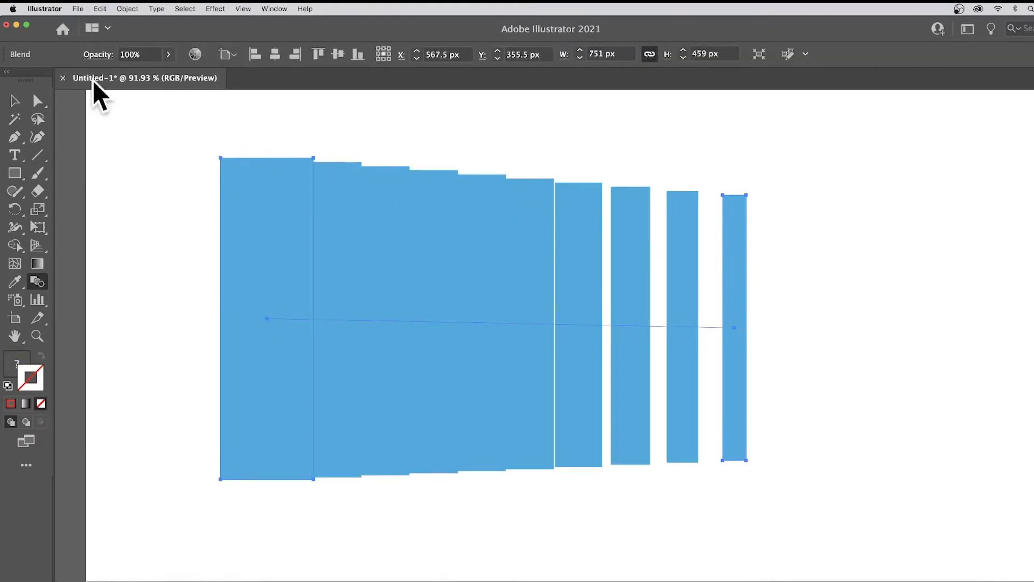
Round the corners of the blend's two end rectangles with a 12 px corner radius
{"action": "left_click", "coordinate": [38, 100]}
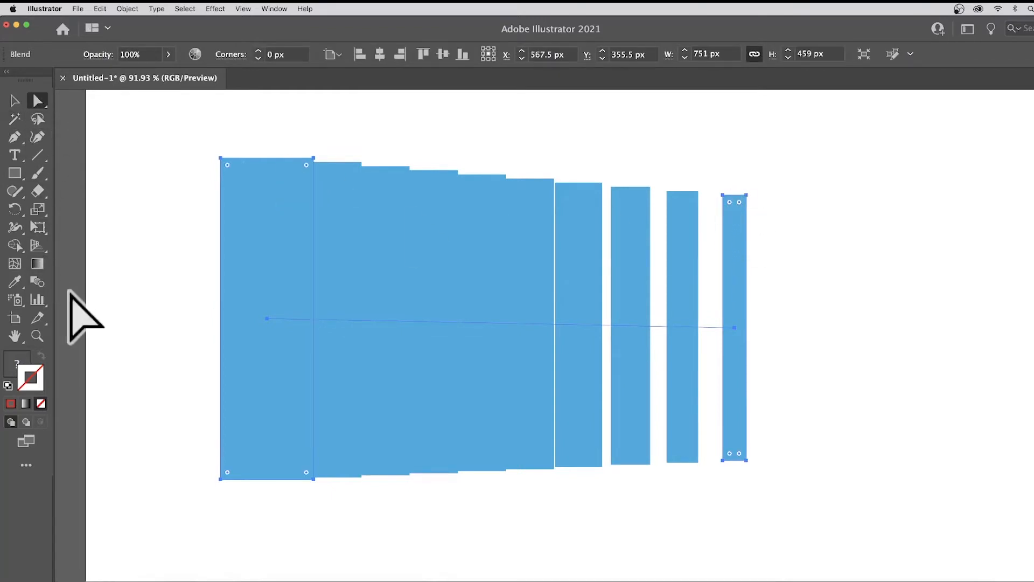
{"action": "left_click_drag", "start_coordinate": [737, 200], "coordinate": [732, 224]}
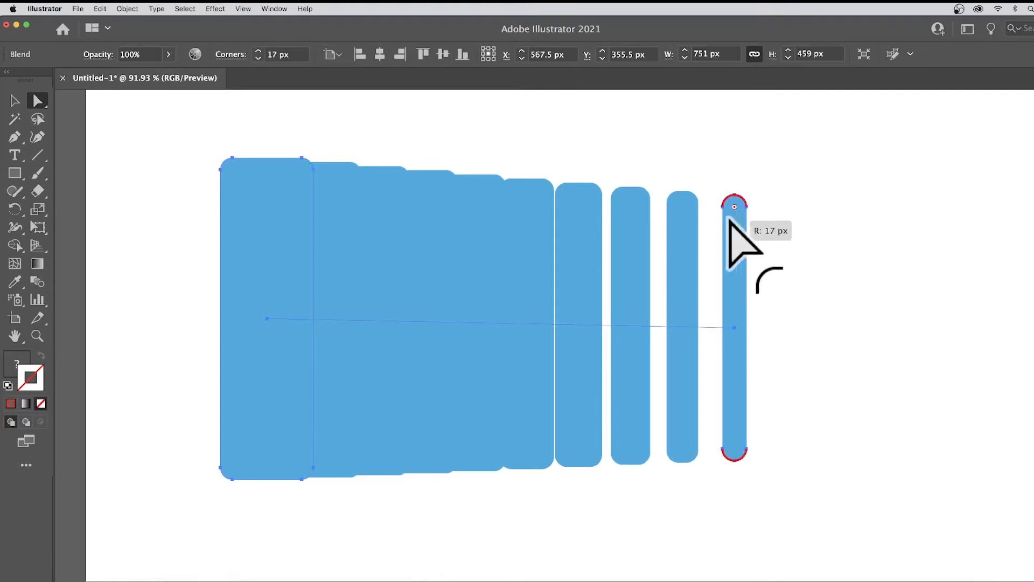
{"action": "mouse_move", "coordinate": [302, 192]}
{"action": "left_mouse_down"}
{"action": "mouse_move", "coordinate": [314, 198]}
{"action": "mouse_move", "coordinate": [339, 134]}
{"action": "mouse_move", "coordinate": [304, 183]}
{"action": "left_mouse_up"}
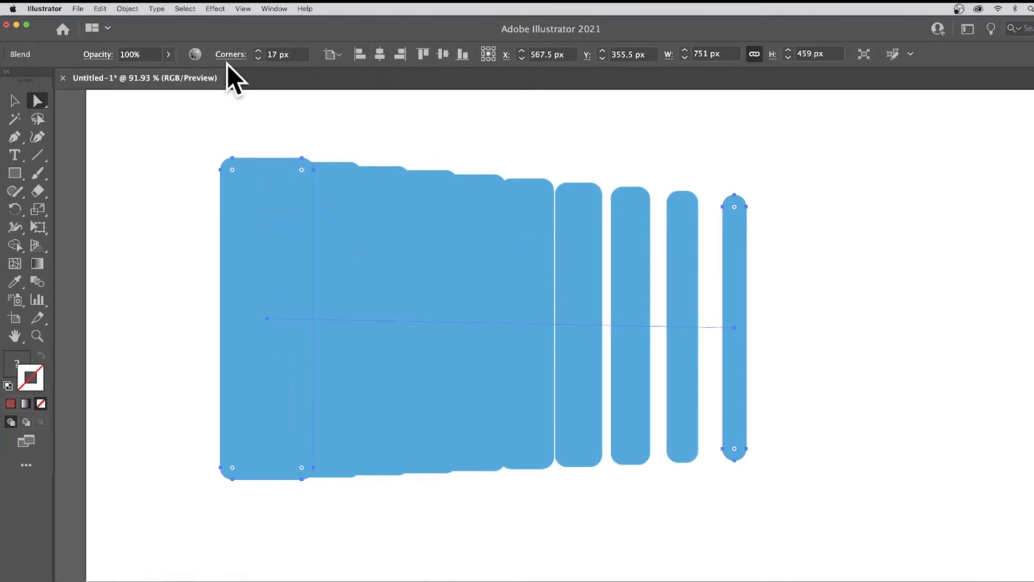
{"action": "left_click", "coordinate": [259, 58]}
{"action": "left_click", "coordinate": [259, 58]}
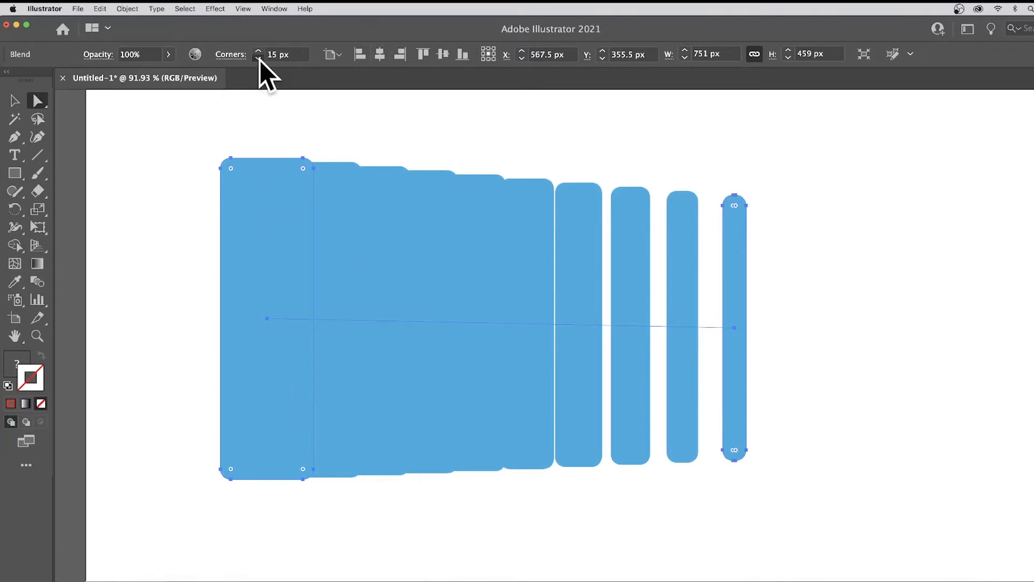
{"action": "left_click", "coordinate": [259, 58]}
{"action": "left_click", "coordinate": [259, 58]}
{"action": "left_click", "coordinate": [259, 58]}
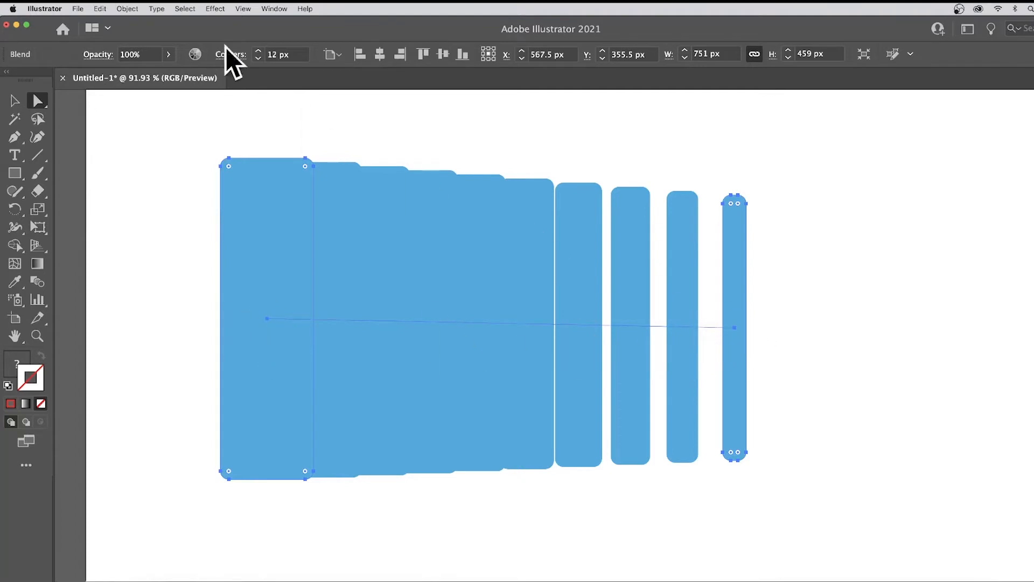
Release the blend, and shift both rounded rectangles and the spine slightly up and to the right
{"action": "left_click", "coordinate": [128, 7]}
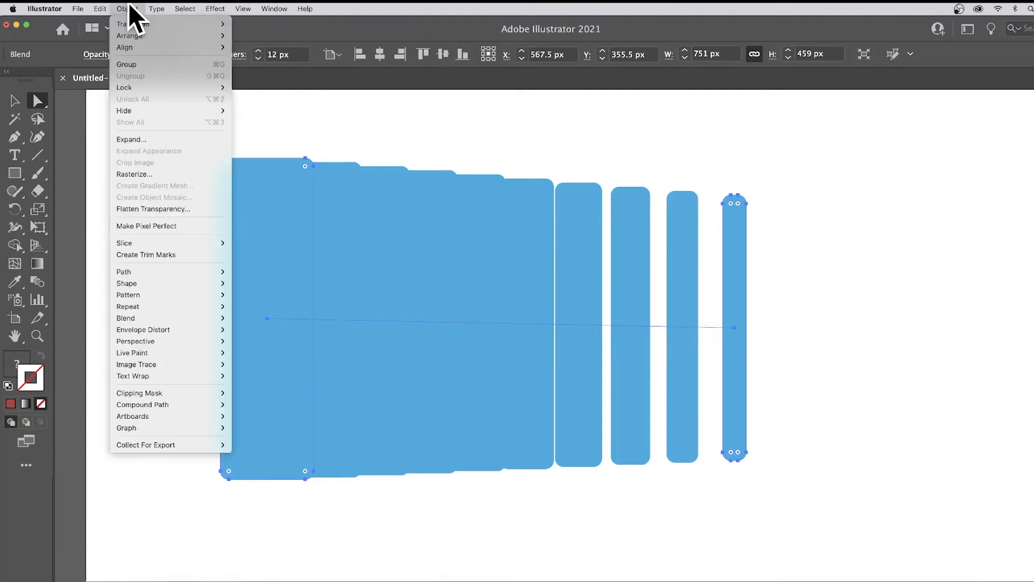
{"action": "mouse_move", "coordinate": [170, 315]}
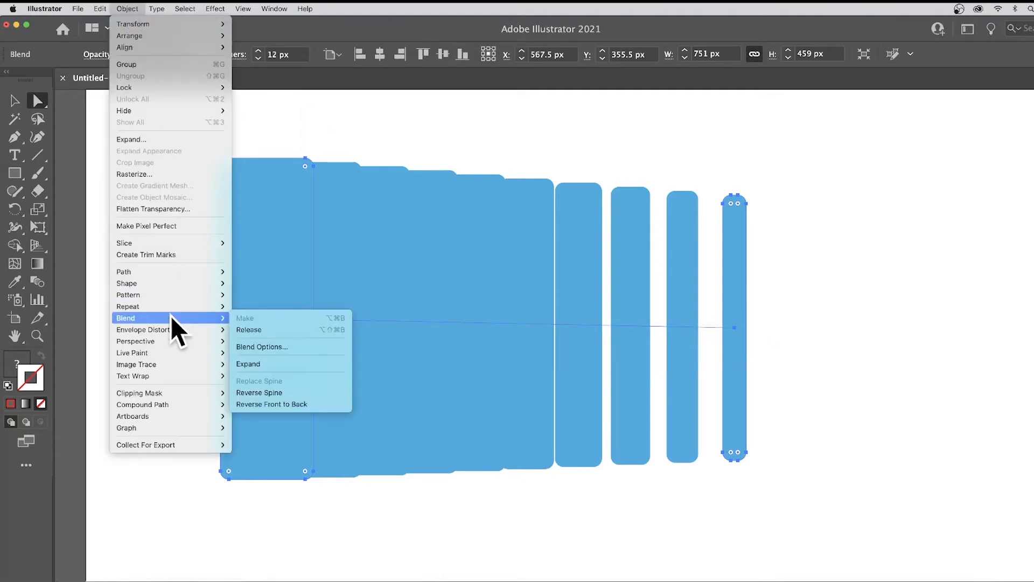
{"action": "left_click", "coordinate": [262, 329]}
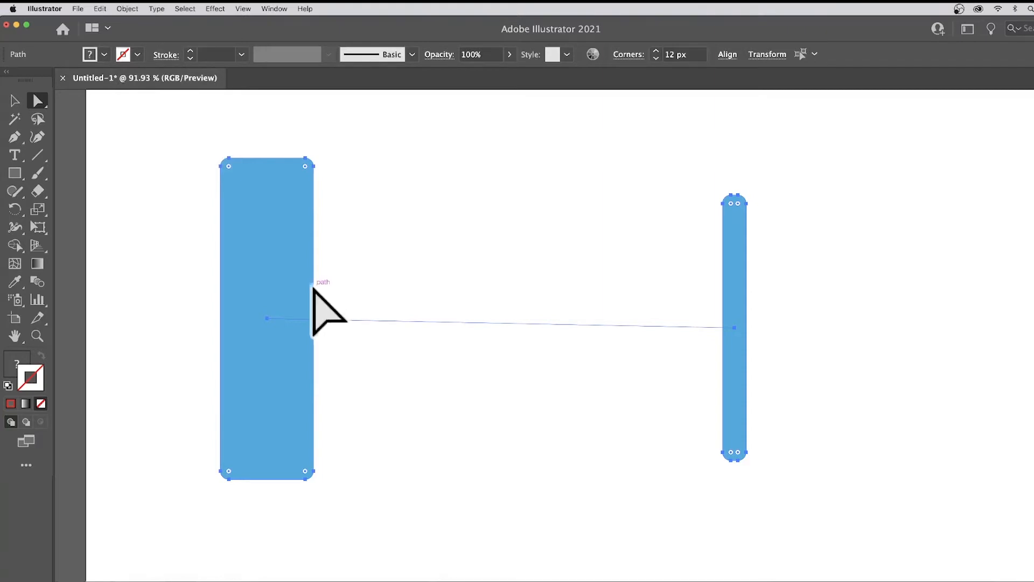
{"action": "mouse_move", "coordinate": [265, 318]}
{"action": "left_mouse_down"}
{"action": "mouse_move", "coordinate": [273, 351]}
{"action": "mouse_move", "coordinate": [279, 318]}
{"action": "left_mouse_up"}
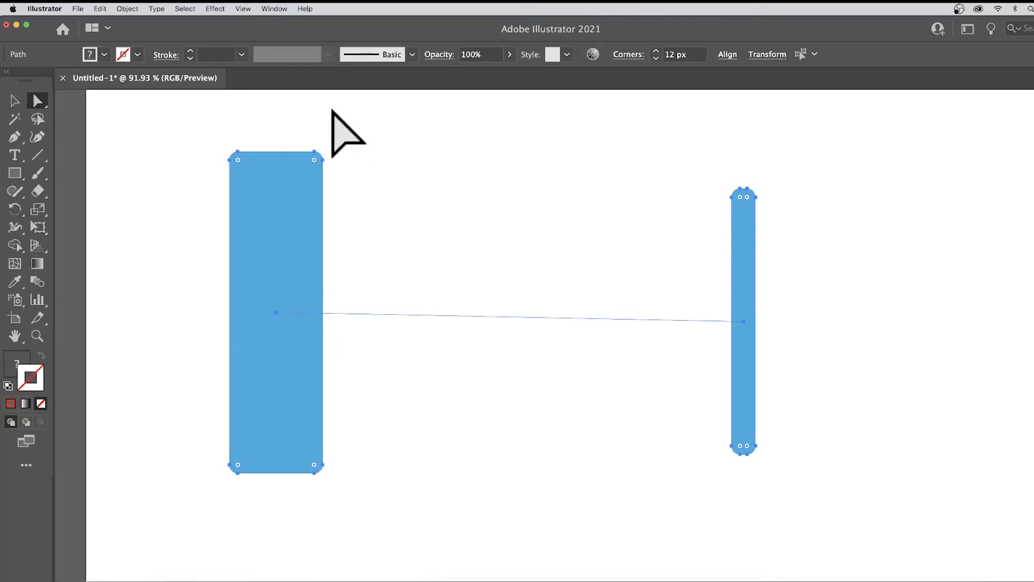
Make the blend again from the selected rounded rectangles and expand it into individual shapes
{"action": "left_click", "coordinate": [136, 5]}
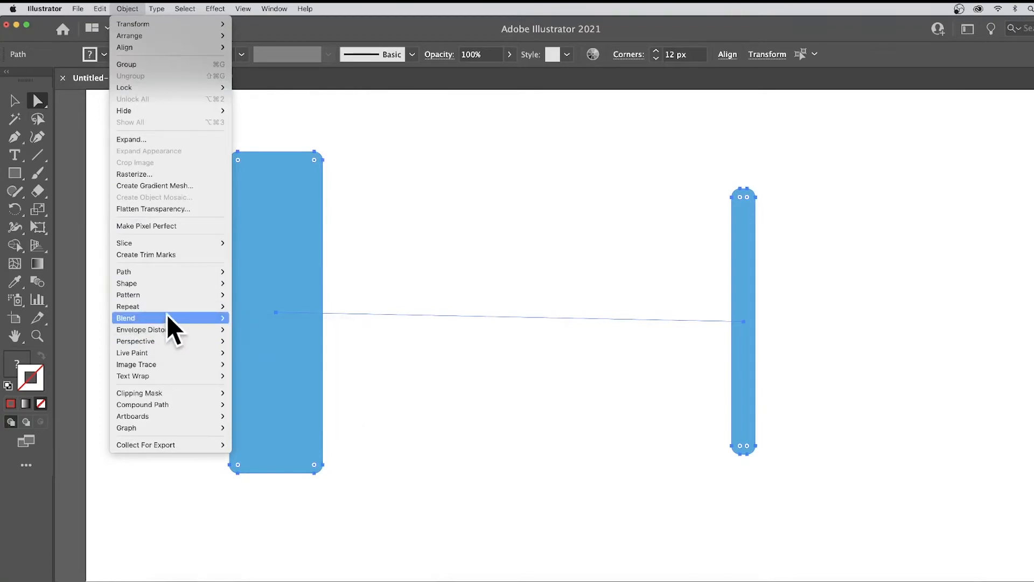
{"action": "left_click", "coordinate": [263, 316]}
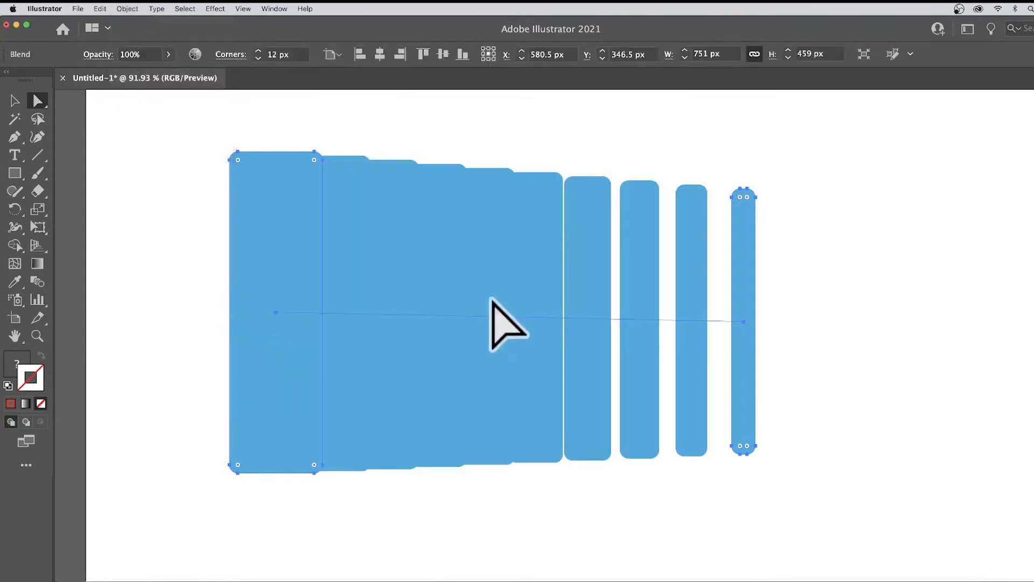
{"action": "left_click", "coordinate": [129, 4]}
{"action": "mouse_move", "coordinate": [142, 316]}
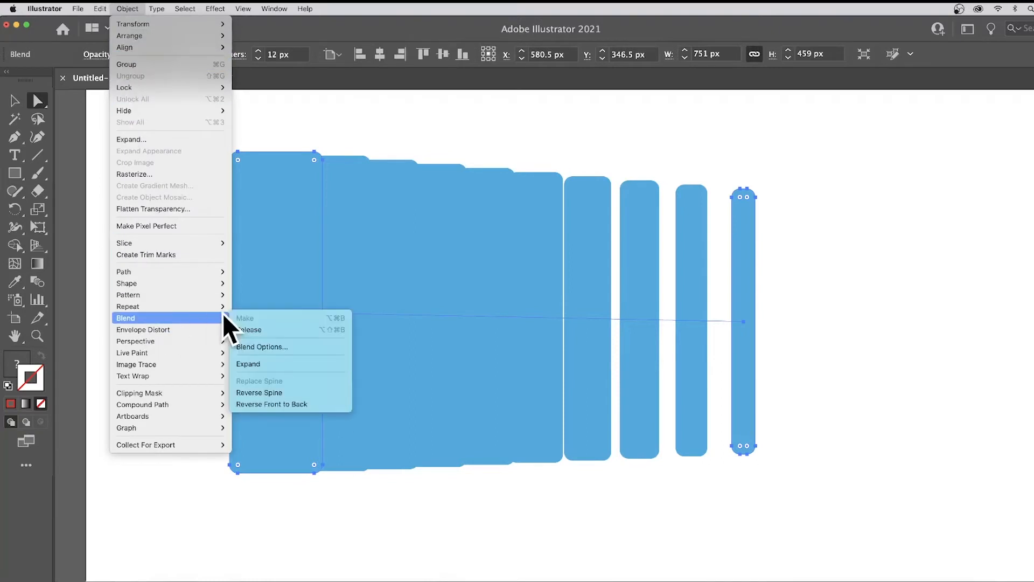
{"action": "left_click", "coordinate": [264, 367]}
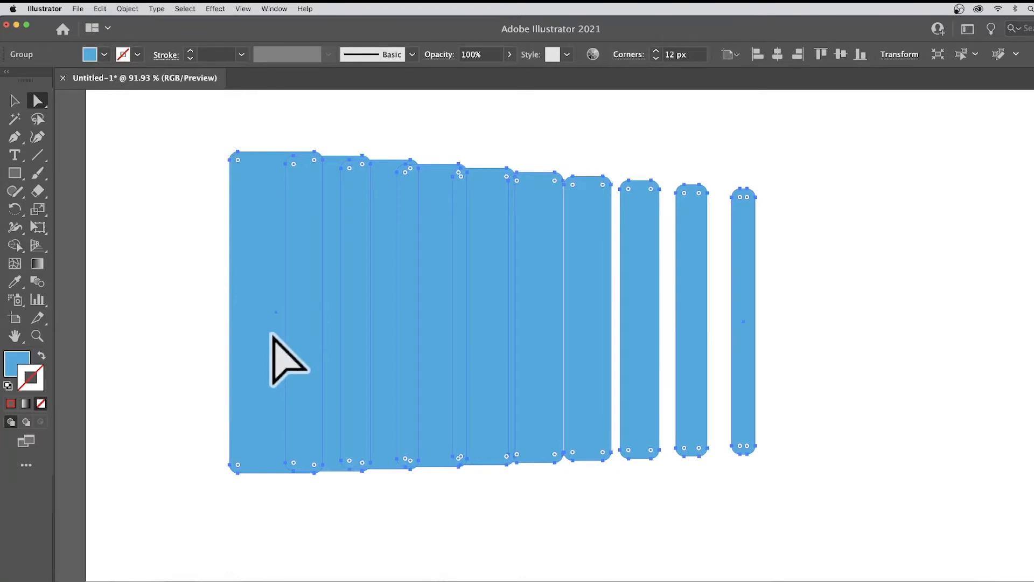
Ungroup the expanded blend and move five of its rectangles individually up or down
{"action": "left_click", "coordinate": [130, 9]}
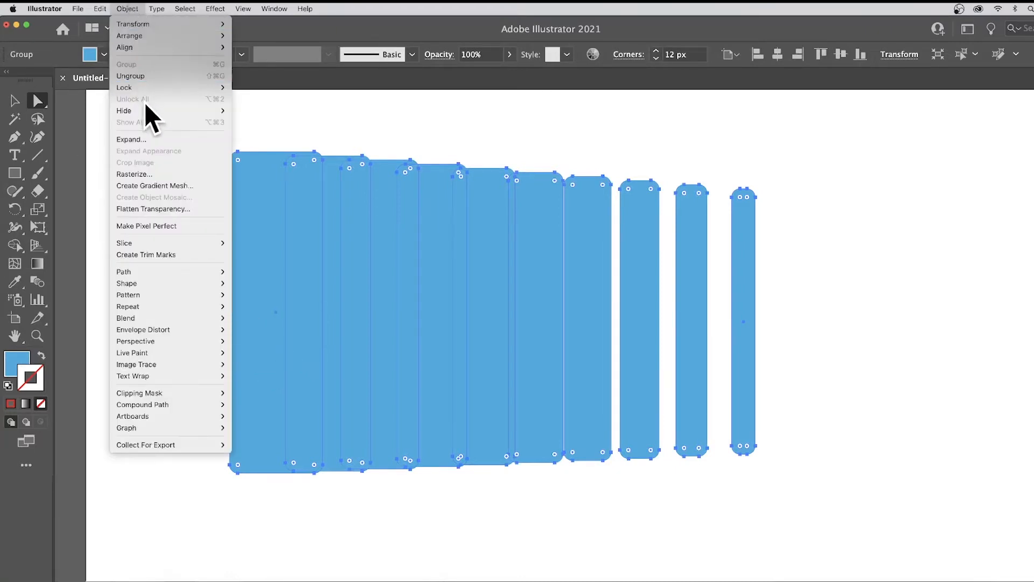
{"action": "left_click", "coordinate": [148, 76]}
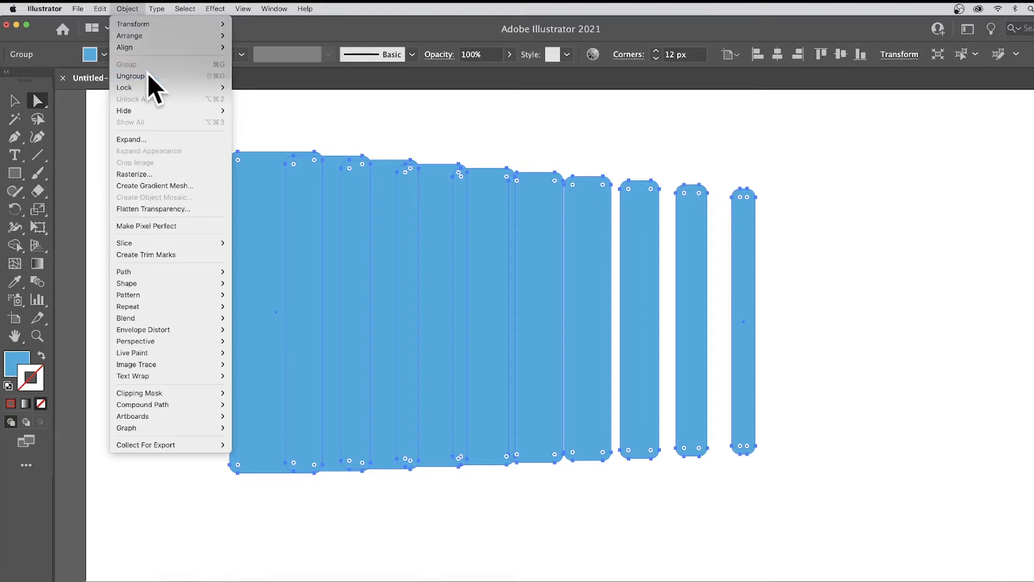
{"action": "left_click", "coordinate": [15, 101]}
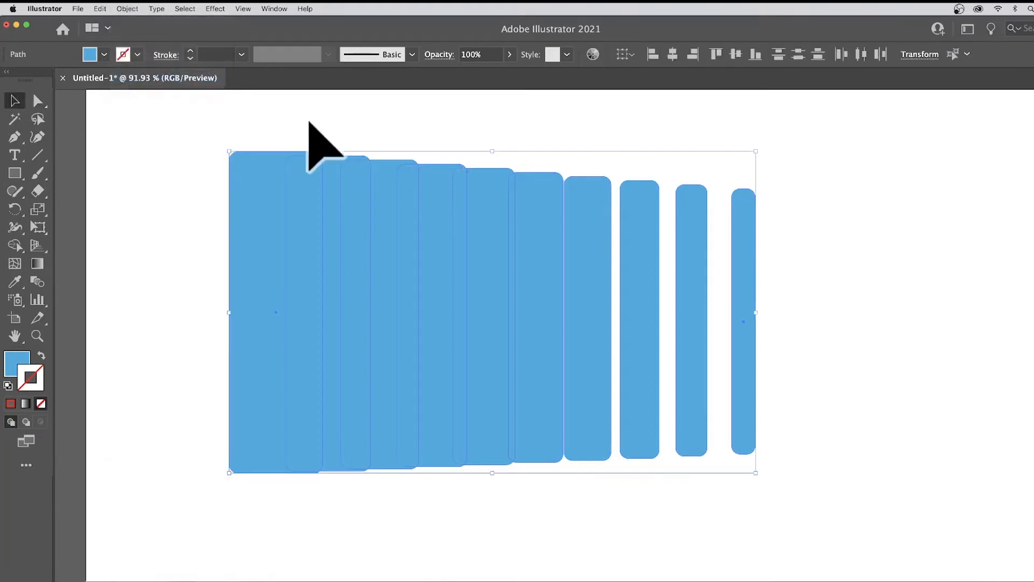
{"action": "left_click", "coordinate": [311, 146]}
{"action": "left_click_drag", "start_coordinate": [314, 175], "coordinate": [321, 125]}
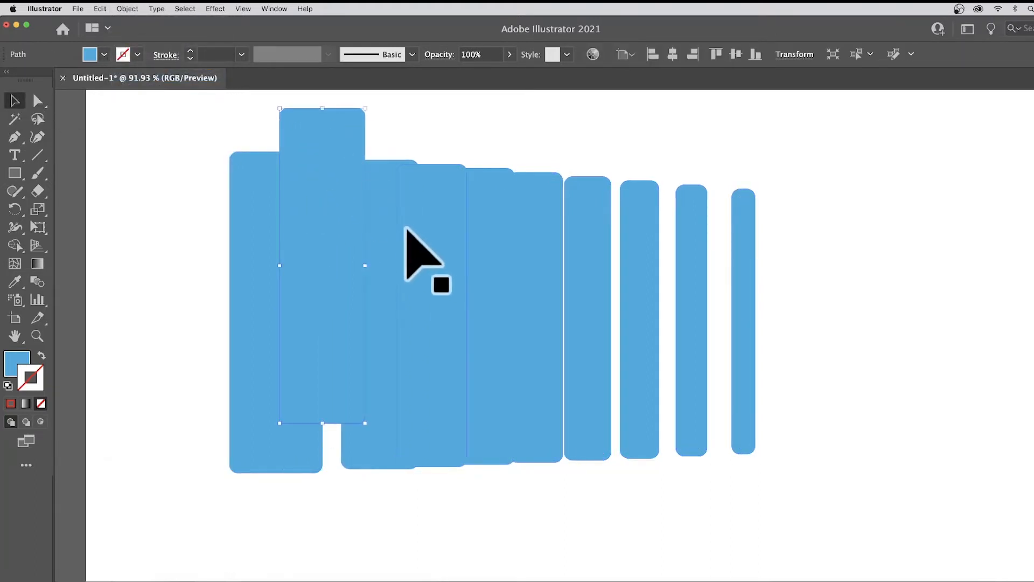
{"action": "left_click_drag", "start_coordinate": [416, 247], "coordinate": [438, 312]}
{"action": "left_click_drag", "start_coordinate": [521, 218], "coordinate": [527, 160]}
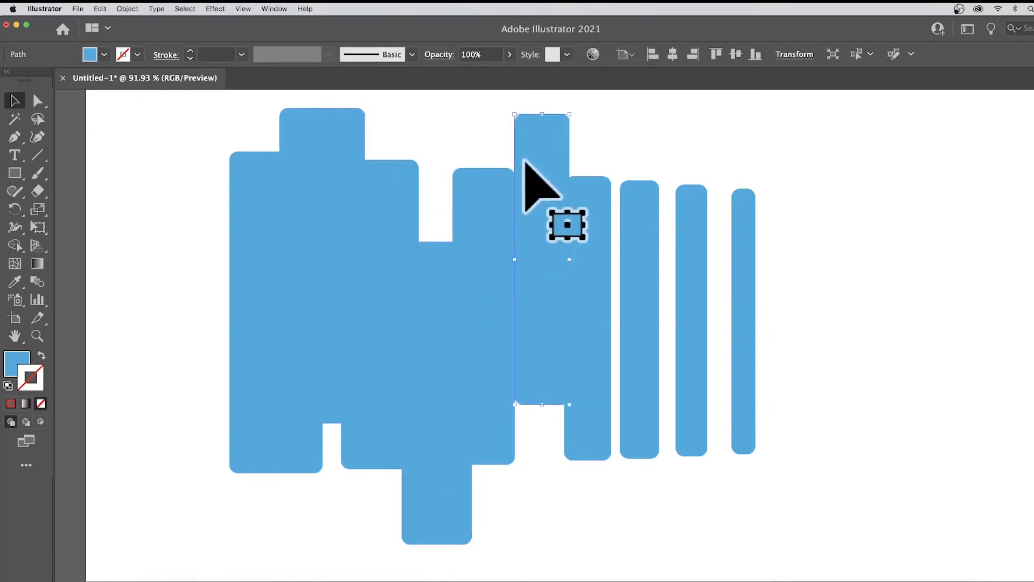
{"action": "left_click", "coordinate": [253, 173]}
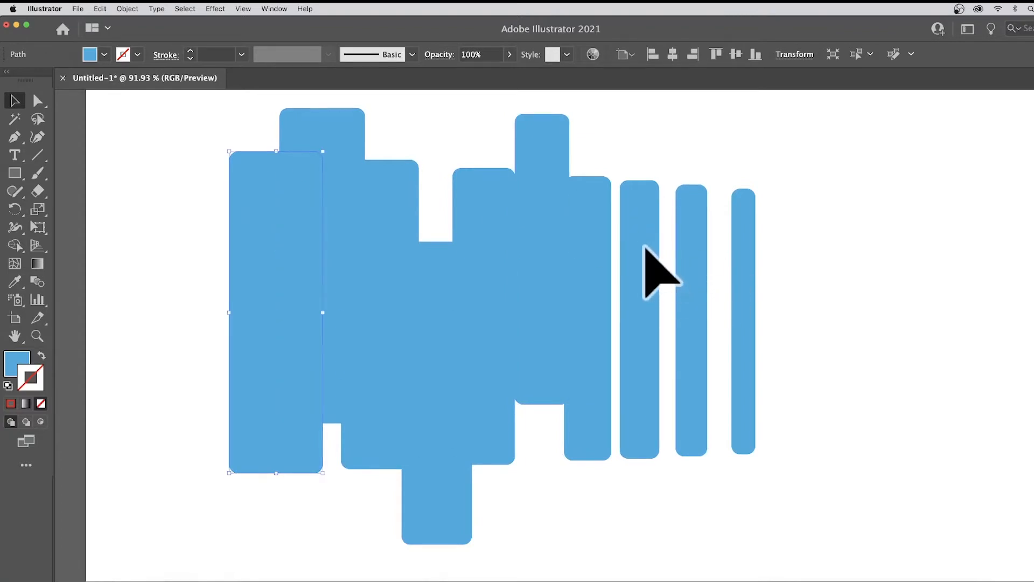
{"action": "left_click_drag", "start_coordinate": [637, 241], "coordinate": [636, 218]}
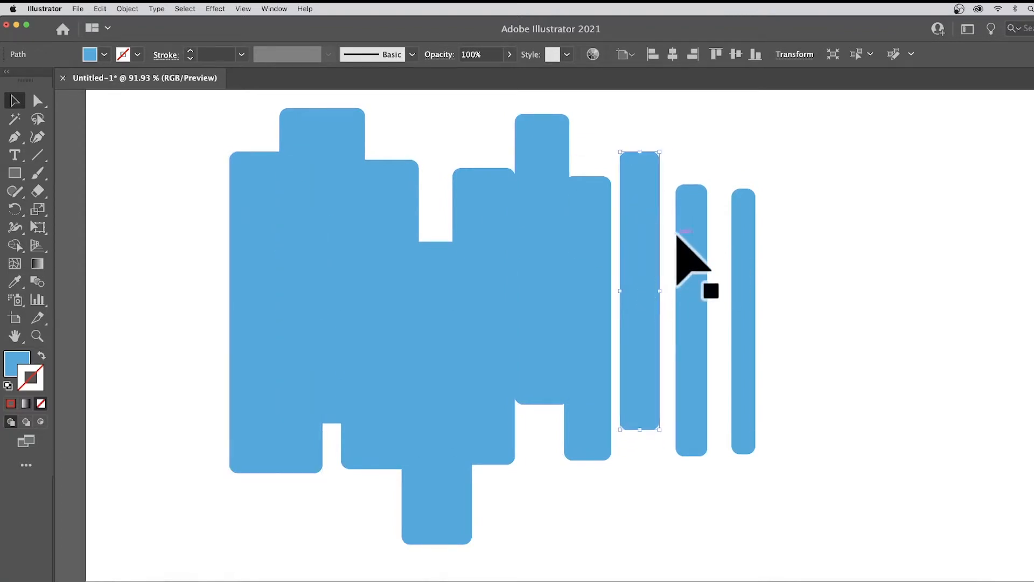
{"action": "left_click_drag", "start_coordinate": [682, 242], "coordinate": [679, 275]}
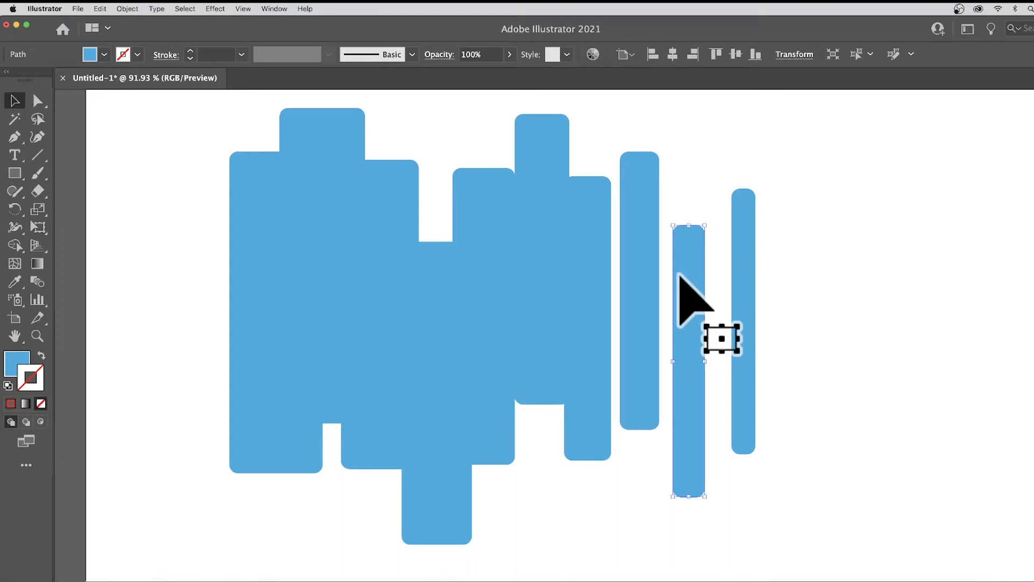
Undo the rectangle moves, the ungrouping and the expansion to return to the live blend
{"action": "key", "text": "super+z"}
{"action": "key", "text": "super+z"}
{"action": "key", "text": "super+z"}
{"action": "key", "text": "super+z"}
{"action": "key", "text": "super+z"}
{"action": "key", "text": "super+z"}
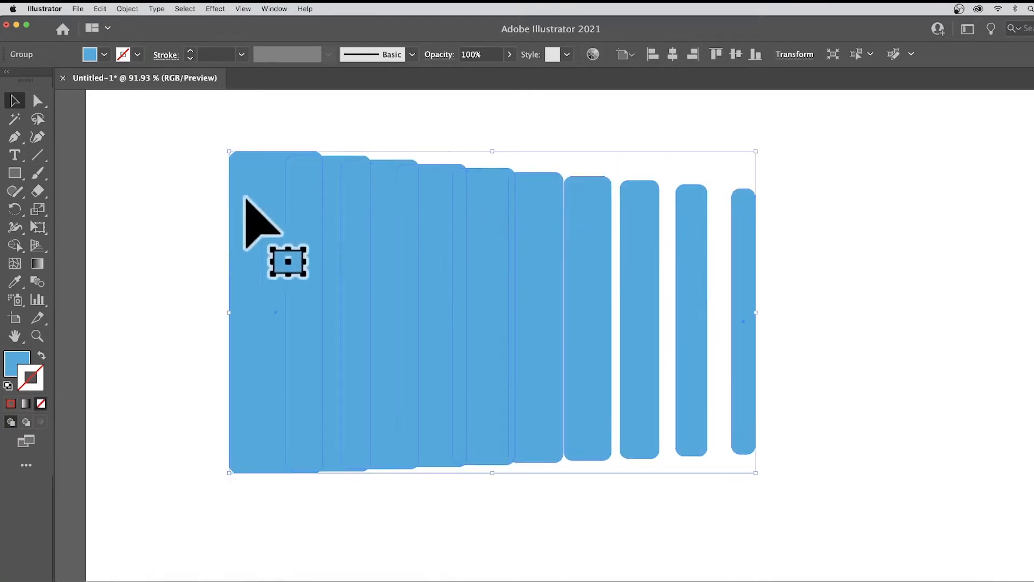
{"action": "key", "text": "alt+super+b"}
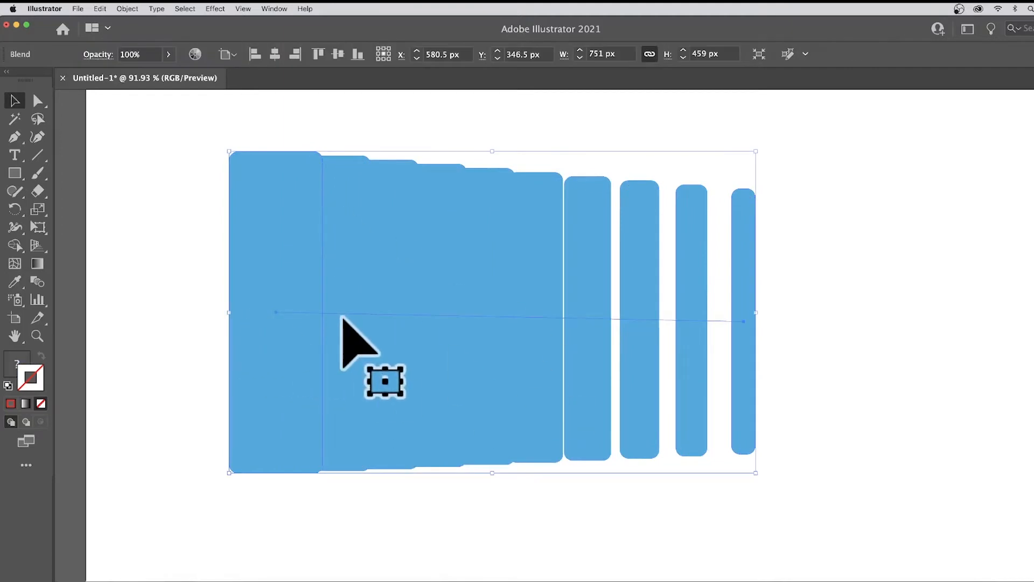
{"action": "left_click", "coordinate": [127, 8]}
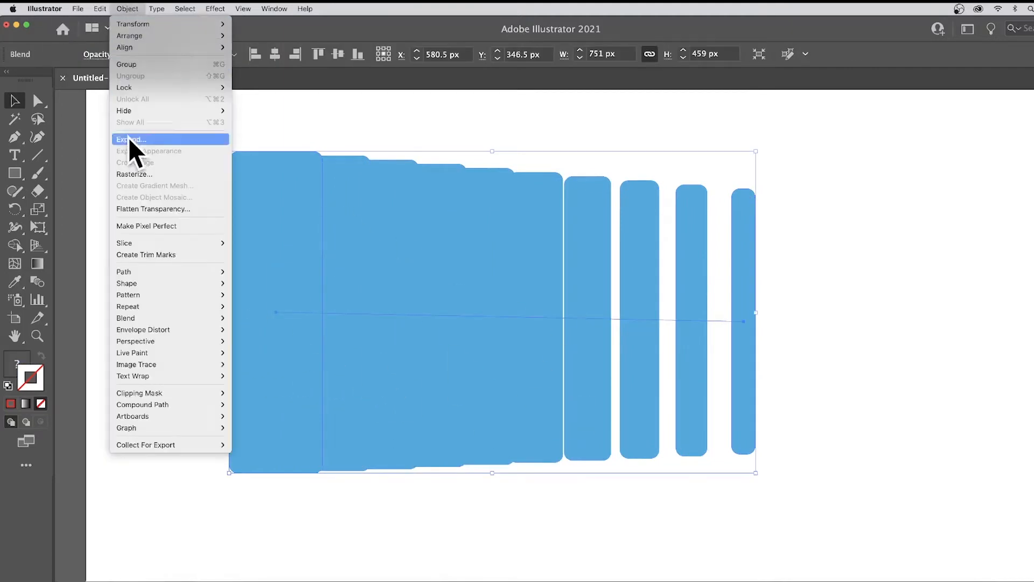
{"action": "key", "text": "Escape"}
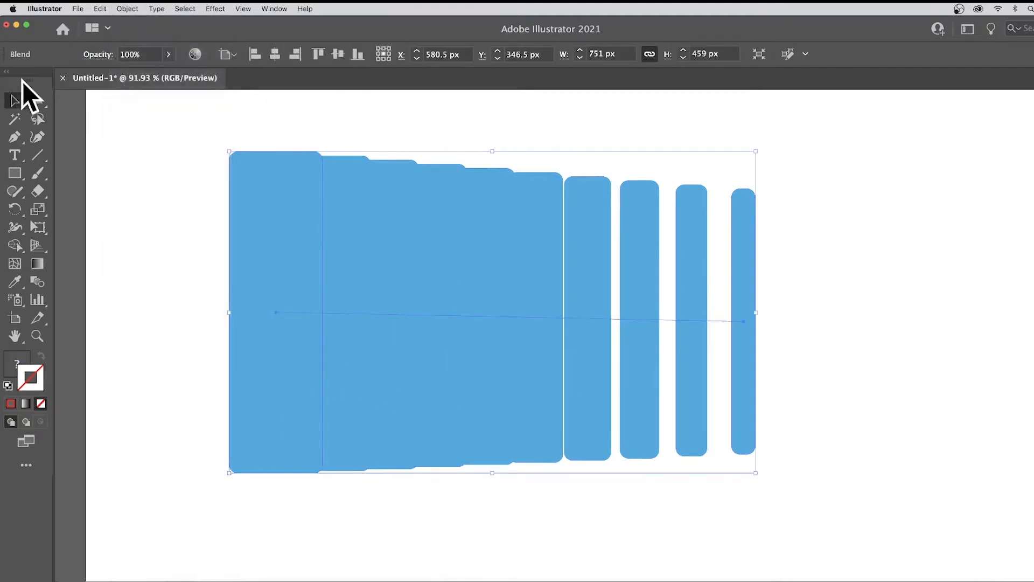
Select only the narrow end rectangle of the blend and change its fill to red
{"action": "left_click", "coordinate": [37, 100]}
{"action": "left_click", "coordinate": [764, 244]}
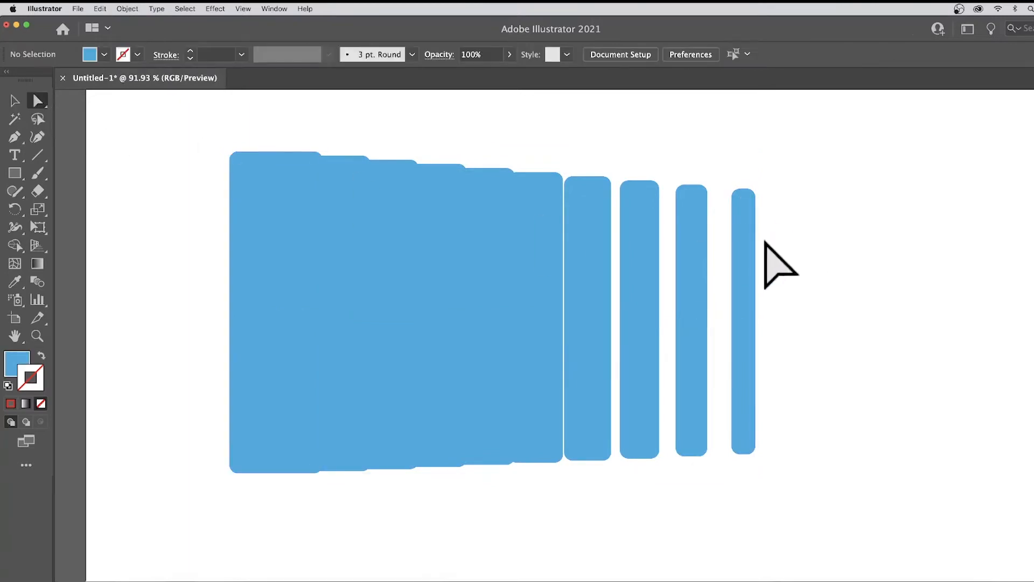
{"action": "left_click", "coordinate": [750, 239]}
{"action": "left_click", "coordinate": [105, 55]}
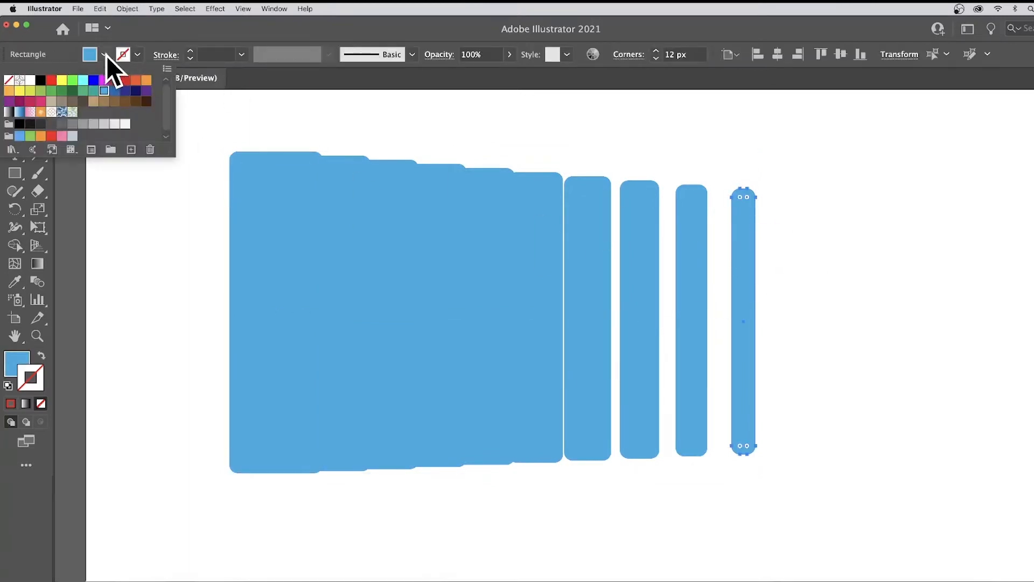
{"action": "left_click", "coordinate": [51, 80]}
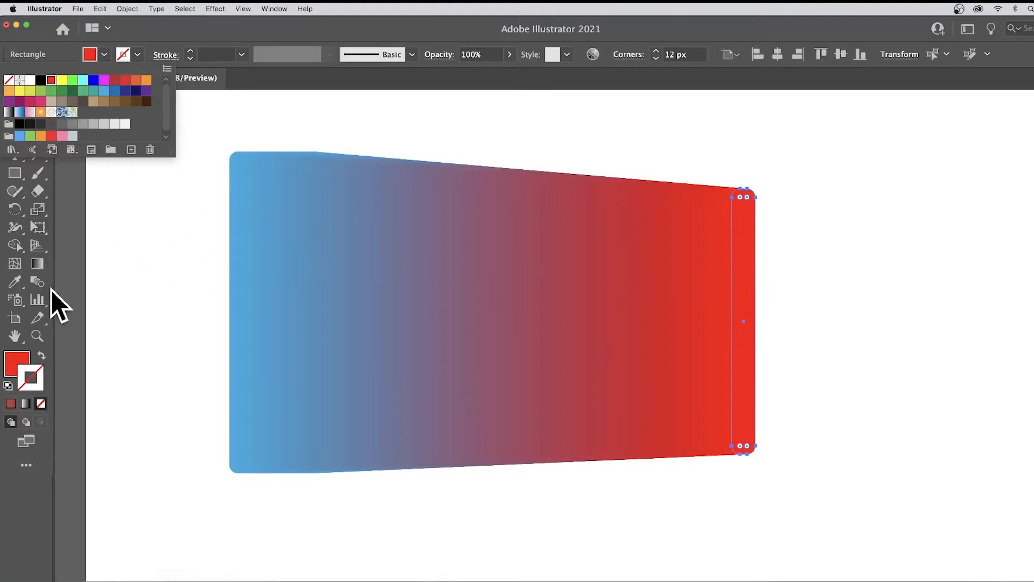
{"action": "key", "text": "Escape"}
{"action": "key", "text": "Return"}
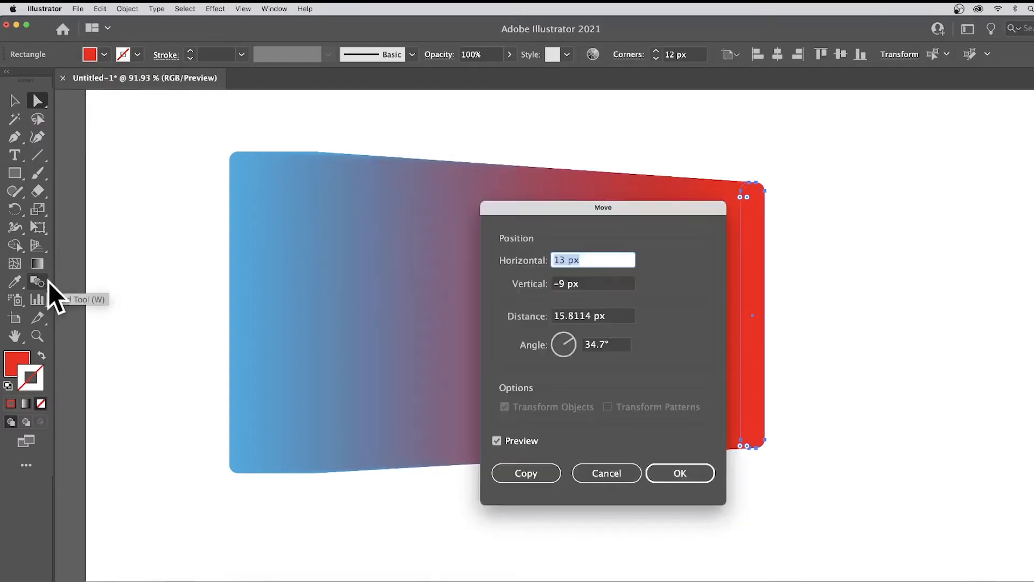
{"action": "left_click", "coordinate": [621, 468]}
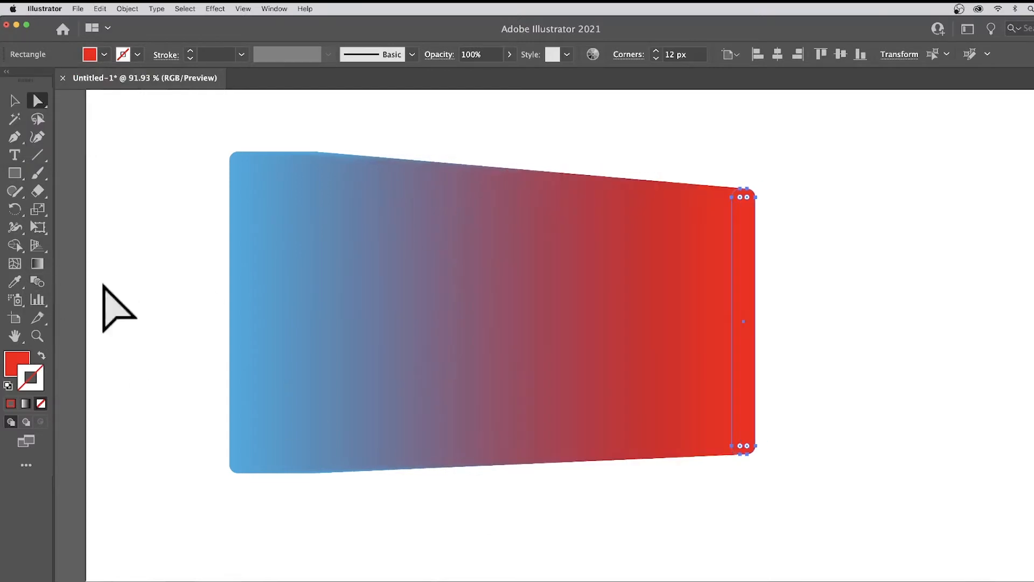
Set the blend's spacing to Specified Steps with 20 steps
{"action": "left_click", "coordinate": [46, 280]}
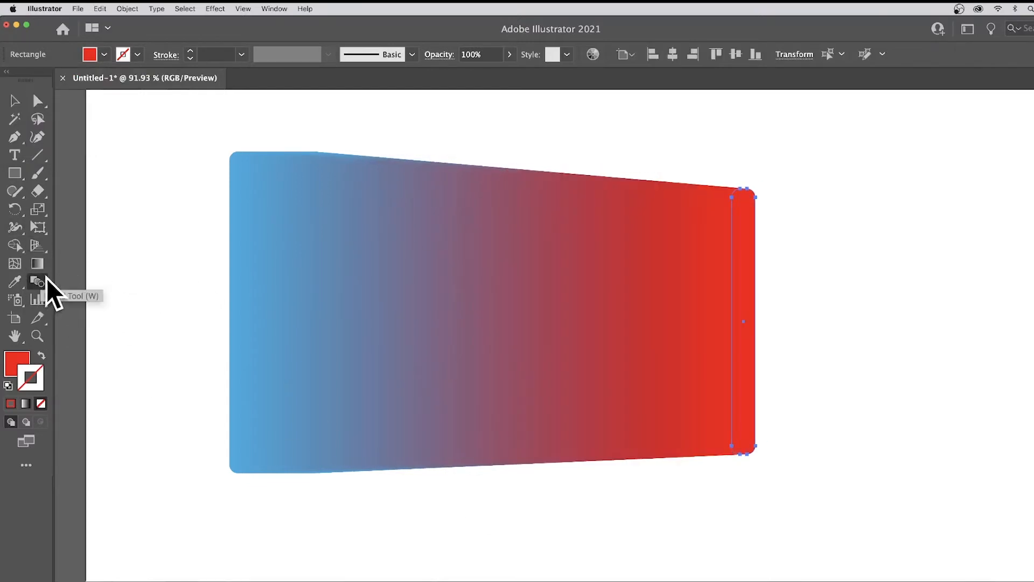
{"action": "double_click", "coordinate": [46, 279]}
{"action": "left_click_drag", "start_coordinate": [865, 286], "coordinate": [824, 167]}
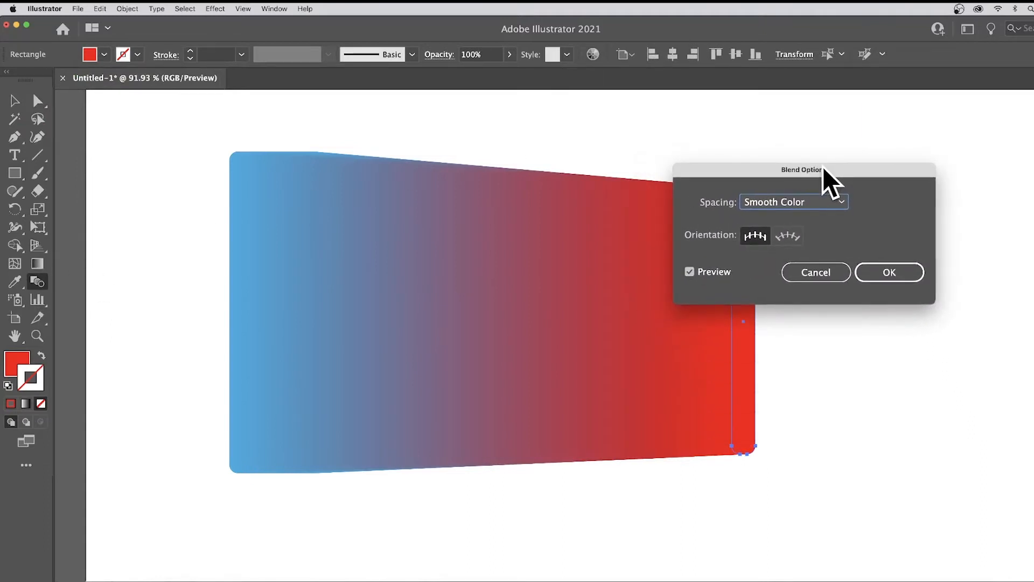
{"action": "left_click", "coordinate": [810, 202]}
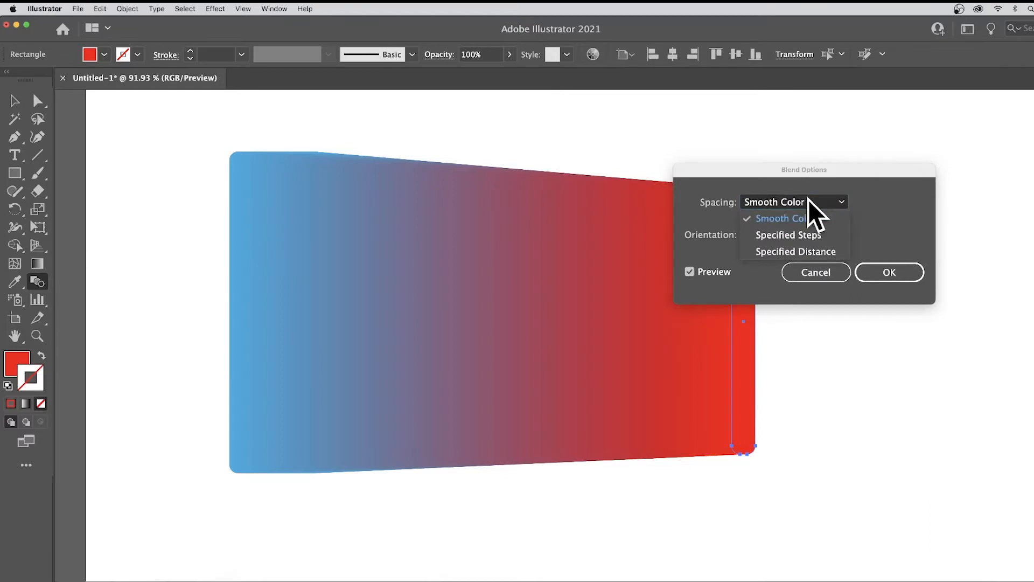
{"action": "left_click", "coordinate": [810, 235]}
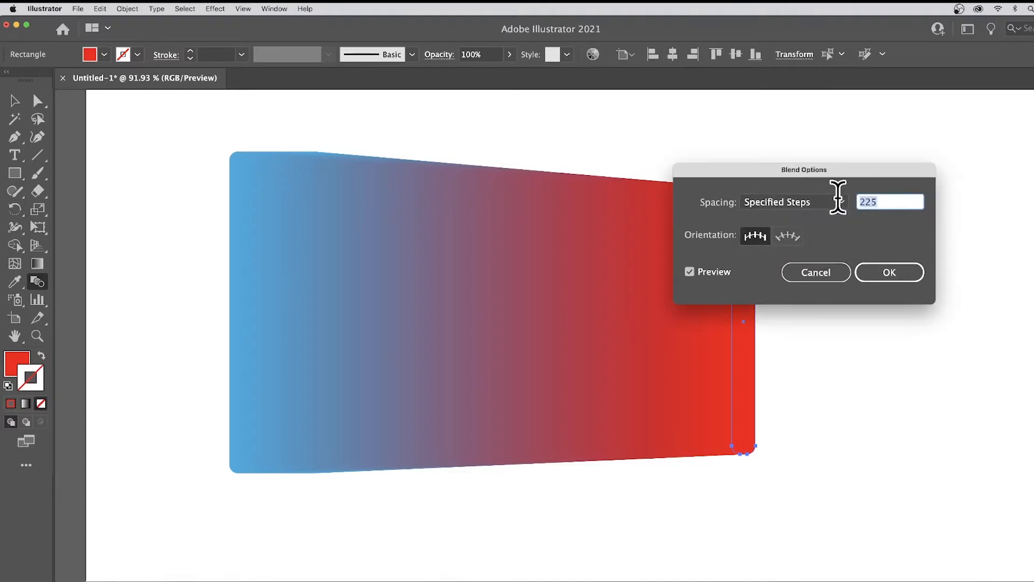
{"action": "key", "text": "Tab"}
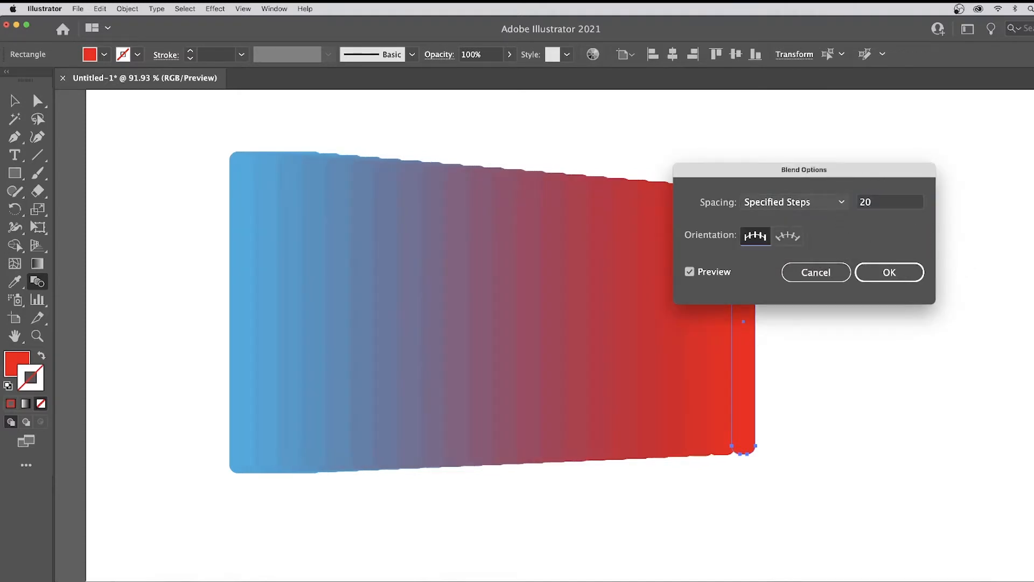
{"action": "left_click", "coordinate": [894, 270]}
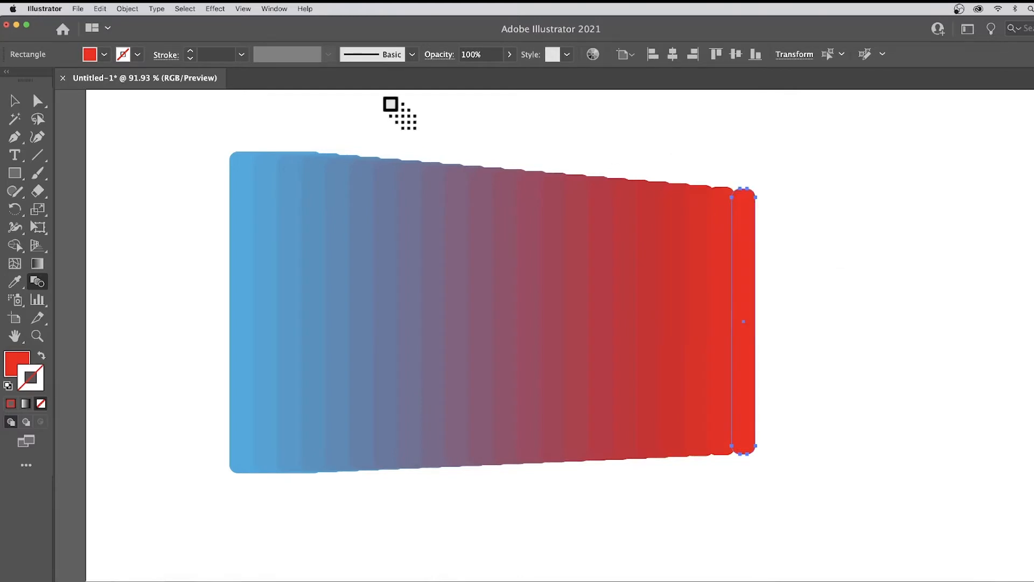
Reverse the blend's spine, and reverse it again to restore the original direction
{"action": "scroll", "coordinate": [391, 105], "scroll_direction": "right", "scroll_amount": 1}
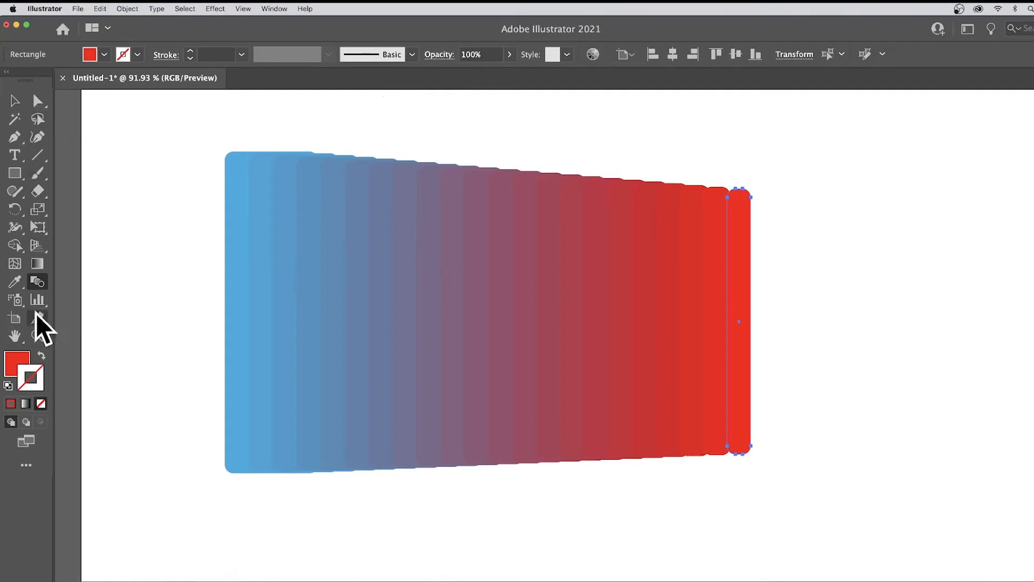
{"action": "left_click", "coordinate": [128, 8]}
{"action": "mouse_move", "coordinate": [160, 319]}
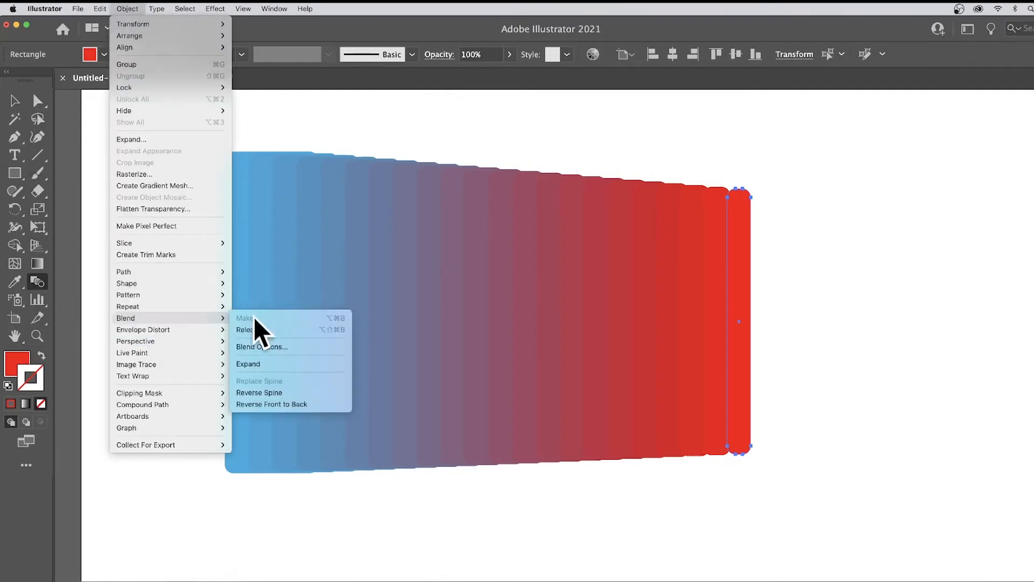
{"action": "left_click", "coordinate": [280, 393]}
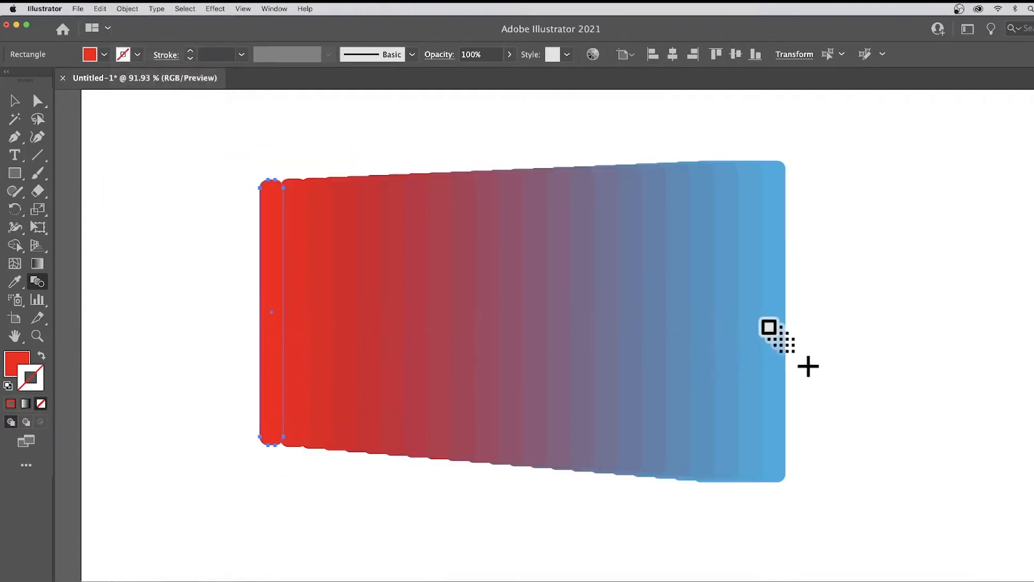
{"action": "left_click", "coordinate": [127, 4]}
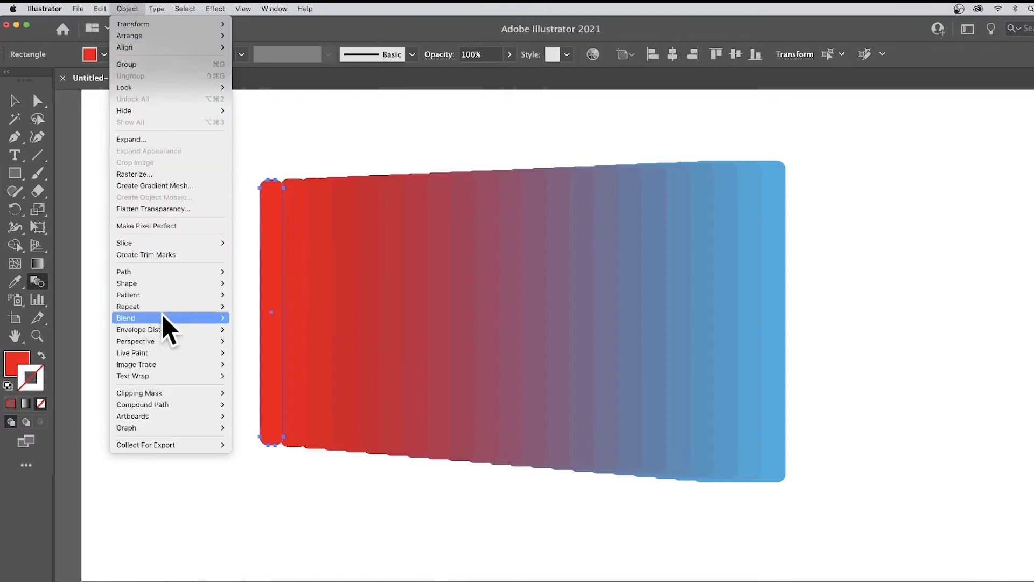
{"action": "mouse_move", "coordinate": [164, 304]}
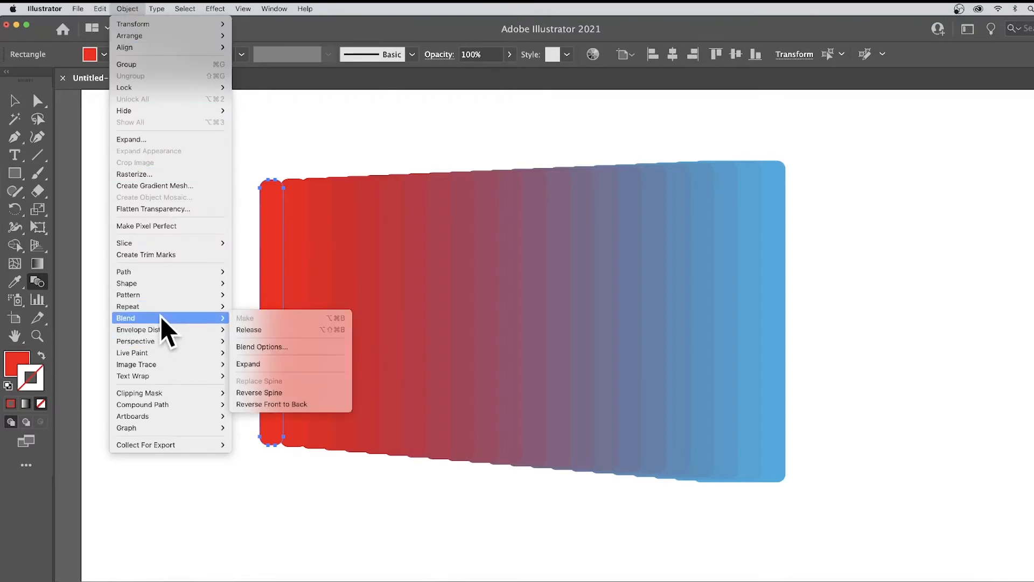
{"action": "left_click", "coordinate": [259, 392]}
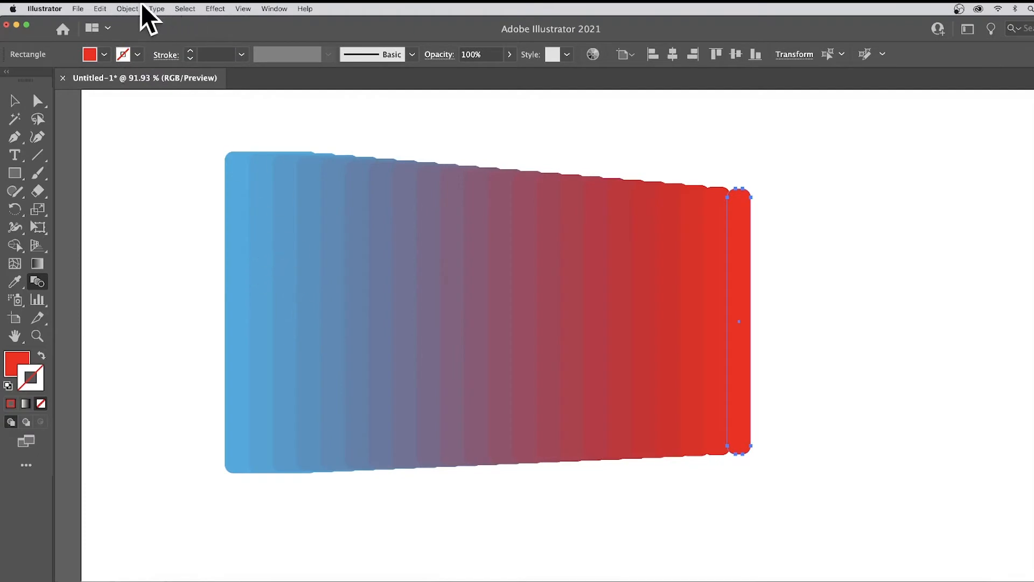
Reverse the blend's stacking order front to back, and undo the change
{"action": "left_click", "coordinate": [128, 10]}
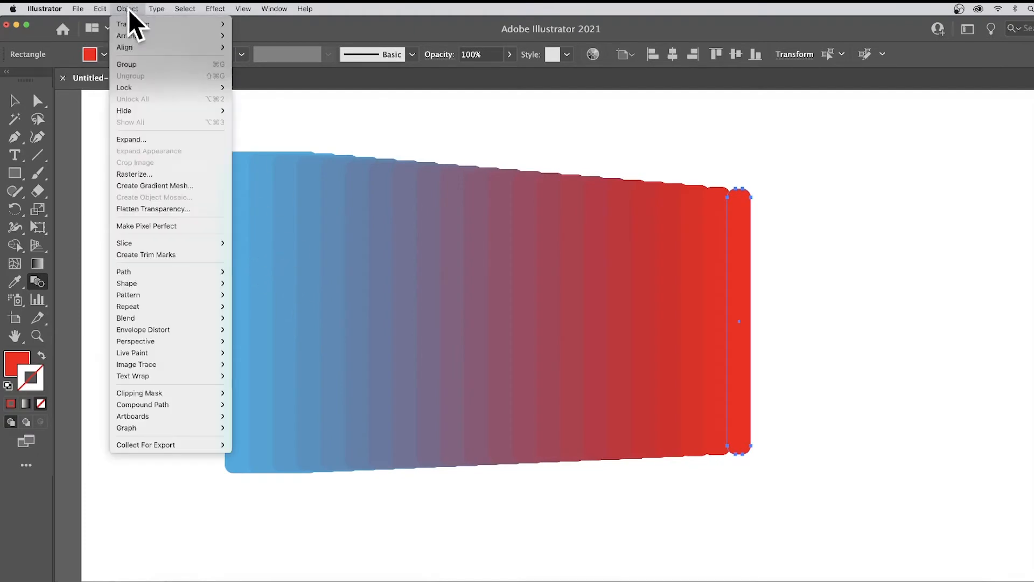
{"action": "mouse_move", "coordinate": [135, 319]}
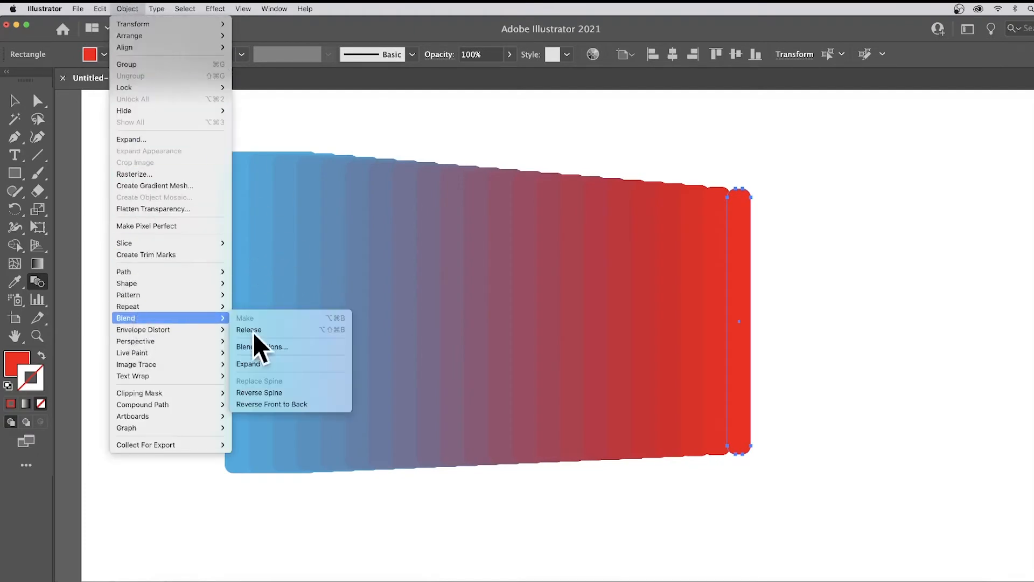
{"action": "left_click", "coordinate": [279, 405]}
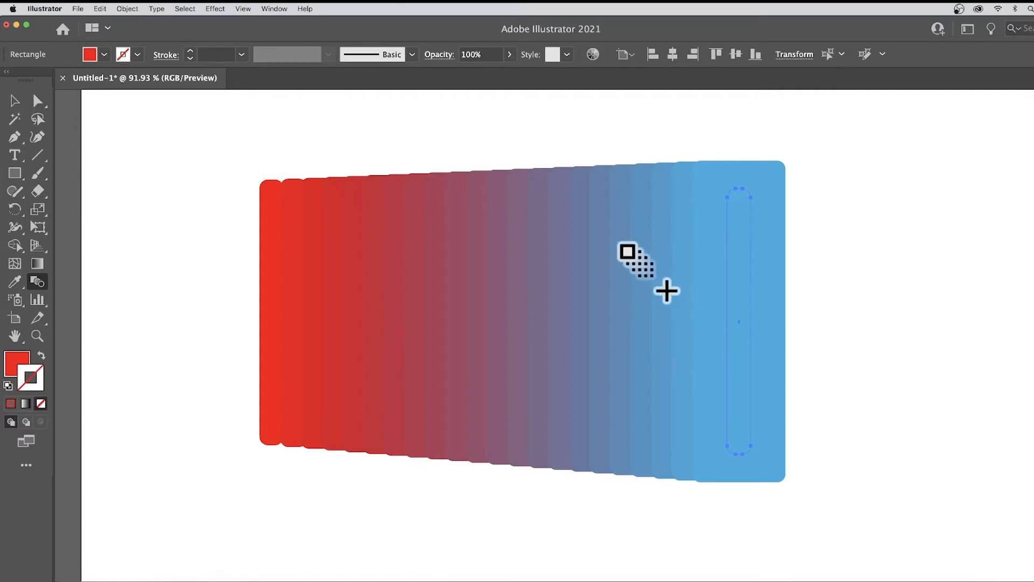
{"action": "key", "text": "super+z"}
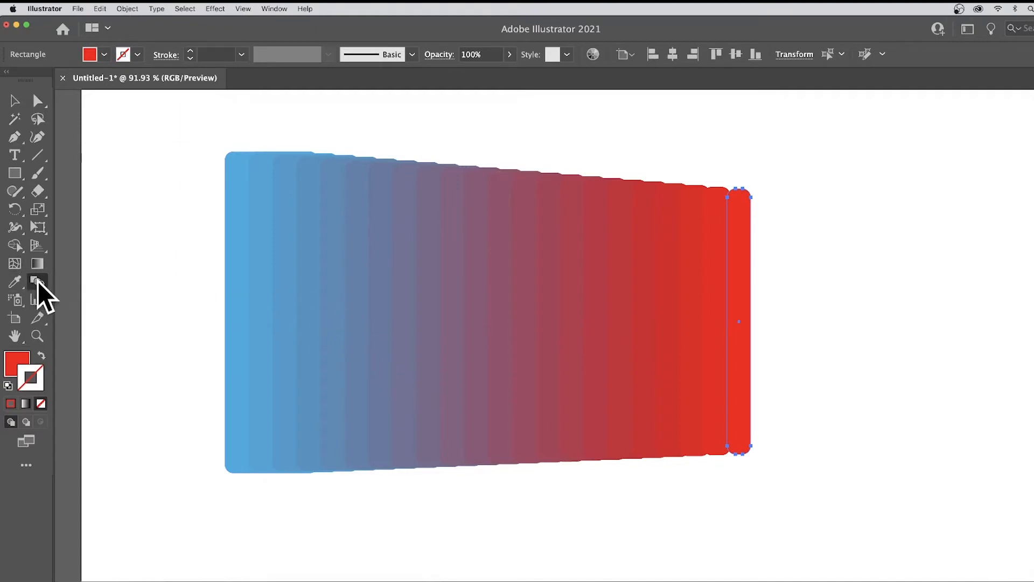
Directly select the blend's spine and move its blue-end anchor point in toward the red end, and up to about X 586 px, Y 143 px
{"action": "left_click", "coordinate": [43, 101]}
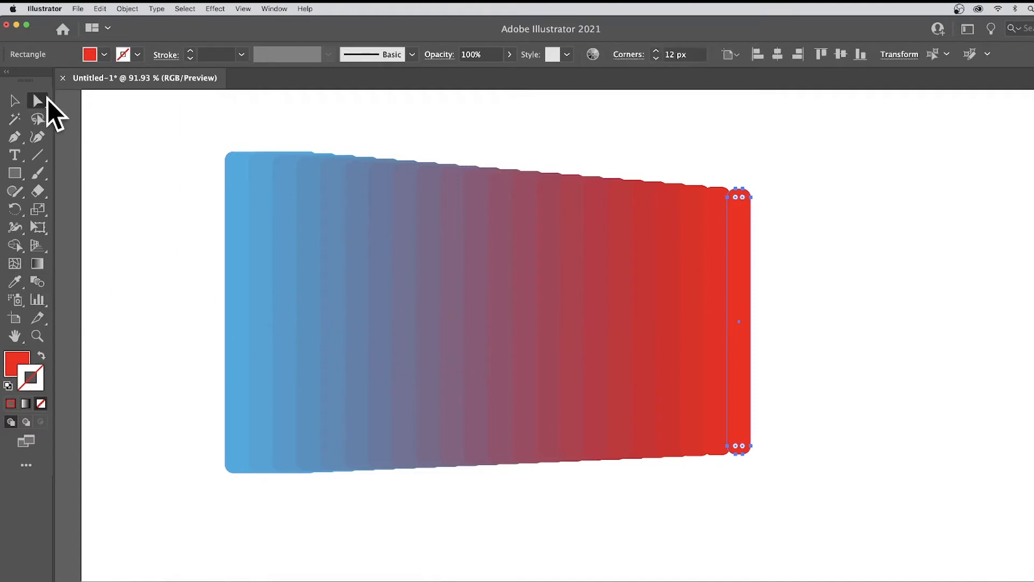
{"action": "left_click_drag", "start_coordinate": [183, 130], "coordinate": [779, 462]}
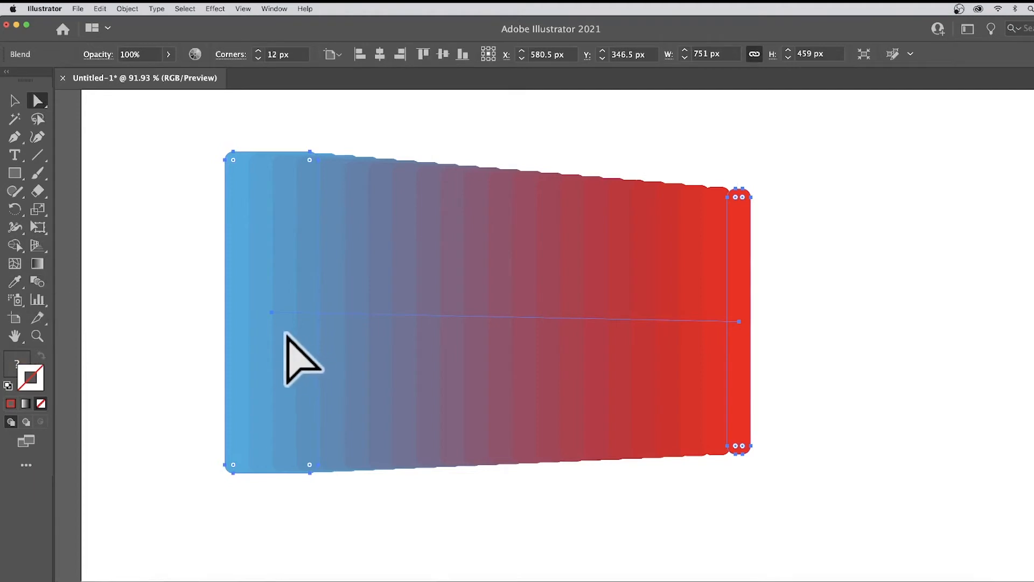
{"action": "left_click", "coordinate": [38, 102]}
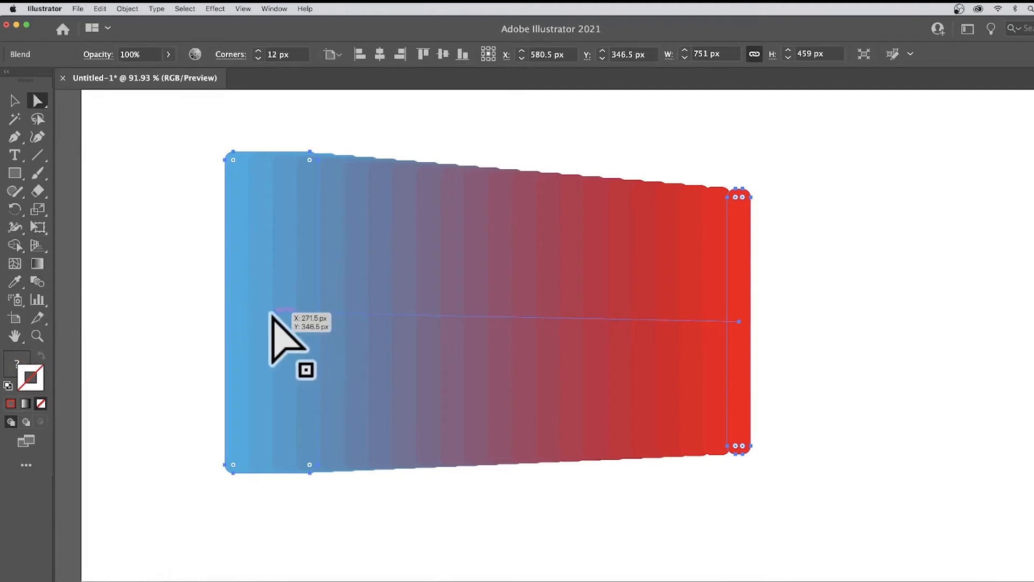
{"action": "left_click", "coordinate": [271, 313]}
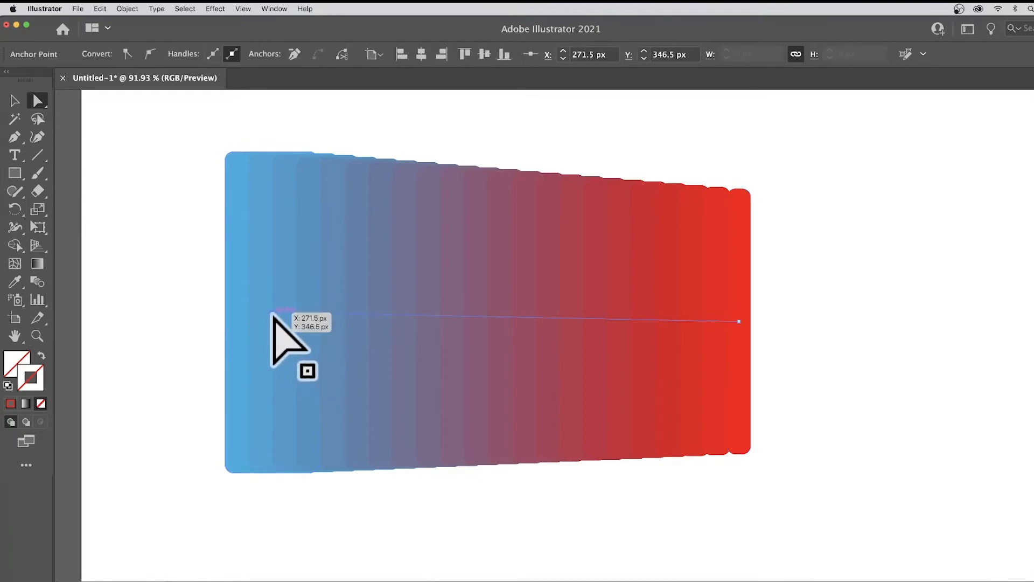
{"action": "left_click_drag", "start_coordinate": [271, 312], "coordinate": [722, 319]}
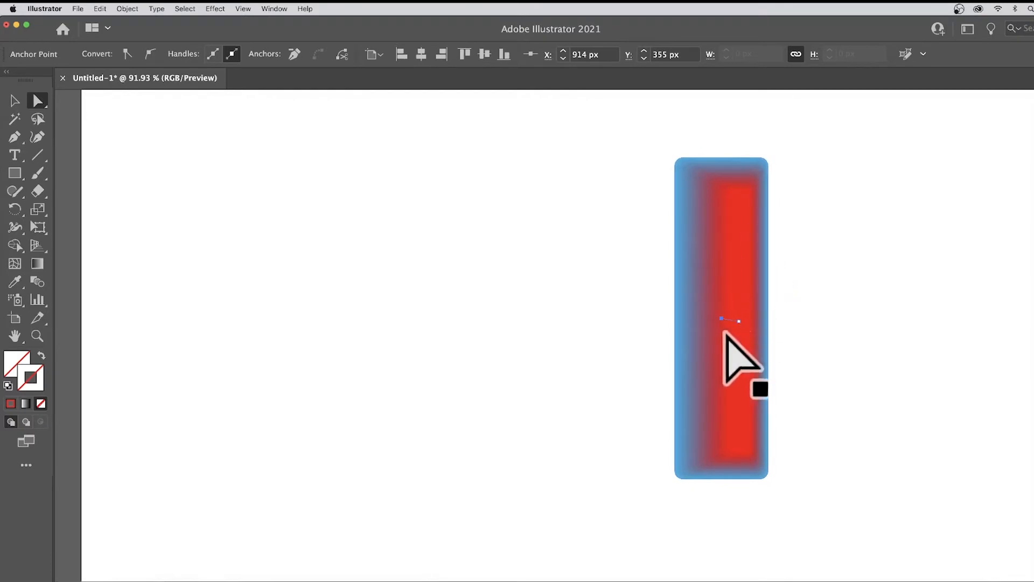
{"action": "left_click_drag", "start_coordinate": [721, 317], "coordinate": [491, 169]}
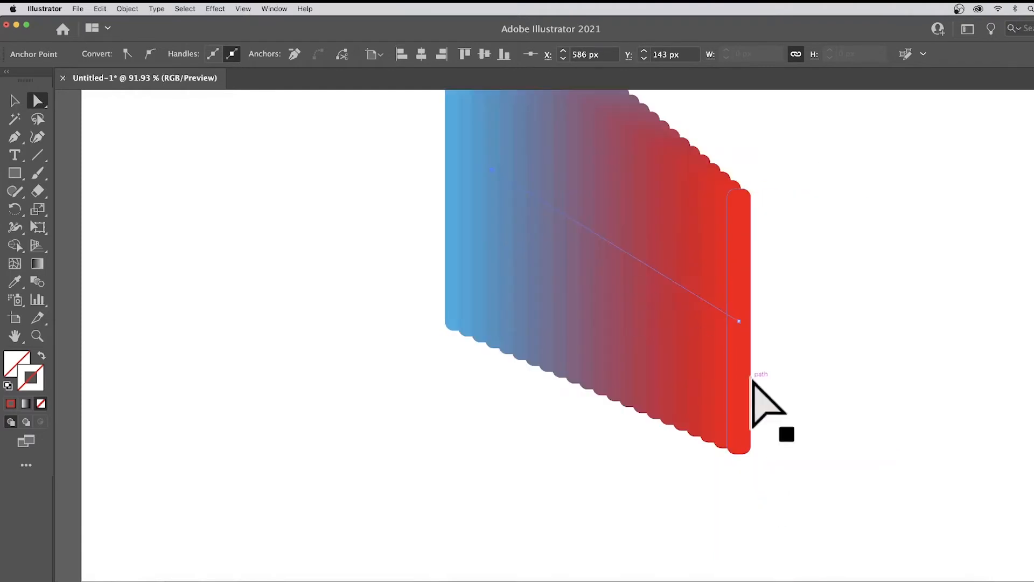
Swap the blend's ends by moving the red-end spine anchor past the blue one and the blue-end anchor to about X 841 px, Y 286 px
{"action": "left_click", "coordinate": [736, 318]}
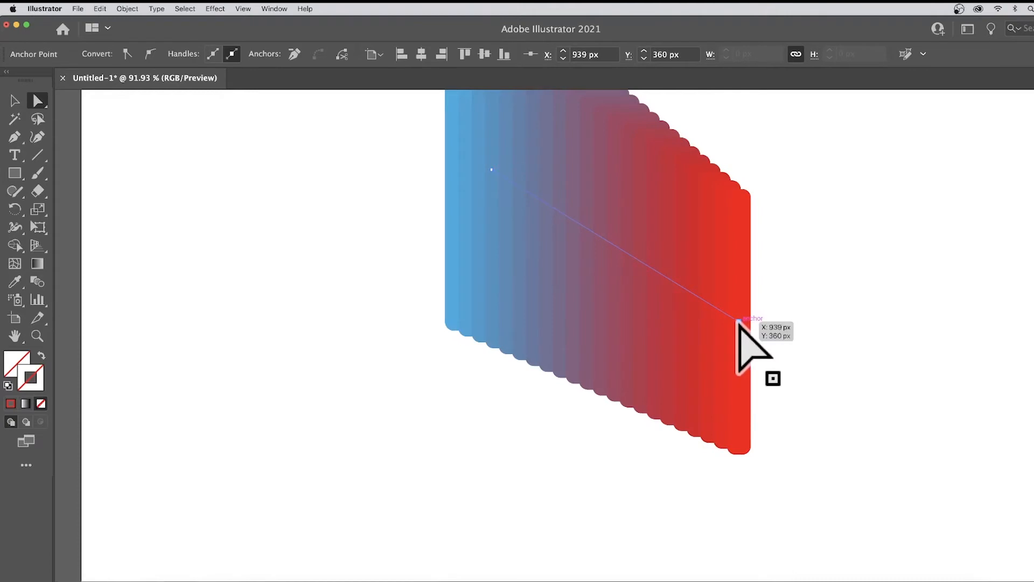
{"action": "left_click_drag", "start_coordinate": [739, 320], "coordinate": [284, 306]}
{"action": "left_click_drag", "start_coordinate": [492, 169], "coordinate": [670, 269]}
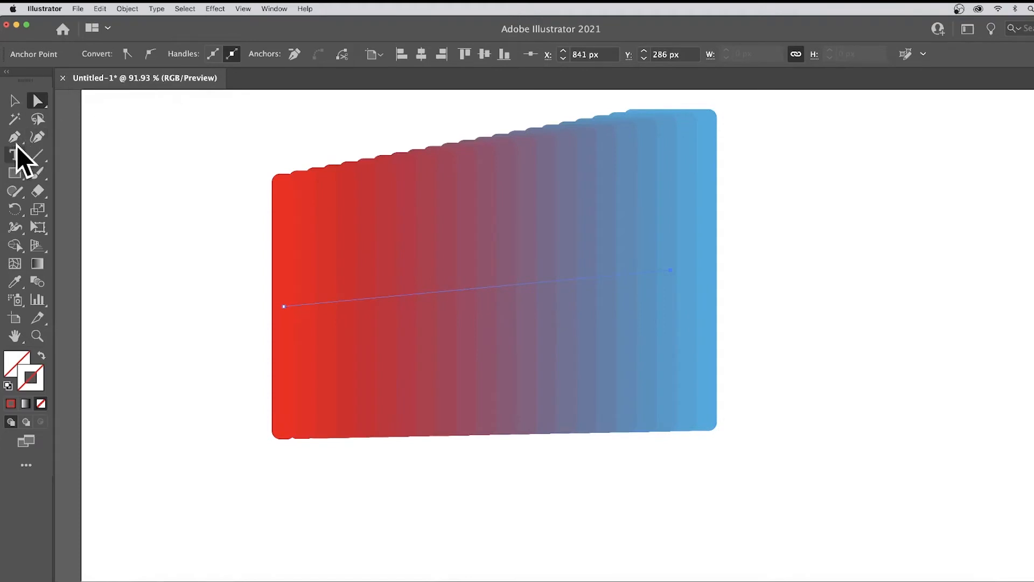
Add three anchor points along the blend's spine at about X 478, 670 and 746 px with the Add Anchor Point tool
{"action": "left_click_drag", "start_coordinate": [18, 141], "coordinate": [110, 157]}
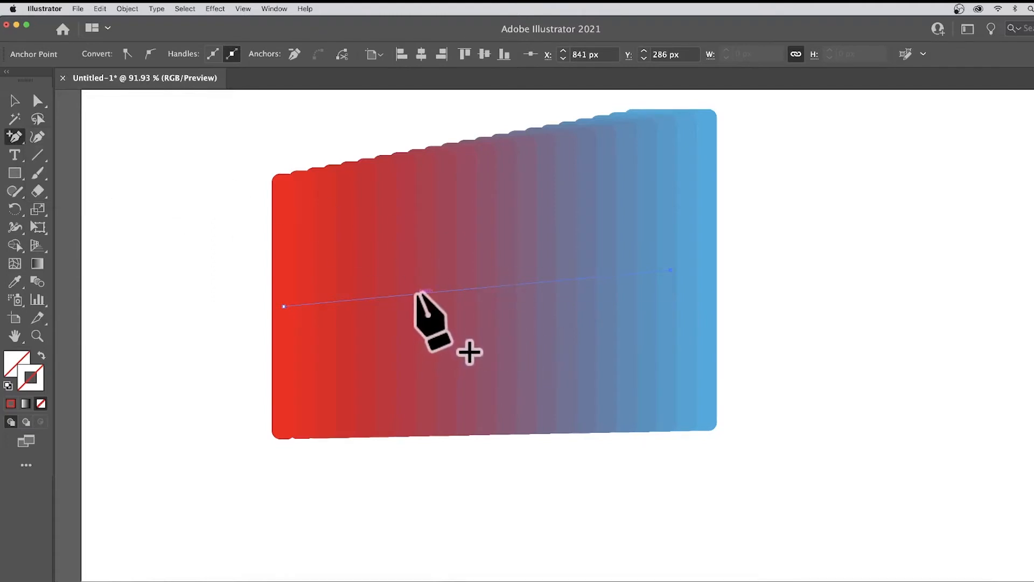
{"action": "left_click", "coordinate": [513, 283]}
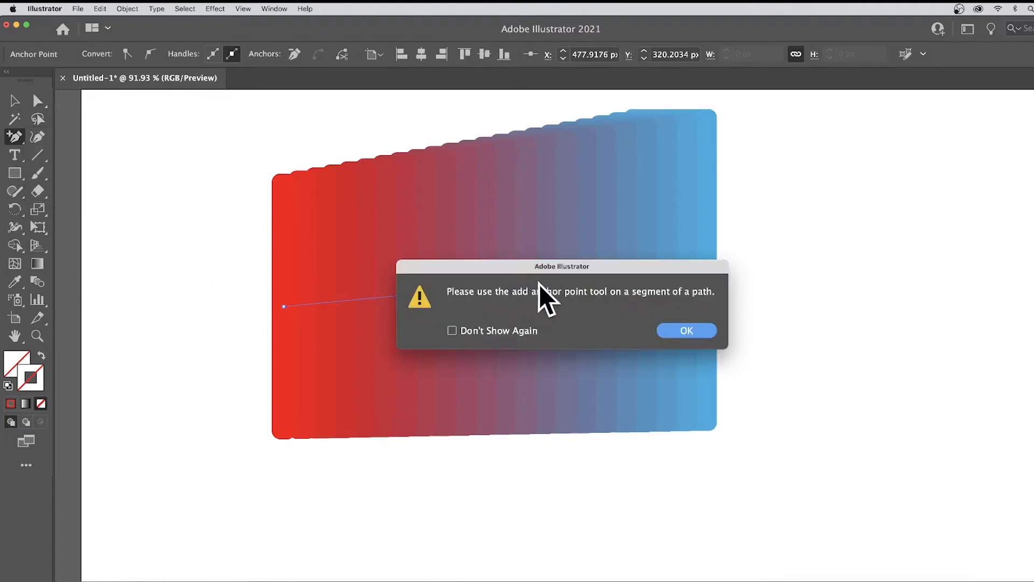
{"action": "left_click", "coordinate": [680, 327]}
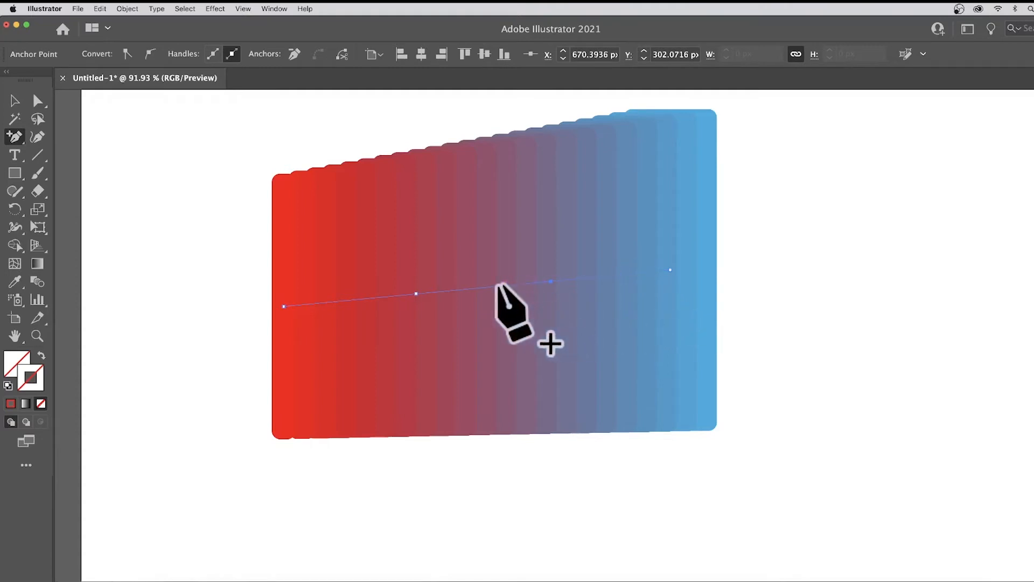
{"action": "left_click", "coordinate": [603, 276]}
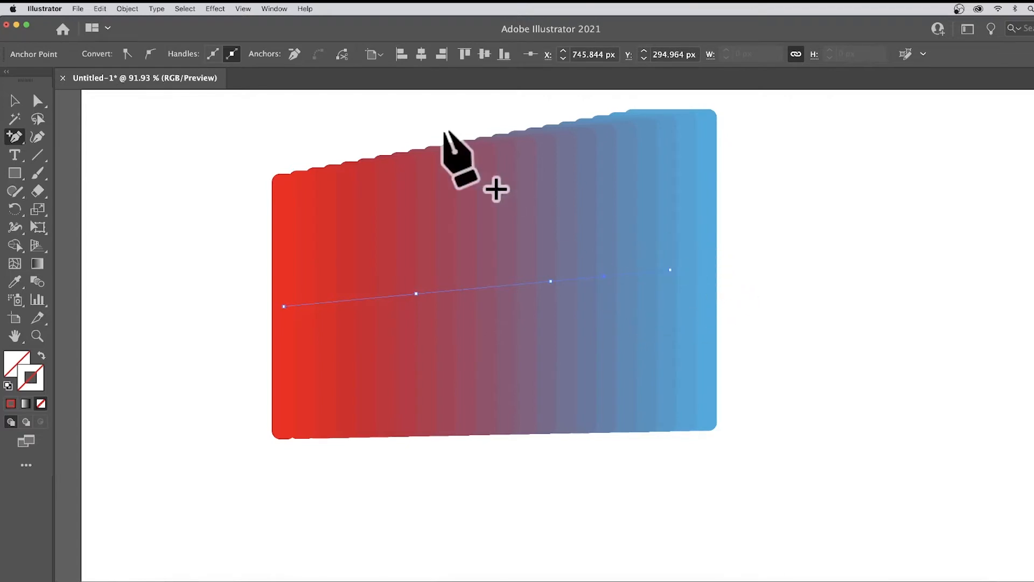
Bend the blend's spine with the Curvature tool by pulling the added anchor nearest the red end straight down into a V shape
{"action": "left_click", "coordinate": [38, 138]}
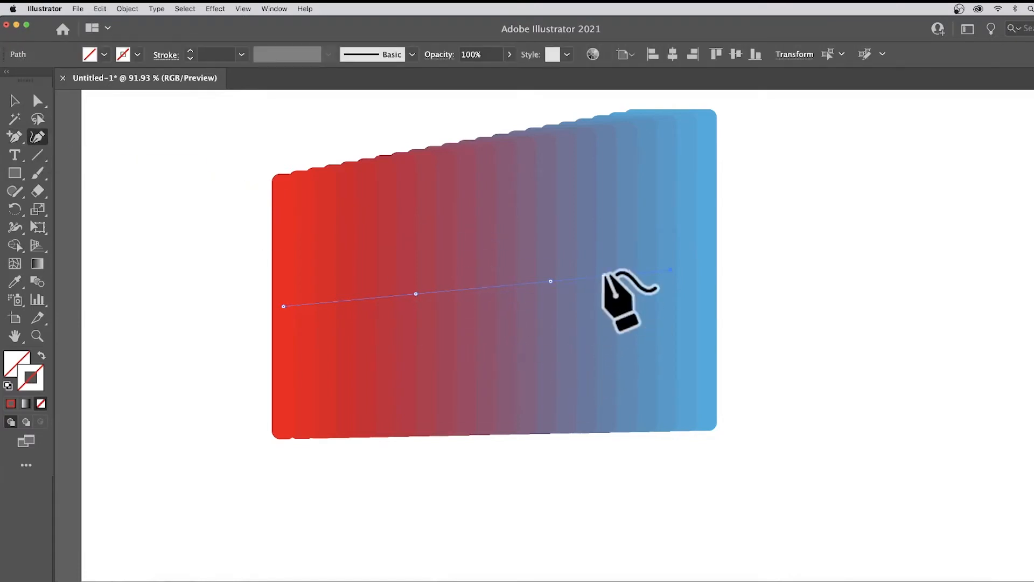
{"action": "left_click", "coordinate": [603, 276]}
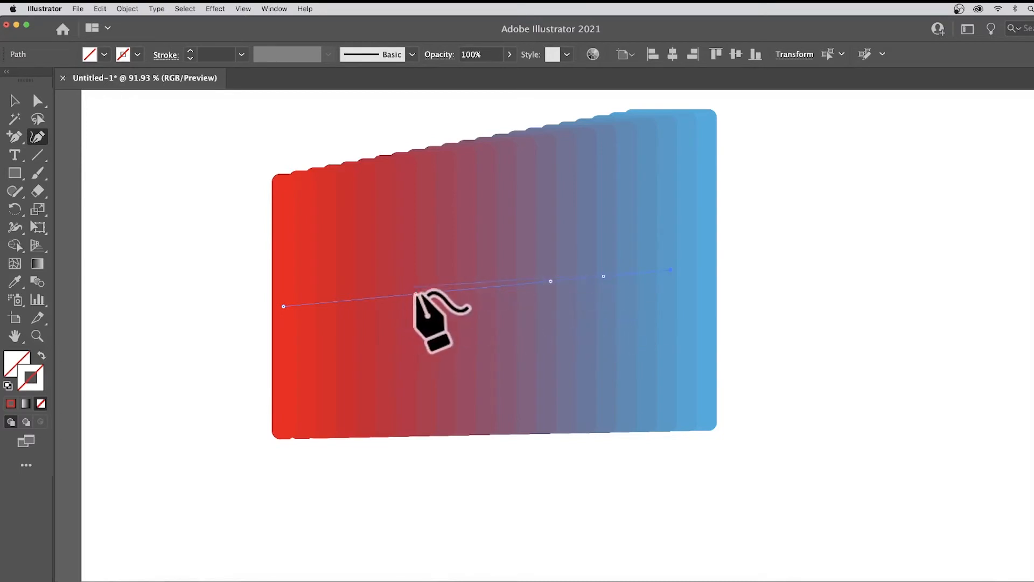
{"action": "left_click", "coordinate": [413, 292]}
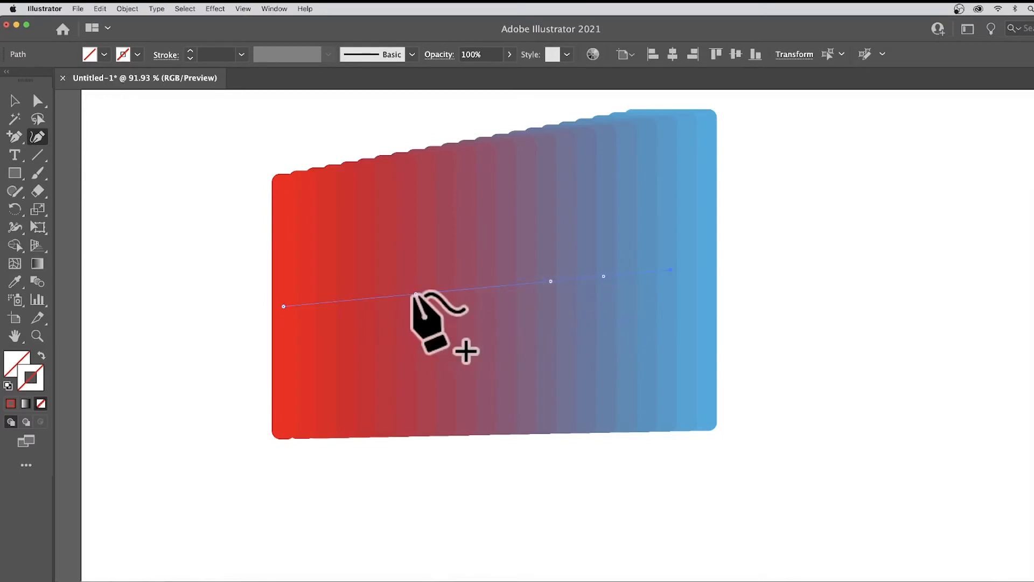
{"action": "left_click_drag", "start_coordinate": [413, 293], "coordinate": [425, 391]}
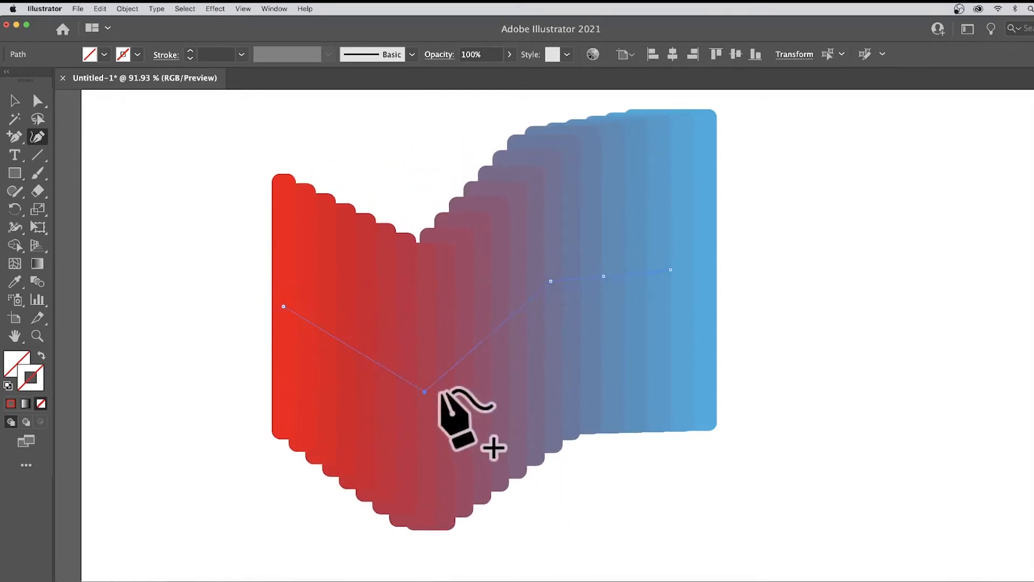
Convert the spine's middle anchor and its lowered anchor from corner to smooth points so the blend follows a flowing curve
{"action": "double_click", "coordinate": [550, 281]}
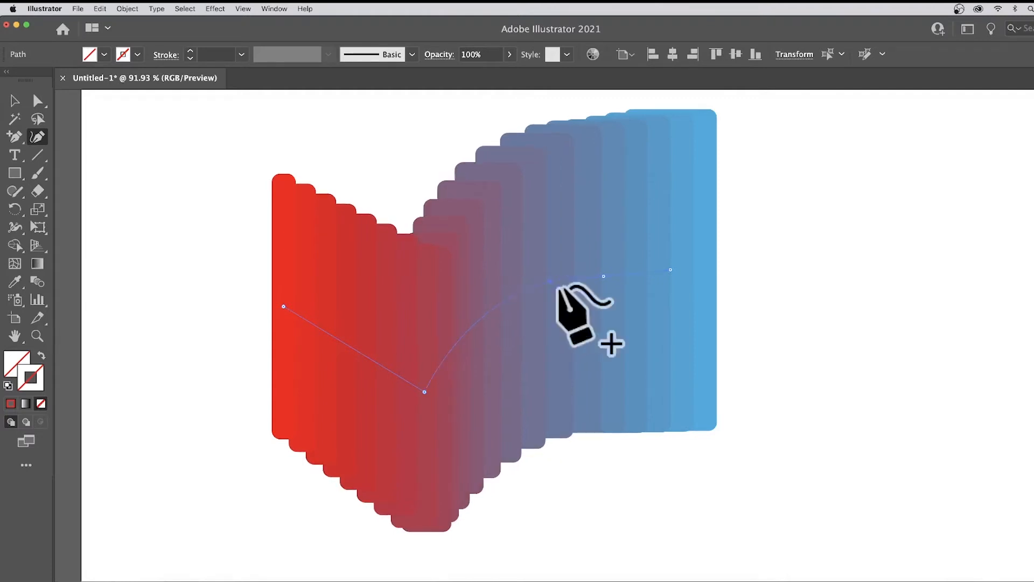
{"action": "double_click", "coordinate": [423, 391]}
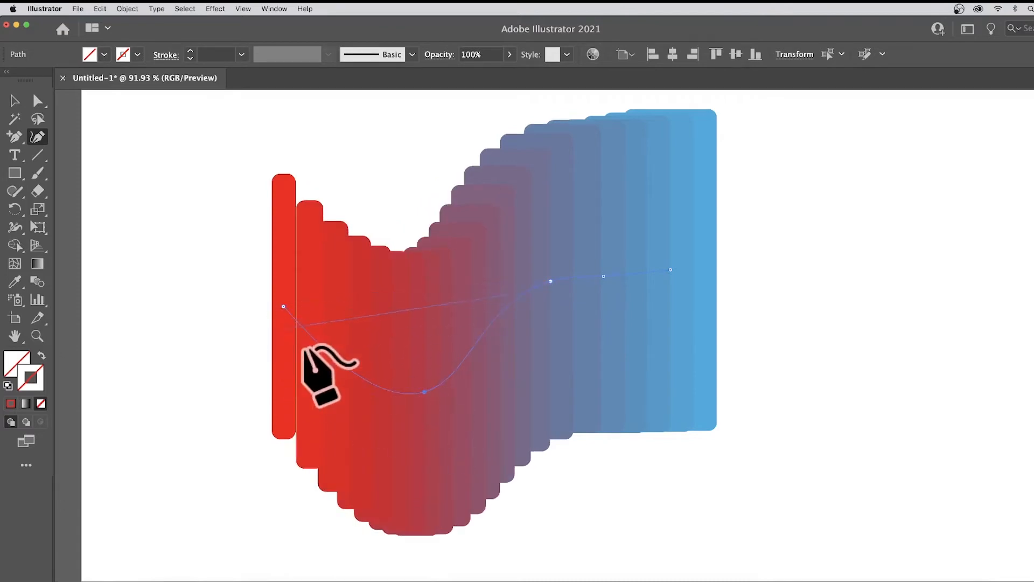
{"action": "left_click", "coordinate": [671, 269]}
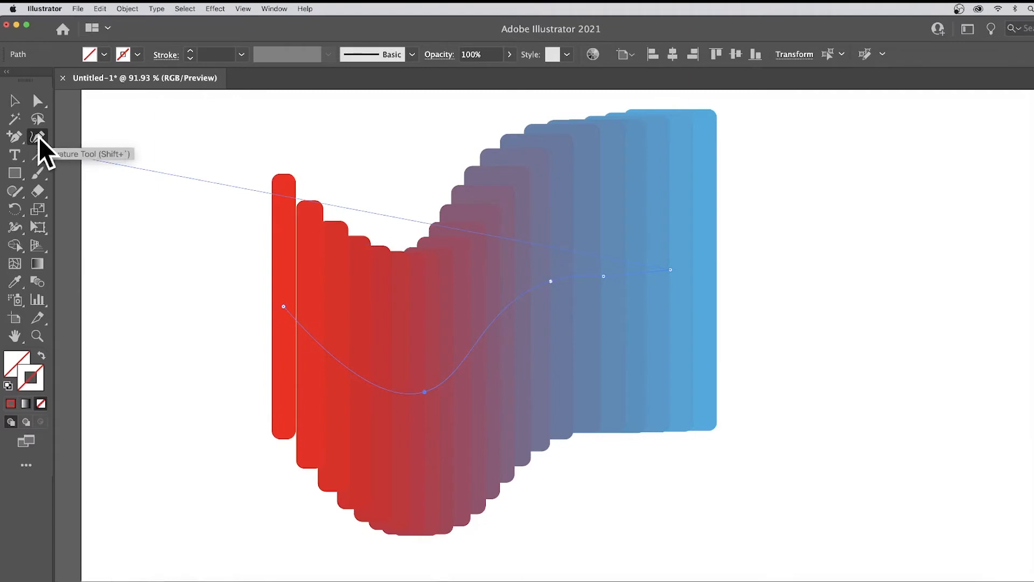
{"action": "left_click", "coordinate": [39, 137]}
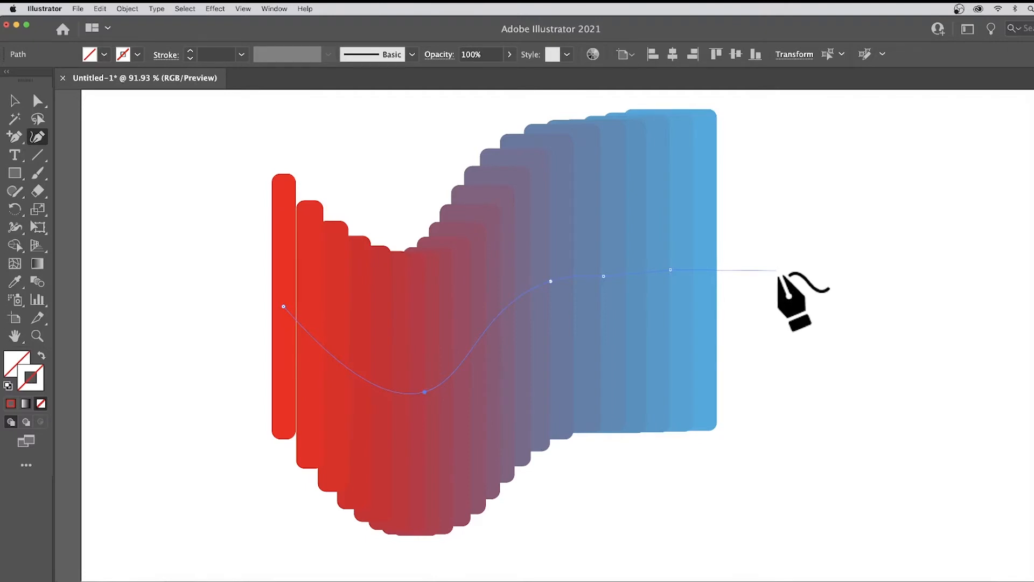
Extend the blend's spine with the Curvature tool, adding points past the blue end and curving down and back beneath the bars
{"action": "left_click", "coordinate": [777, 271]}
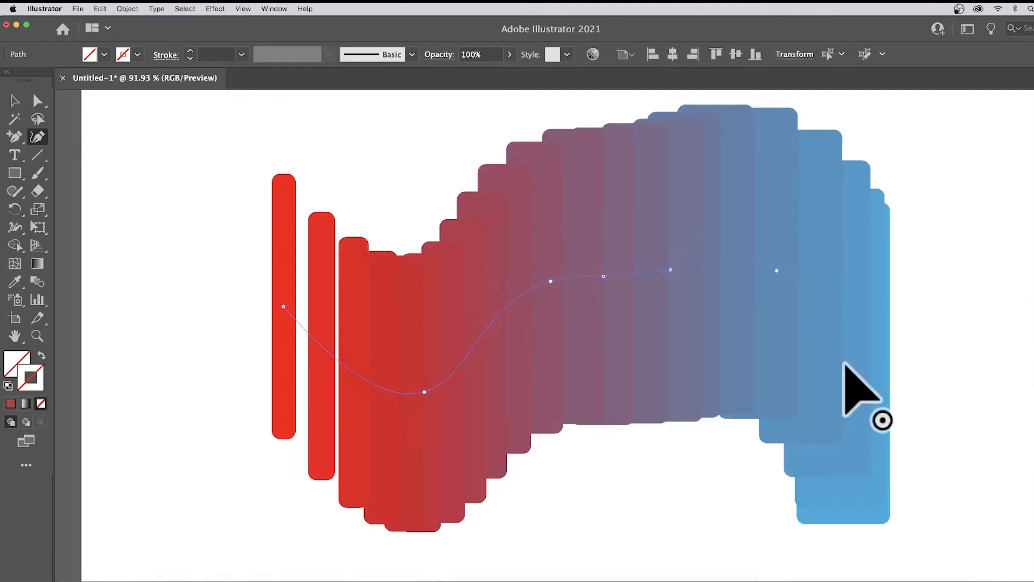
{"action": "left_click", "coordinate": [843, 363]}
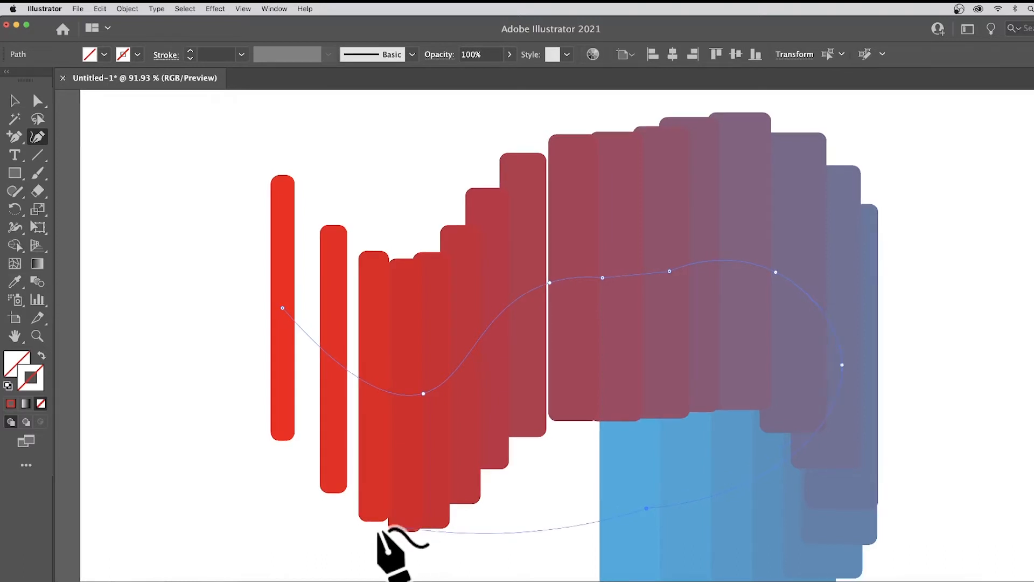
{"action": "left_click_drag", "start_coordinate": [321, 520], "coordinate": [127, 303]}
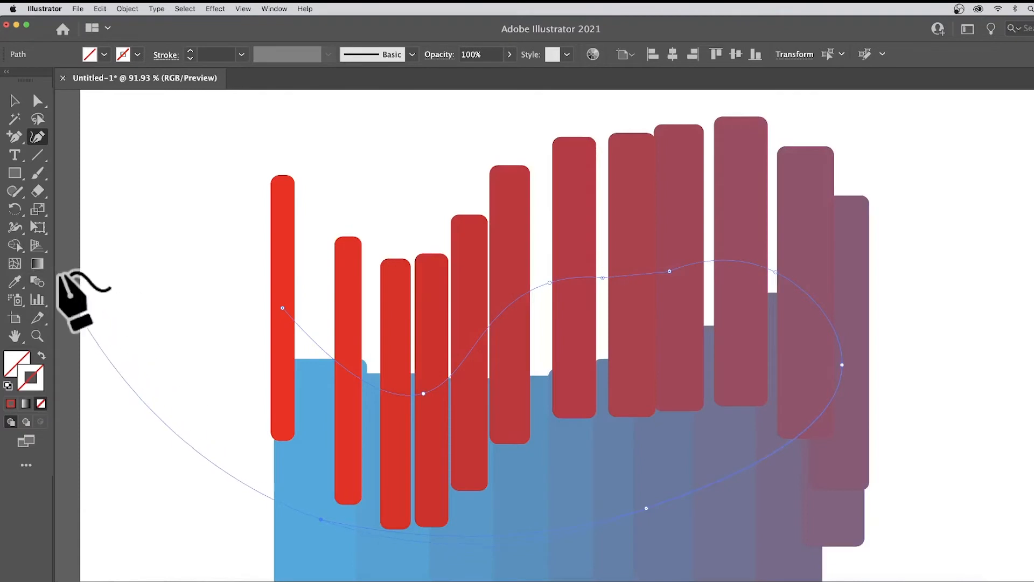
Try the blend spacing as Specified Distance, first at 12 px and then at 50 px
{"action": "left_click", "coordinate": [38, 281]}
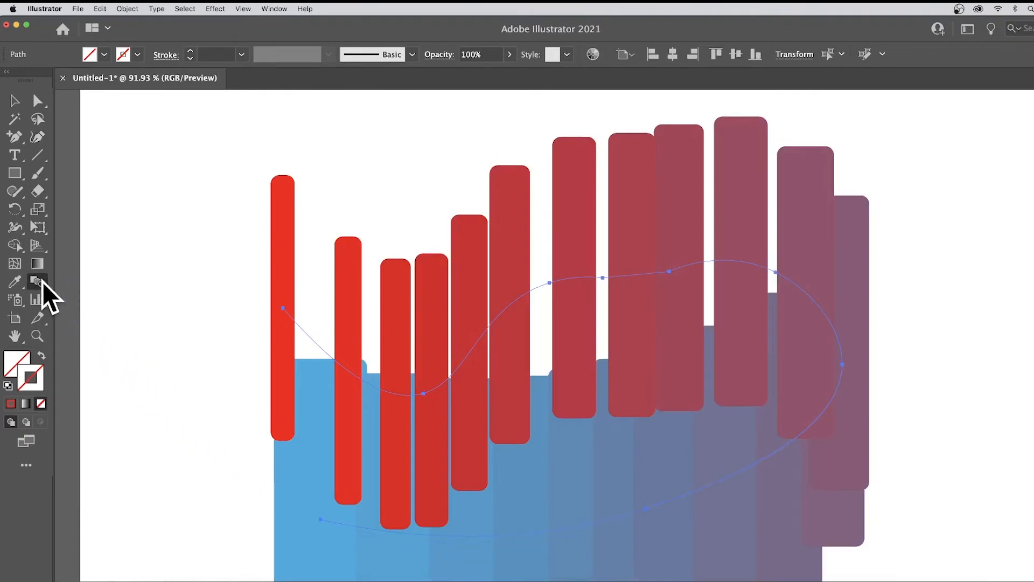
{"action": "double_click", "coordinate": [43, 281]}
{"action": "left_click", "coordinate": [817, 203]}
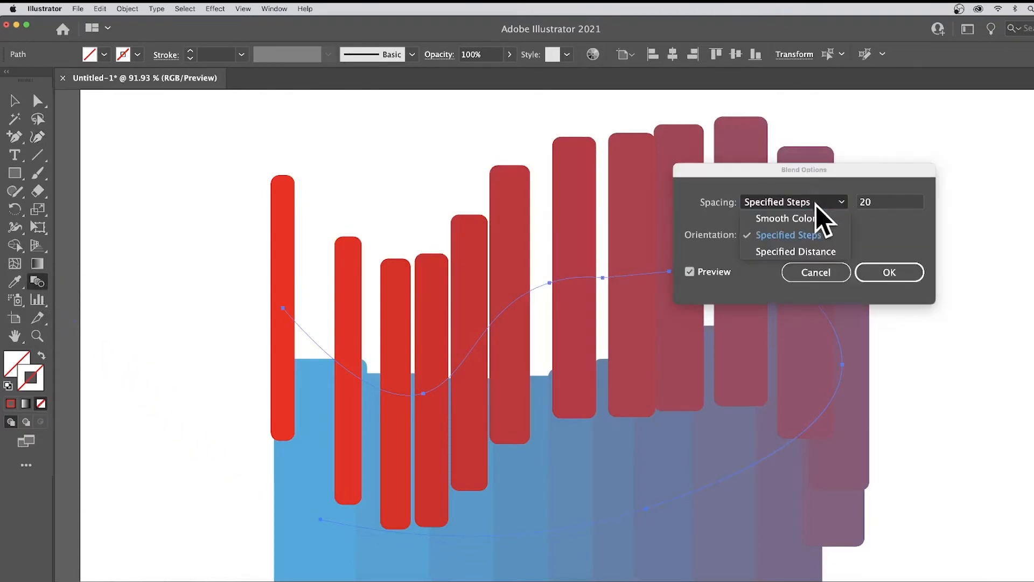
{"action": "left_click", "coordinate": [792, 251]}
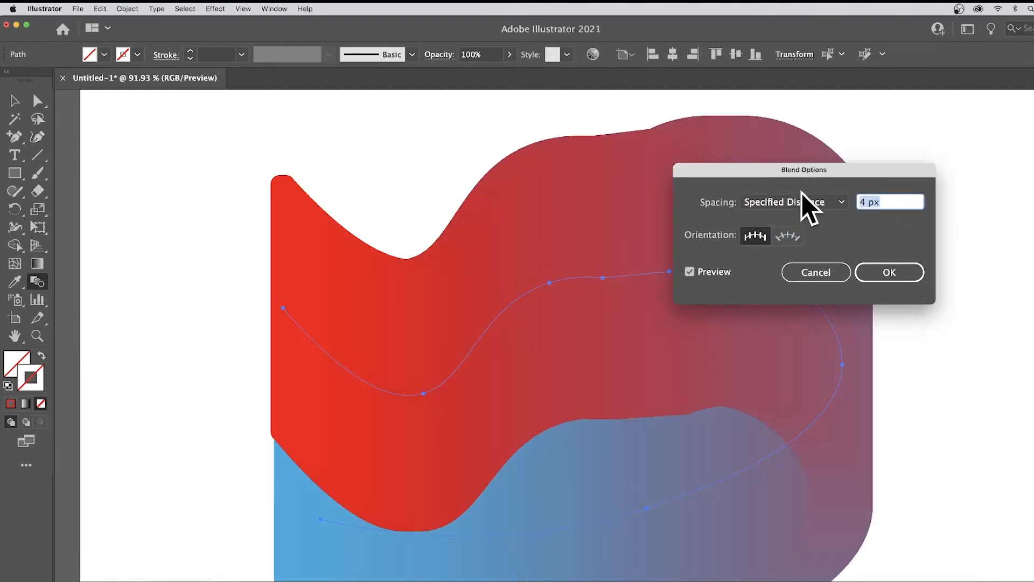
{"action": "type", "text": "12"}
{"action": "key", "text": "Tab"}
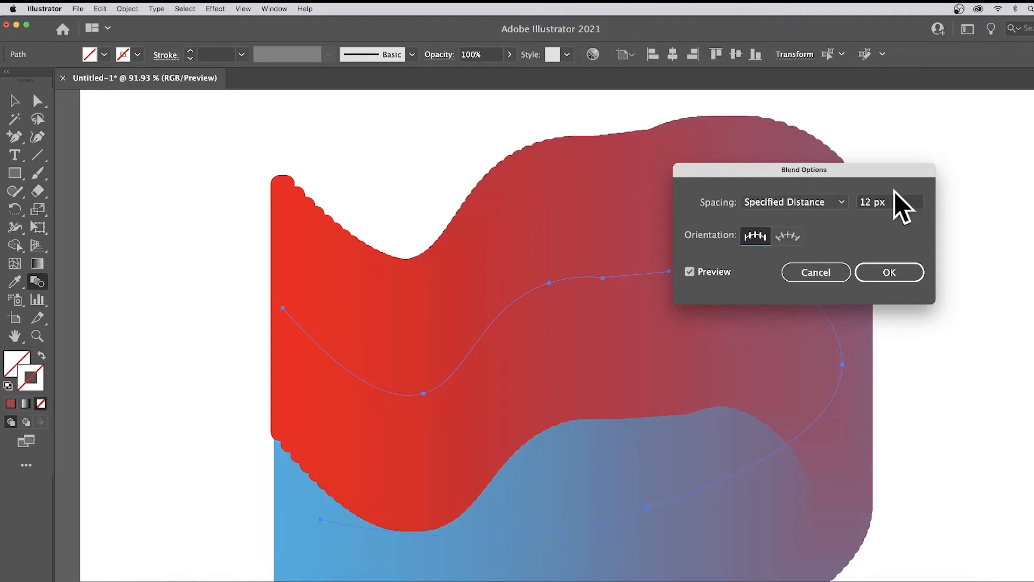
{"action": "type", "text": "50"}
{"action": "key", "text": "Tab"}
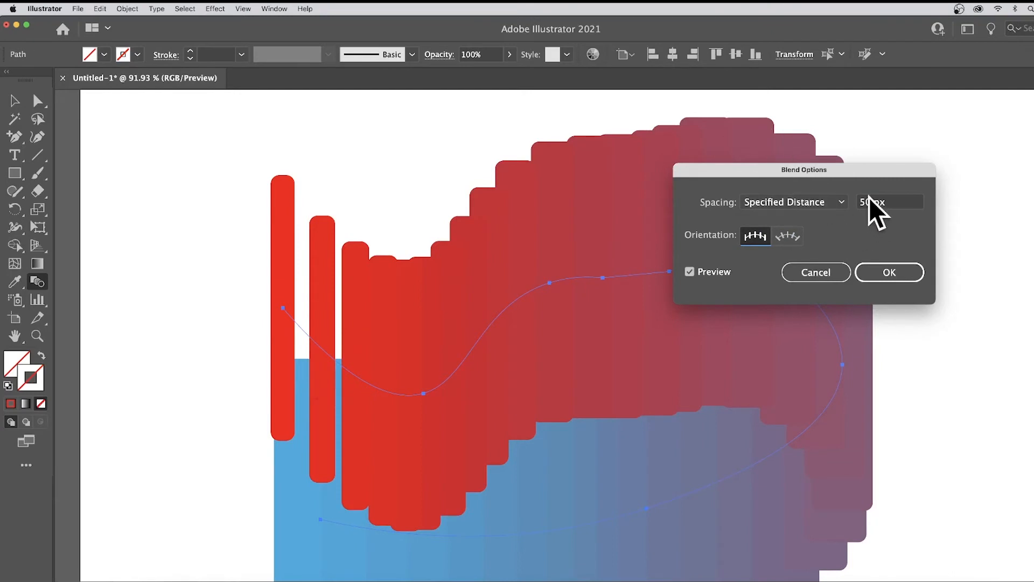
Set the blend spacing to Smooth Color and apply it
{"action": "left_click", "coordinate": [802, 203]}
{"action": "left_click", "coordinate": [784, 217]}
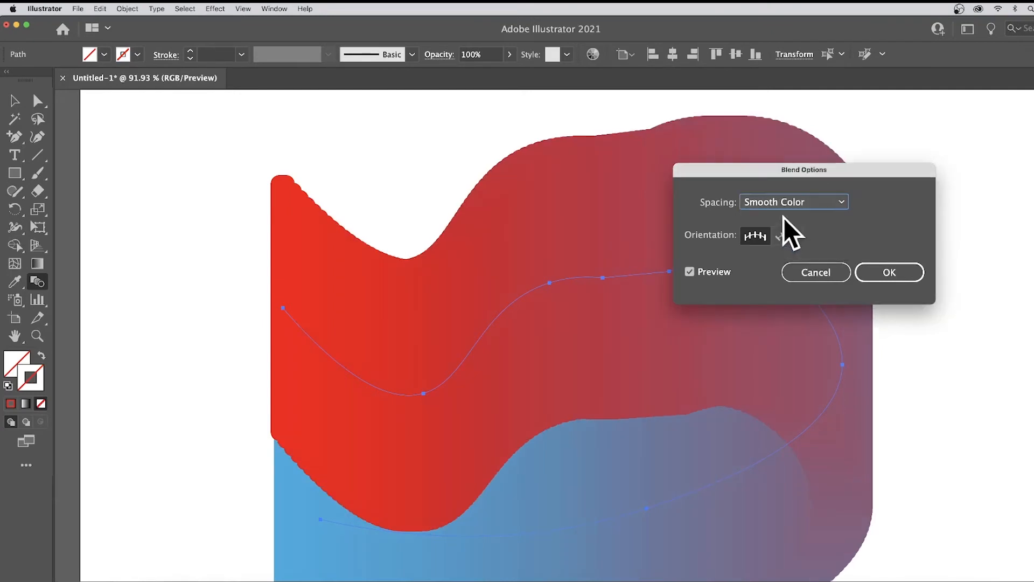
{"action": "left_click", "coordinate": [889, 273]}
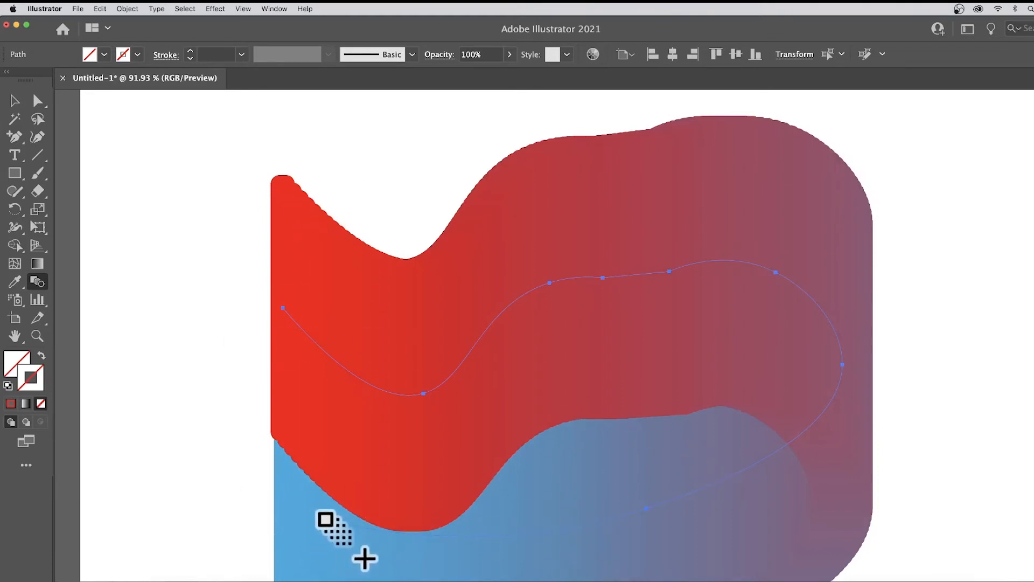
Extend the spine with the Curvature tool up around the red end, across the upper area and out beyond the blend's far side
{"action": "left_click", "coordinate": [38, 139]}
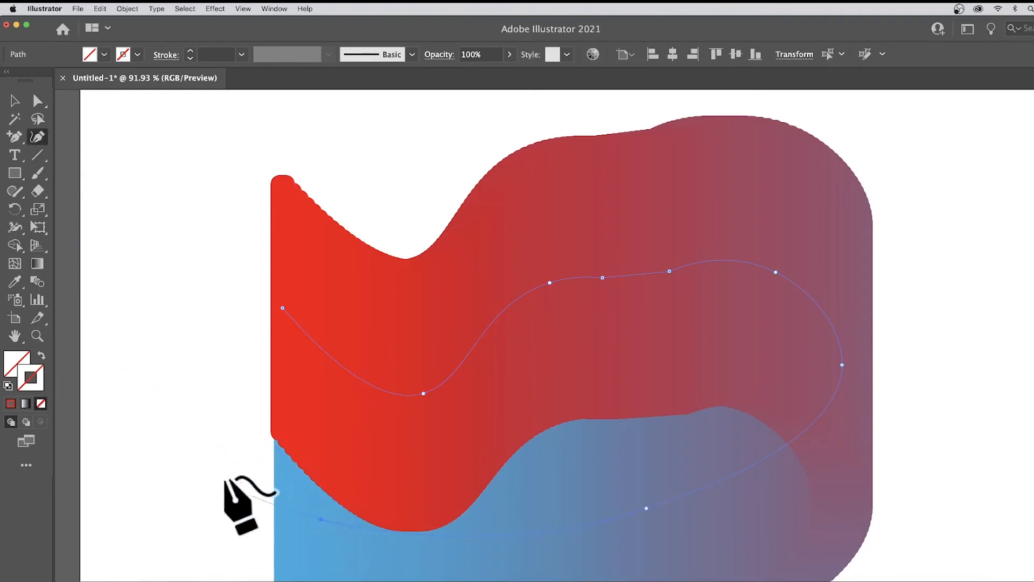
{"action": "left_click", "coordinate": [194, 441]}
{"action": "left_click", "coordinate": [158, 142]}
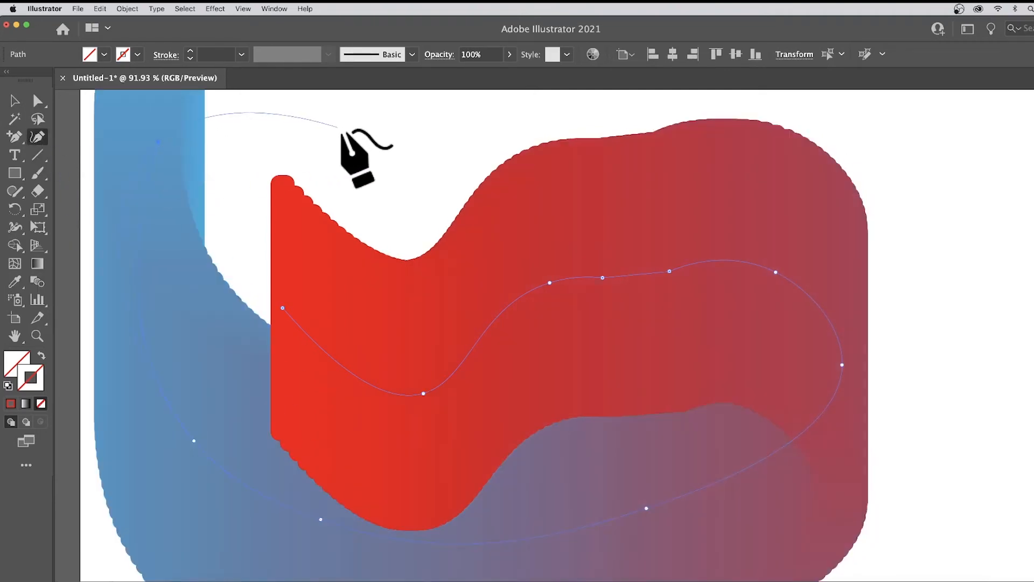
{"action": "left_click", "coordinate": [364, 129]}
{"action": "left_click", "coordinate": [627, 189]}
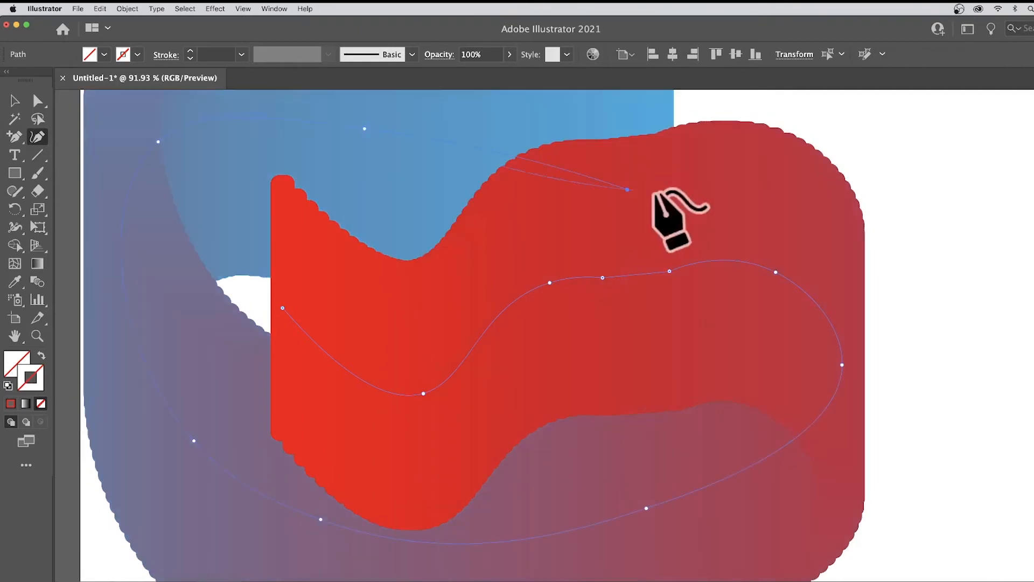
{"action": "left_click", "coordinate": [964, 261]}
Continue the spine back through the middle of the red area and loop it around the spine's starting point
{"action": "left_click", "coordinate": [671, 391]}
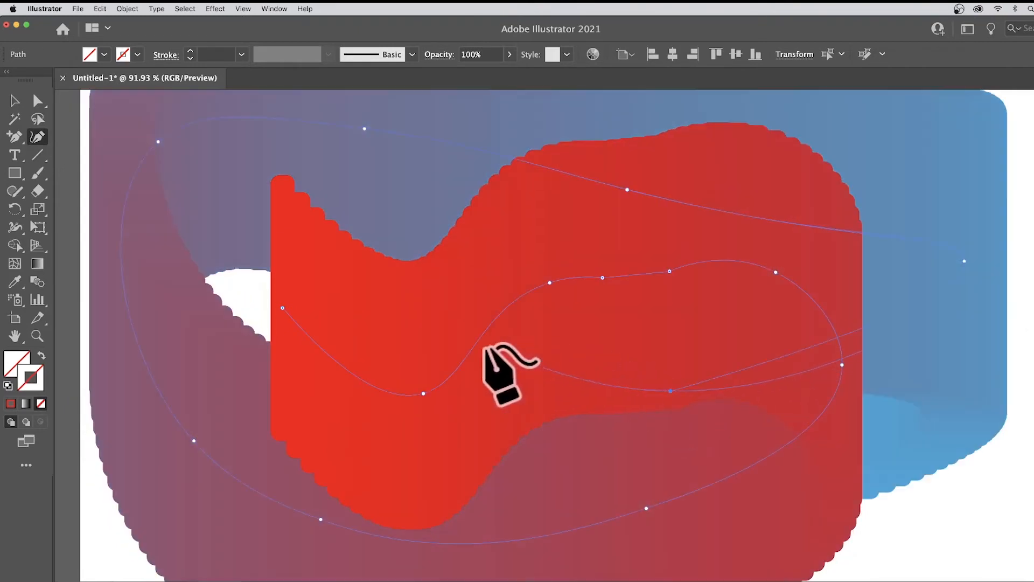
{"action": "left_click", "coordinate": [483, 343]}
{"action": "left_click", "coordinate": [360, 251]}
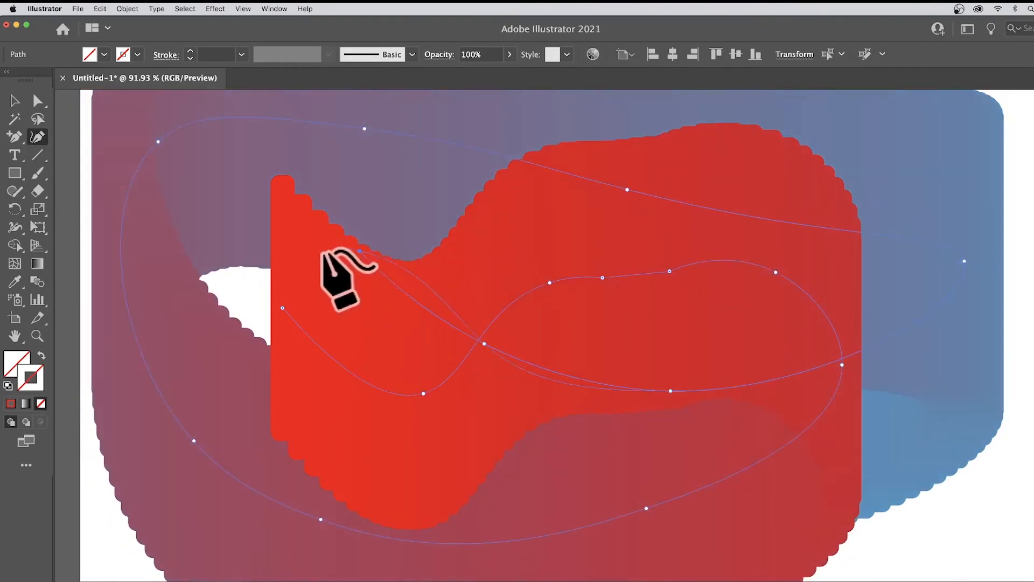
{"action": "left_click", "coordinate": [256, 284]}
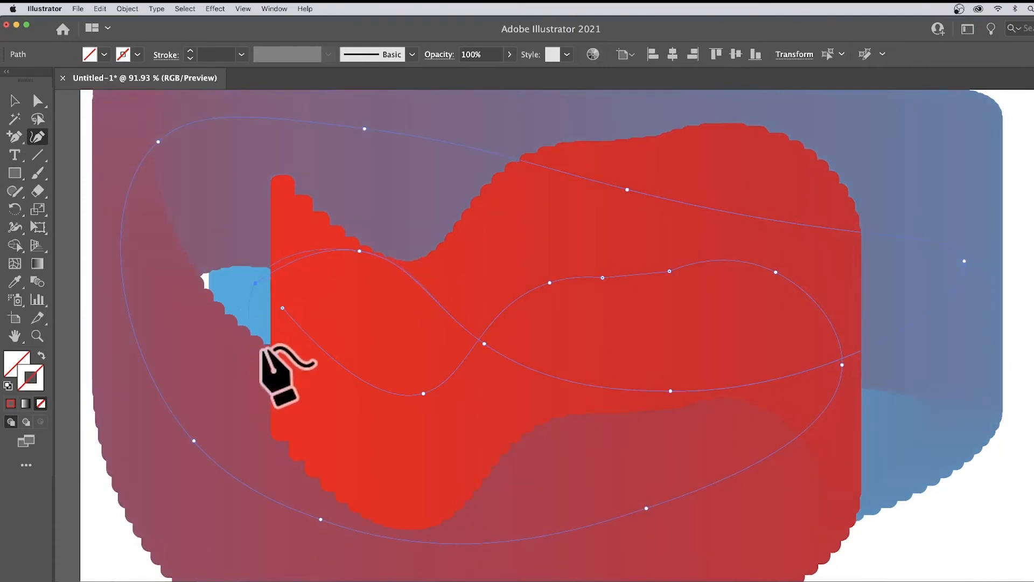
{"action": "left_click", "coordinate": [302, 410]}
{"action": "left_click", "coordinate": [523, 410]}
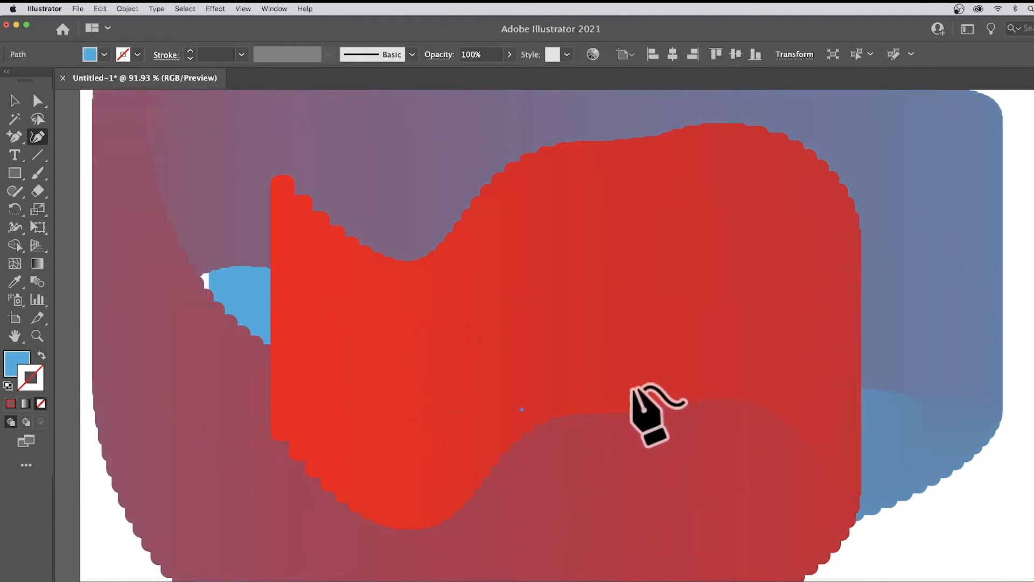
Undo the last few points added around the spine's starting point
{"action": "key", "text": "super+z"}
{"action": "key", "text": "super+z"}
{"action": "key", "text": "super+z"}
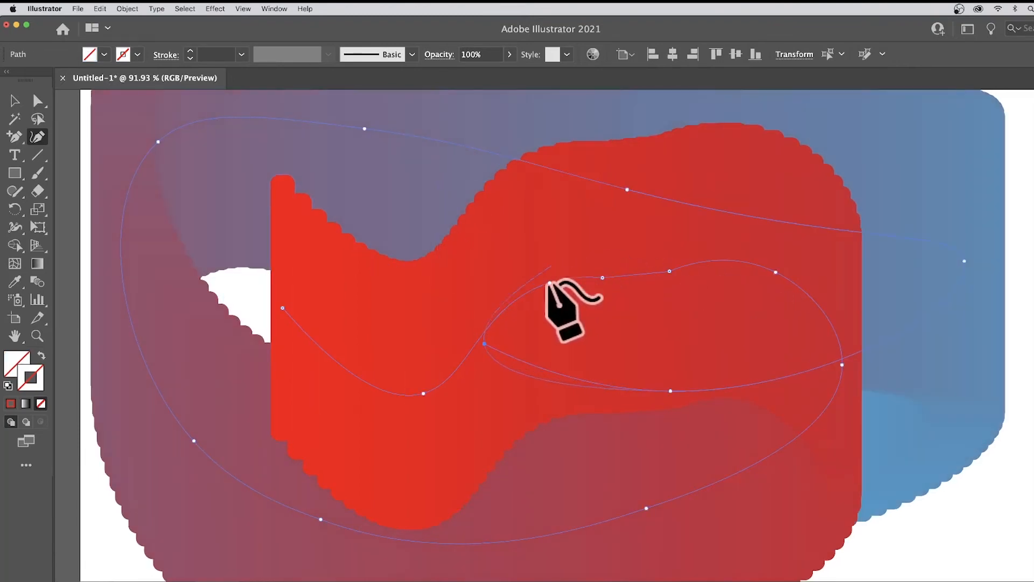
Reshape the spine by moving its first crest anchor far toward the red end and raising the neighbouring anchor
{"action": "left_click_drag", "start_coordinate": [550, 281], "coordinate": [207, 258]}
{"action": "left_click", "coordinate": [600, 275]}
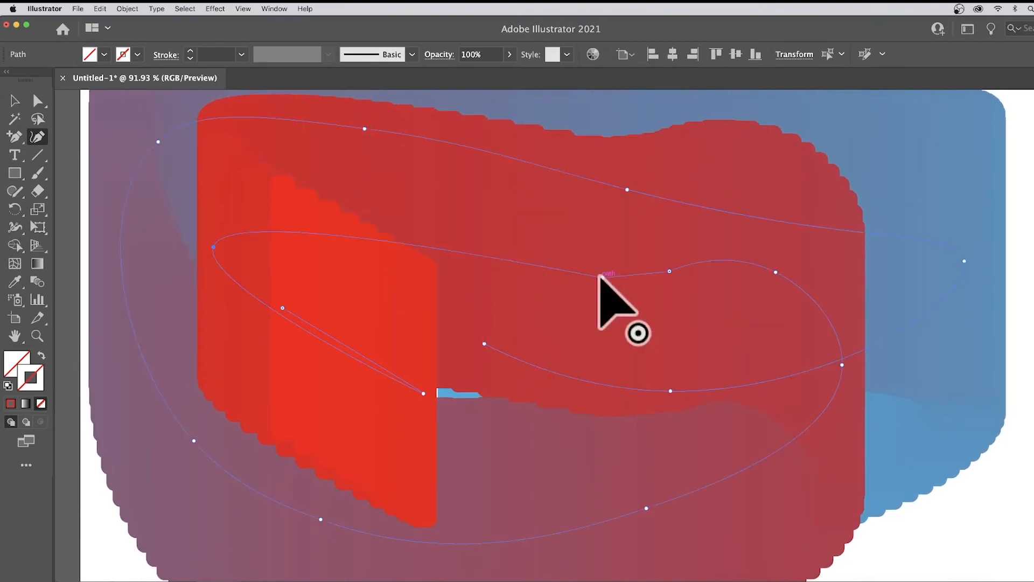
{"action": "left_click_drag", "start_coordinate": [602, 277], "coordinate": [625, 221]}
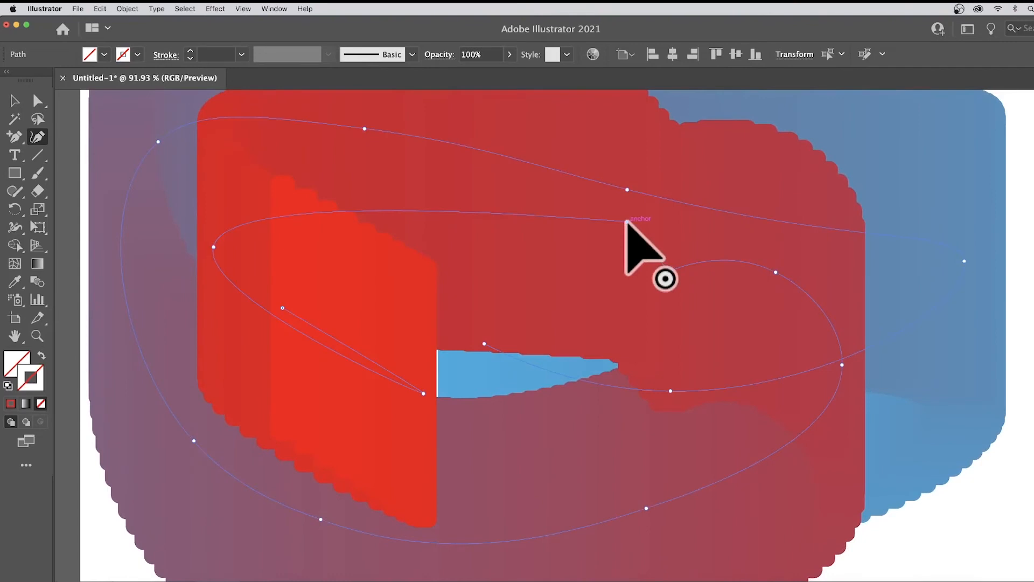
Undo the anchor moves, the looping spine points and the Smooth Color spacing, back to the short spine extension at the blue end
{"action": "key", "text": "super+z"}
{"action": "key", "text": "super+z"}
{"action": "key", "text": "super+z"}
{"action": "key", "text": "super+z"}
{"action": "key", "text": "super+z"}
{"action": "key", "text": "super+z"}
{"action": "key", "text": "super+z"}
{"action": "key", "text": "super+z"}
{"action": "key", "text": "super+z"}
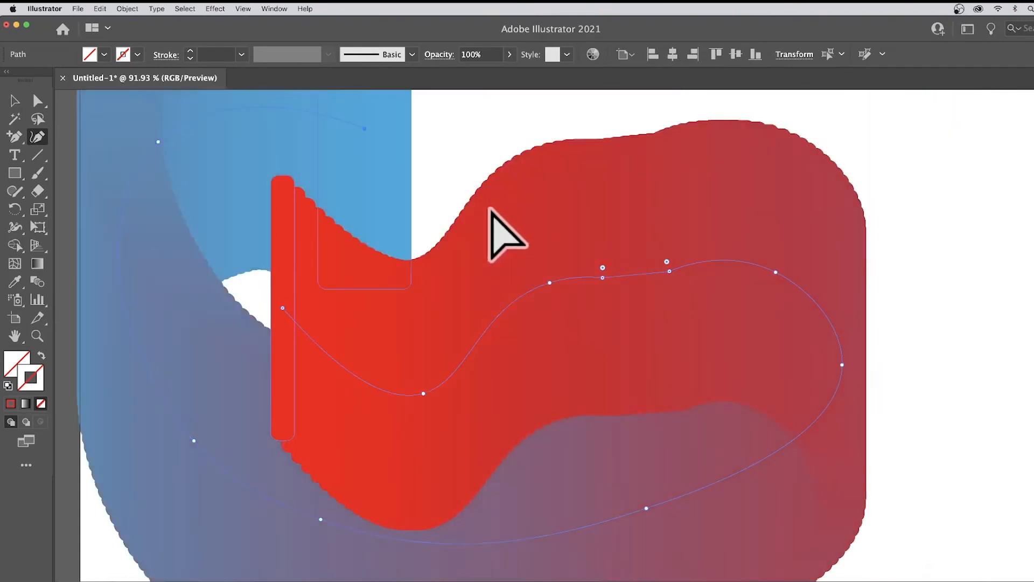
{"action": "key", "text": "super+z"}
{"action": "key", "text": "super+z"}
{"action": "key", "text": "super+z"}
{"action": "key", "text": "super+z"}
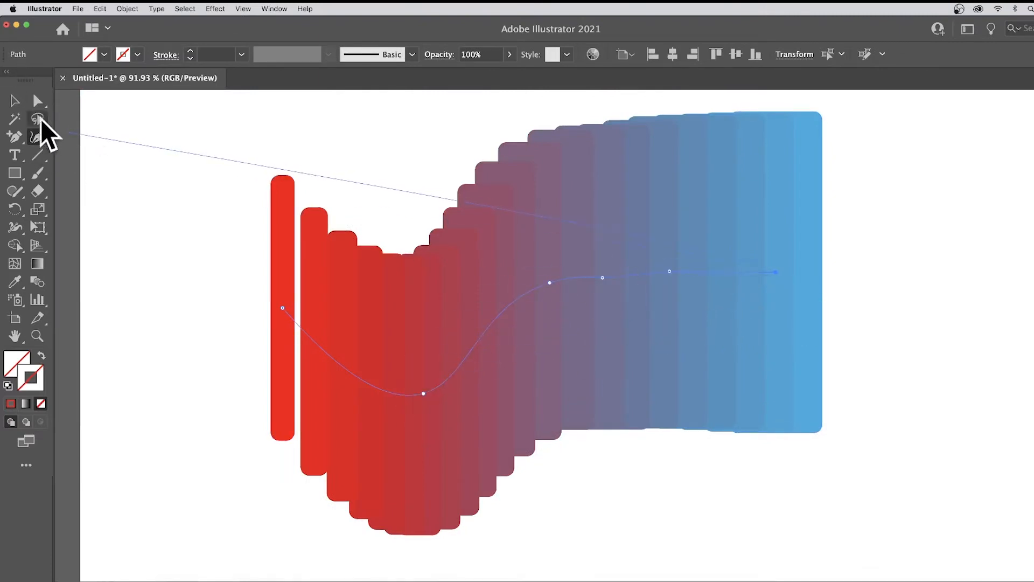
Reshape the spine with the Direct Selection tool, pulling the anchor near the blue end down and bending the crest segment sharply upward
{"action": "left_click", "coordinate": [37, 101]}
{"action": "left_click", "coordinate": [627, 275]}
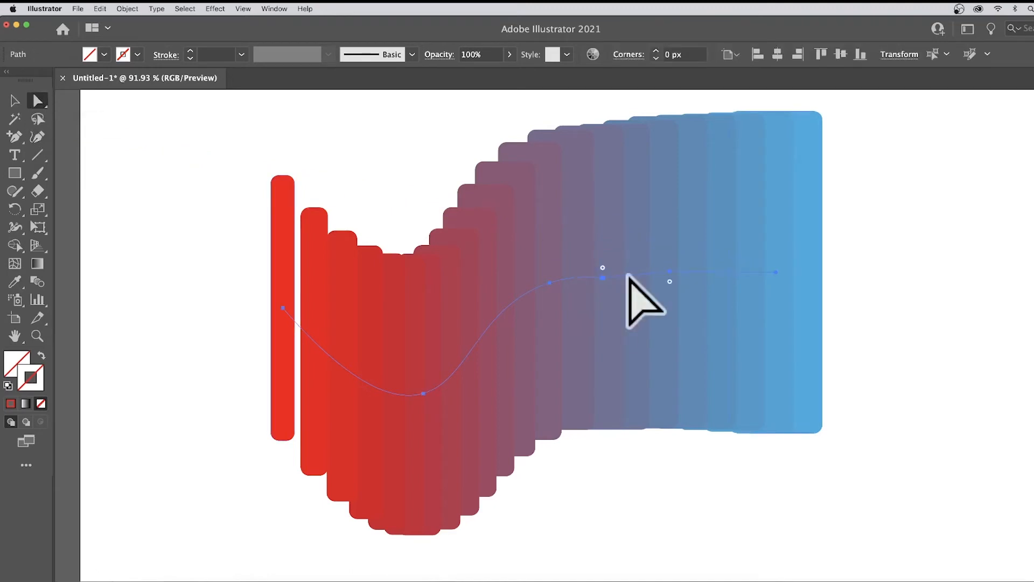
{"action": "left_click_drag", "start_coordinate": [670, 275], "coordinate": [488, 367]}
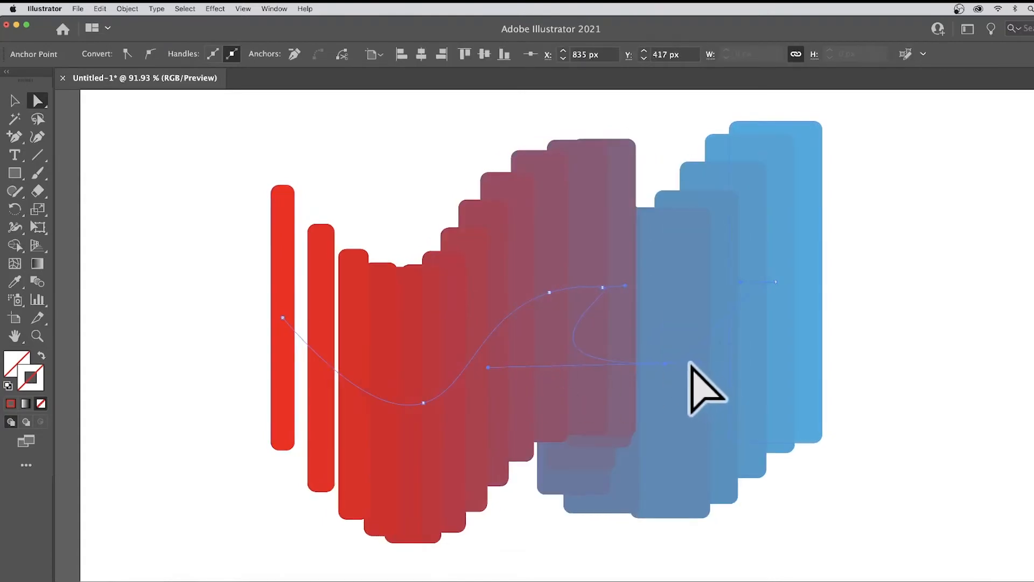
{"action": "left_click_drag", "start_coordinate": [766, 395], "coordinate": [807, 447]}
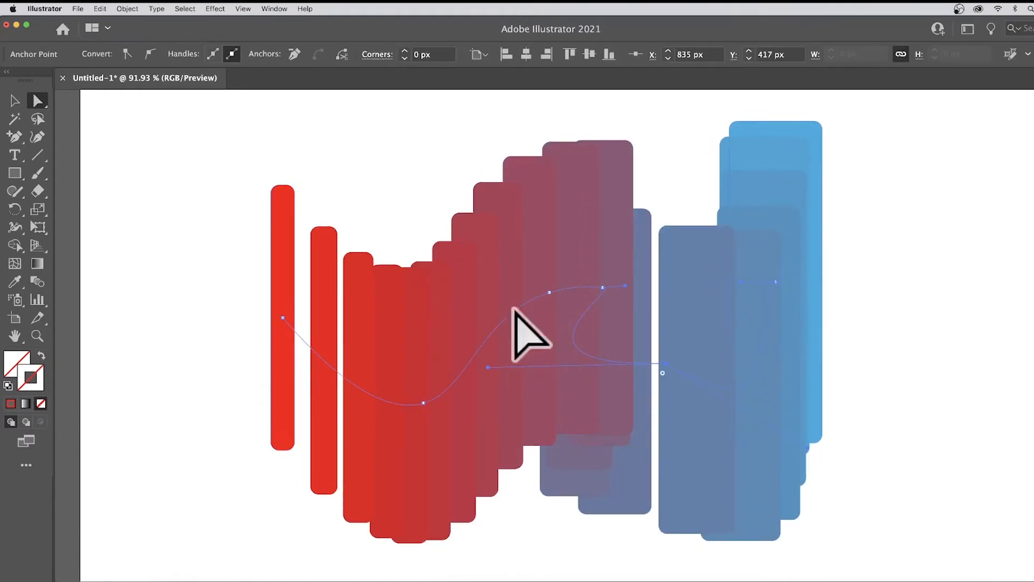
{"action": "left_click_drag", "start_coordinate": [570, 281], "coordinate": [447, 167]}
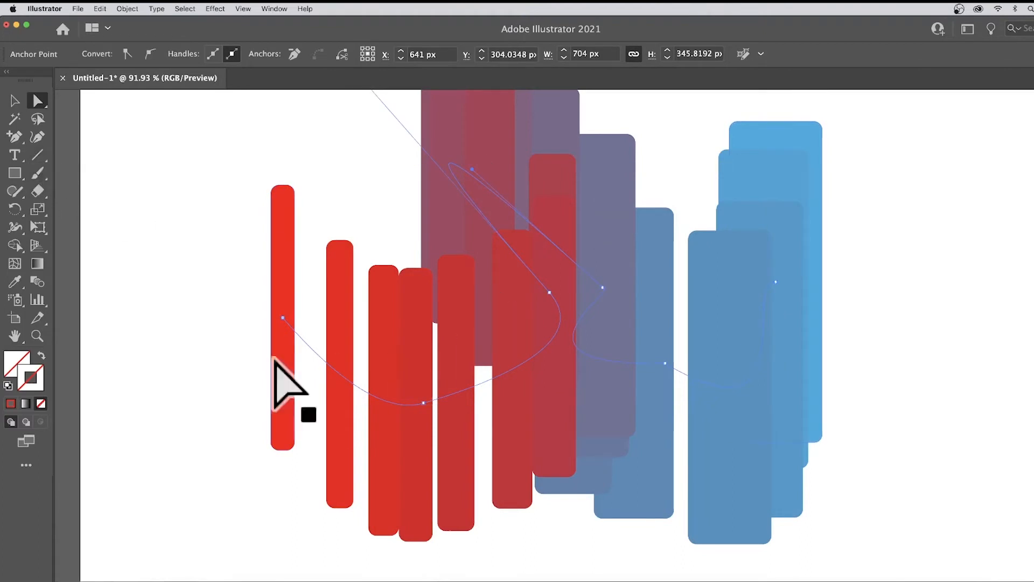
Draw a steep, nearly vertical straight line beside the red end of the blend with the Line Segment tool
{"action": "left_click", "coordinate": [34, 156]}
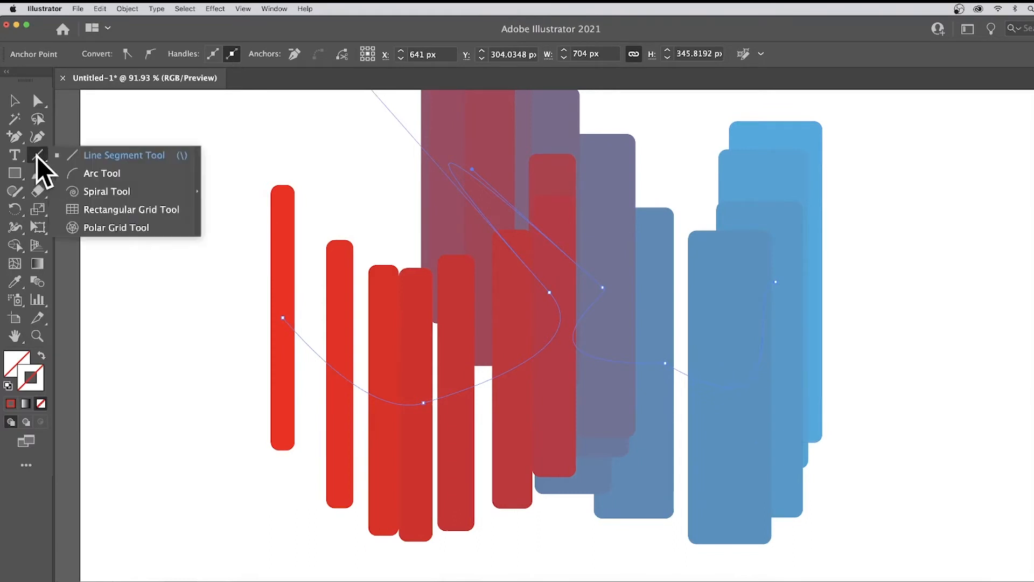
{"action": "left_click", "coordinate": [128, 156]}
{"action": "left_click_drag", "start_coordinate": [176, 204], "coordinate": [158, 505]}
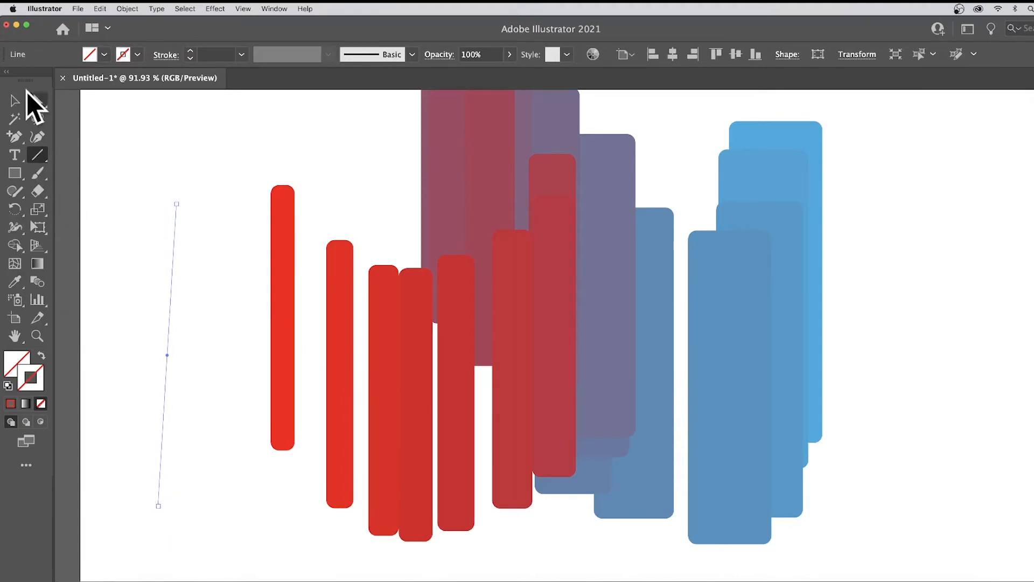
Select the straight line together with the blend and replace the blend's spine with the line
{"action": "left_click", "coordinate": [15, 101]}
{"action": "left_click_drag", "start_coordinate": [108, 143], "coordinate": [663, 410]}
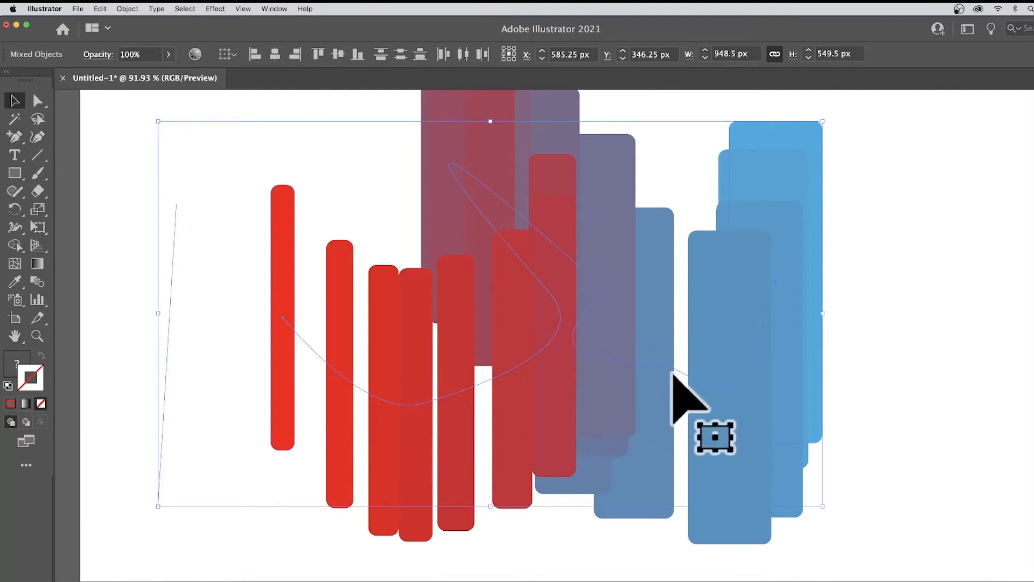
{"action": "left_click", "coordinate": [131, 8]}
{"action": "mouse_move", "coordinate": [134, 318]}
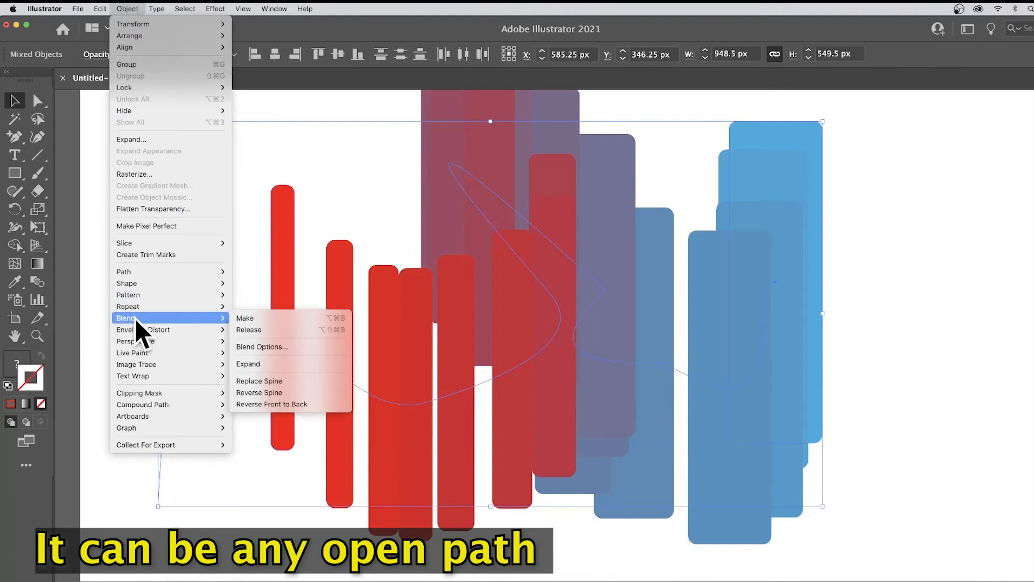
{"action": "left_click", "coordinate": [274, 379]}
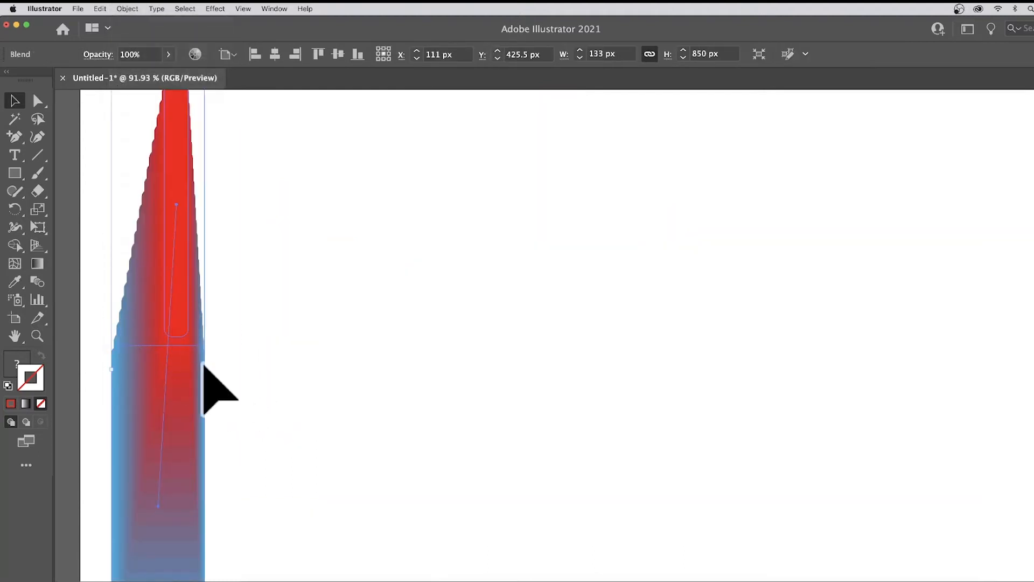
Stretch the blend to a width of 1020.5 px and adjust the upper anchor of its straight spine with the Direct Selection tool
{"action": "left_click_drag", "start_coordinate": [213, 379], "coordinate": [833, 409]}
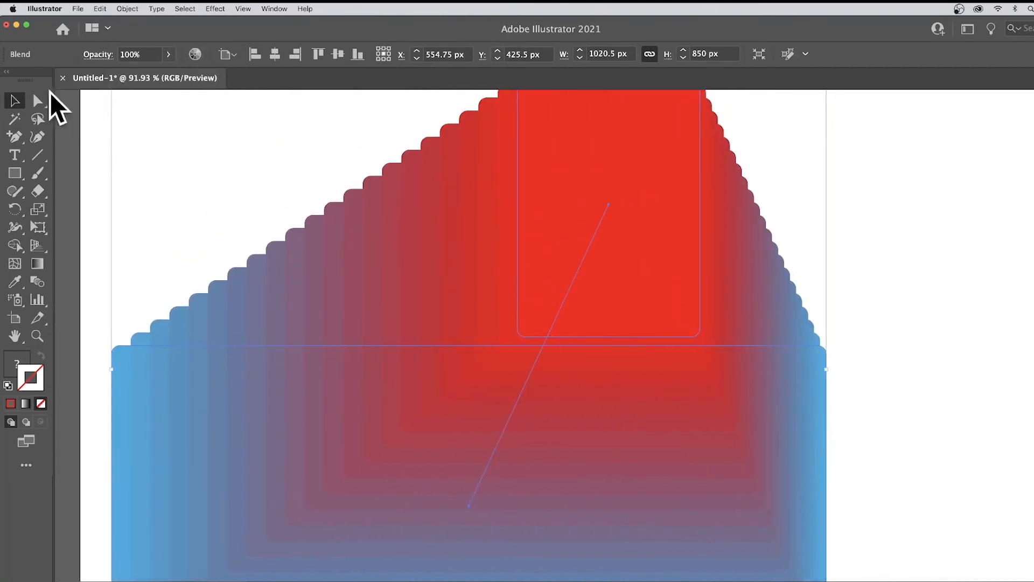
{"action": "left_click", "coordinate": [37, 100]}
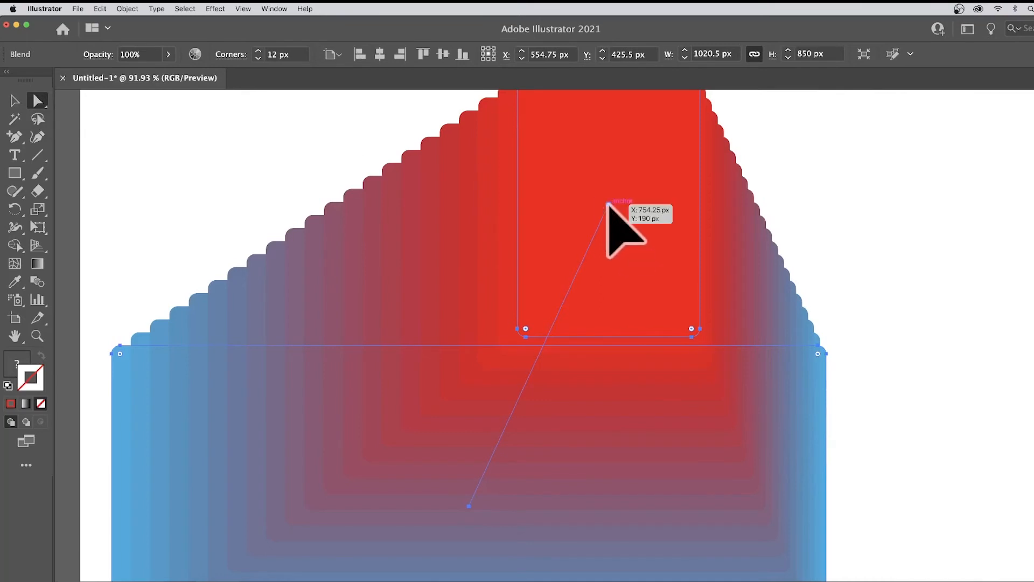
{"action": "left_click_drag", "start_coordinate": [607, 204], "coordinate": [420, 251]}
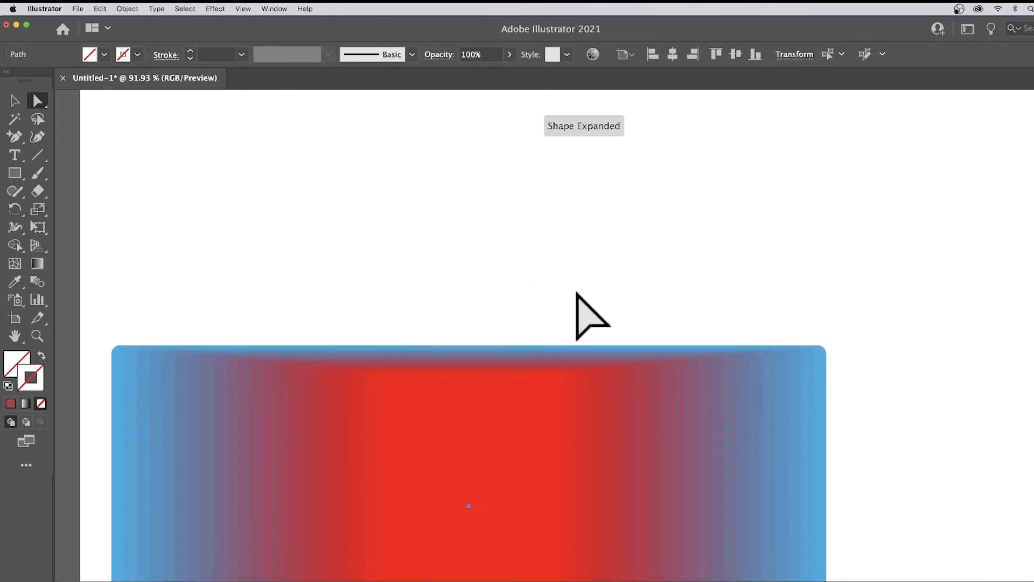
Delete the large blue rounded rectangle and the remaining red shape so the artboard is empty
{"action": "left_click", "coordinate": [587, 312]}
{"action": "left_click", "coordinate": [619, 376]}
{"action": "left_click", "coordinate": [17, 101]}
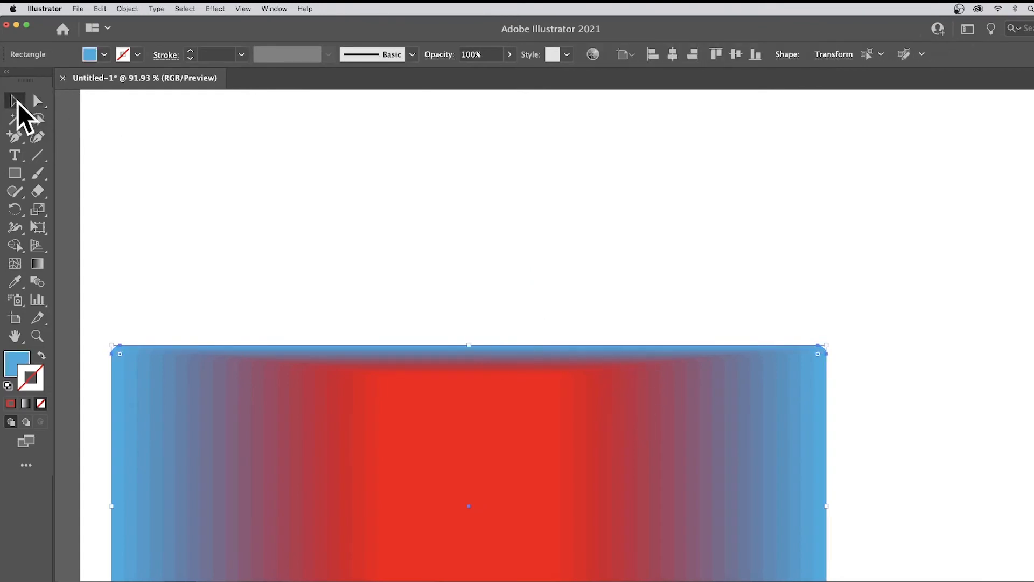
{"action": "key", "text": "Delete"}
{"action": "left_click", "coordinate": [435, 467]}
{"action": "key", "text": "Delete"}
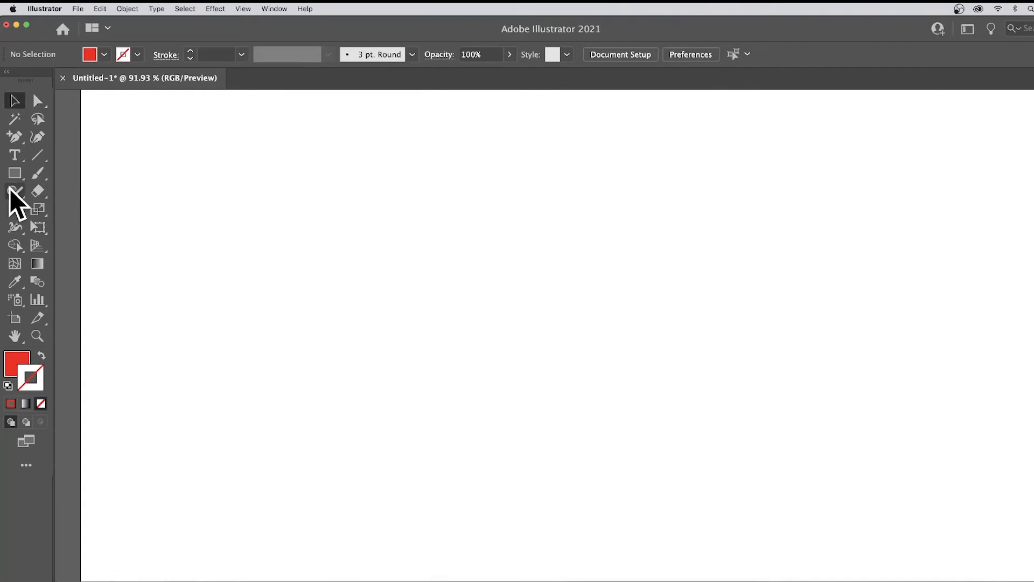
Draw a large red star near the artboard's upper-left corner and a much smaller one well to its right with the Star tool
{"action": "left_click_drag", "start_coordinate": [21, 174], "coordinate": [63, 246]}
{"action": "left_click_drag", "start_coordinate": [229, 207], "coordinate": [308, 276]}
{"action": "left_click_drag", "start_coordinate": [798, 328], "coordinate": [785, 343]}
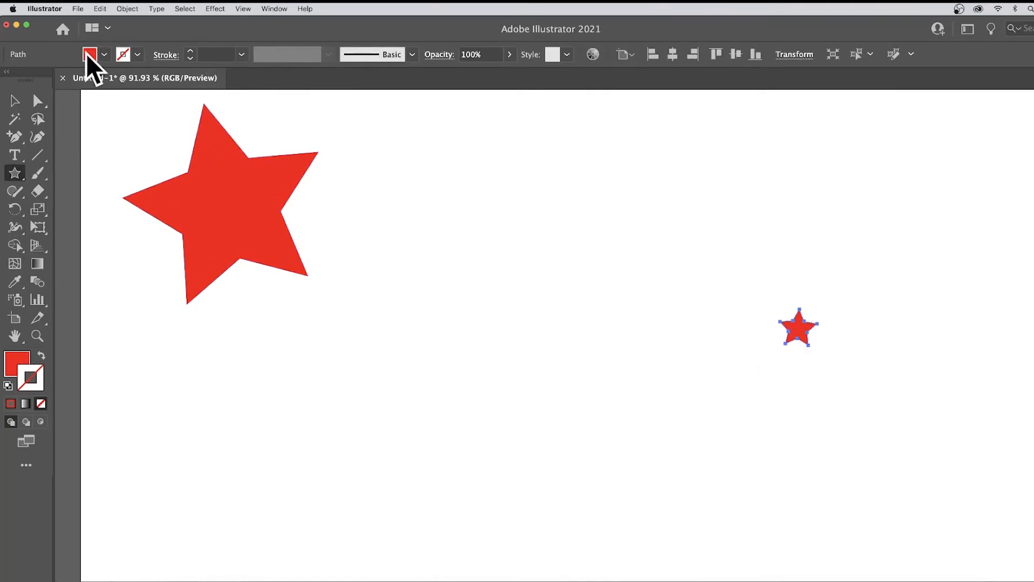
Fill the small star with a medium green swatch
{"action": "left_click", "coordinate": [104, 55]}
{"action": "left_click", "coordinate": [52, 90]}
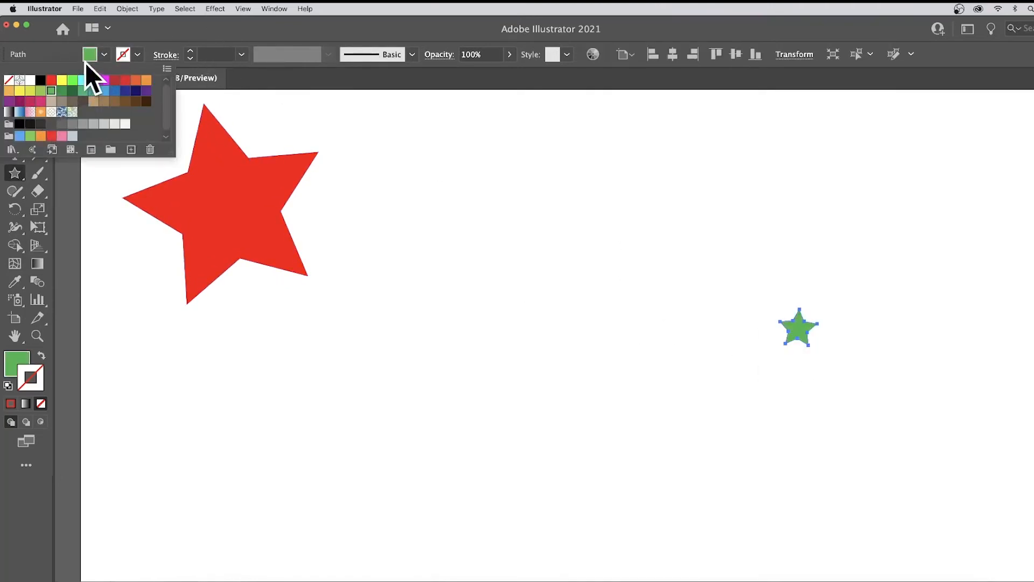
{"action": "left_click", "coordinate": [63, 51]}
Move both stars a little lower on the artboard and blend the large red star with the small green one
{"action": "left_click", "coordinate": [15, 101]}
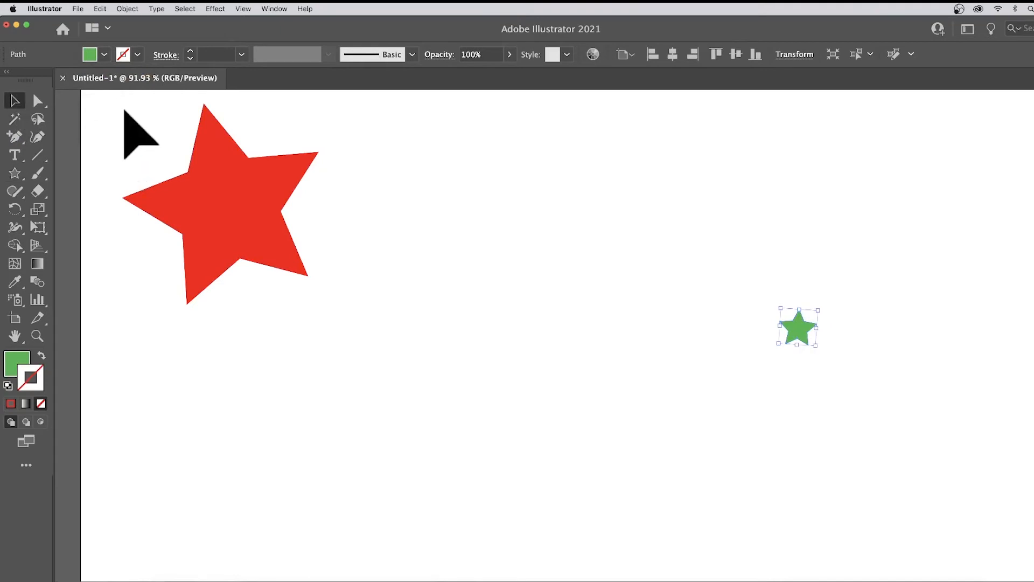
{"action": "left_click_drag", "start_coordinate": [125, 111], "coordinate": [858, 401]}
{"action": "left_click_drag", "start_coordinate": [203, 197], "coordinate": [219, 283]}
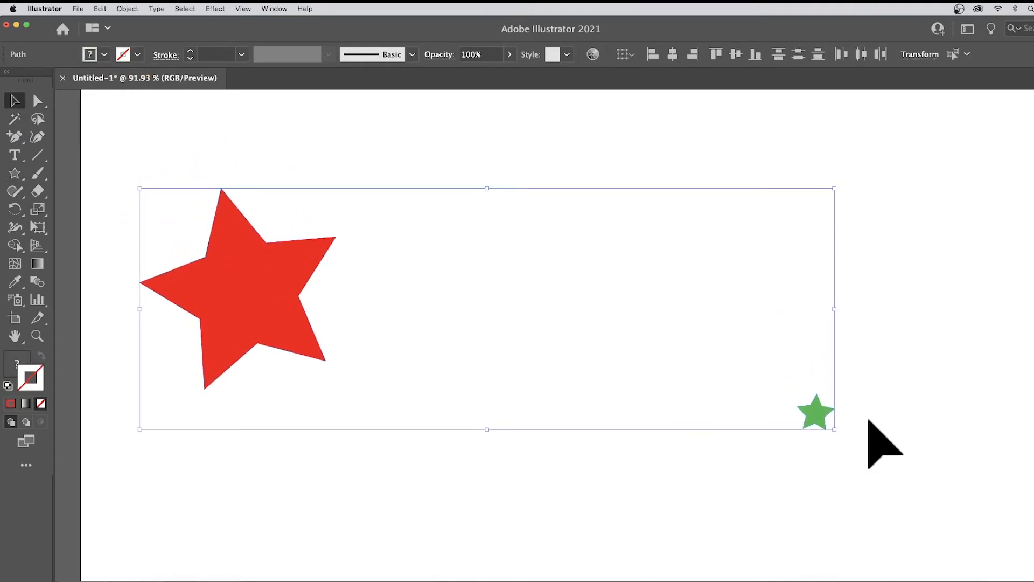
{"action": "left_click", "coordinate": [37, 281]}
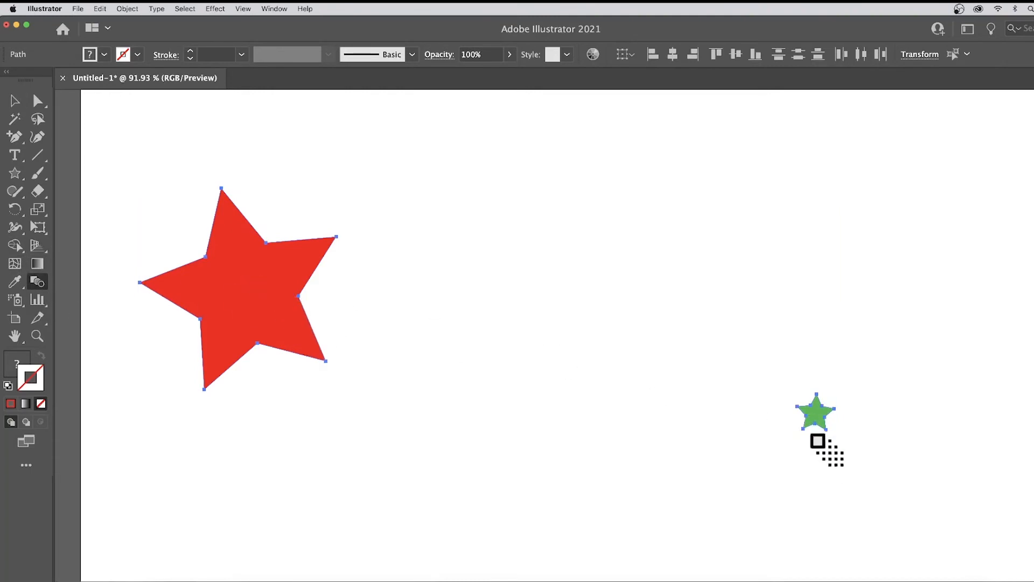
{"action": "left_click", "coordinate": [808, 410]}
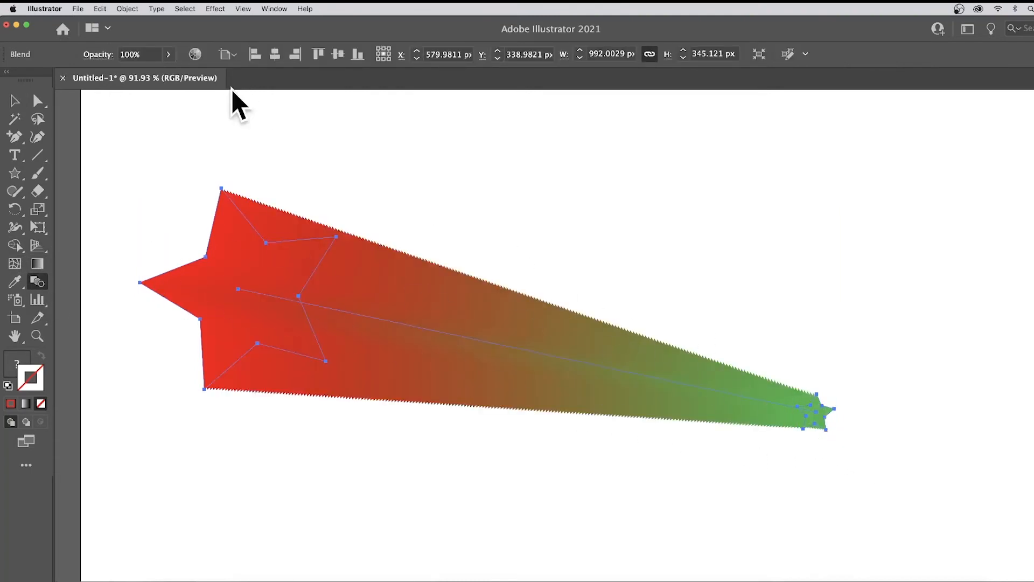
Delete the star blend and place a line of "Lorem ipsum" placeholder text with the Type tool
{"action": "key", "text": "Delete"}
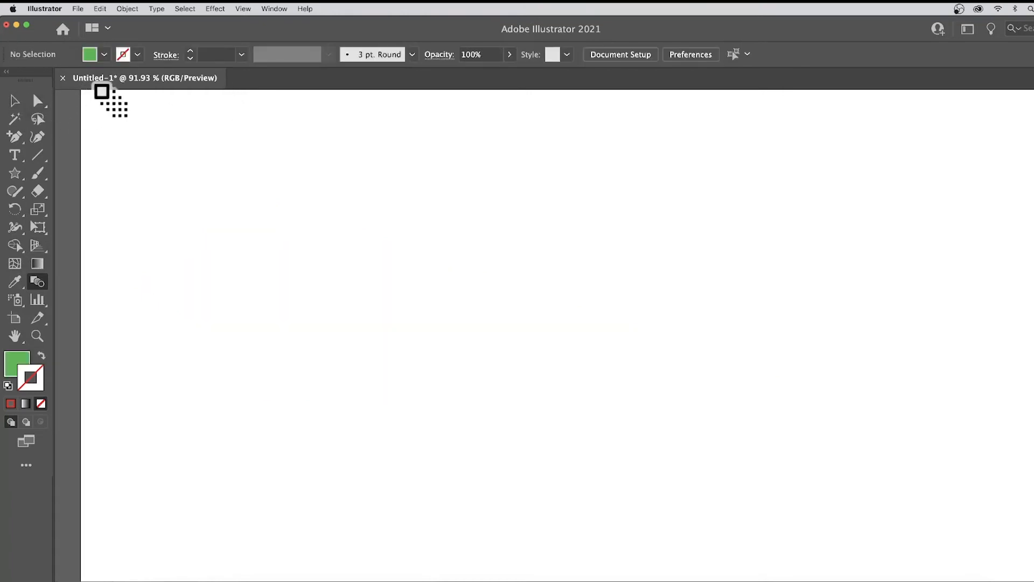
{"action": "left_click", "coordinate": [21, 176]}
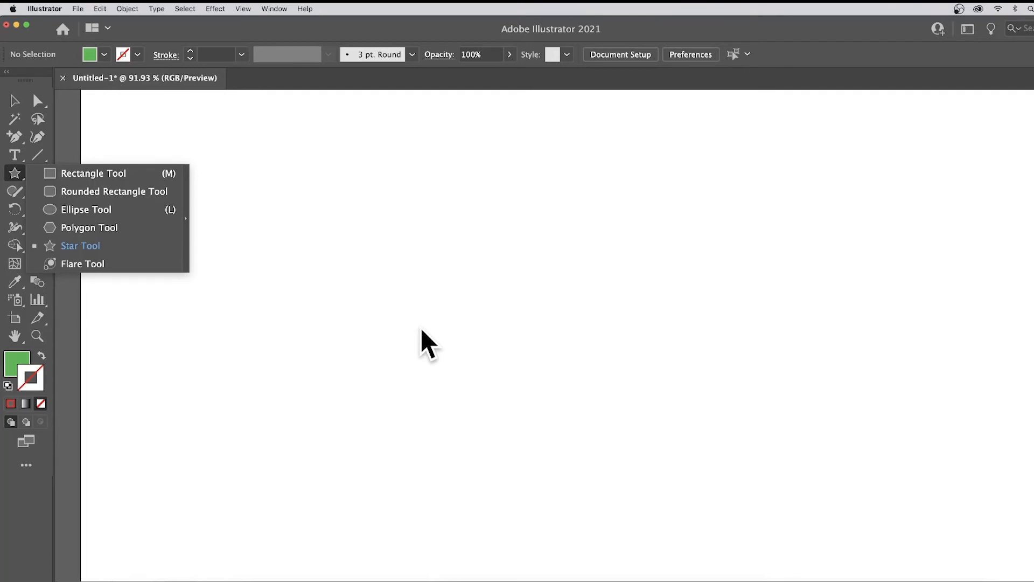
{"action": "left_click", "coordinate": [14, 156]}
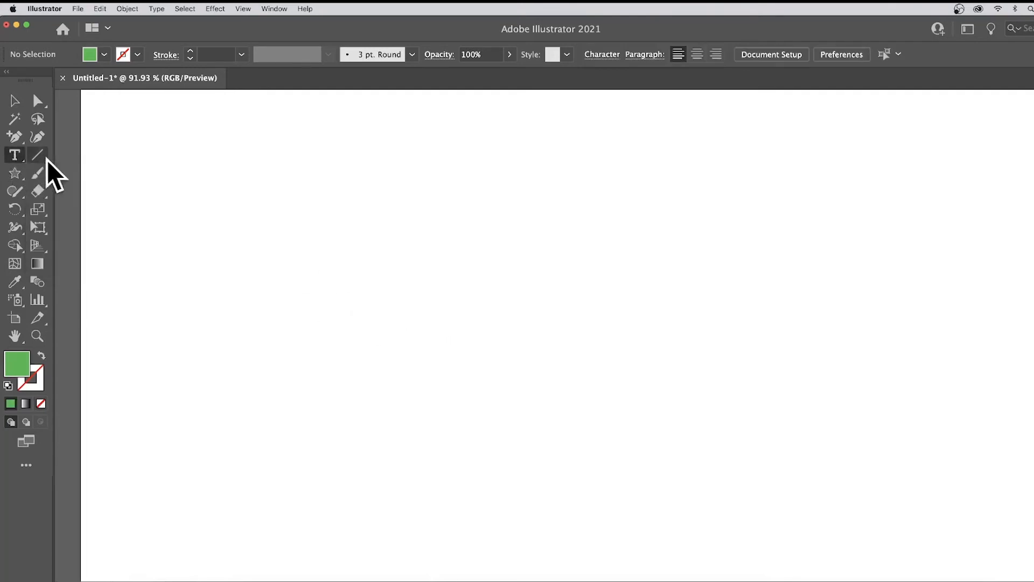
{"action": "left_click", "coordinate": [16, 158]}
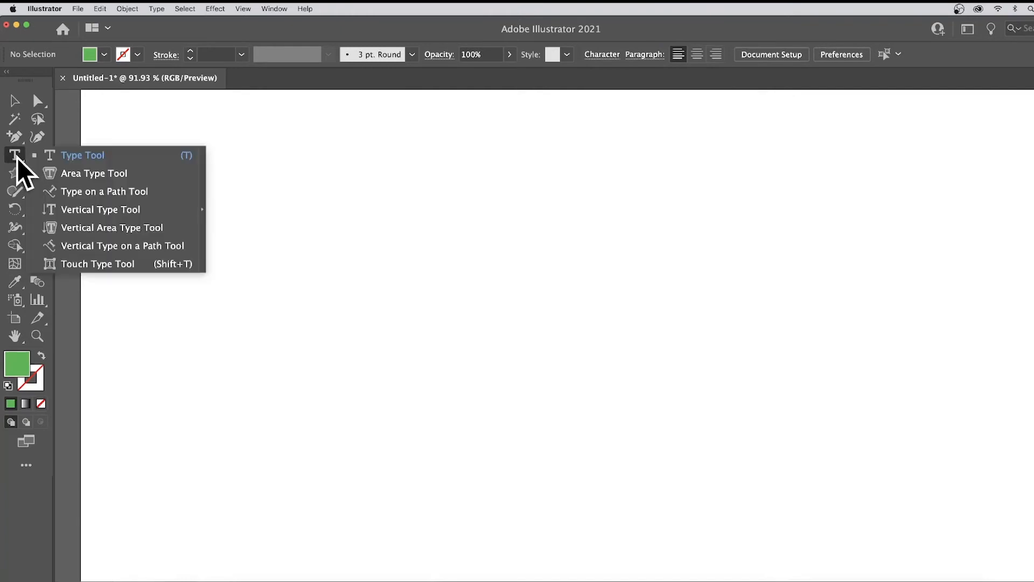
{"action": "left_click", "coordinate": [85, 157]}
{"action": "left_click", "coordinate": [282, 257]}
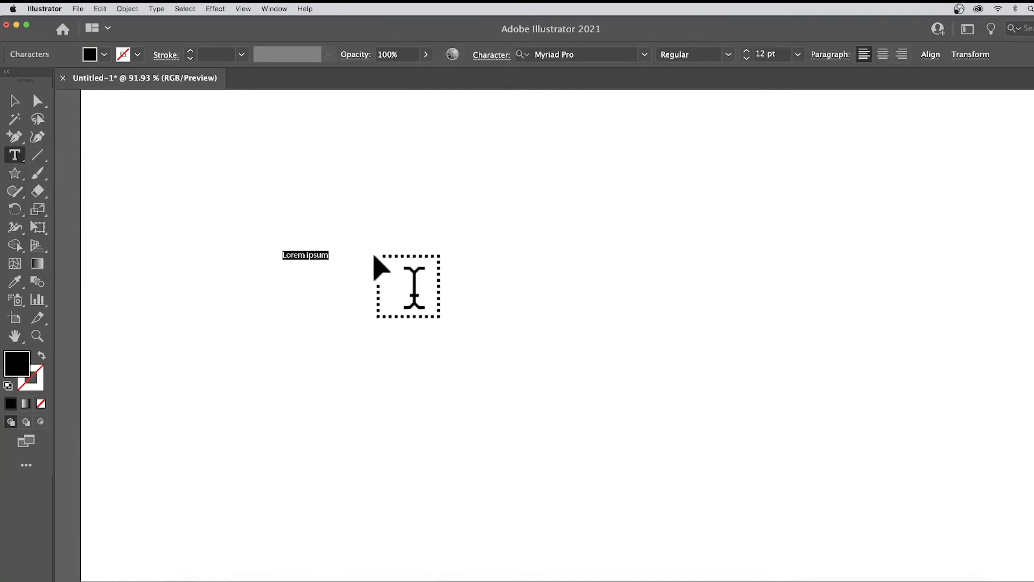
Enlarge the placeholder text to about 70.4 pt and place a duplicate of it toward the artboard's lower right
{"action": "left_click", "coordinate": [14, 101]}
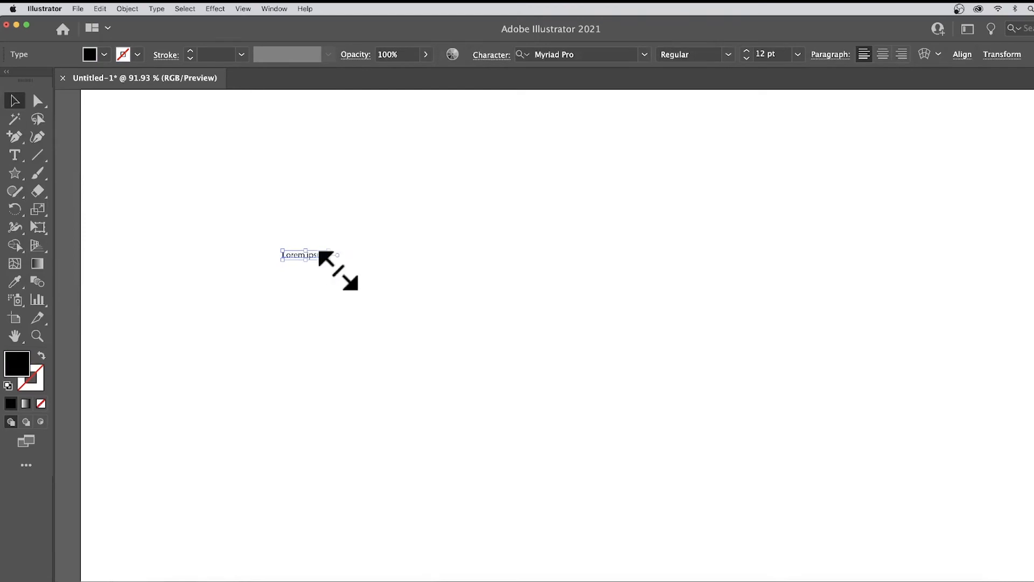
{"action": "left_click_drag", "start_coordinate": [327, 260], "coordinate": [754, 388]}
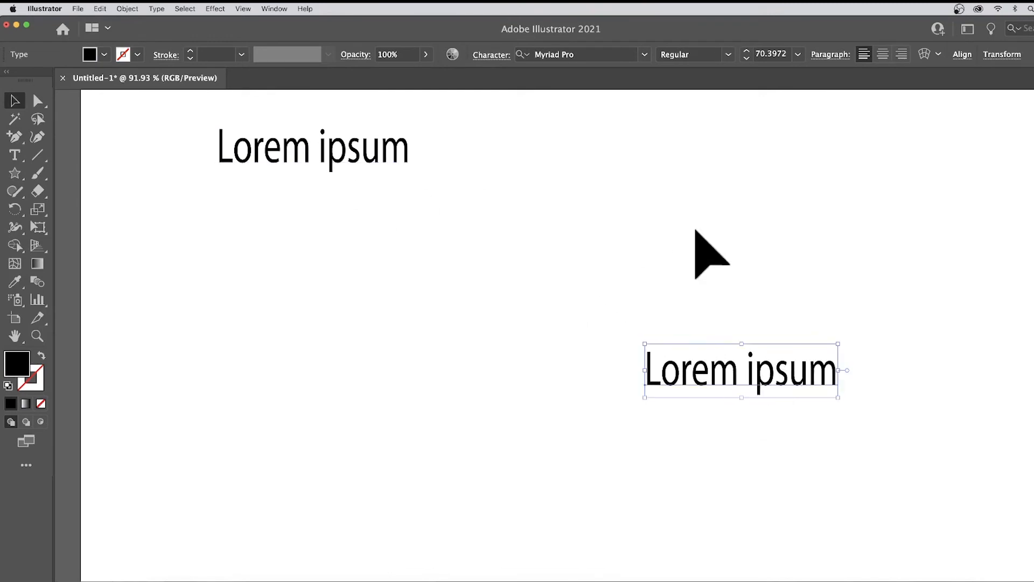
Set the lower "Lorem ipsum" copy in the Skia font and reshape it wider and shorter, to about 59.9 pt
{"action": "left_click", "coordinate": [645, 56]}
{"action": "left_click", "coordinate": [556, 290]}
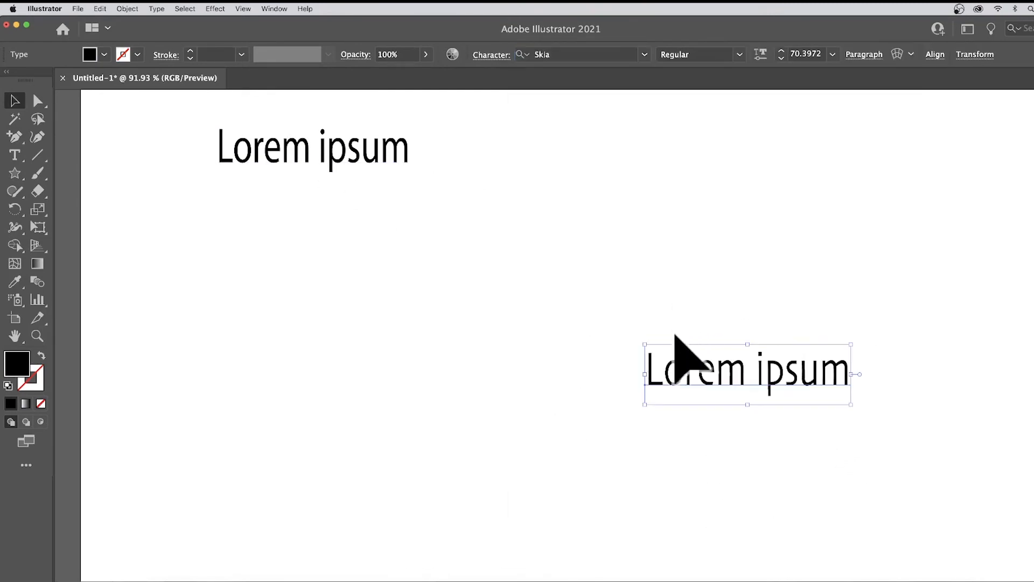
{"action": "left_click_drag", "start_coordinate": [643, 350], "coordinate": [623, 360]}
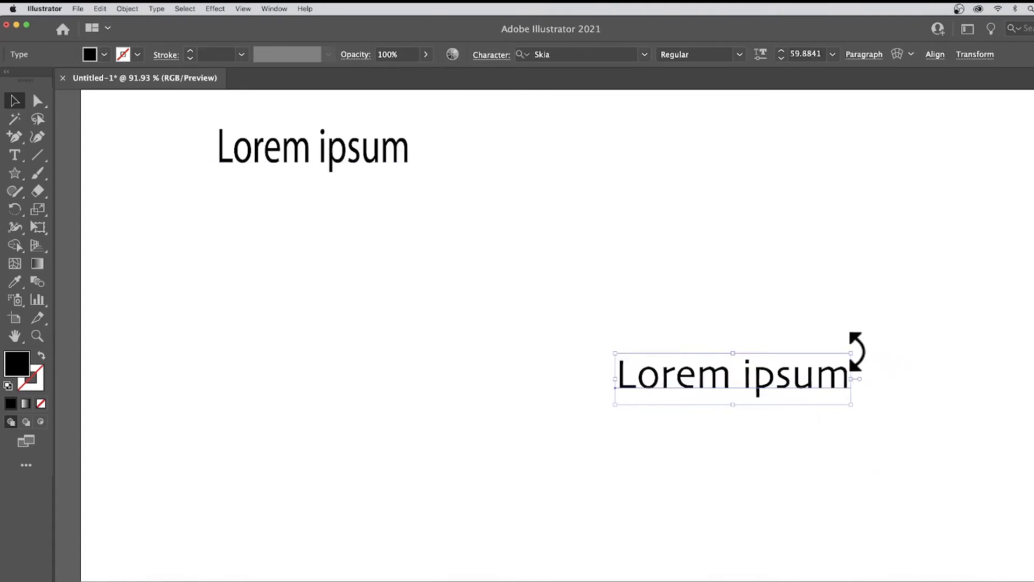
Fill the lower "Lorem ipsum" copy with bright green
{"action": "left_click", "coordinate": [104, 55]}
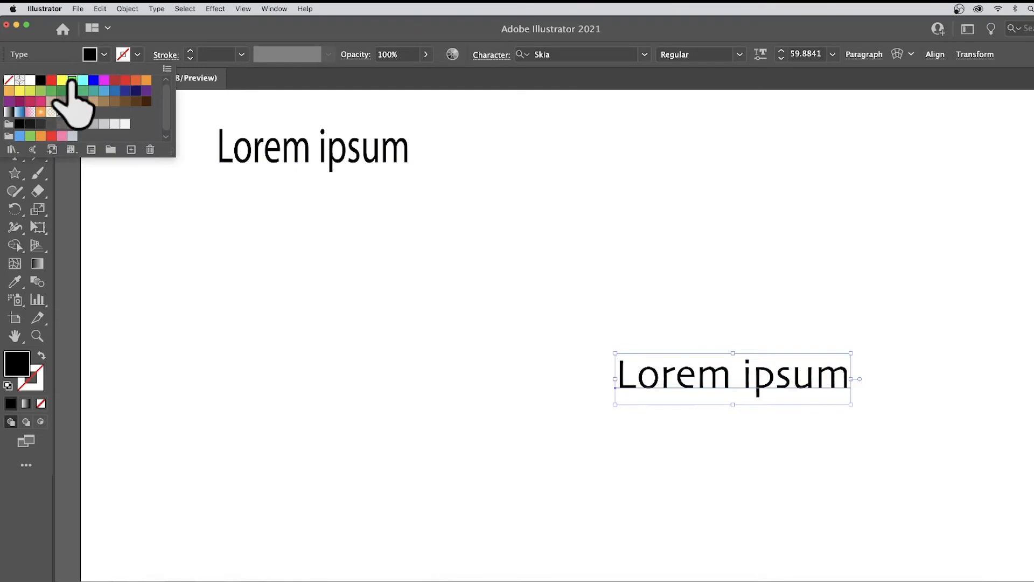
{"action": "left_click", "coordinate": [70, 79]}
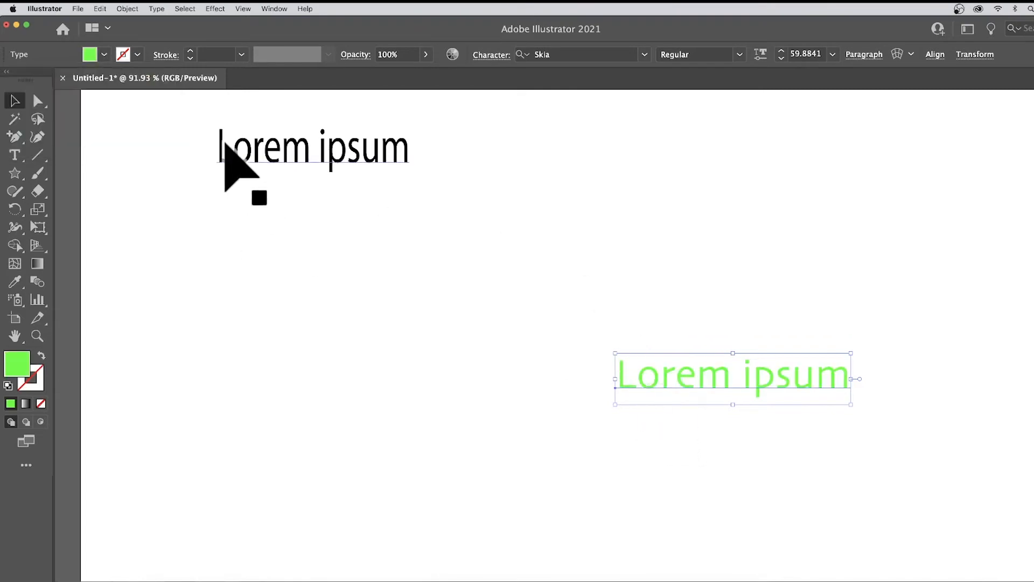
Blend the black "Lorem ipsum" text into the bright green copy with the Blend tool
{"action": "left_click", "coordinate": [226, 218]}
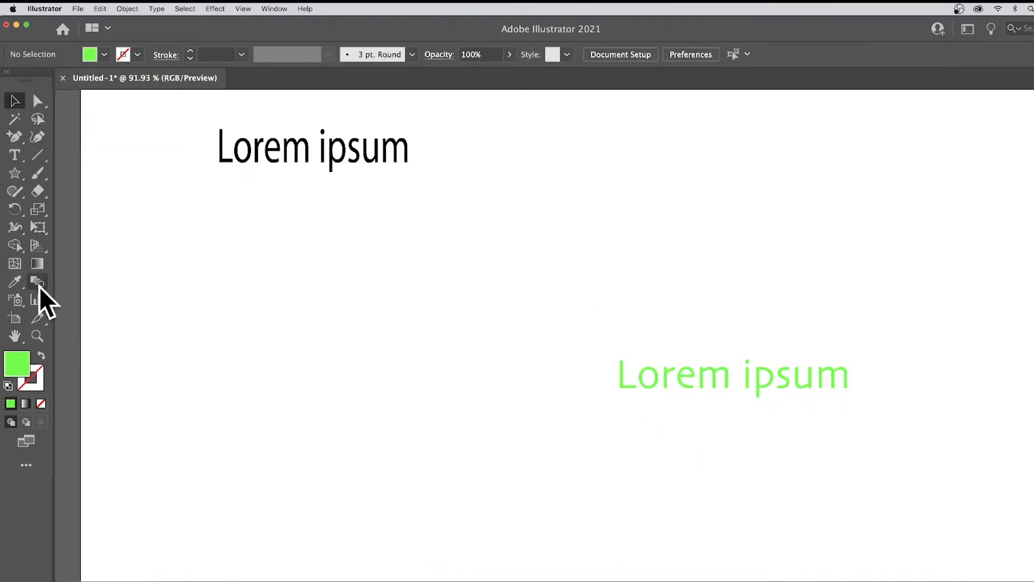
{"action": "left_click", "coordinate": [273, 149]}
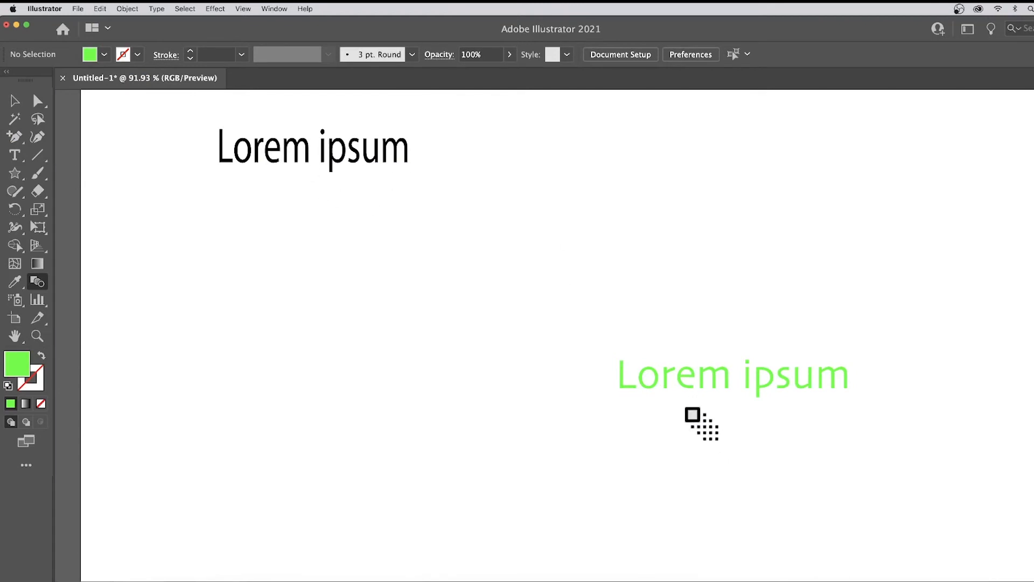
{"action": "left_click", "coordinate": [688, 374]}
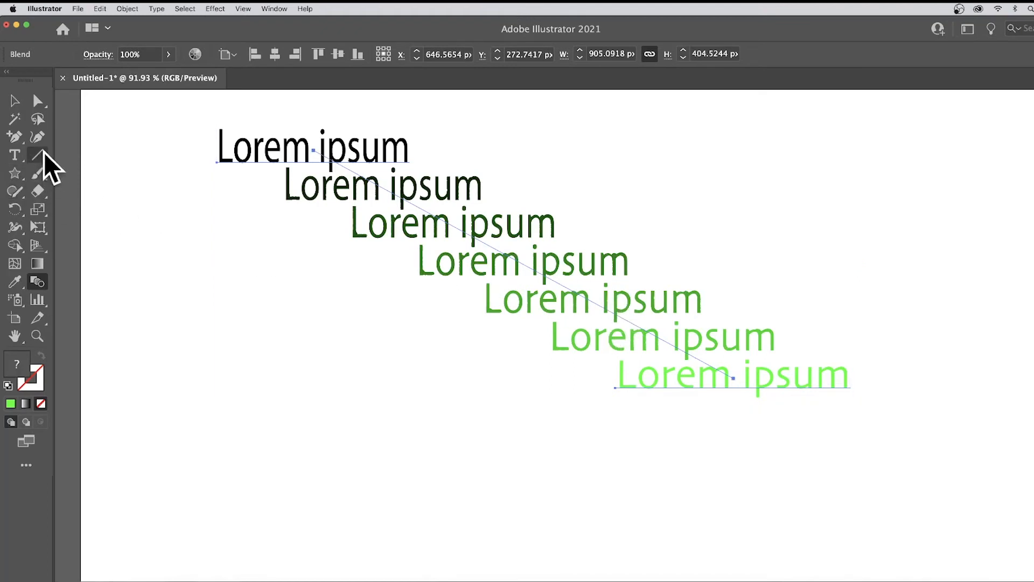
Insert "fjfdjjfj" directly before "ipsum" in the blend's bright green end text with the Type tool
{"action": "left_click", "coordinate": [15, 155]}
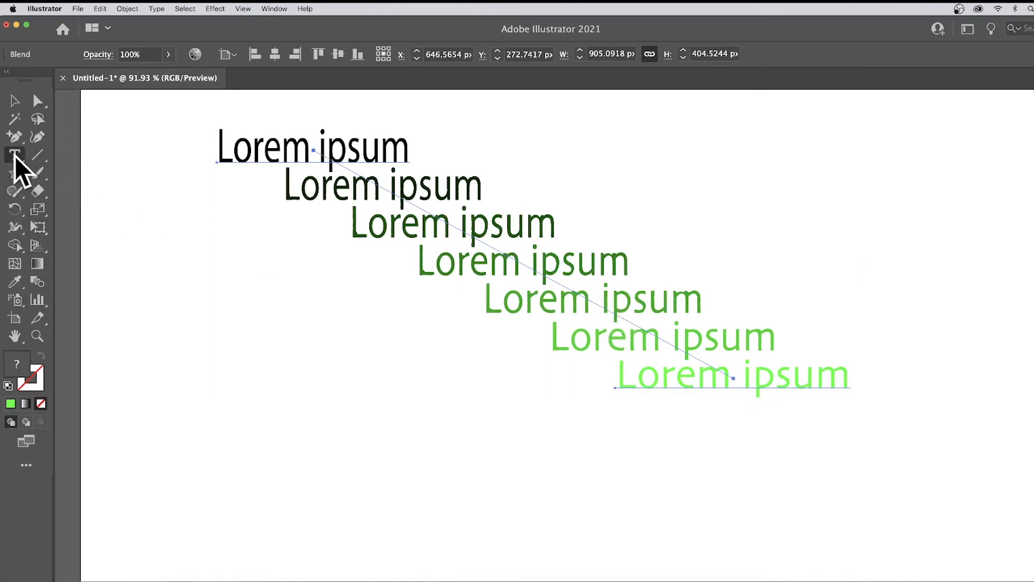
{"action": "left_click_drag", "start_coordinate": [10, 156], "coordinate": [99, 156]}
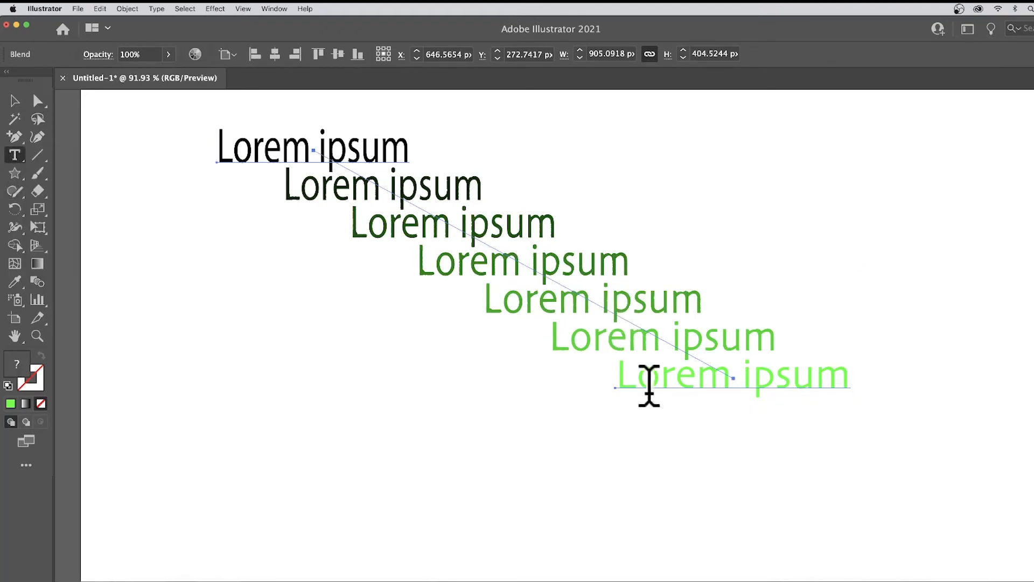
{"action": "left_click", "coordinate": [744, 379]}
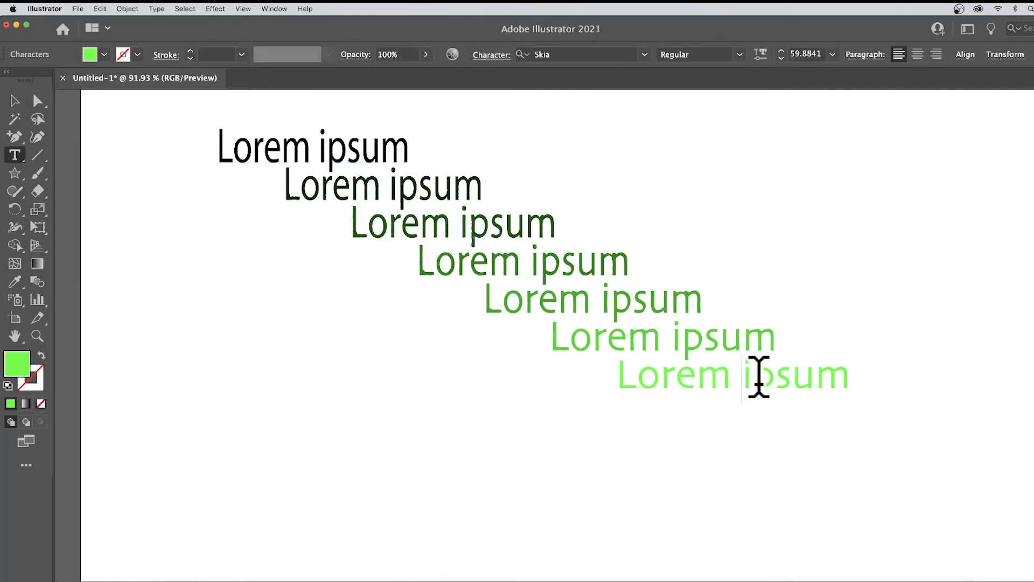
{"action": "type", "text": "d"}
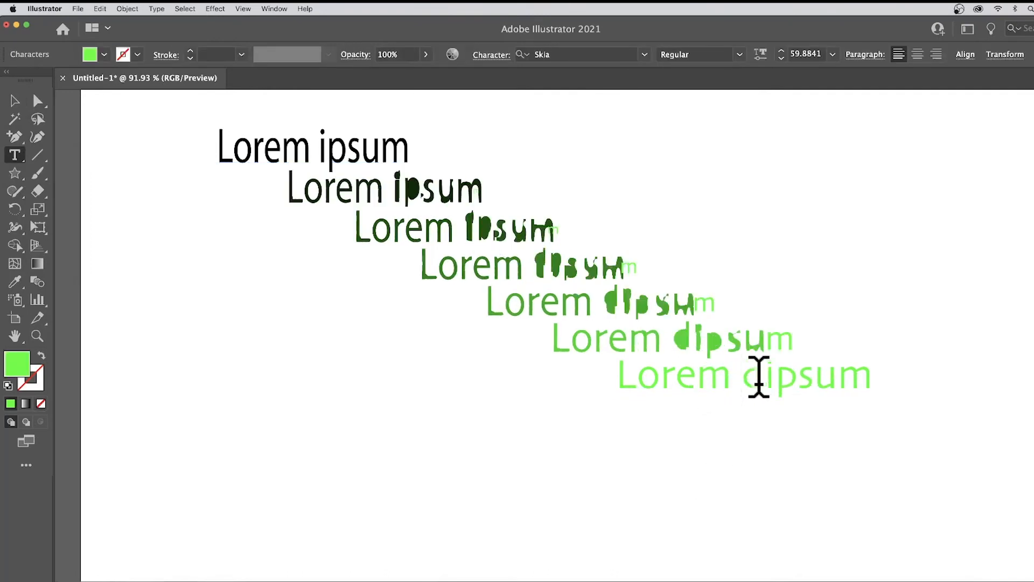
{"action": "key", "text": "BackSpace"}
{"action": "type", "text": "fjfdjjfj"}
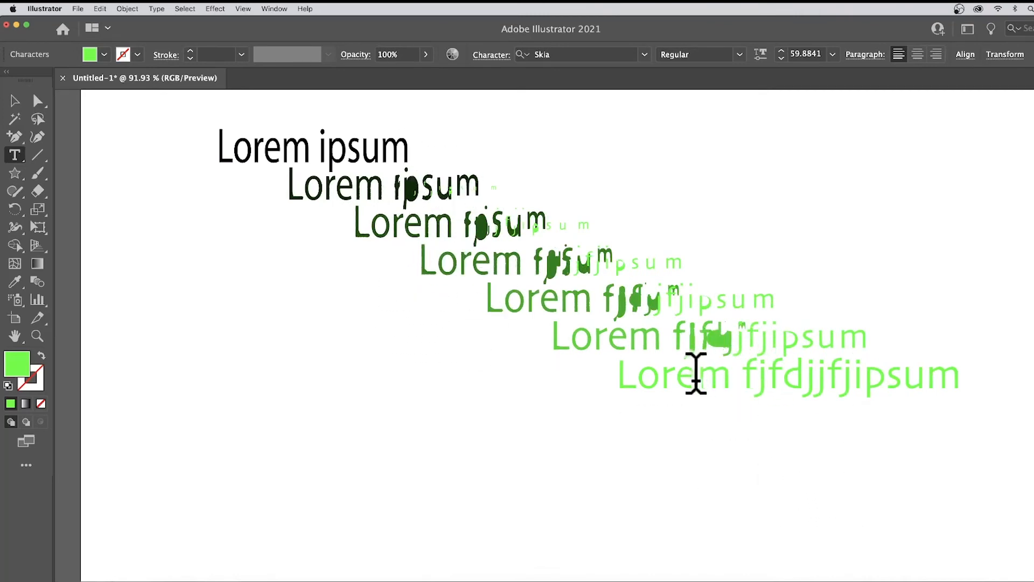
Remove the opening letters of the blend's green end text so it reads "jjfjipsum"
{"action": "left_click_drag", "start_coordinate": [695, 372], "coordinate": [795, 373]}
{"action": "key", "text": "BackSpace"}
{"action": "key", "text": "BackSpace"}
{"action": "key", "text": "BackSpace"}
{"action": "key", "text": "BackSpace"}
{"action": "key", "text": "BackSpace"}
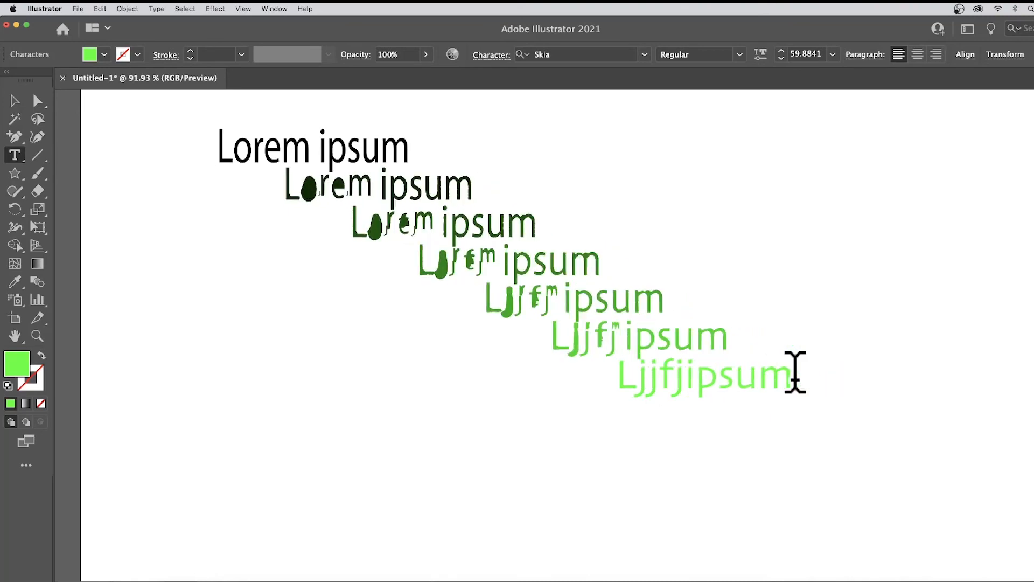
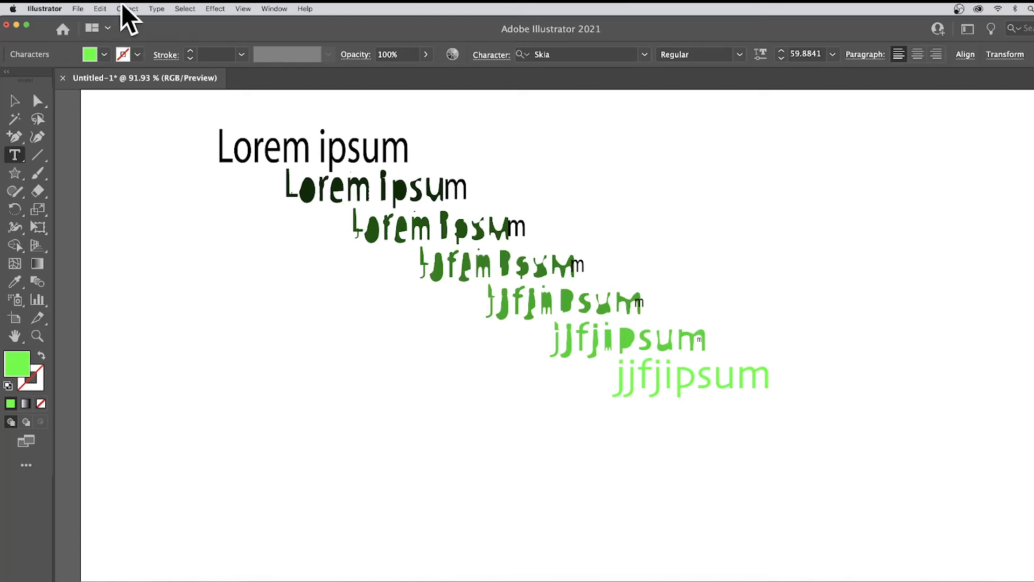
Expand the text blend into separate objects and clear the selection
{"action": "left_click", "coordinate": [15, 100]}
{"action": "left_click", "coordinate": [330, 171]}
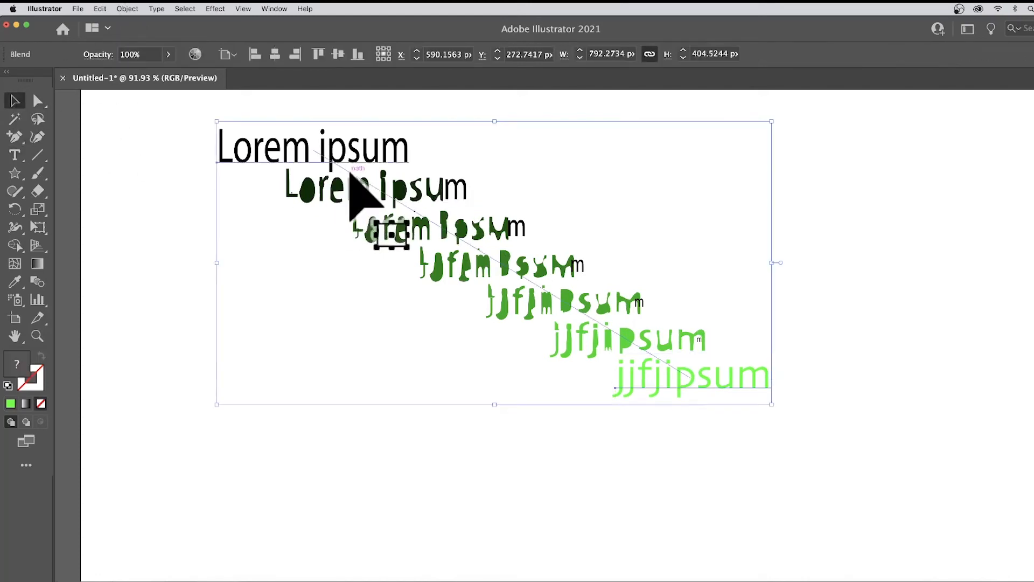
{"action": "left_click", "coordinate": [133, 8]}
{"action": "mouse_move", "coordinate": [144, 315]}
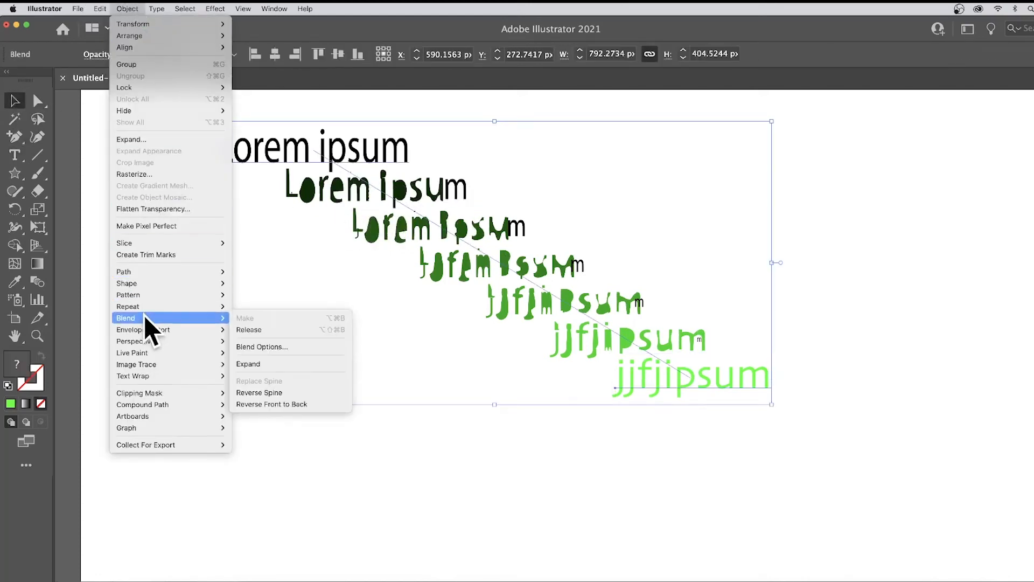
{"action": "left_click", "coordinate": [257, 365]}
{"action": "left_click", "coordinate": [448, 439]}
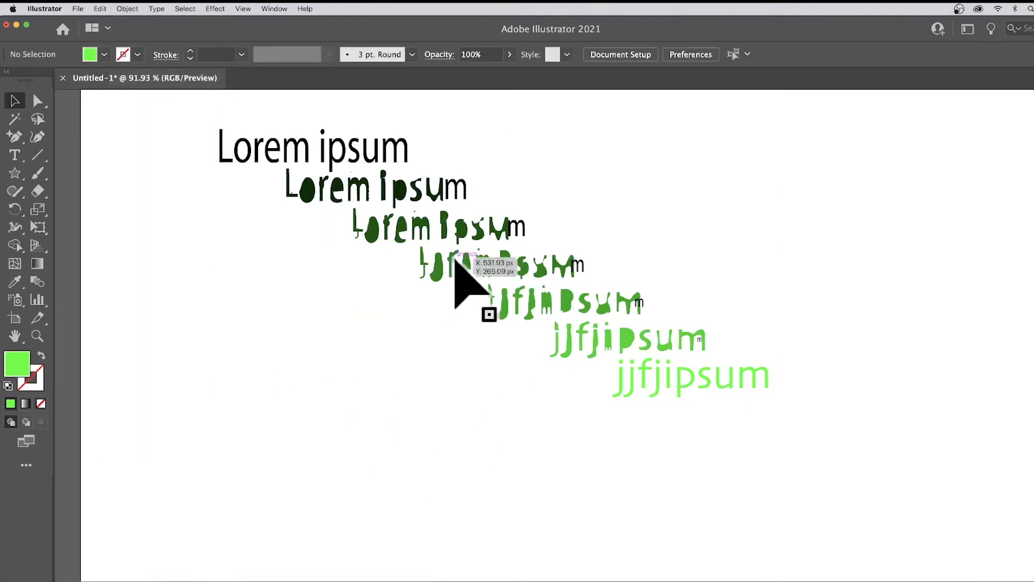
Ungroup the expanded text blend
{"action": "left_click", "coordinate": [461, 237]}
{"action": "left_click", "coordinate": [128, 8]}
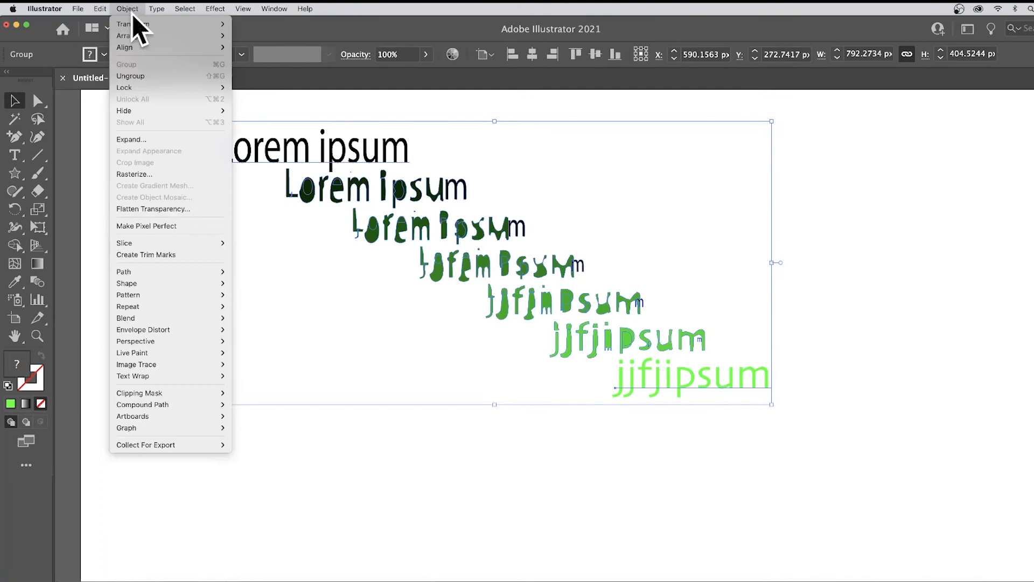
{"action": "left_click", "coordinate": [139, 76]}
Move the third text line out of the diagonal row to the empty area at the artboard's lower left
{"action": "left_click", "coordinate": [337, 289]}
{"action": "left_click", "coordinate": [435, 235]}
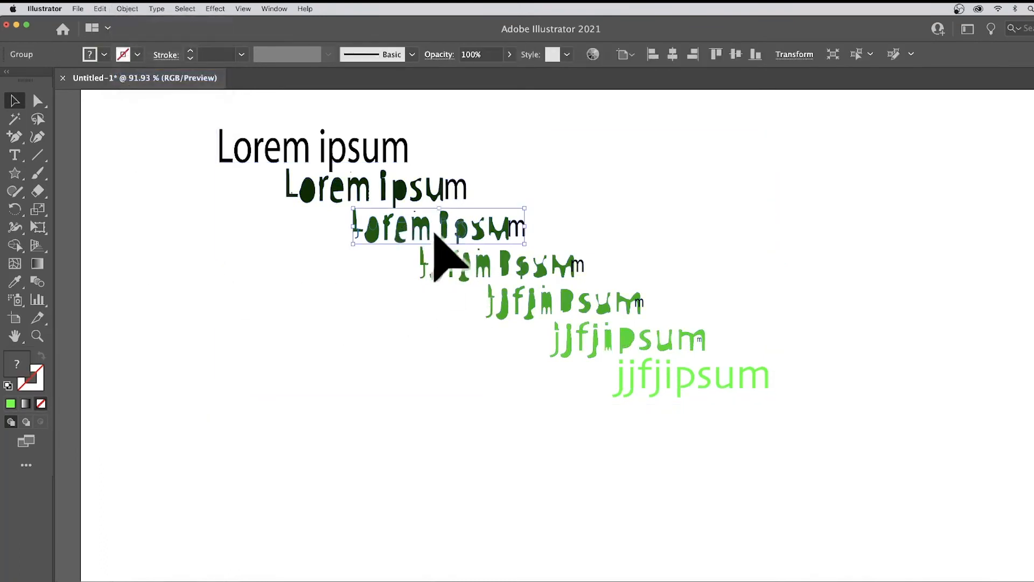
{"action": "left_click_drag", "start_coordinate": [434, 234], "coordinate": [225, 362]}
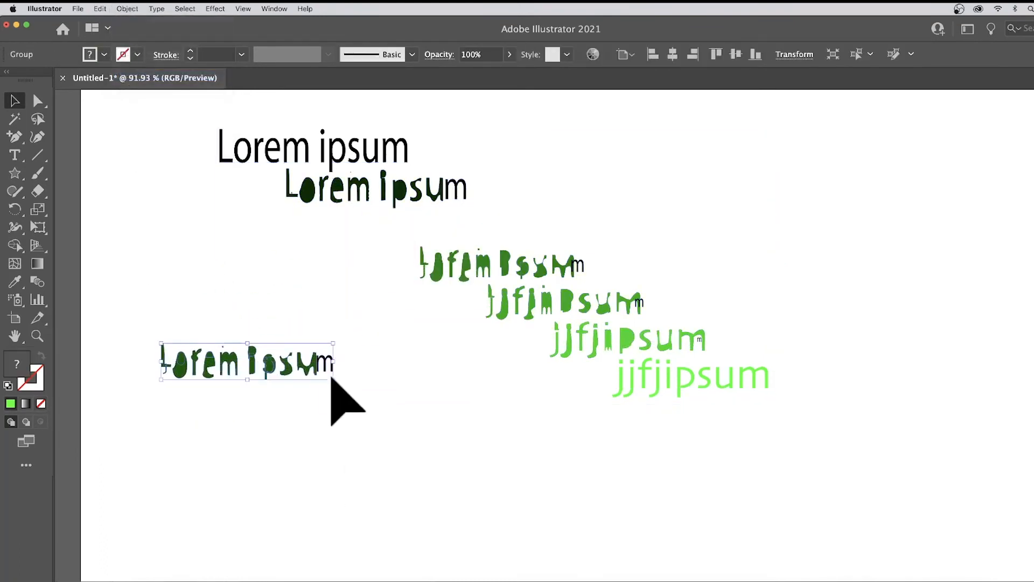
Enlarge the detached dark green text line to about twice its size, and delete all the text from the artboard
{"action": "left_click_drag", "start_coordinate": [333, 379], "coordinate": [555, 430]}
{"action": "left_click_drag", "start_coordinate": [517, 396], "coordinate": [504, 438]}
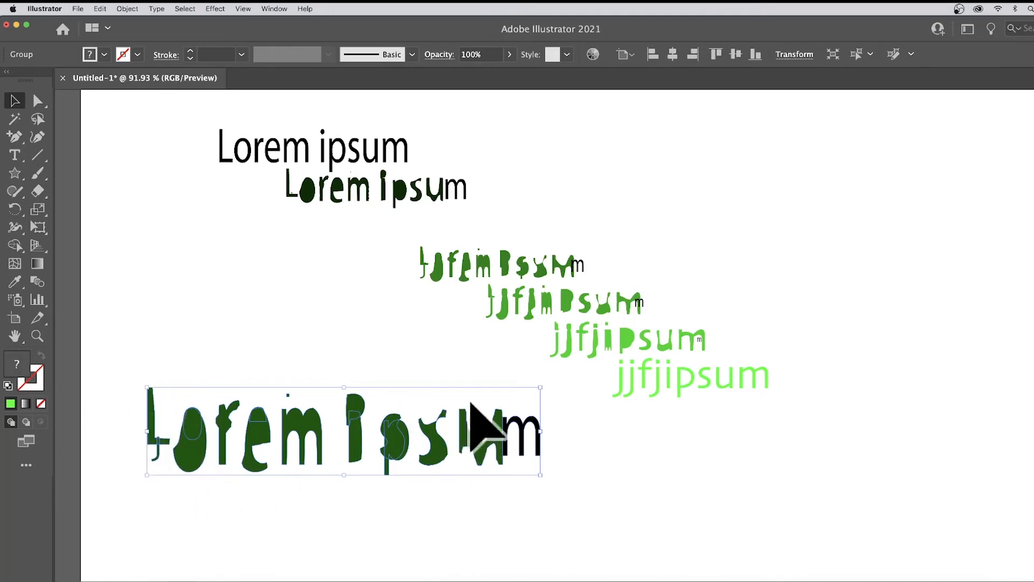
{"action": "left_click_drag", "start_coordinate": [122, 95], "coordinate": [840, 517]}
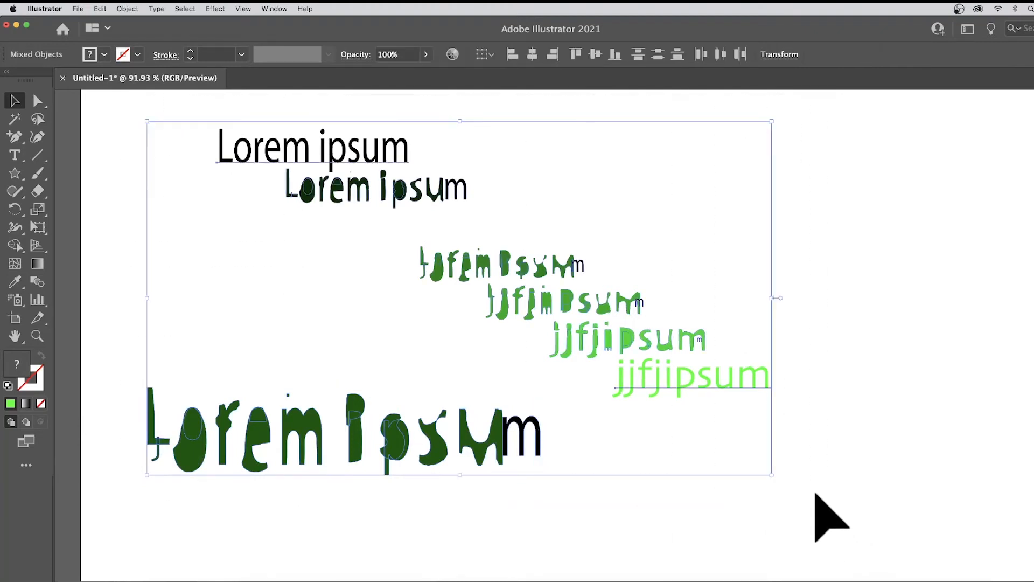
{"action": "key", "text": "Delete"}
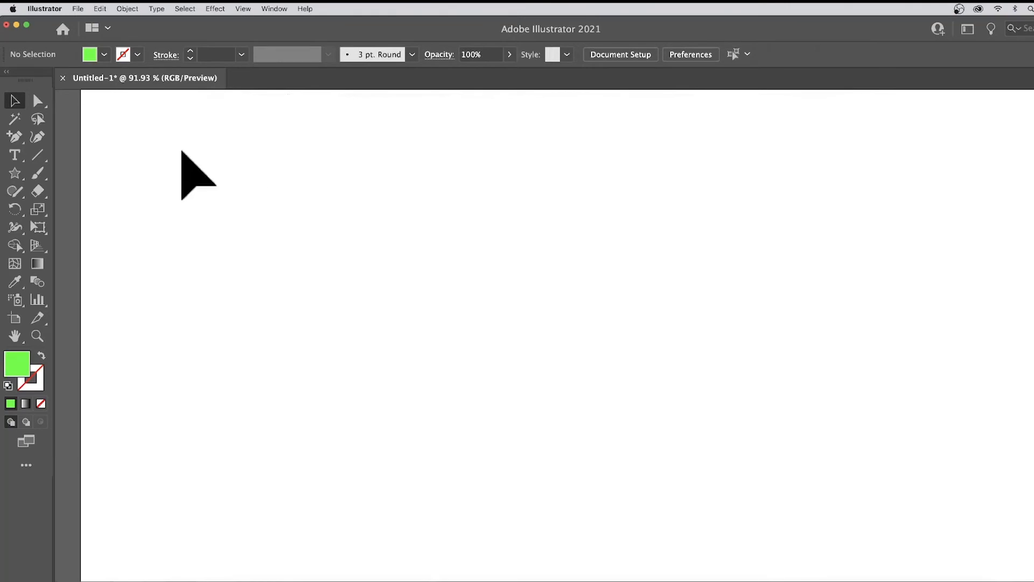
Create point text reading "text" in the artboard's upper left area and scale it up to a large heading size
{"action": "left_click", "coordinate": [15, 155]}
{"action": "left_click", "coordinate": [333, 245]}
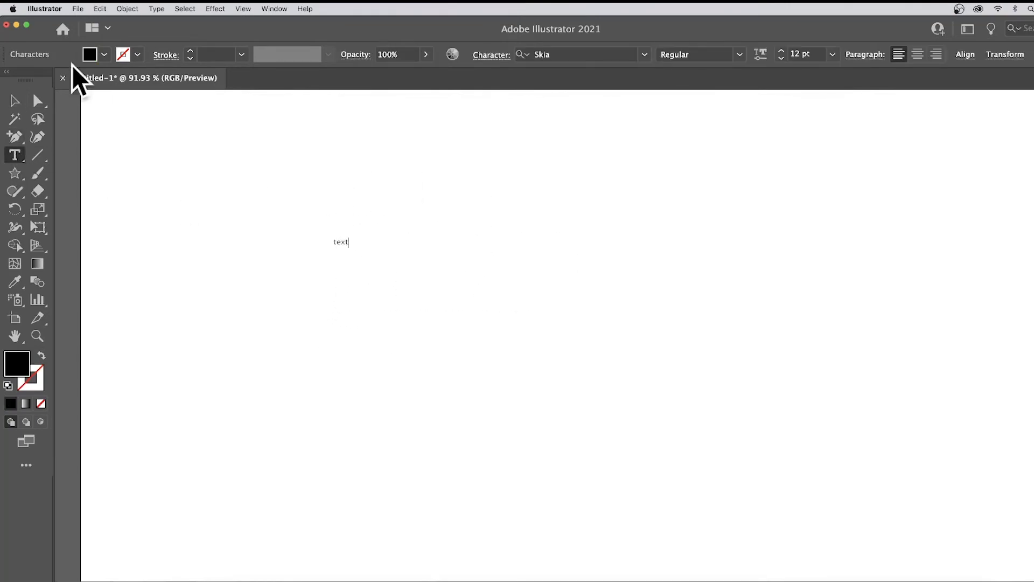
{"action": "key", "text": "Escape"}
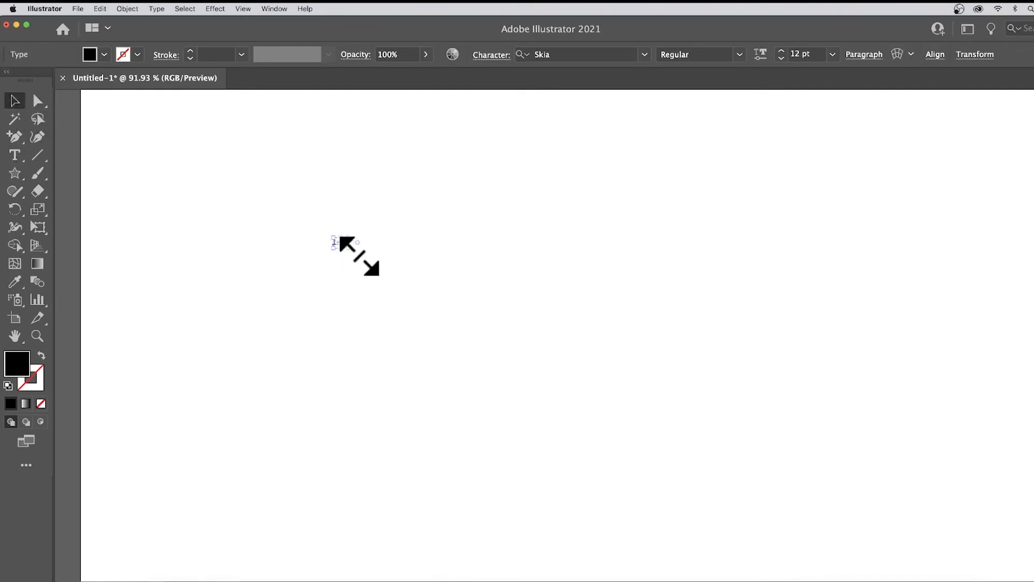
{"action": "left_click_drag", "start_coordinate": [357, 254], "coordinate": [582, 413]}
Place a smaller copy of the text, about 56 pt, toward the artboard's lower right and fill it with red
{"action": "left_click_drag", "start_coordinate": [527, 292], "coordinate": [761, 434]}
{"action": "left_click_drag", "start_coordinate": [552, 340], "coordinate": [722, 466]}
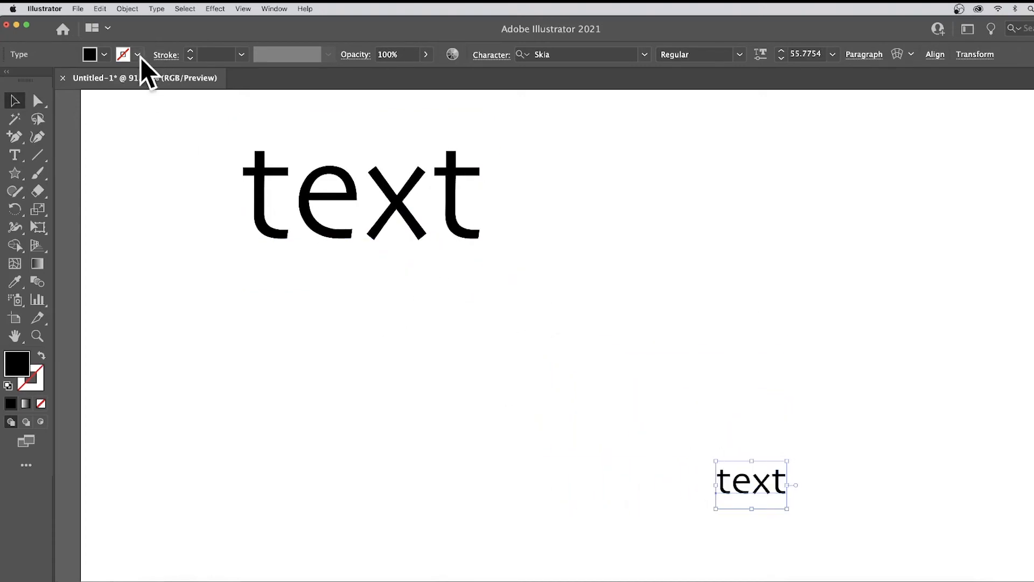
{"action": "left_click", "coordinate": [104, 55]}
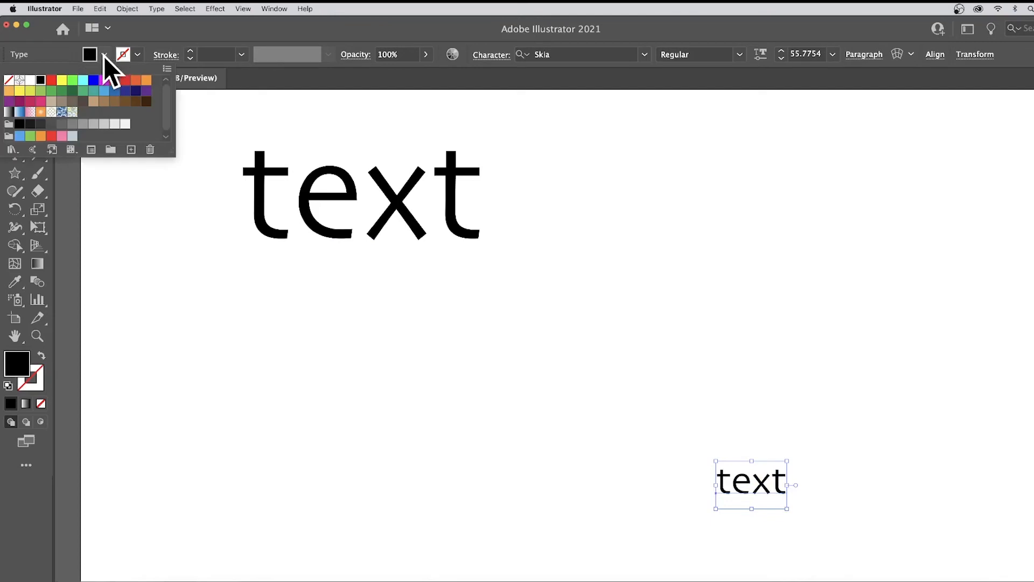
{"action": "left_click", "coordinate": [51, 80]}
Blend the large black text with the small red text using the Blend tool
{"action": "left_click", "coordinate": [41, 280]}
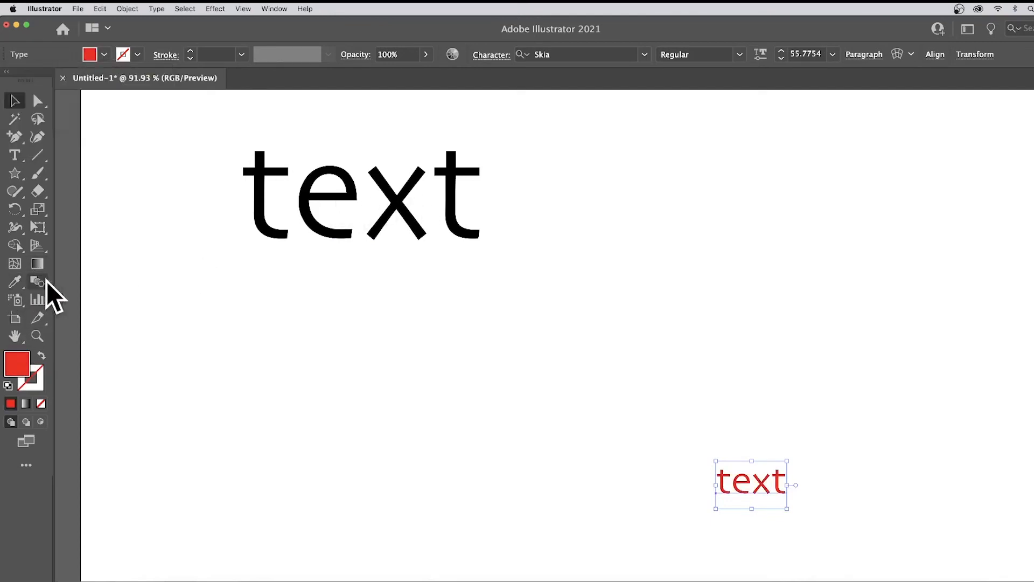
{"action": "left_click", "coordinate": [37, 279]}
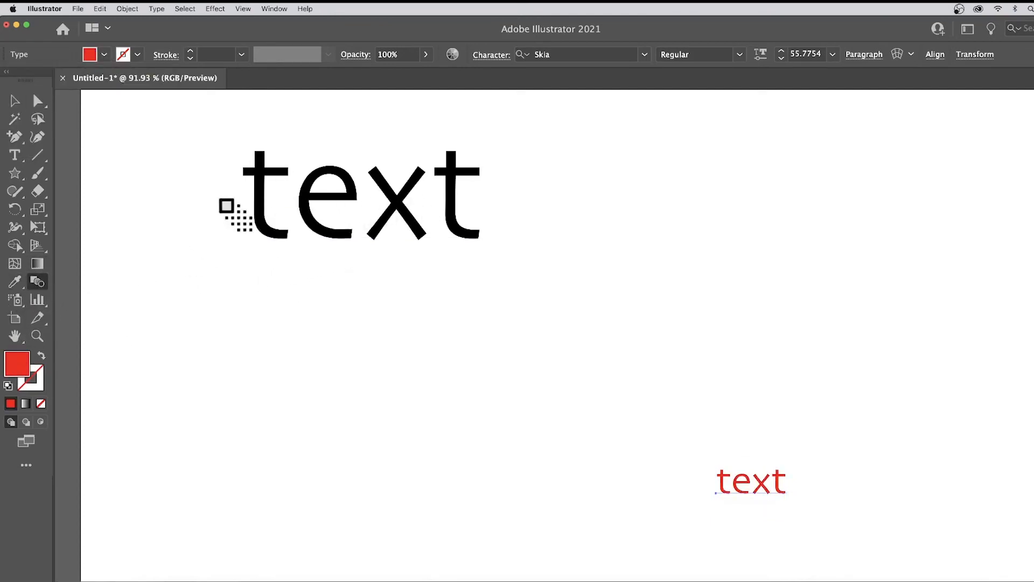
{"action": "left_click", "coordinate": [262, 213]}
{"action": "left_click", "coordinate": [743, 478]}
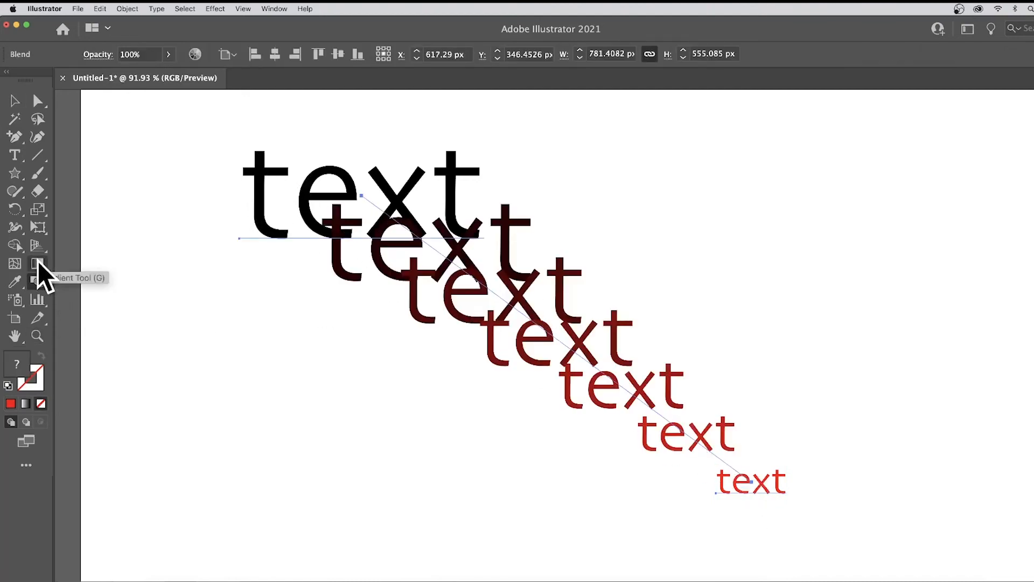
Set the text blend's spacing to Specified Steps with 300 steps
{"action": "double_click", "coordinate": [37, 282]}
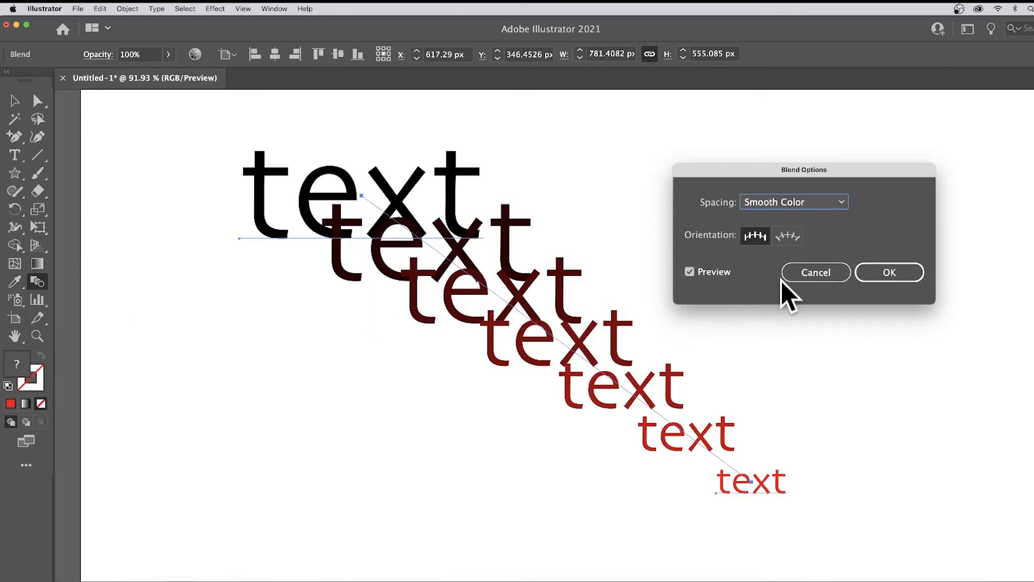
{"action": "left_click", "coordinate": [780, 201]}
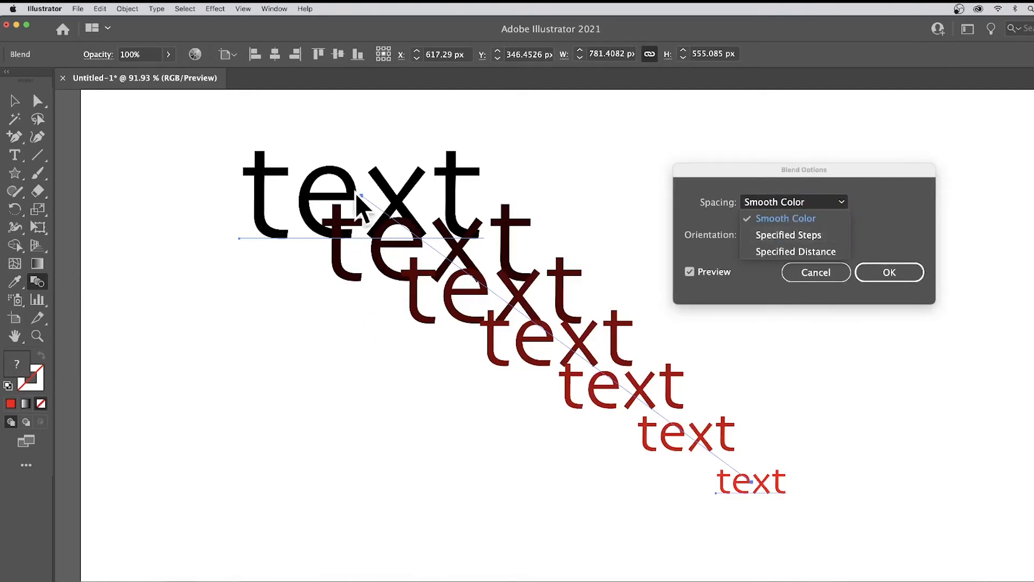
{"action": "left_click", "coordinate": [802, 236]}
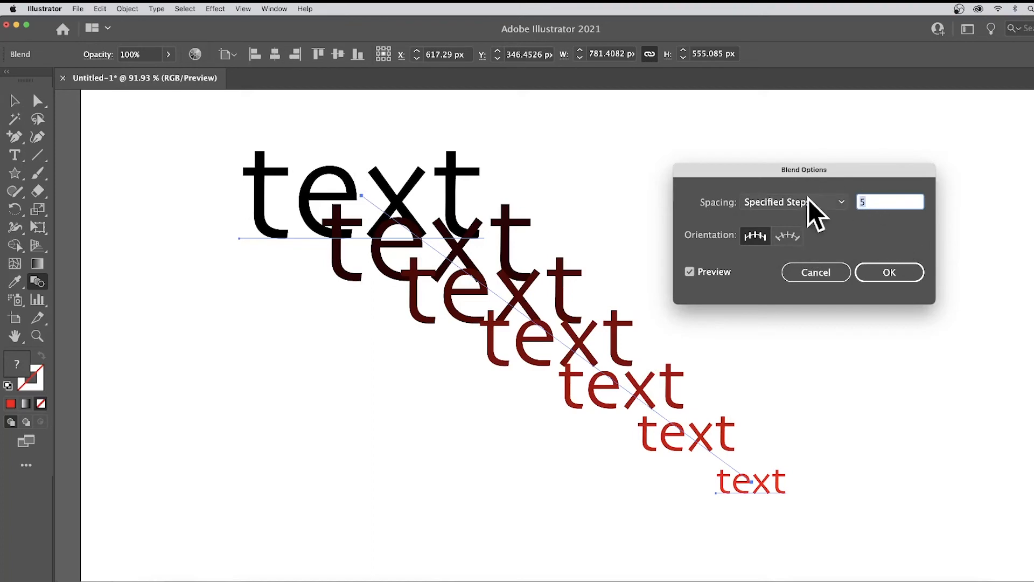
{"action": "type", "text": "300"}
{"action": "key", "text": "Tab"}
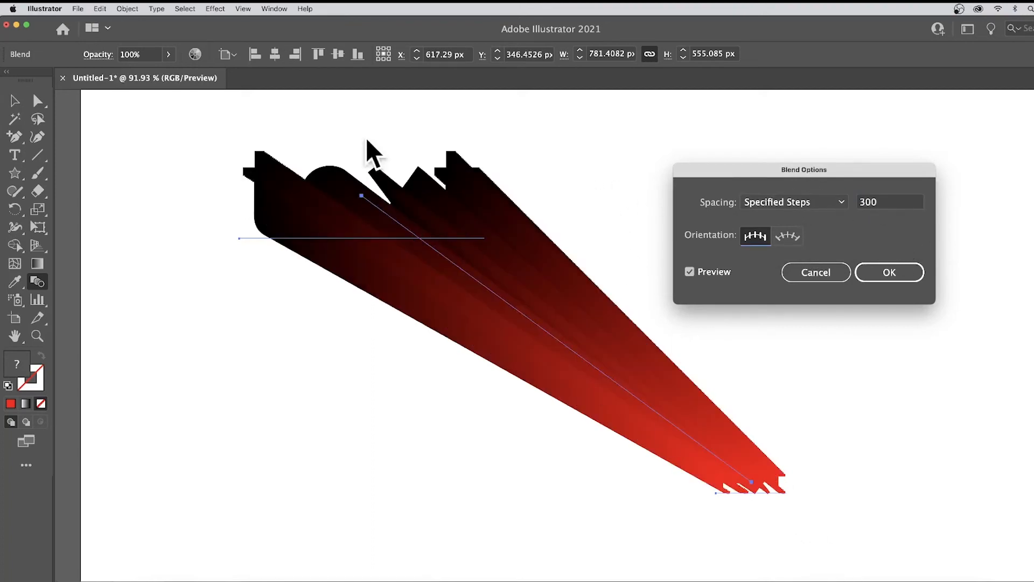
{"action": "left_click", "coordinate": [913, 274]}
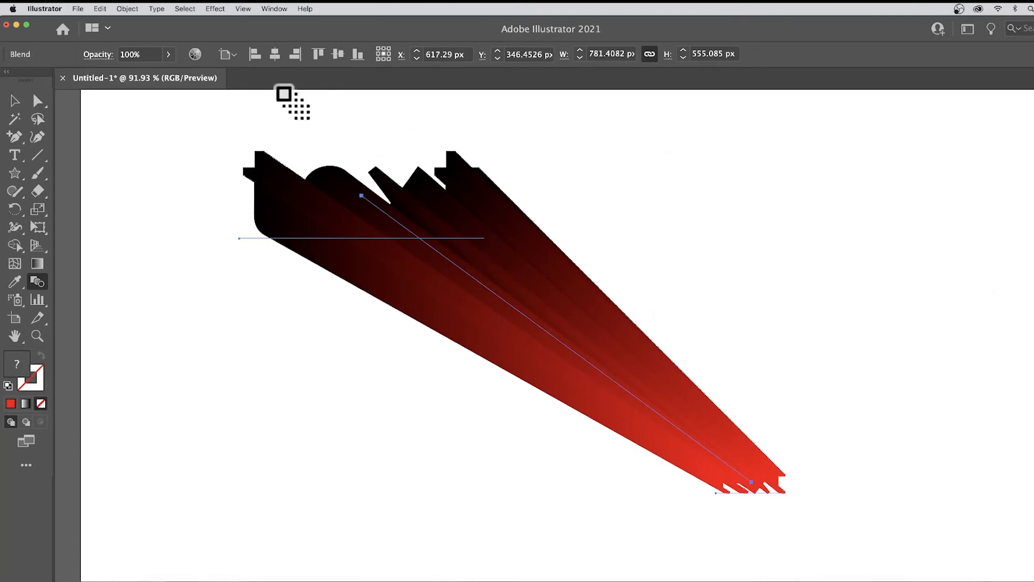
Move the blend spine's black-end anchor to X 233 px, Y 244 px and its red-end anchor to X 1111 px, Y 438 px
{"action": "left_click", "coordinate": [35, 104]}
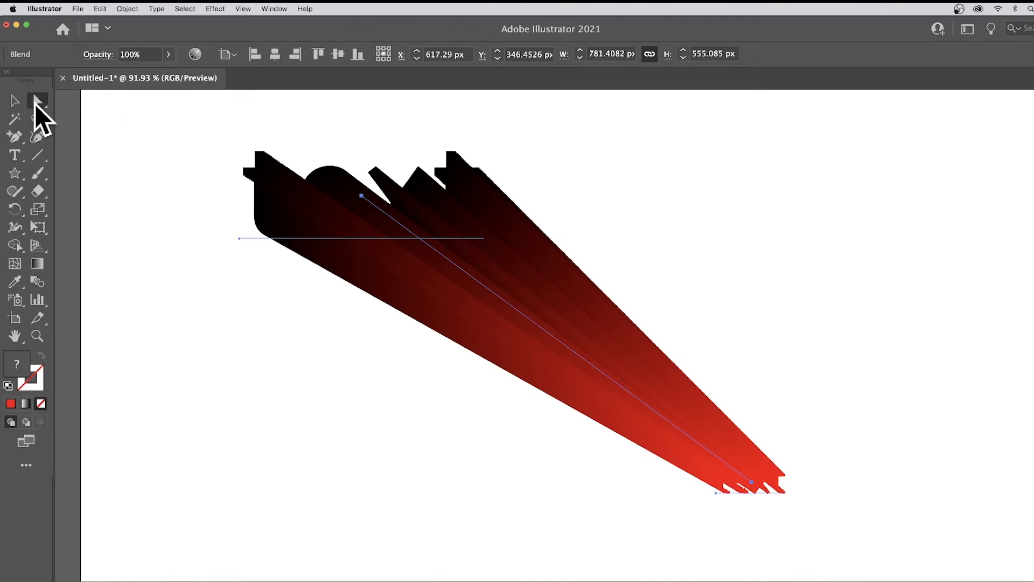
{"action": "left_click", "coordinate": [362, 196]}
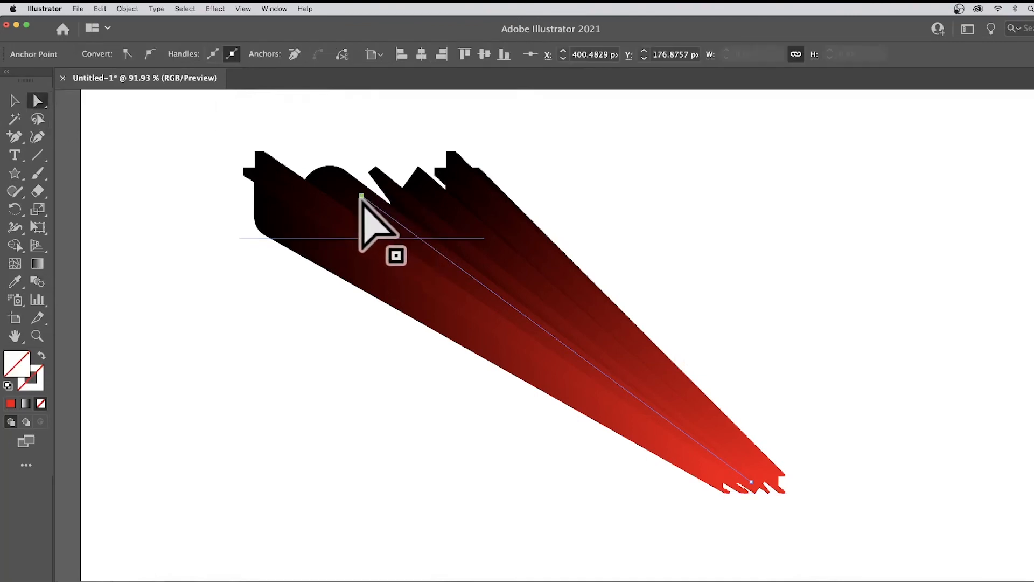
{"action": "mouse_move", "coordinate": [362, 196]}
{"action": "left_mouse_down"}
{"action": "mouse_move", "coordinate": [219, 257]}
{"action": "mouse_move", "coordinate": [785, 152]}
{"action": "mouse_move", "coordinate": [951, 330]}
{"action": "left_mouse_up"}
{"action": "left_click_drag", "start_coordinate": [944, 351], "coordinate": [244, 242]}
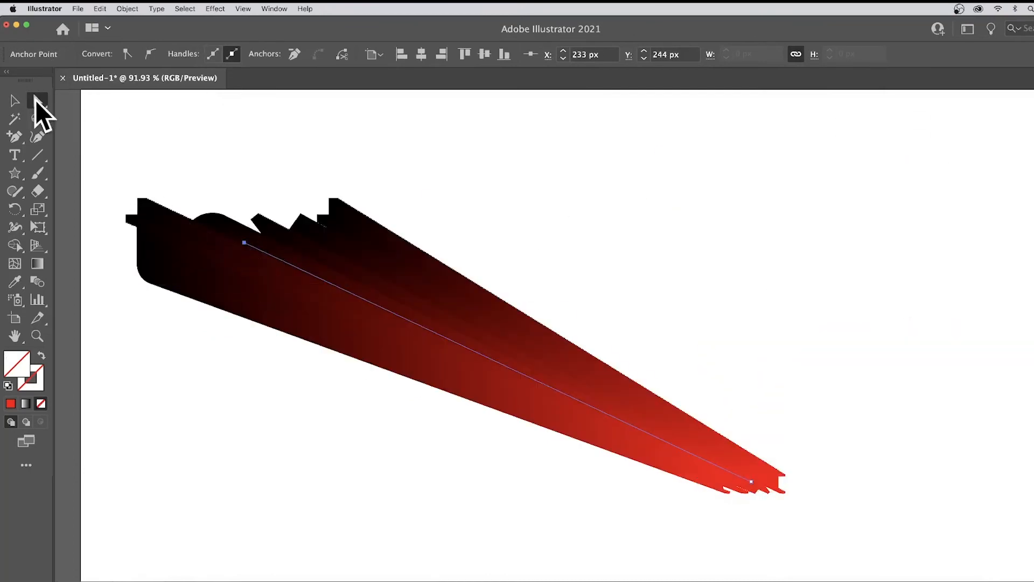
{"action": "left_click", "coordinate": [753, 482]}
{"action": "left_click_drag", "start_coordinate": [752, 482], "coordinate": [860, 379]}
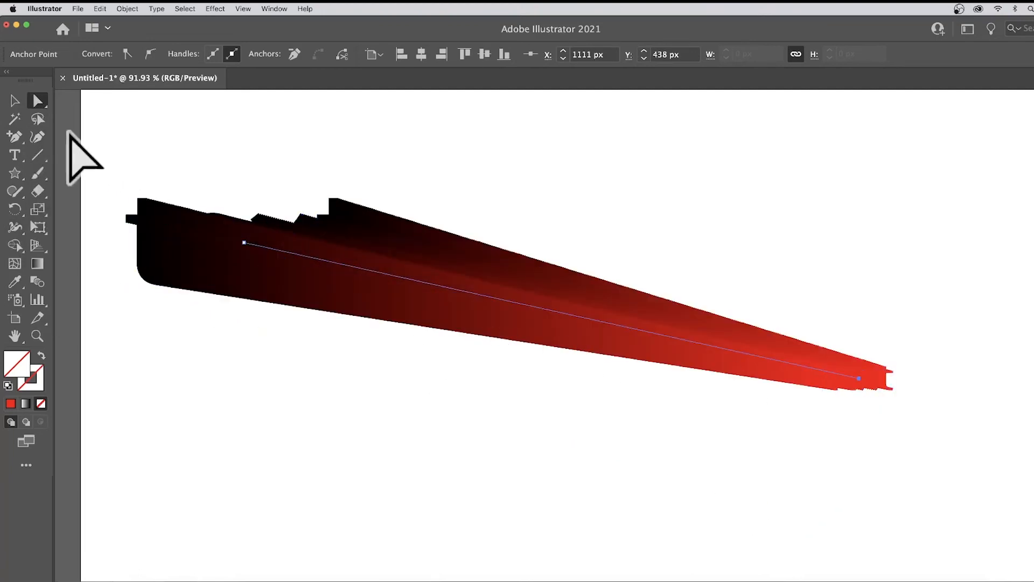
Add two anchor points along the blend spine and move them to X 482 px, Y 511 px and X 753 px, Y 142 px
{"action": "left_click_drag", "start_coordinate": [13, 135], "coordinate": [104, 157]}
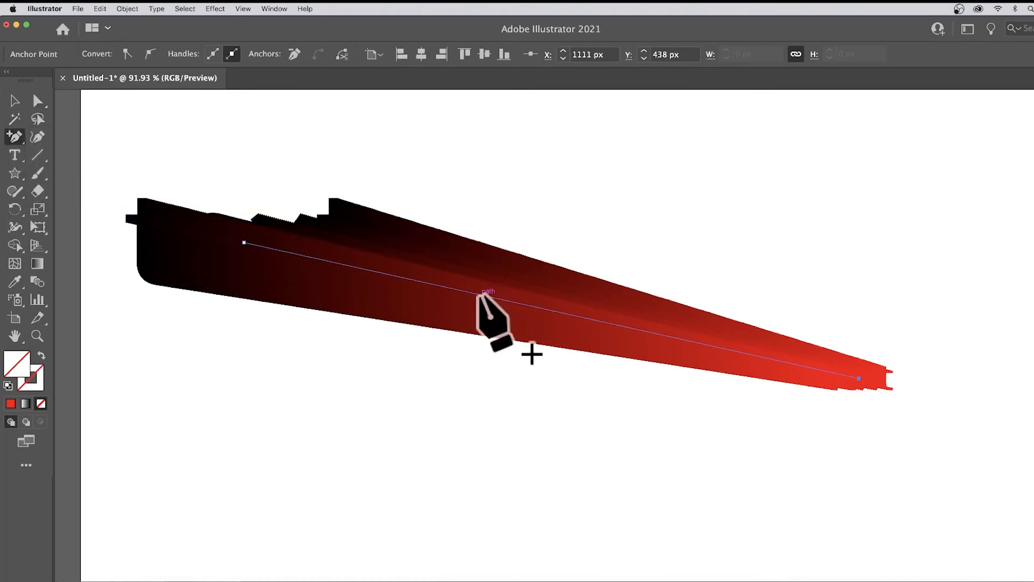
{"action": "left_click", "coordinate": [587, 318]}
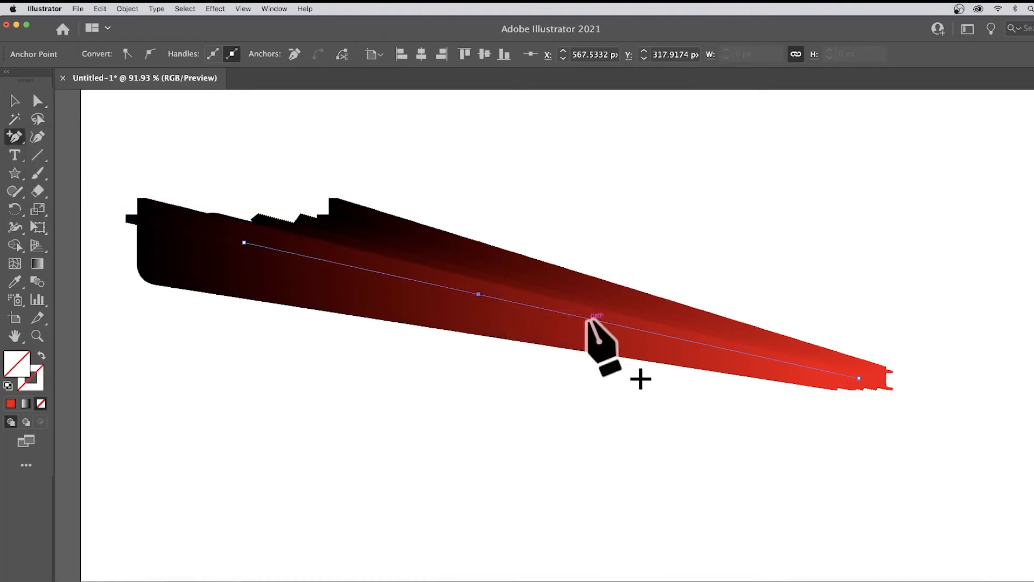
{"action": "left_click", "coordinate": [39, 102]}
{"action": "left_click_drag", "start_coordinate": [478, 294], "coordinate": [419, 428]}
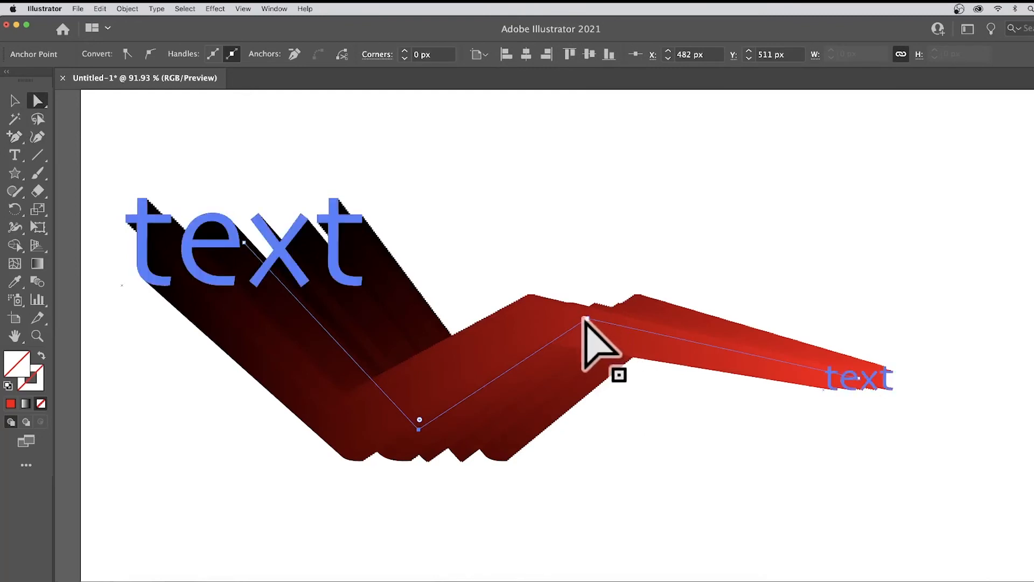
{"action": "left_click_drag", "start_coordinate": [585, 318], "coordinate": [608, 172]}
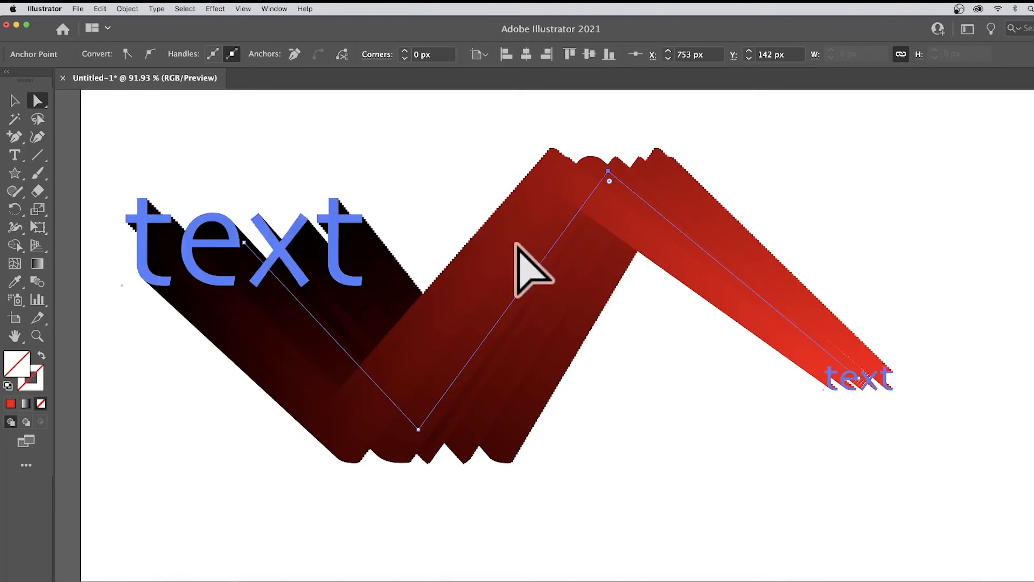
Undo the bends made in the blend spine and delete the whole text blend from the artboard
{"action": "key", "text": "super+z"}
{"action": "key", "text": "super+z"}
{"action": "key", "text": "super+z"}
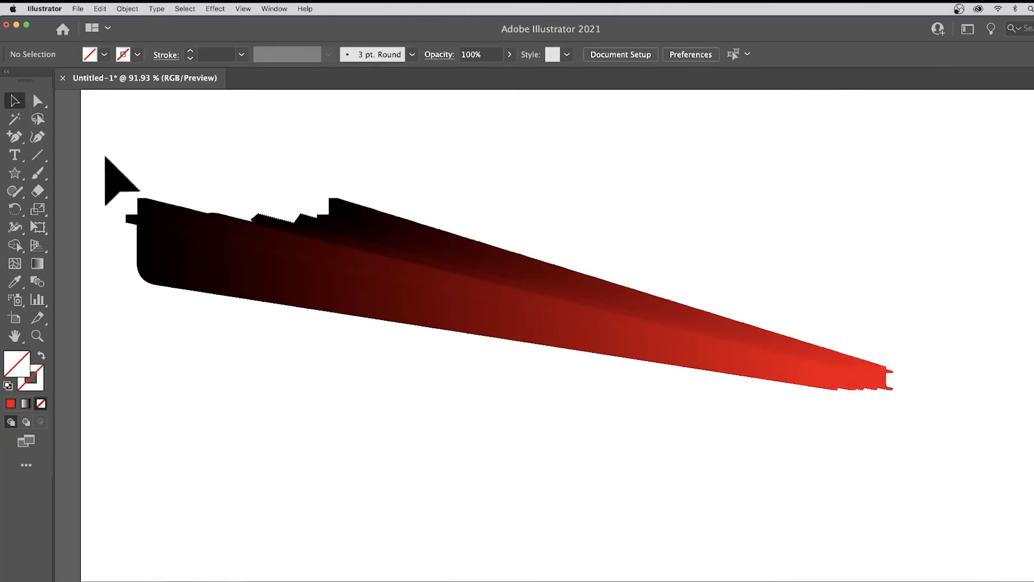
{"action": "left_click_drag", "start_coordinate": [133, 144], "coordinate": [934, 418]}
{"action": "key", "text": "Delete"}
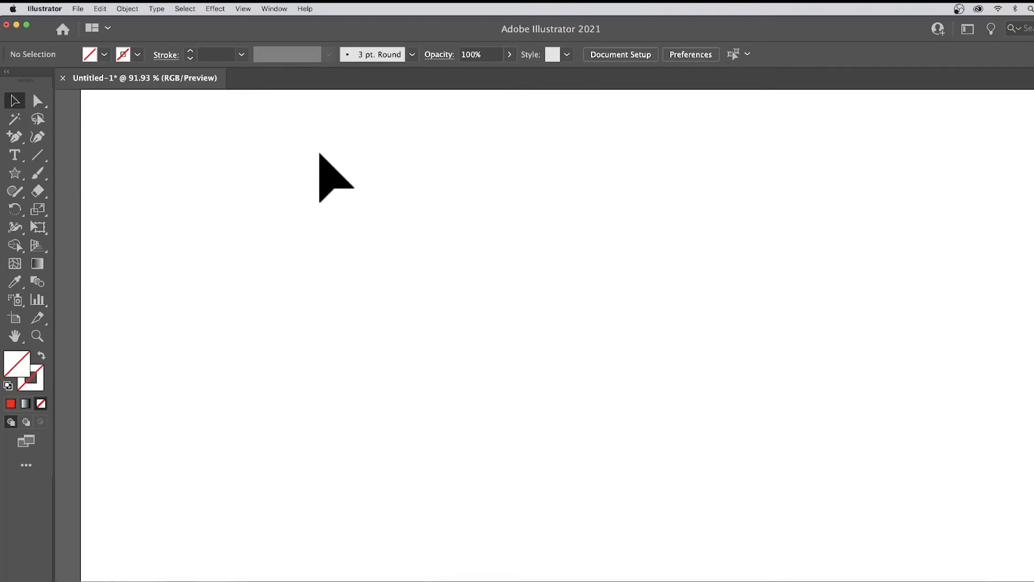
Draw an upright rectangle in the artboard's upper left area with the Rectangle tool and fill it with red
{"action": "left_click", "coordinate": [20, 173]}
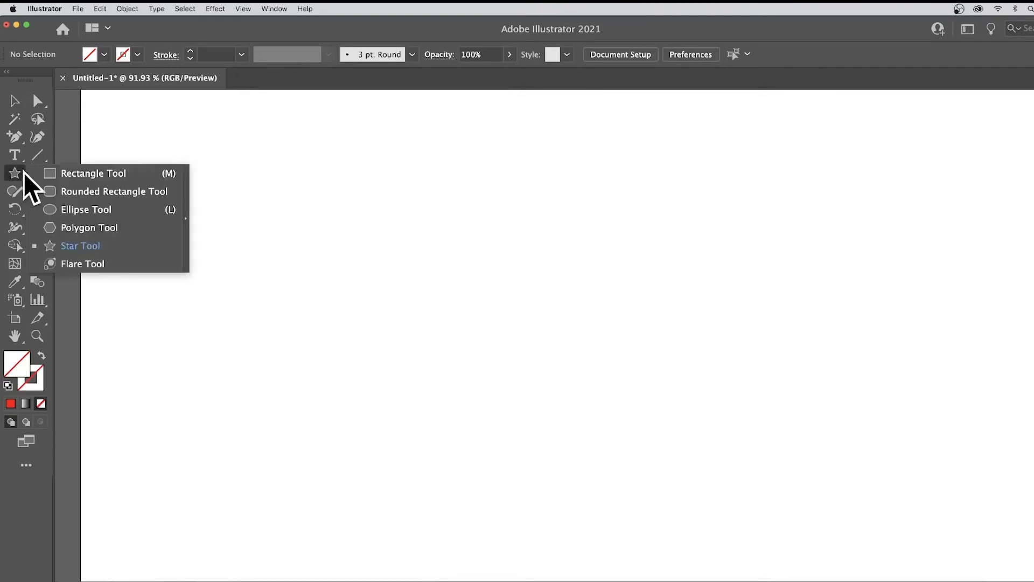
{"action": "left_click", "coordinate": [105, 170]}
{"action": "left_click_drag", "start_coordinate": [159, 145], "coordinate": [238, 281]}
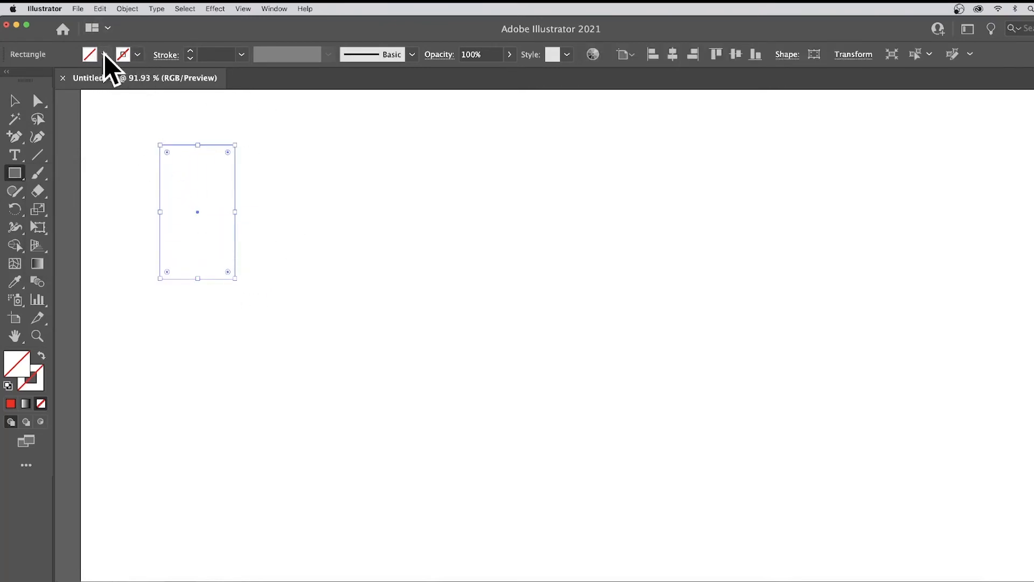
{"action": "left_click", "coordinate": [105, 54]}
{"action": "left_click", "coordinate": [50, 80]}
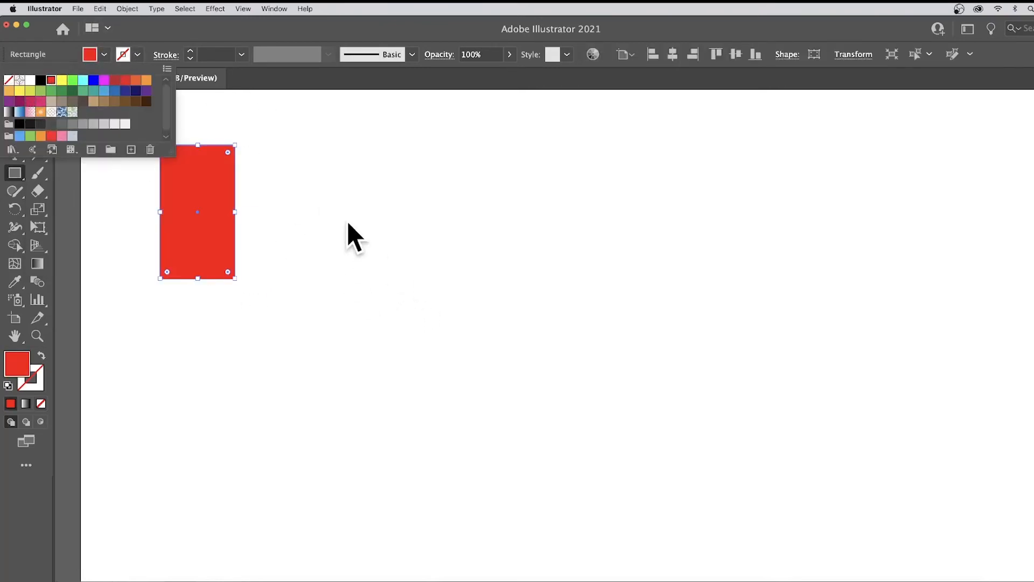
Draw a narrower upright rectangle to the right of and slightly below the red one, and fill it with teal
{"action": "left_click_drag", "start_coordinate": [367, 201], "coordinate": [423, 349]}
{"action": "left_click", "coordinate": [104, 54]}
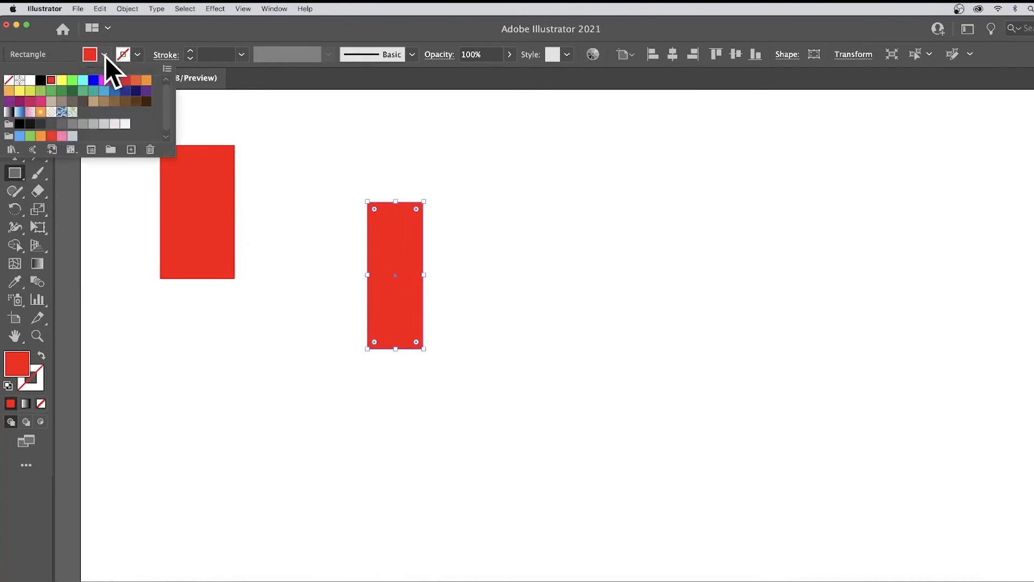
{"action": "left_click", "coordinate": [93, 91]}
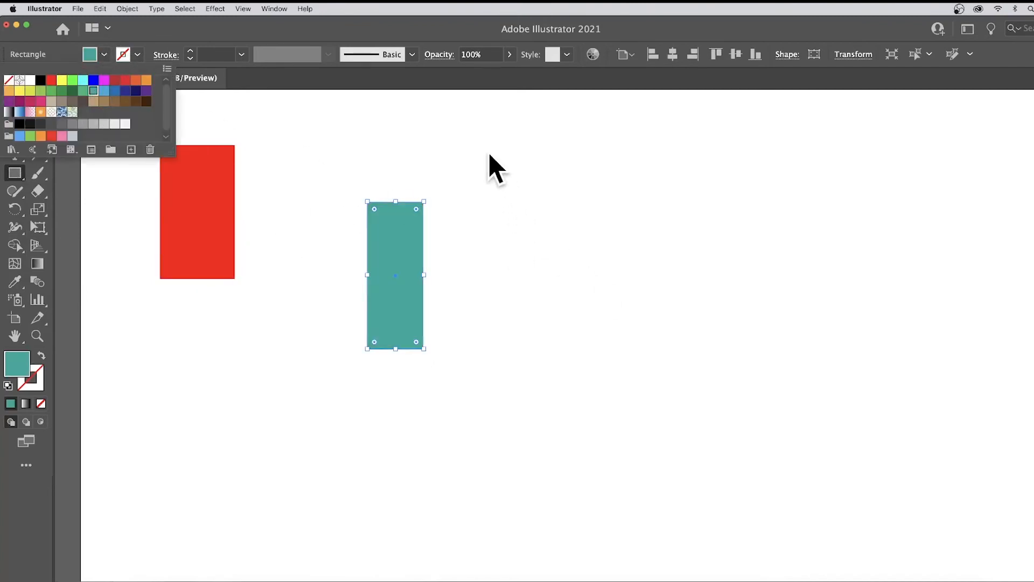
Draw a third upright rectangle to the right of the teal one, with its top level with the red rectangle
{"action": "left_click", "coordinate": [533, 152]}
{"action": "left_click_drag", "start_coordinate": [532, 145], "coordinate": [600, 269]}
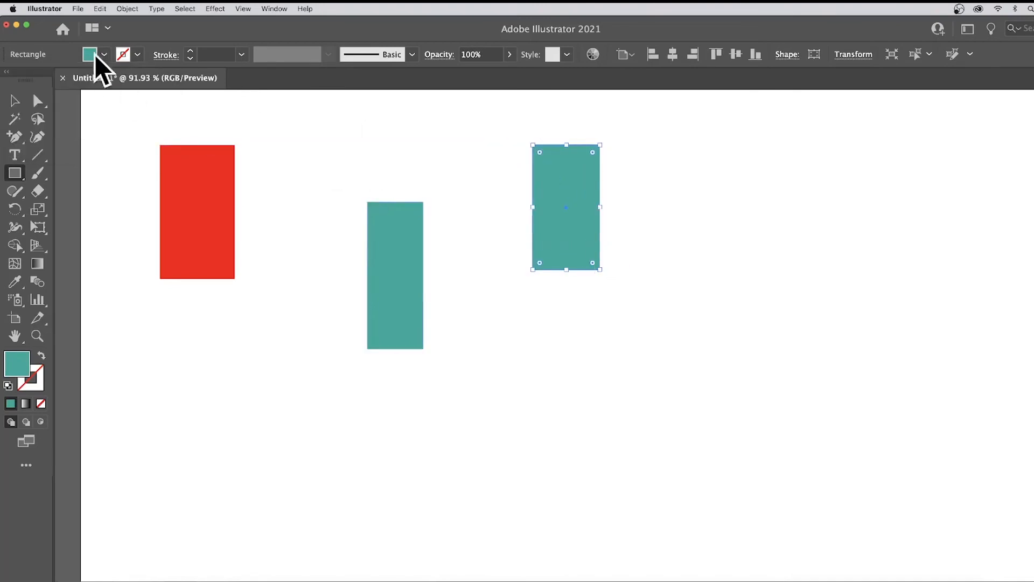
{"action": "left_click", "coordinate": [139, 55]}
{"action": "left_click", "coordinate": [146, 80]}
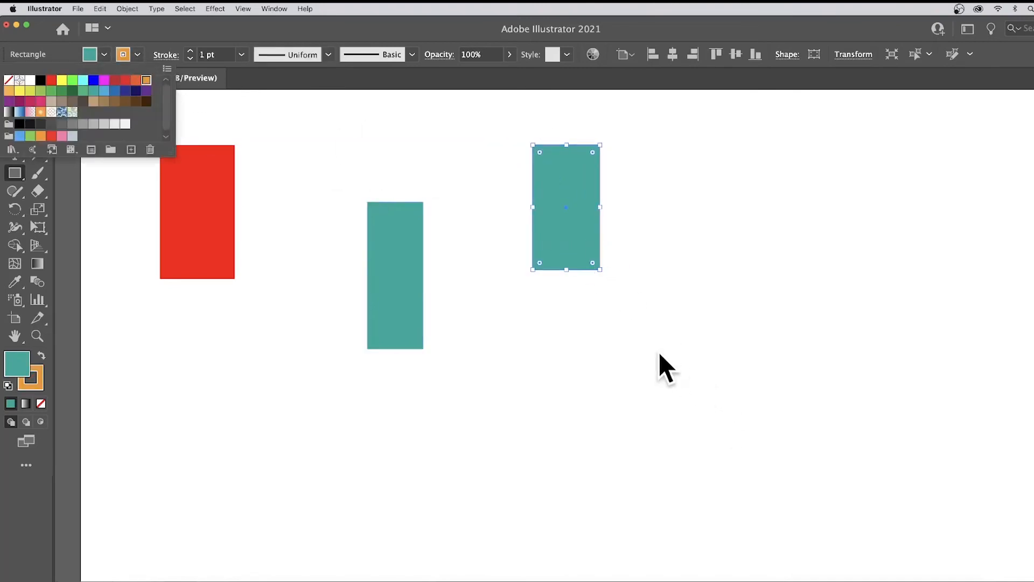
{"action": "left_click", "coordinate": [138, 55]}
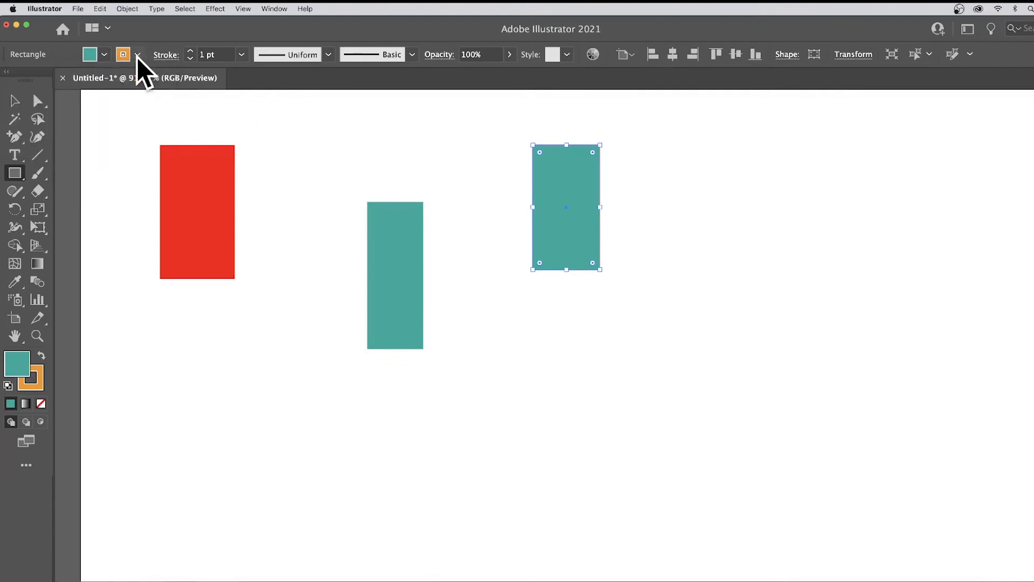
{"action": "left_click", "coordinate": [138, 56]}
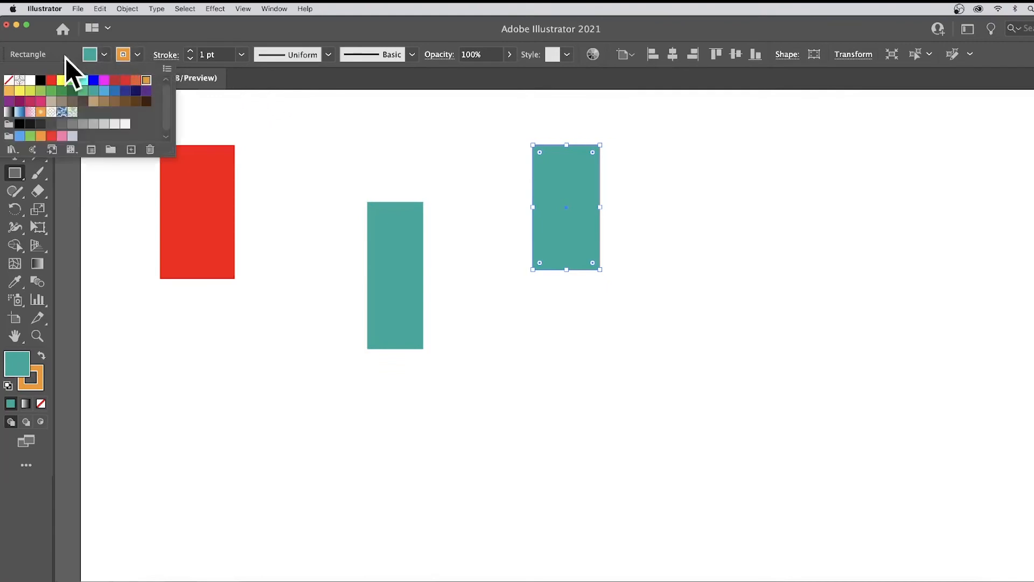
{"action": "left_click", "coordinate": [8, 80]}
Remove the third rectangle's orange stroke and fill the rectangle with light orange
{"action": "left_click", "coordinate": [103, 56]}
{"action": "left_click", "coordinate": [105, 55]}
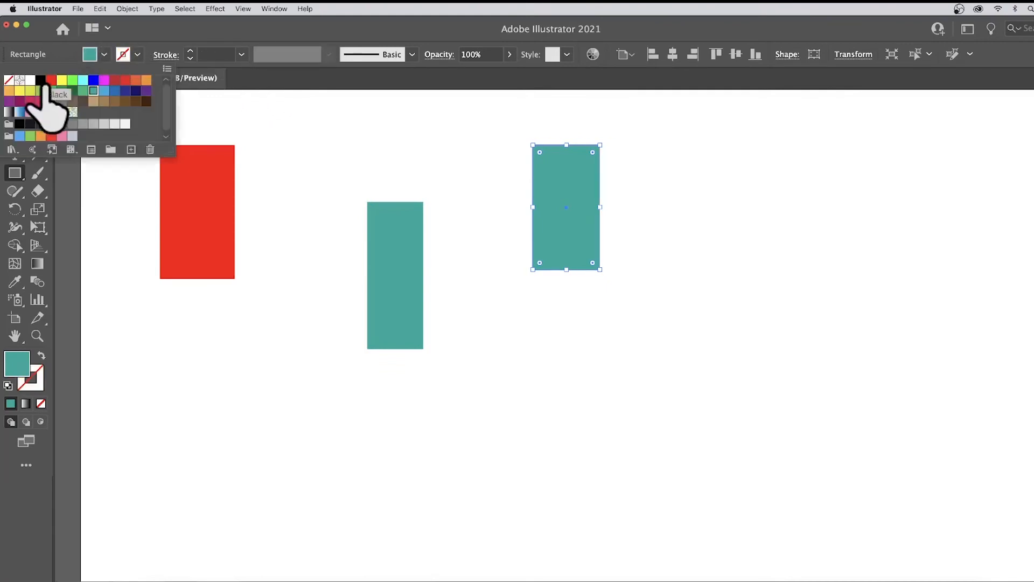
{"action": "left_click", "coordinate": [9, 90]}
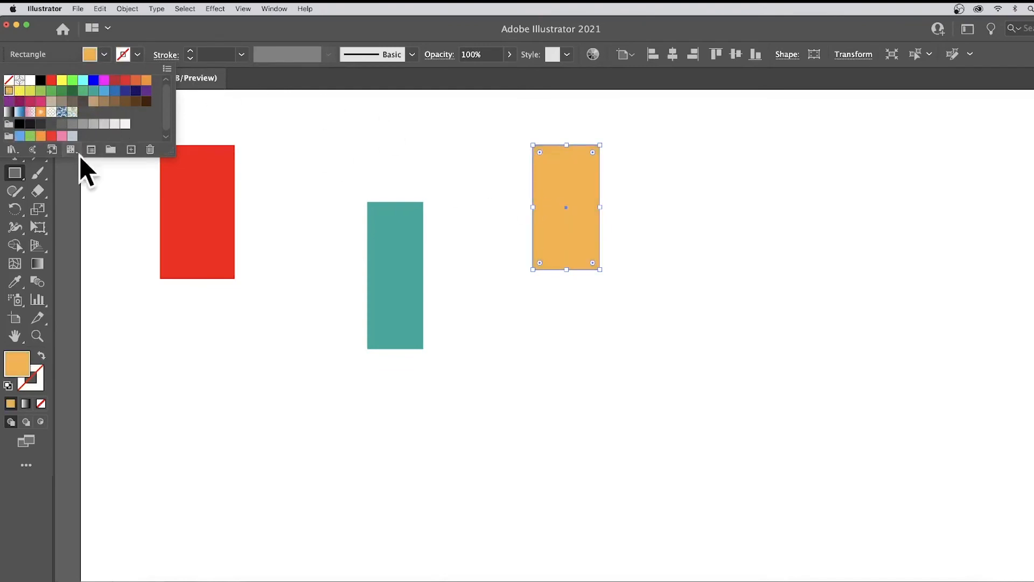
{"action": "left_click", "coordinate": [10, 175]}
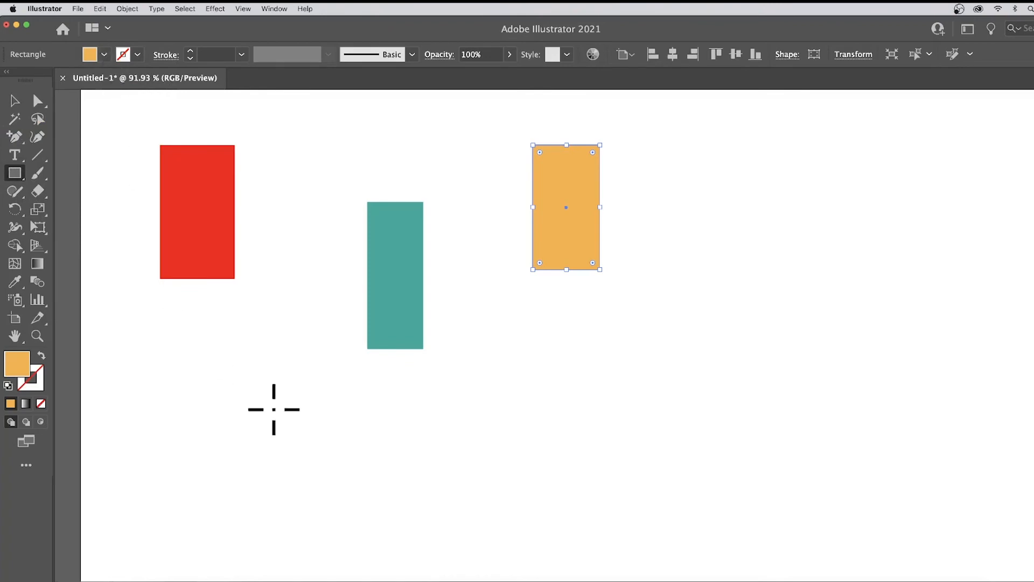
Draw a small upright rectangle of about 28 × 73 px below and between the red and teal ones, and fill it with light brown
{"action": "left_click_drag", "start_coordinate": [278, 405], "coordinate": [299, 457]}
{"action": "left_click", "coordinate": [103, 54]}
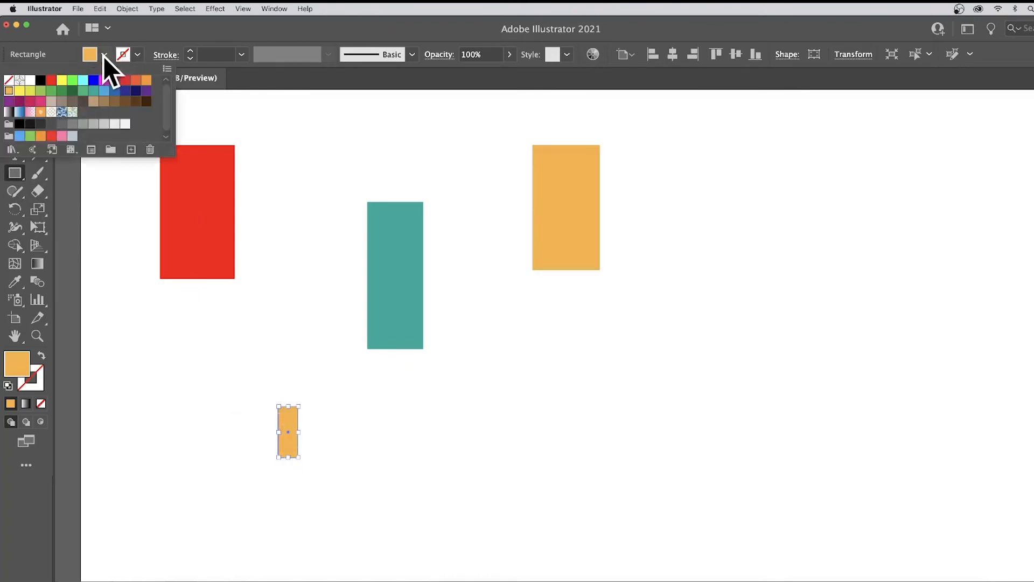
{"action": "left_click", "coordinate": [93, 101]}
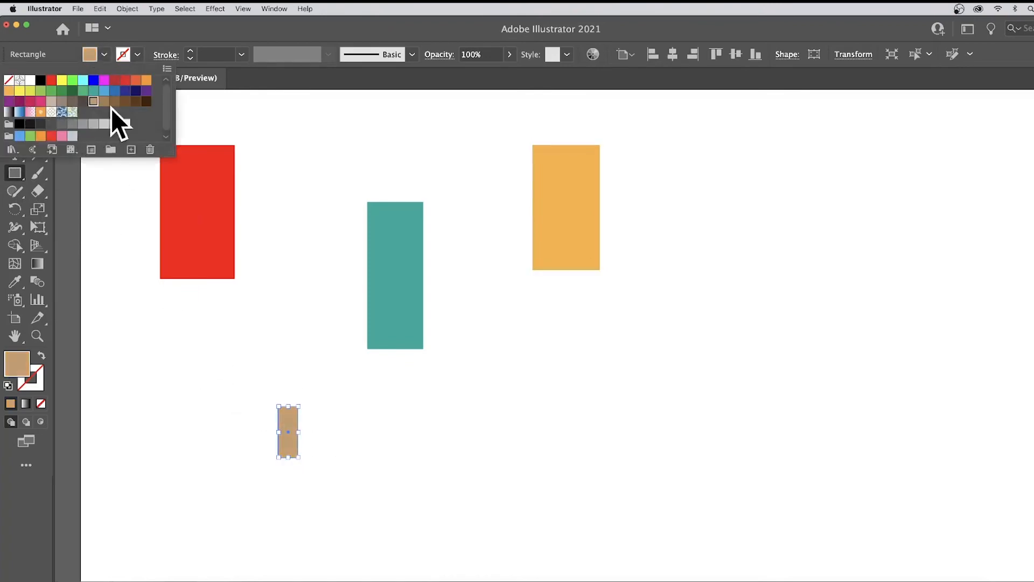
{"action": "left_click", "coordinate": [237, 32]}
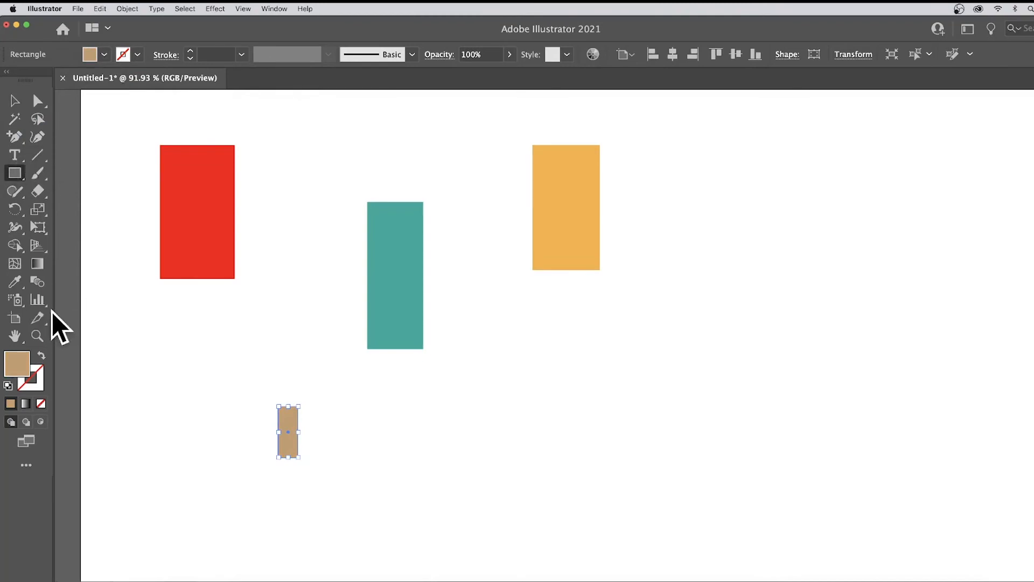
Blend the four rectangles with the Blend tool in the order red, light orange, teal, light brown
{"action": "left_click", "coordinate": [38, 282]}
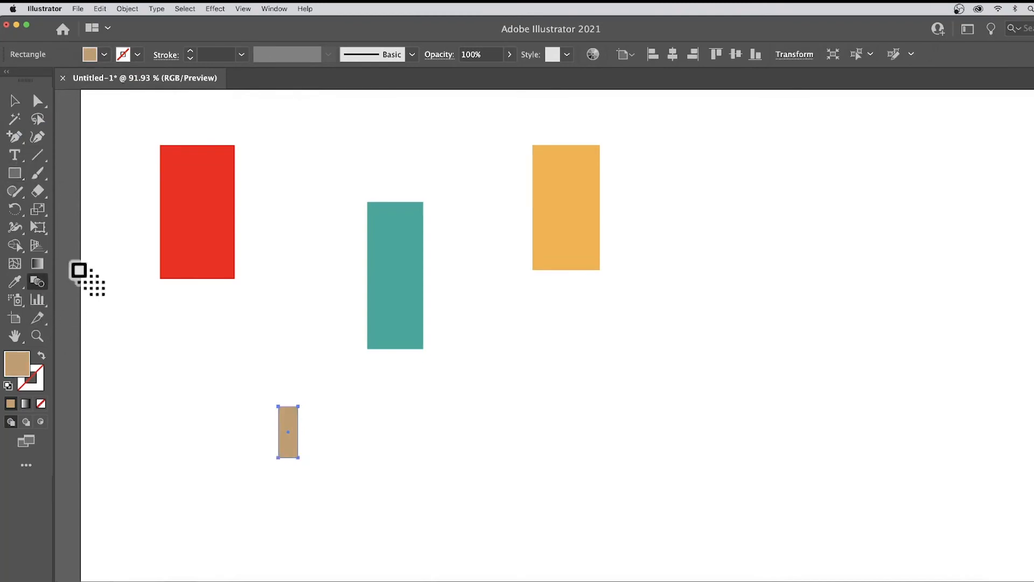
{"action": "left_click", "coordinate": [540, 178]}
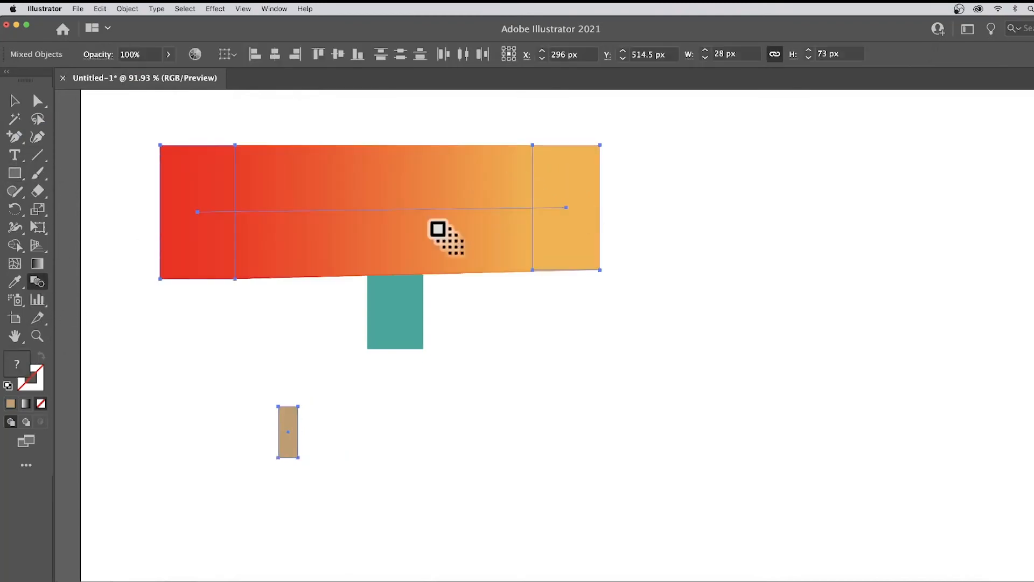
{"action": "left_click", "coordinate": [397, 305]}
{"action": "left_click", "coordinate": [289, 433]}
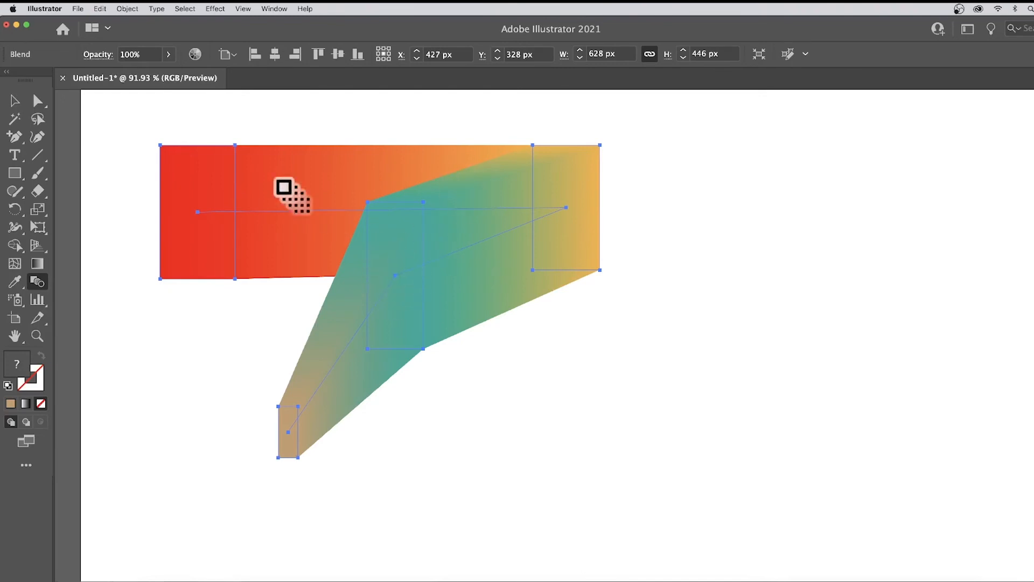
Round the blend's corners by about 11.3 px and move the spine's light brown end point to about X 1100 px, Y 338 px
{"action": "left_click", "coordinate": [34, 101]}
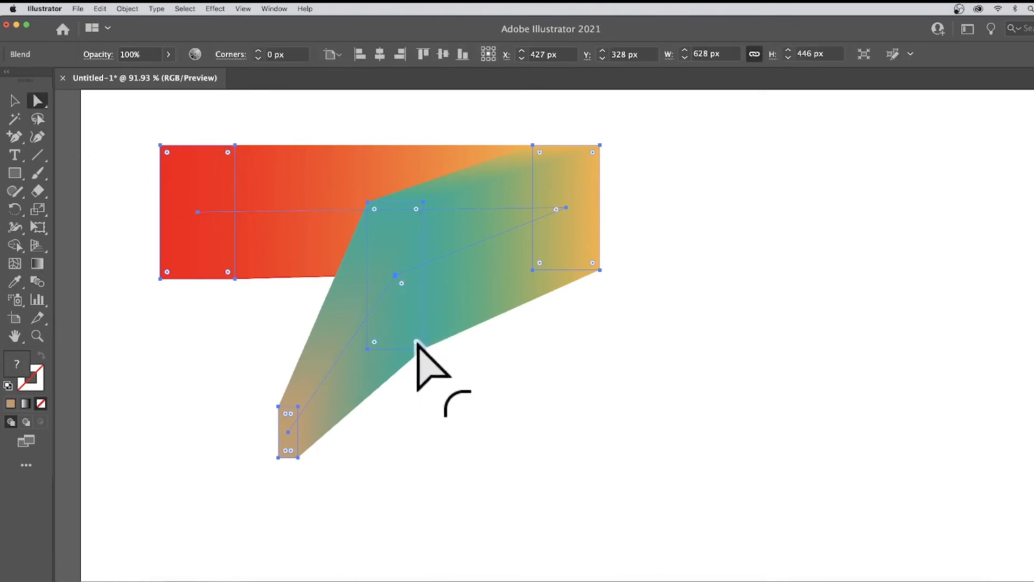
{"action": "mouse_move", "coordinate": [416, 342]}
{"action": "left_mouse_down"}
{"action": "mouse_move", "coordinate": [405, 327]}
{"action": "mouse_move", "coordinate": [439, 351]}
{"action": "mouse_move", "coordinate": [418, 341]}
{"action": "left_mouse_up"}
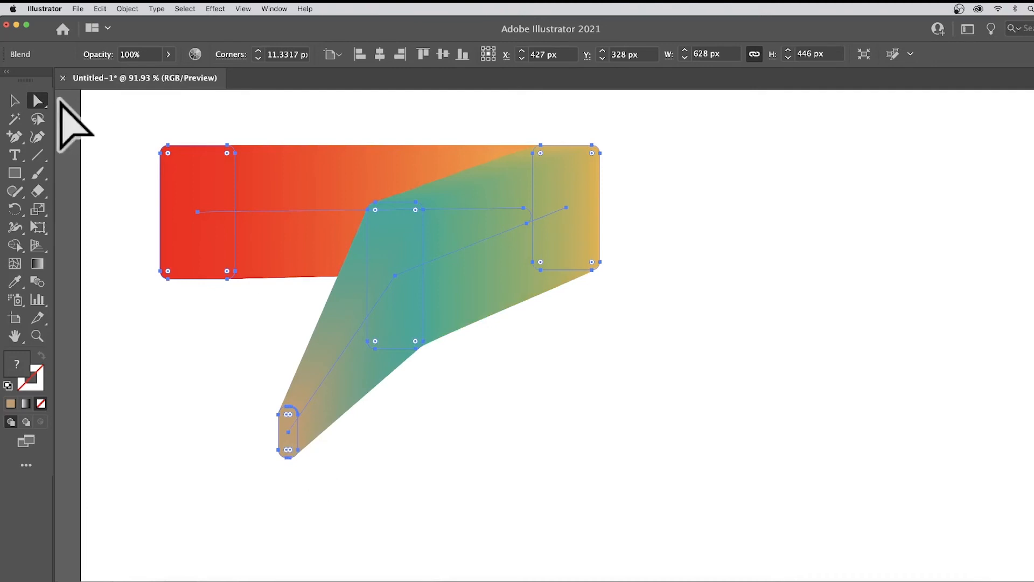
{"action": "left_click", "coordinate": [289, 432]}
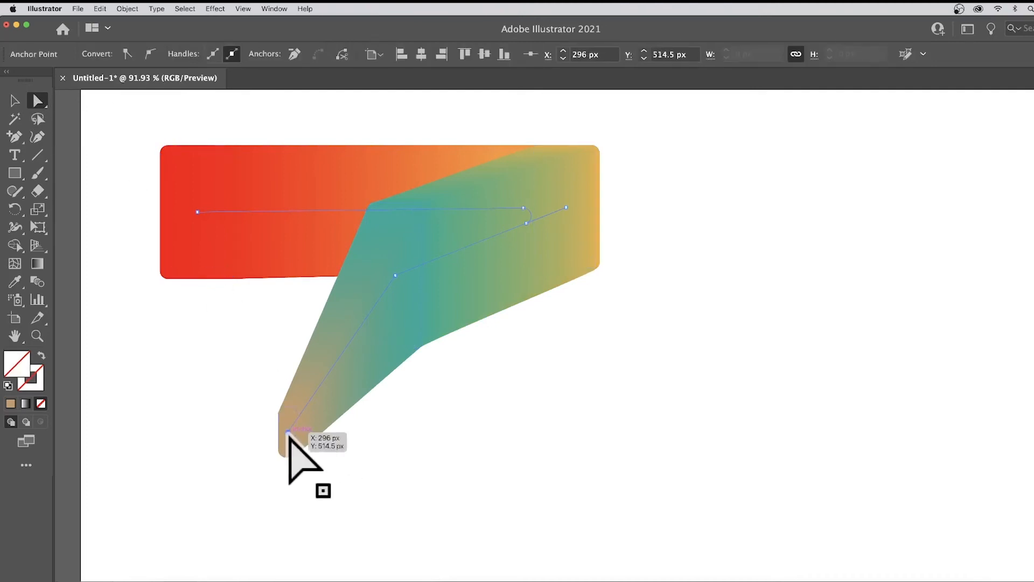
{"action": "left_click_drag", "start_coordinate": [289, 432], "coordinate": [851, 308]}
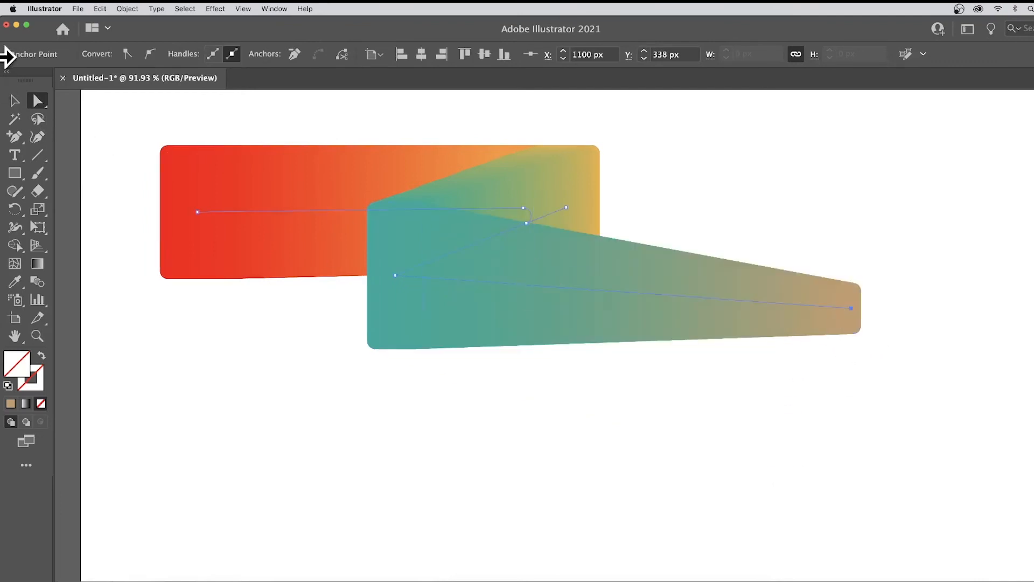
Add two anchor points along the last segment of the blend spine, between the teal and light brown ends
{"action": "left_click", "coordinate": [14, 136]}
{"action": "left_click", "coordinate": [566, 286]}
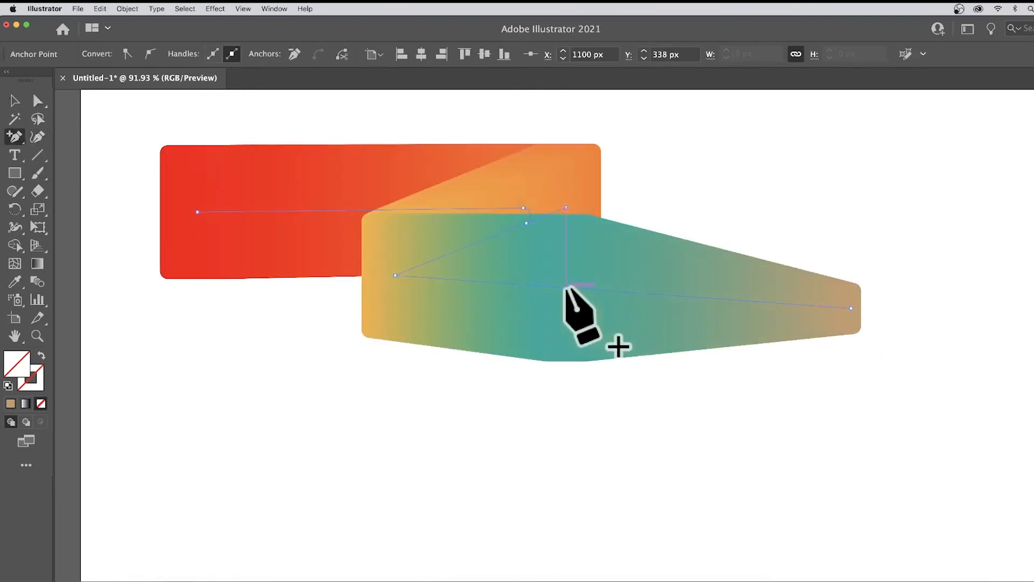
{"action": "left_click", "coordinate": [695, 296]}
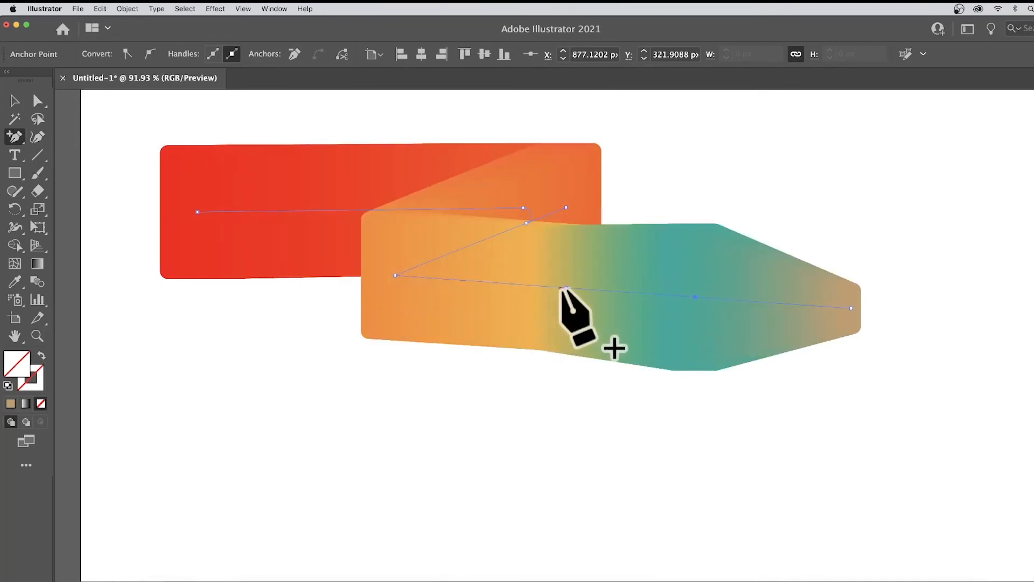
Bend the spine into a zigzag by moving its added points to about X 366, Y 567 px and X 910, Y 357 px, and lowering its end point
{"action": "left_click", "coordinate": [38, 100]}
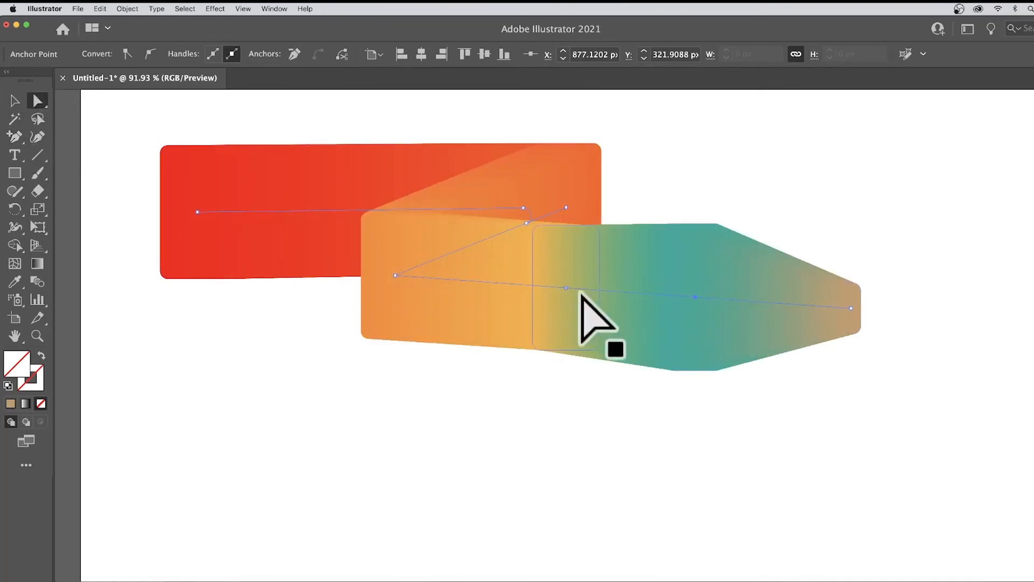
{"action": "left_click_drag", "start_coordinate": [566, 288], "coordinate": [338, 467]}
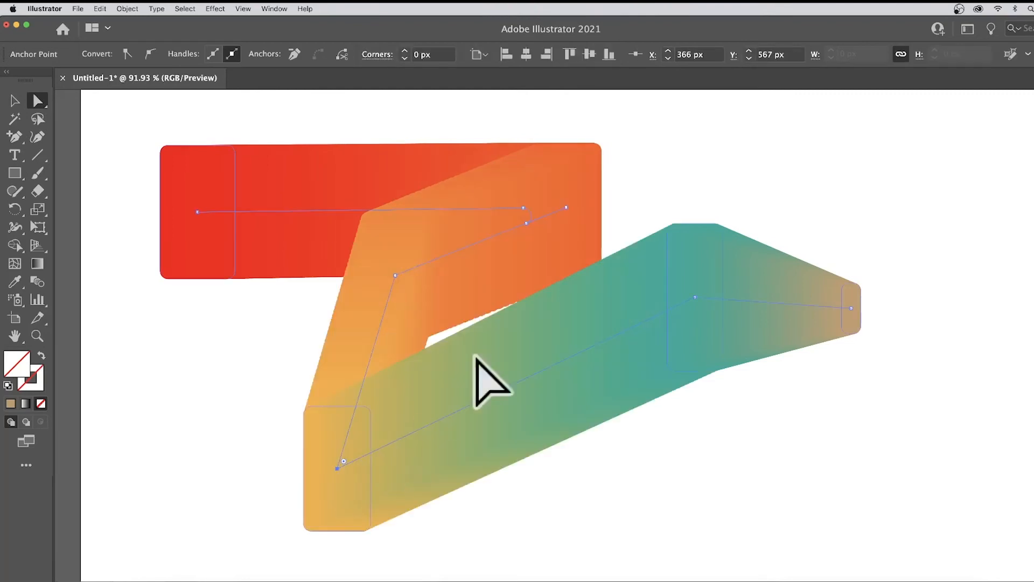
{"action": "left_click_drag", "start_coordinate": [691, 313], "coordinate": [757, 162]}
{"action": "left_click_drag", "start_coordinate": [852, 310], "coordinate": [835, 506]}
{"action": "left_click_drag", "start_coordinate": [755, 141], "coordinate": [717, 322]}
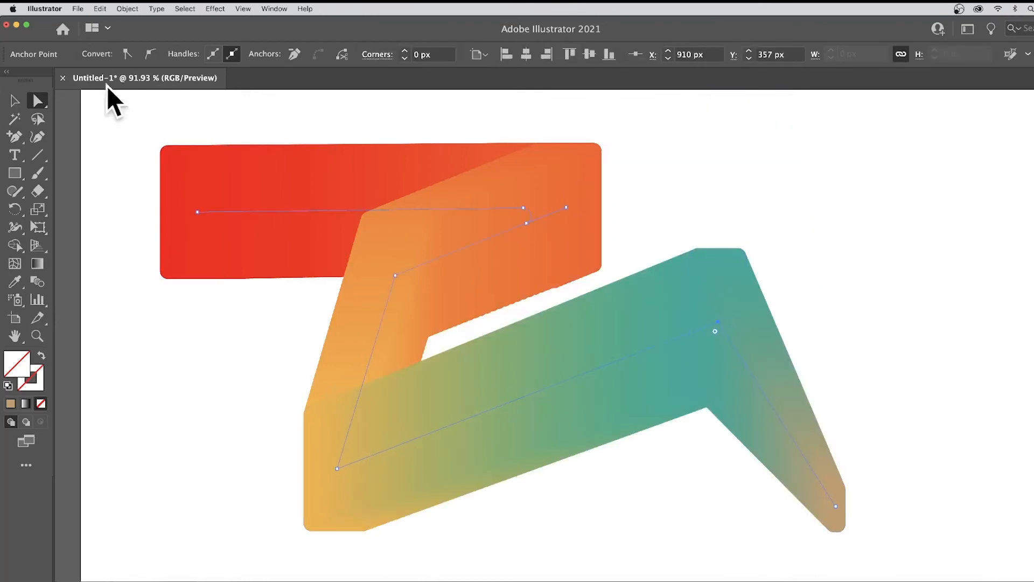
Reverse the blend's spine and undo the reversal
{"action": "left_click", "coordinate": [129, 9]}
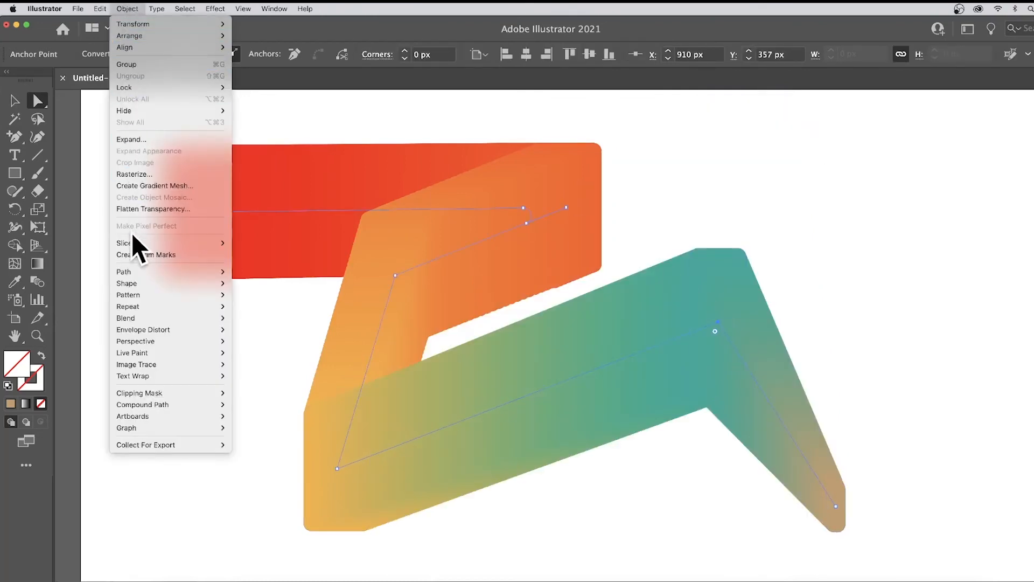
{"action": "mouse_move", "coordinate": [131, 317]}
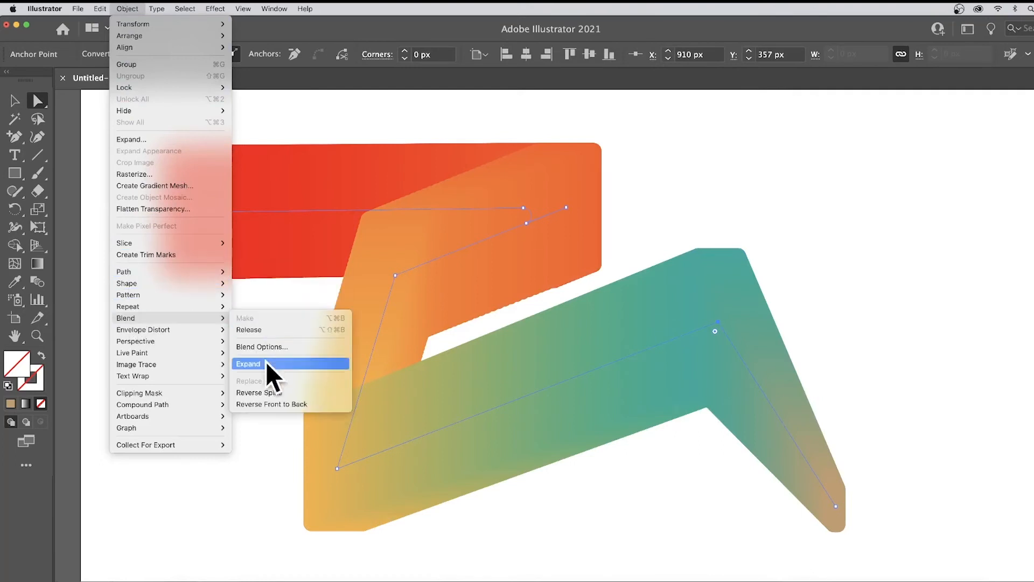
{"action": "left_click", "coordinate": [273, 393]}
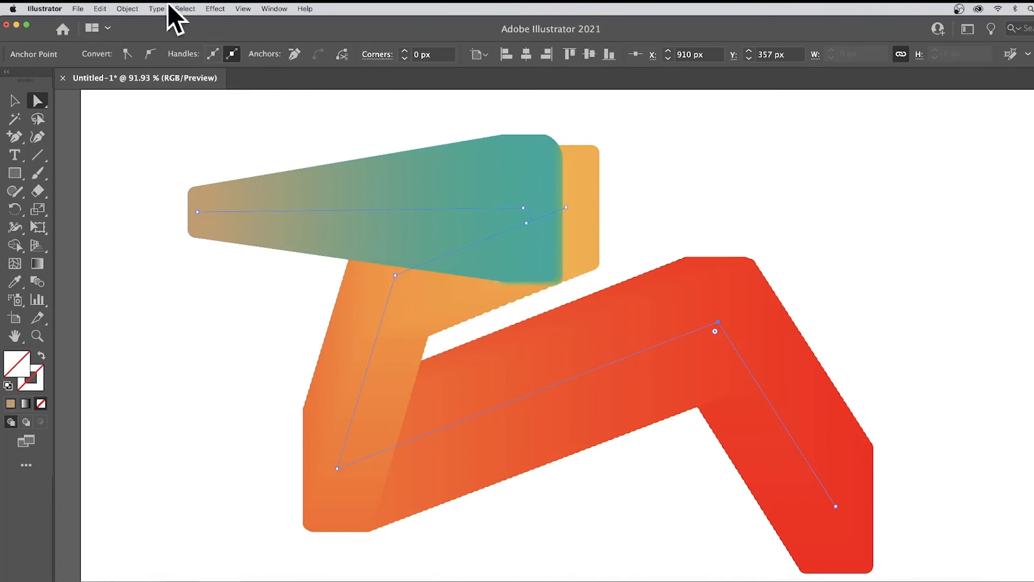
{"action": "key", "text": "super+z"}
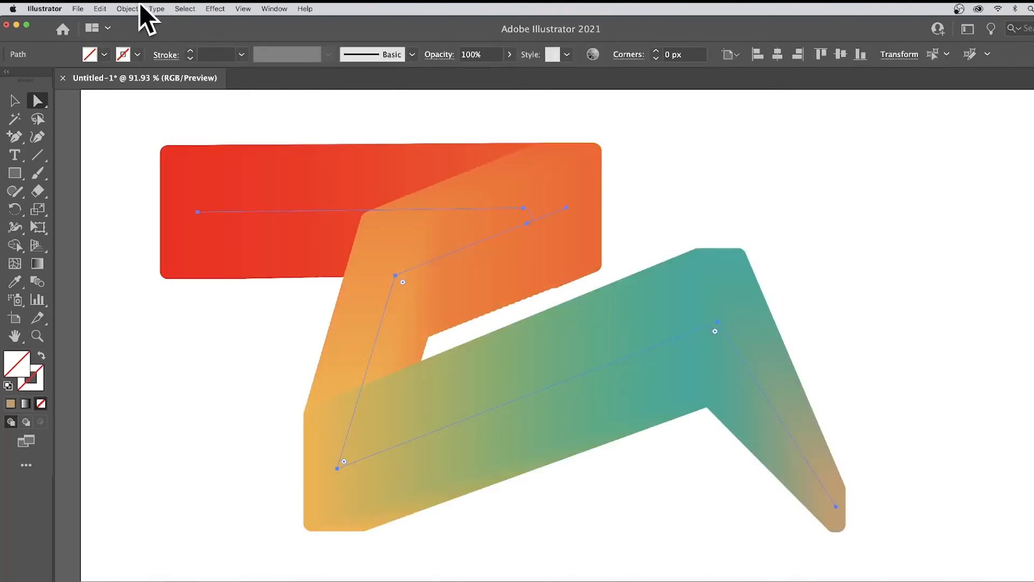
Remove the overlapping spine points between the red and light orange shapes, and delete the whole blend from the artboard
{"action": "key", "text": "super+z"}
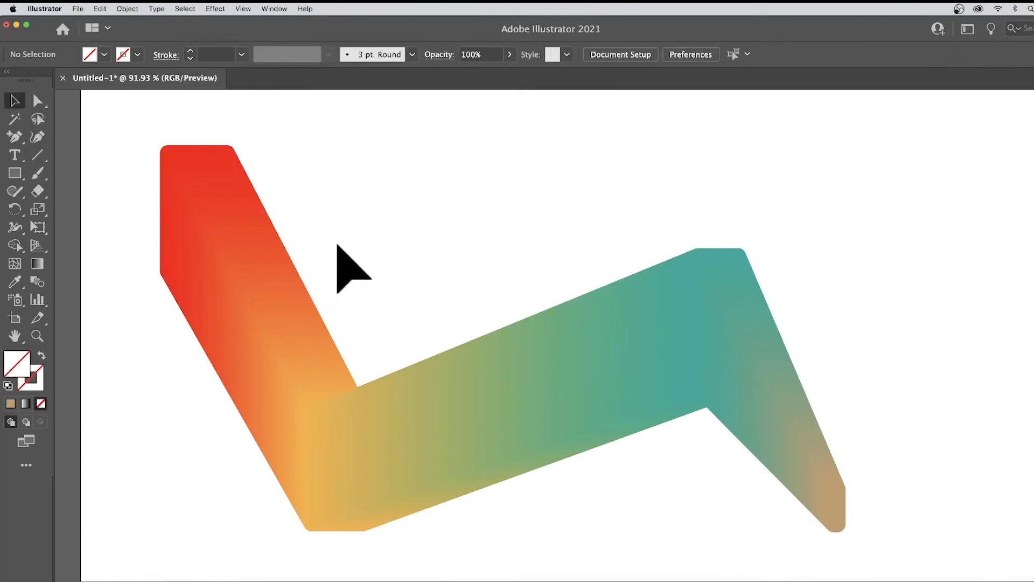
{"action": "left_click", "coordinate": [245, 239]}
{"action": "key", "text": "Delete"}
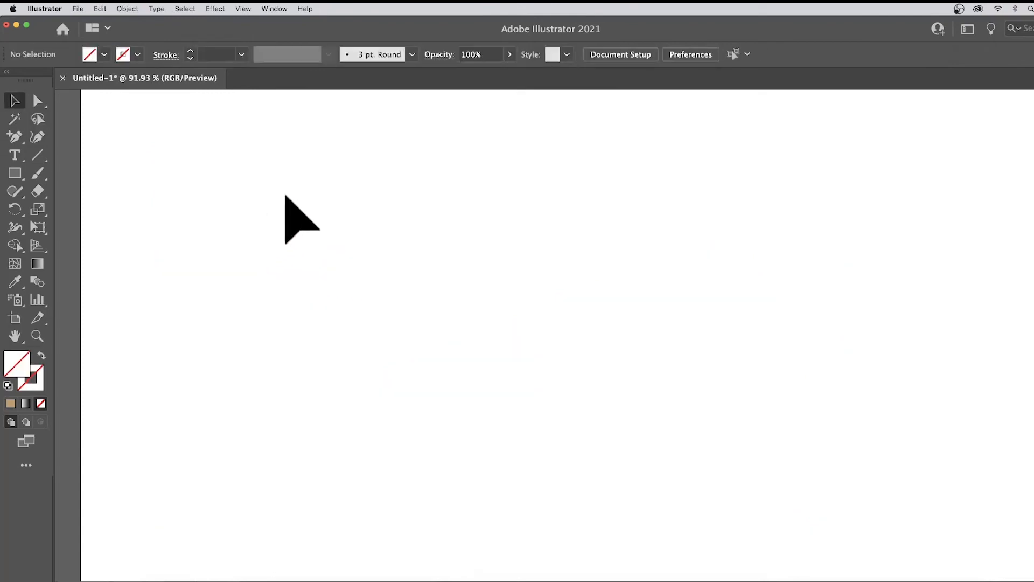
Draw an open, five-point looping curve in the artboard's upper left area with the Curvature tool
{"action": "left_click", "coordinate": [14, 170]}
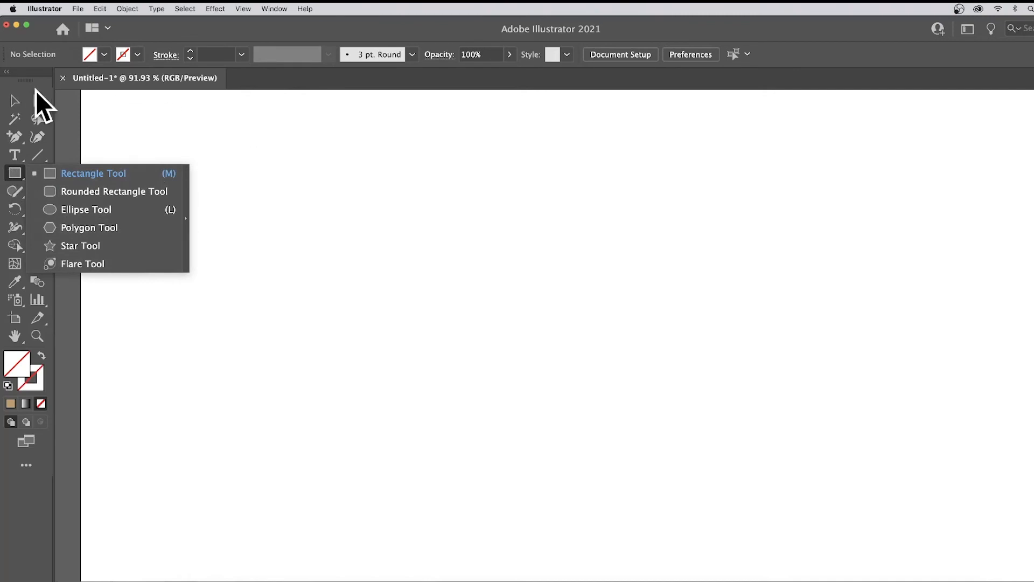
{"action": "left_click", "coordinate": [43, 137]}
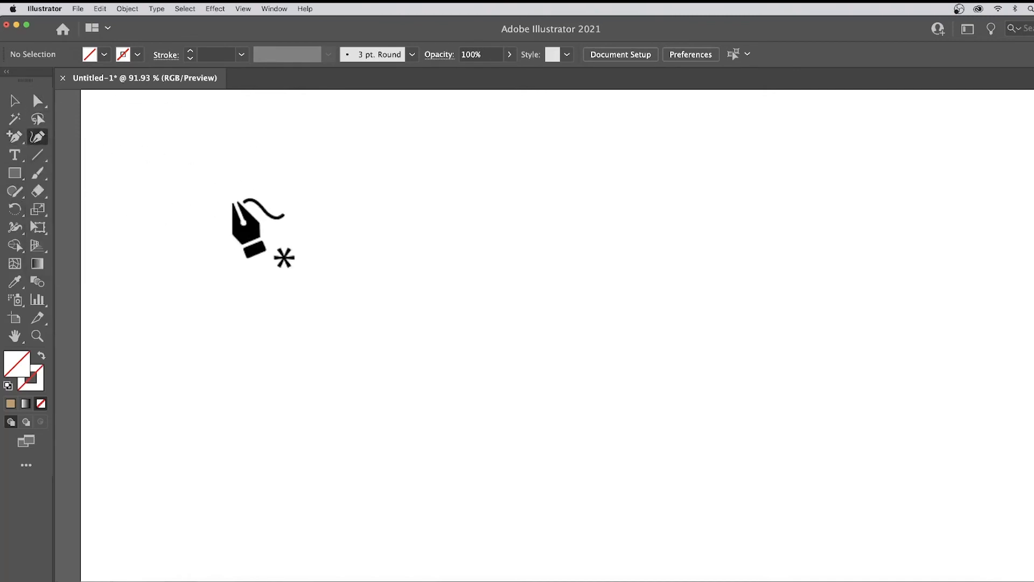
{"action": "left_click", "coordinate": [160, 244]}
{"action": "left_click", "coordinate": [237, 144]}
{"action": "left_click", "coordinate": [399, 171]}
{"action": "left_click", "coordinate": [304, 255]}
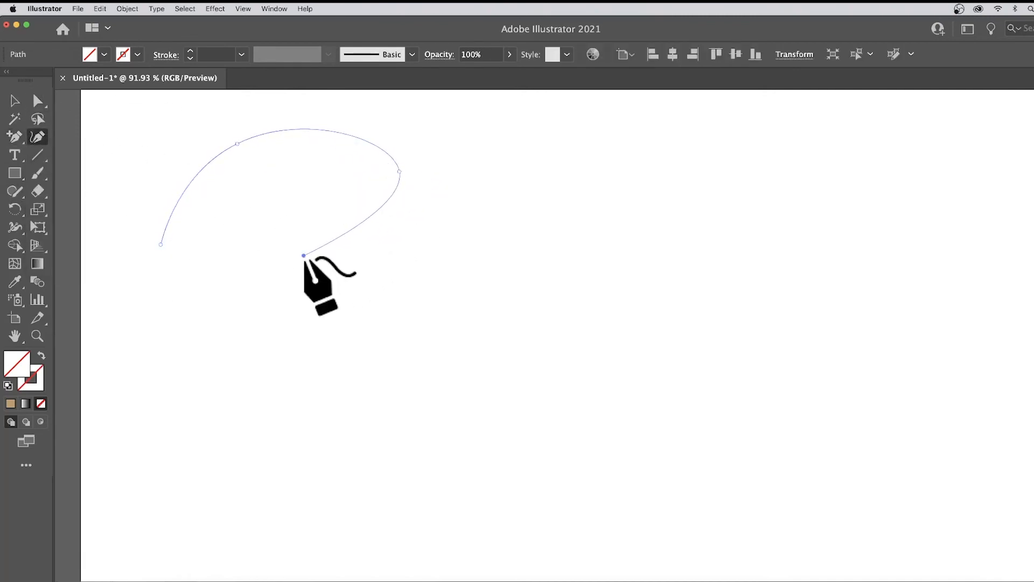
{"action": "left_click", "coordinate": [244, 223]}
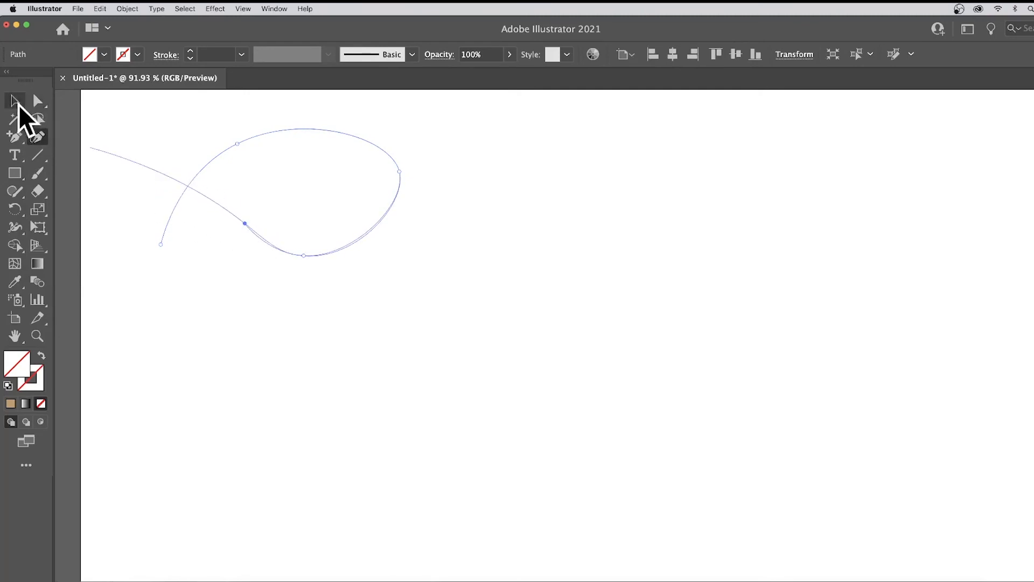
{"action": "left_click", "coordinate": [16, 101]}
Give the curve a black 9 pt stroke with the width profile that is thick in the middle and tapers at both ends
{"action": "left_click", "coordinate": [141, 54]}
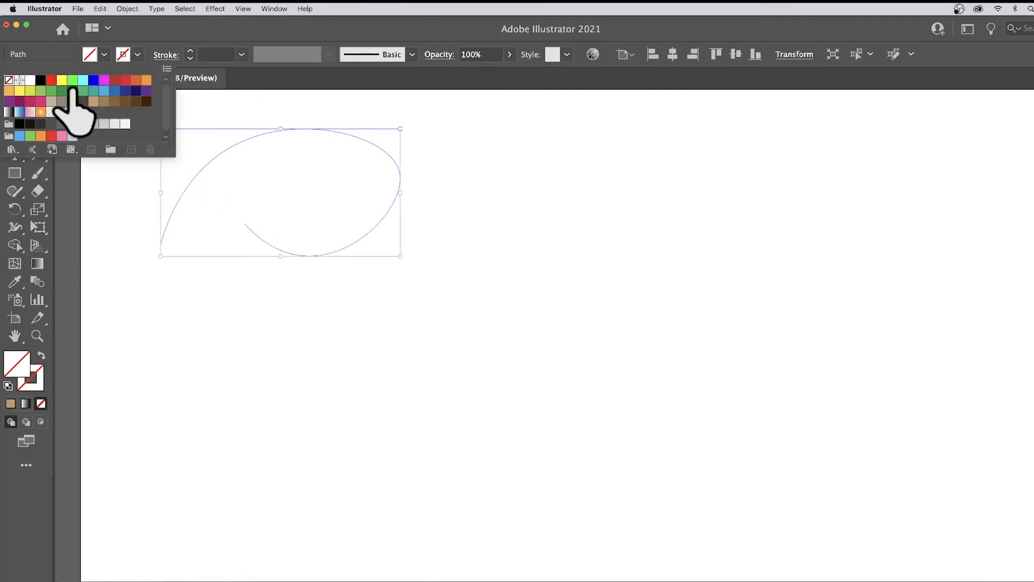
{"action": "left_click", "coordinate": [41, 80]}
{"action": "left_click", "coordinate": [329, 53]}
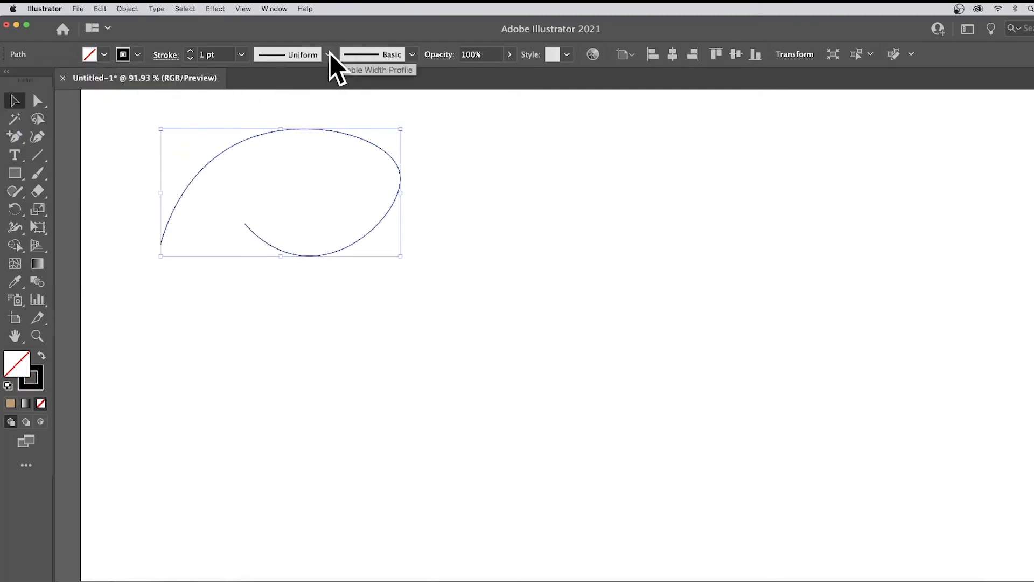
{"action": "left_click", "coordinate": [328, 53]}
{"action": "left_click", "coordinate": [298, 106]}
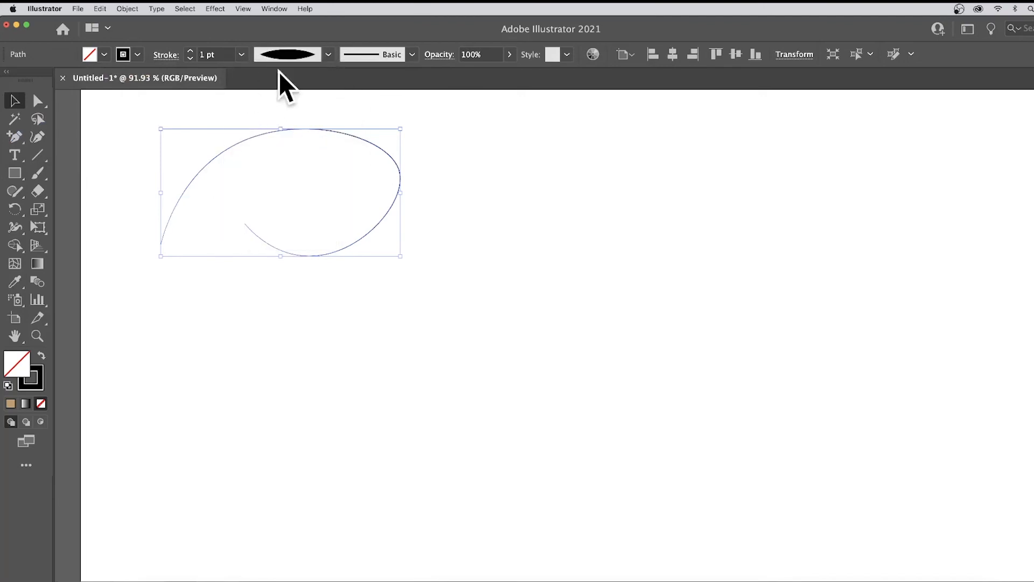
{"action": "left_click", "coordinate": [242, 54]}
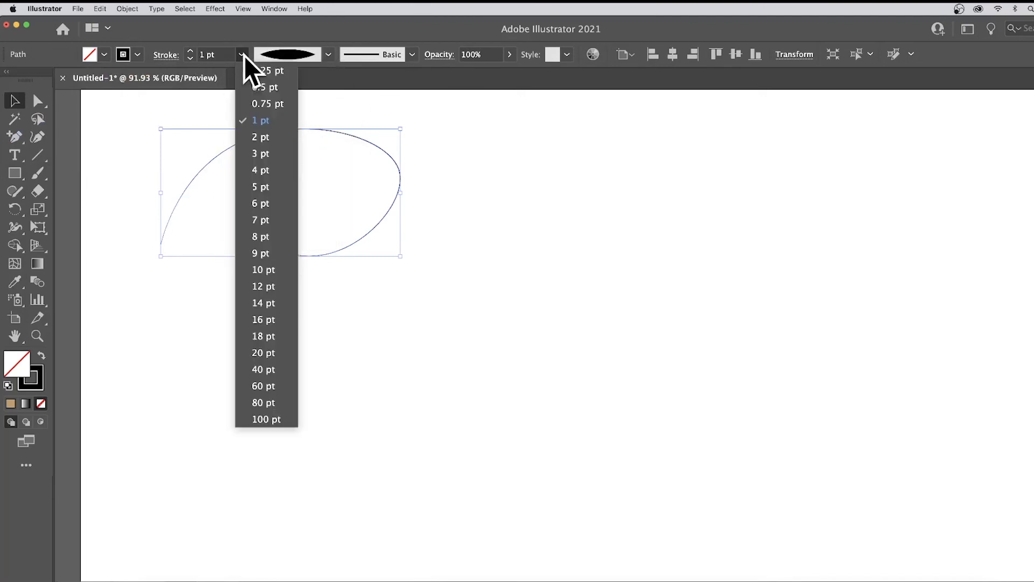
{"action": "left_click", "coordinate": [266, 251]}
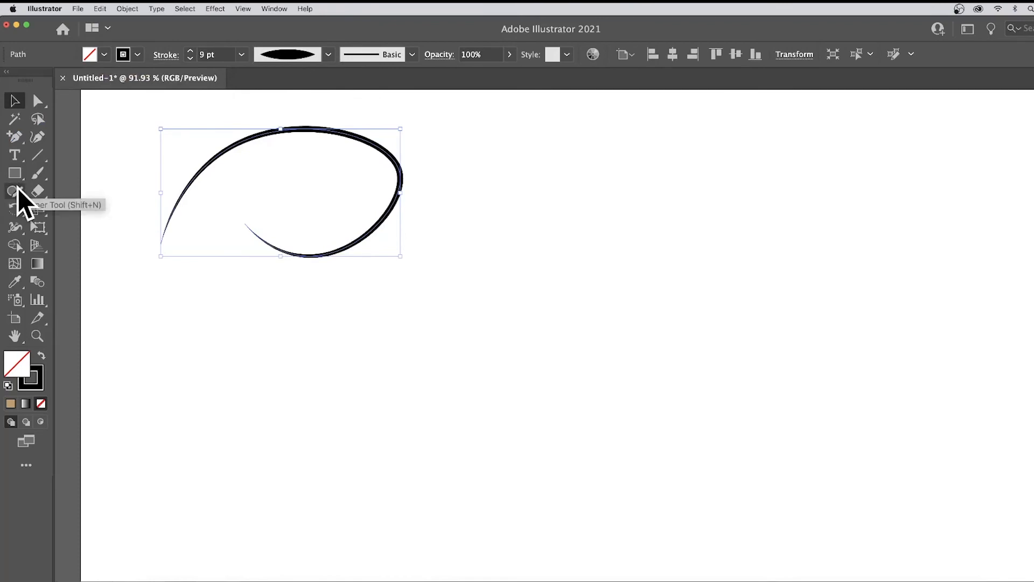
Draw a second open, five-point looping curve on the right half of the artboard with the Curvature tool
{"action": "left_click", "coordinate": [40, 135]}
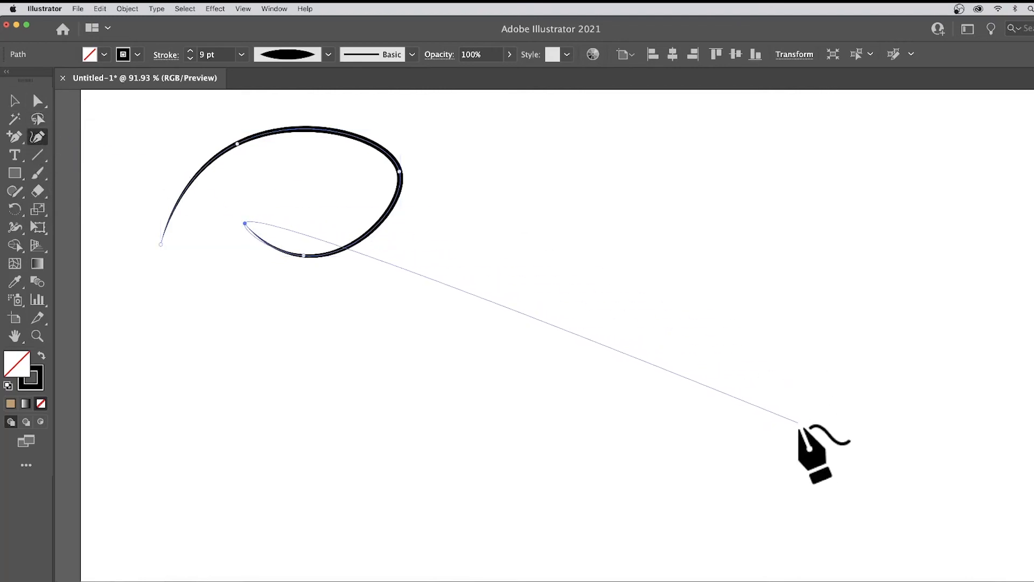
{"action": "key", "text": "Escape"}
{"action": "left_click", "coordinate": [785, 445]}
{"action": "left_click", "coordinate": [876, 340]}
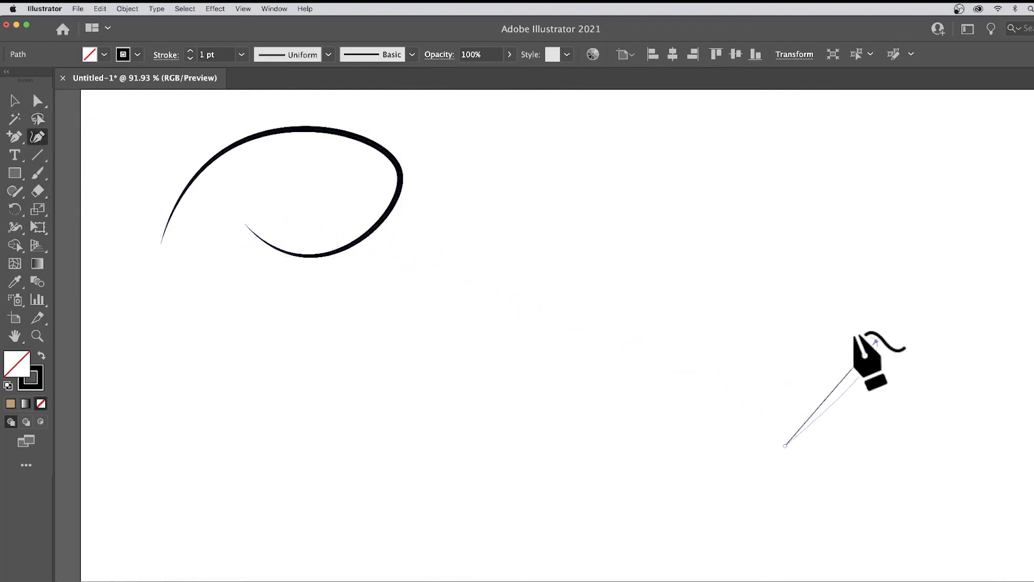
{"action": "left_click", "coordinate": [652, 247]}
{"action": "left_click", "coordinate": [688, 392]}
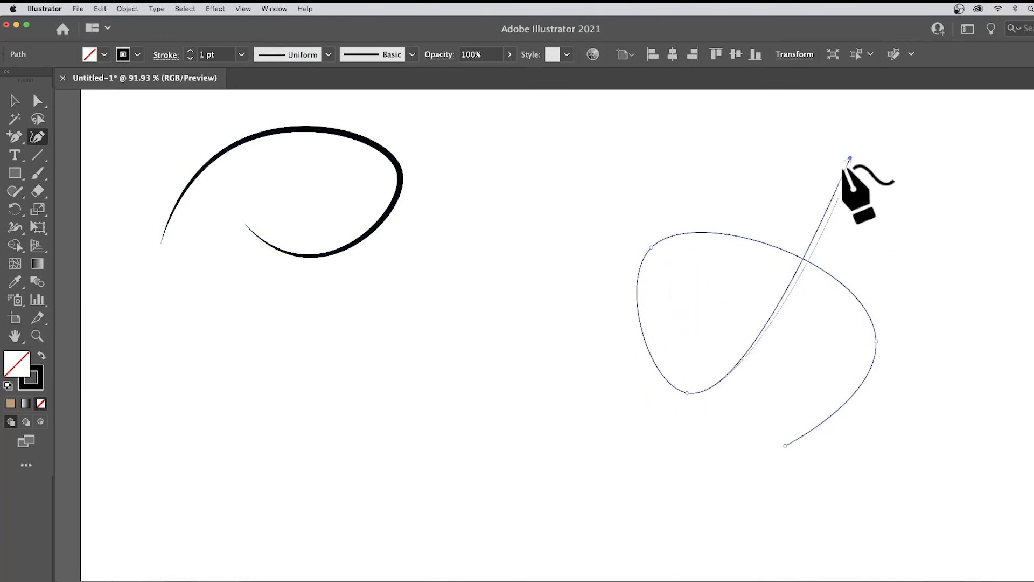
{"action": "left_click", "coordinate": [850, 158]}
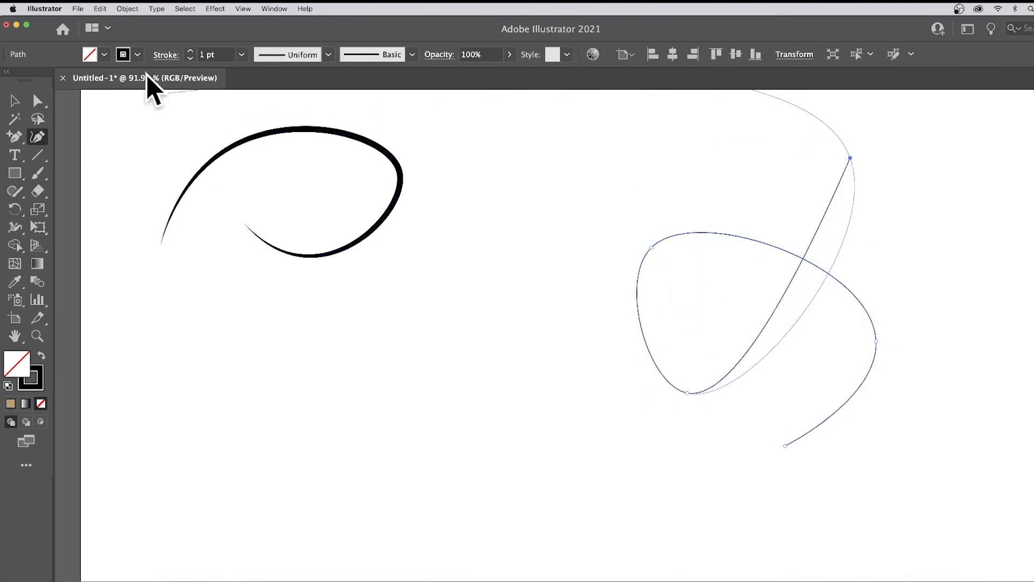
Give the second curve a red 16 pt stroke with the width profile that tapers at both ends
{"action": "left_click", "coordinate": [241, 55]}
{"action": "left_click", "coordinate": [262, 319]}
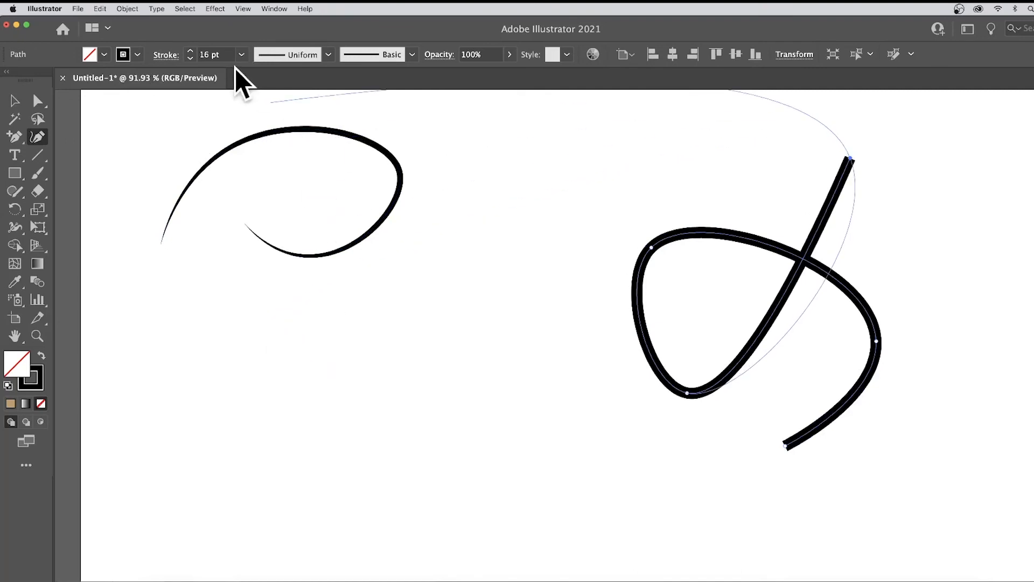
{"action": "left_click", "coordinate": [328, 54]}
{"action": "left_click", "coordinate": [291, 107]}
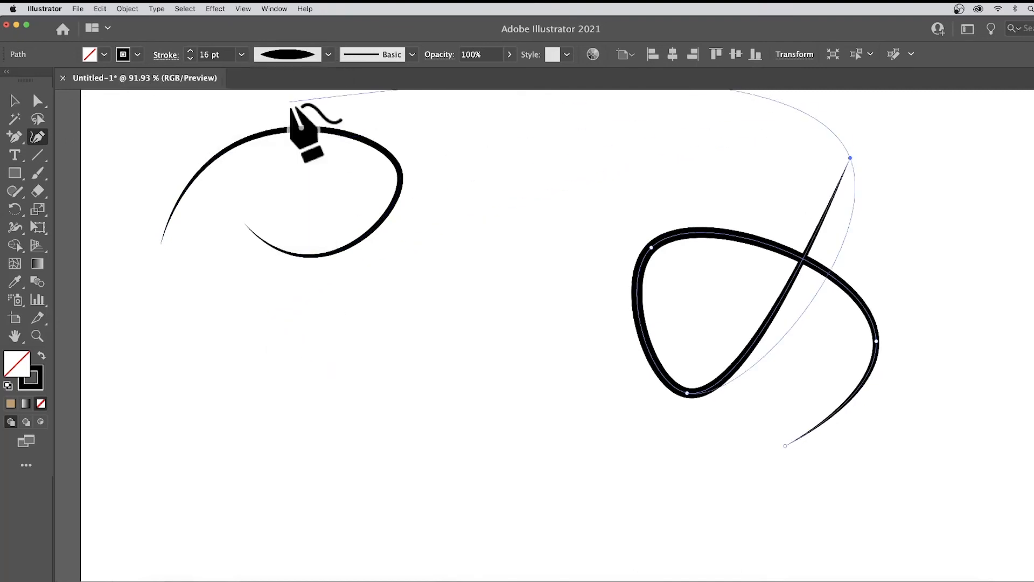
{"action": "left_click", "coordinate": [14, 100]}
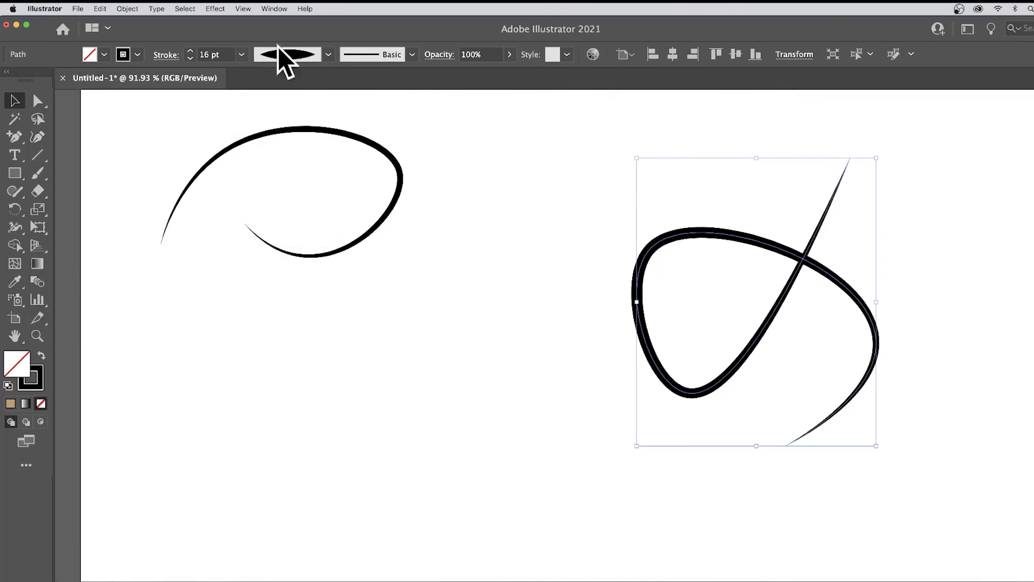
{"action": "left_click", "coordinate": [138, 54]}
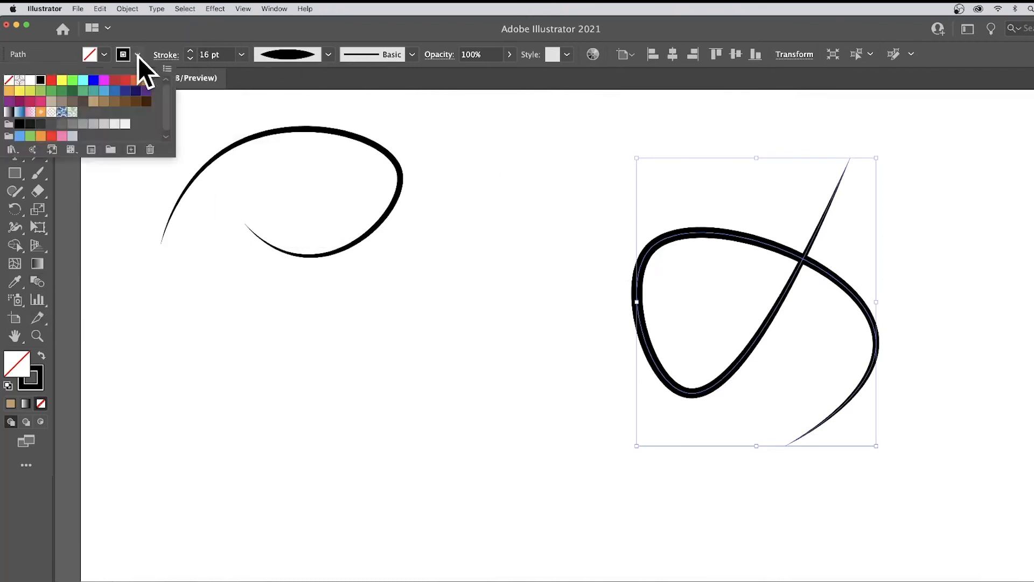
{"action": "left_click", "coordinate": [51, 80]}
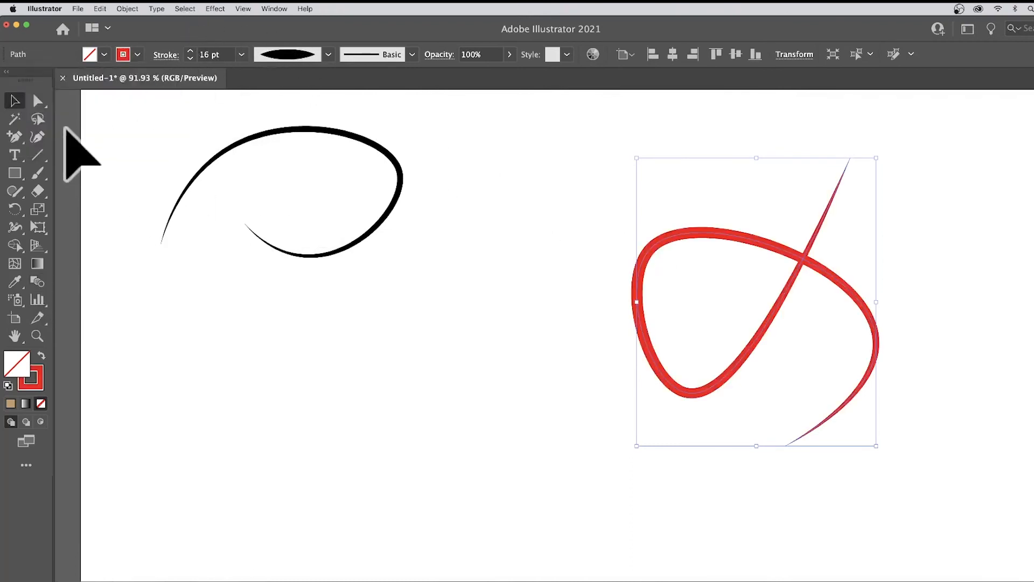
Blend the black curve with the red curve using the Blend tool
{"action": "left_click", "coordinate": [37, 282]}
{"action": "left_click", "coordinate": [253, 137]}
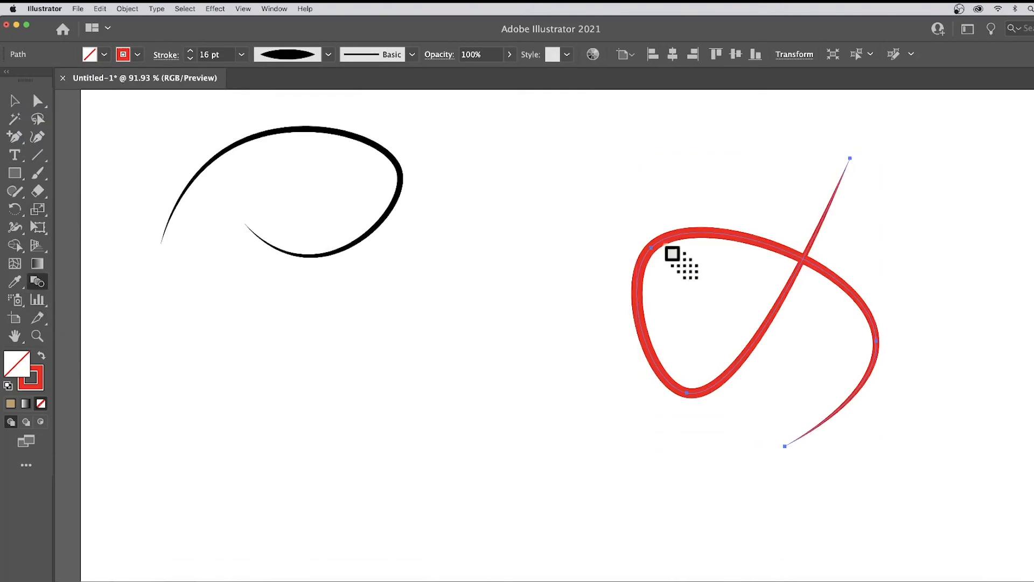
{"action": "left_click", "coordinate": [654, 240]}
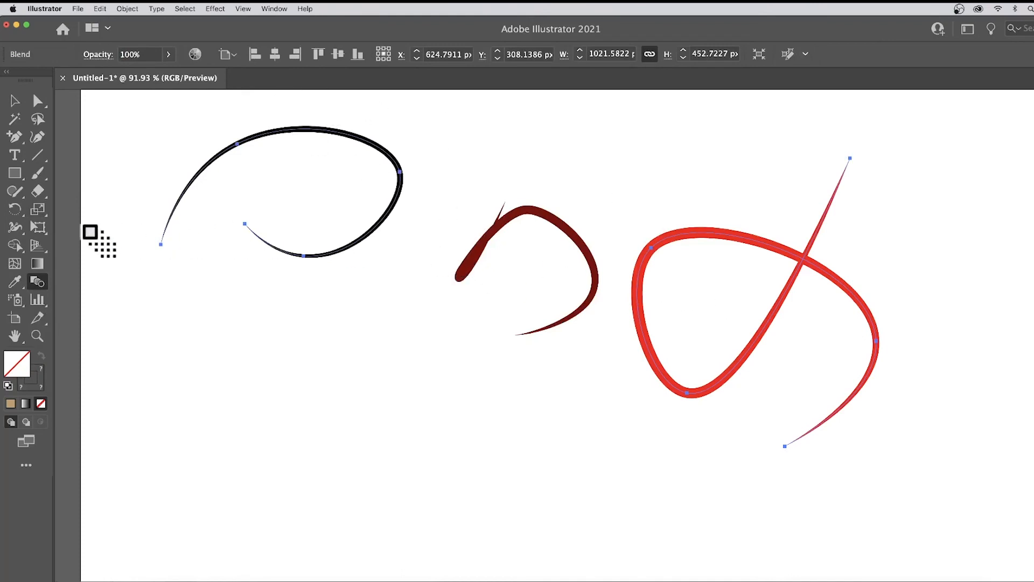
Set the blend's spacing to Specified Steps with 200 steps, previewing it on the curves
{"action": "double_click", "coordinate": [41, 283]}
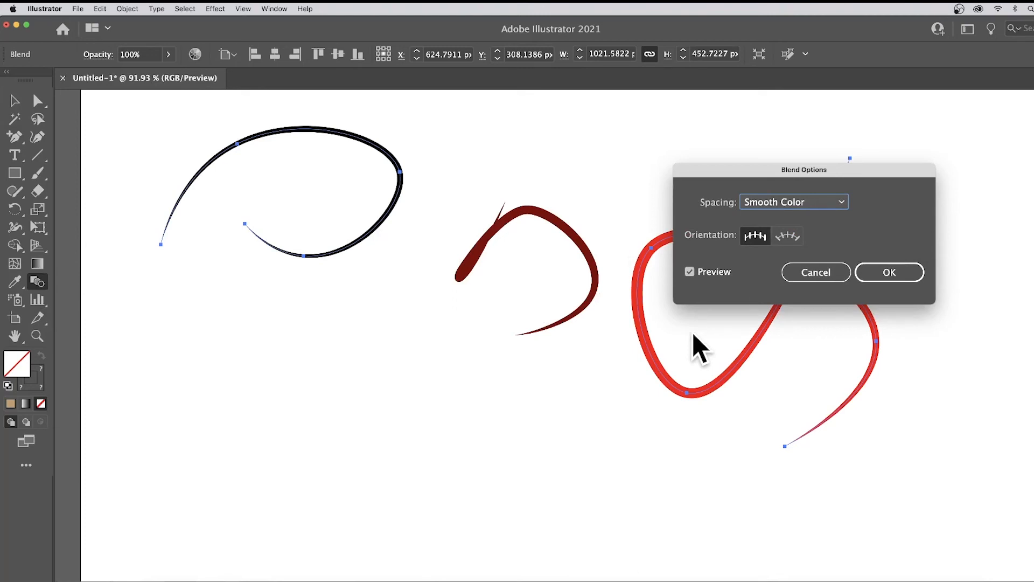
{"action": "left_click", "coordinate": [783, 205]}
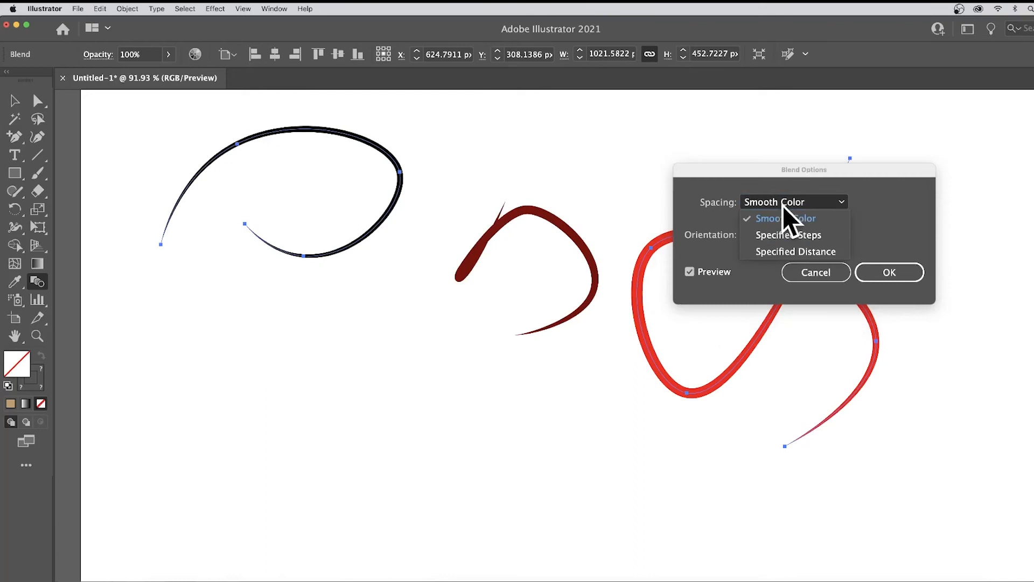
{"action": "left_click", "coordinate": [782, 235]}
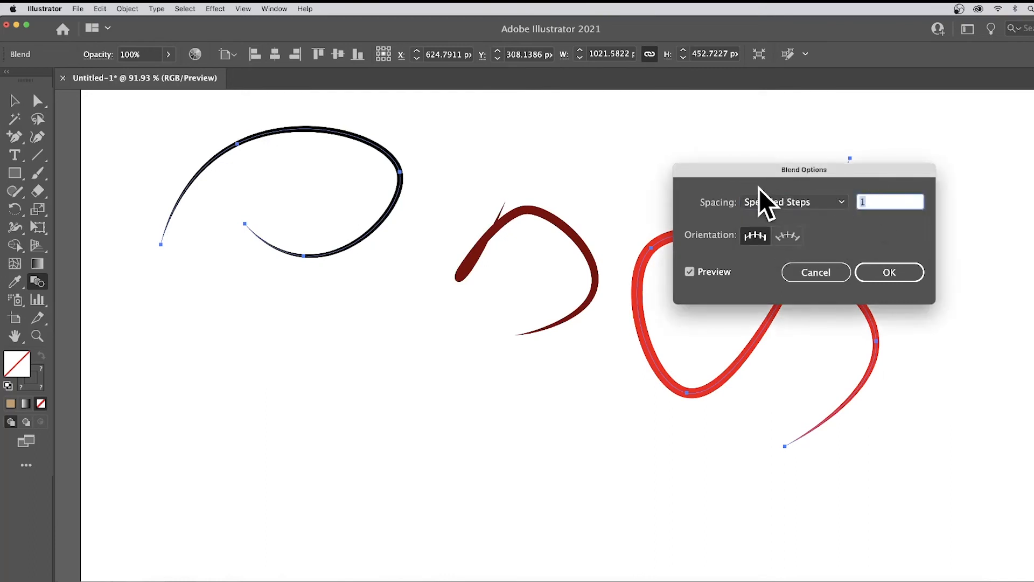
{"action": "type", "text": "200"}
{"action": "key", "text": "Tab"}
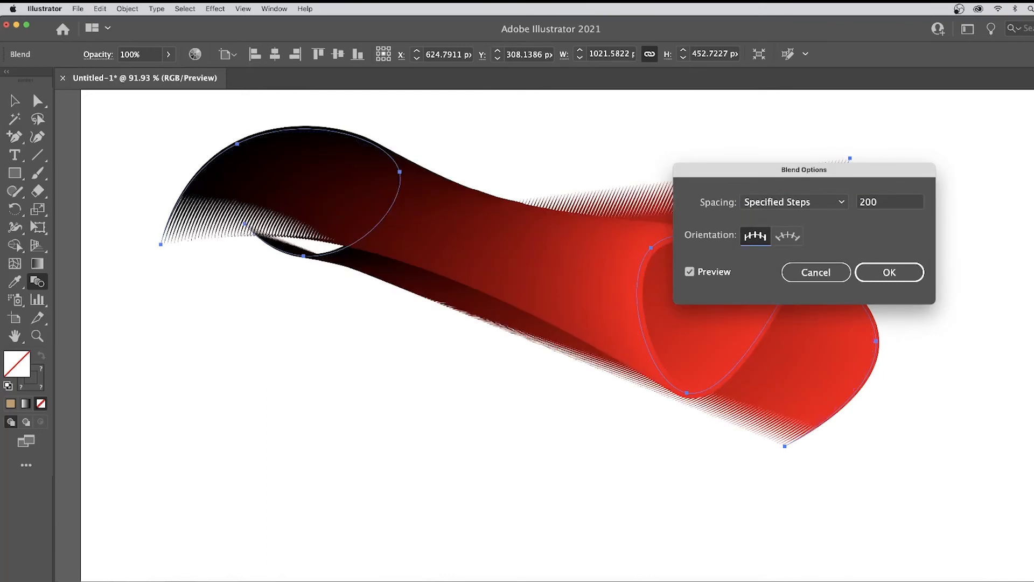
Change the blend's spacing to a Specified Distance of 2 px and apply it
{"action": "left_click_drag", "start_coordinate": [784, 187], "coordinate": [913, 173]}
{"action": "left_click", "coordinate": [914, 173]}
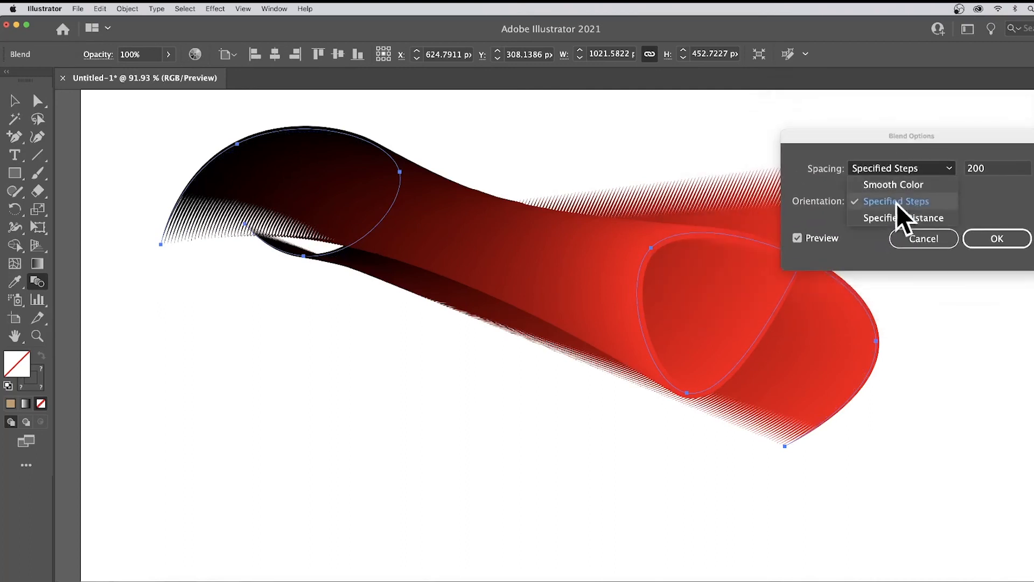
{"action": "left_click", "coordinate": [894, 219]}
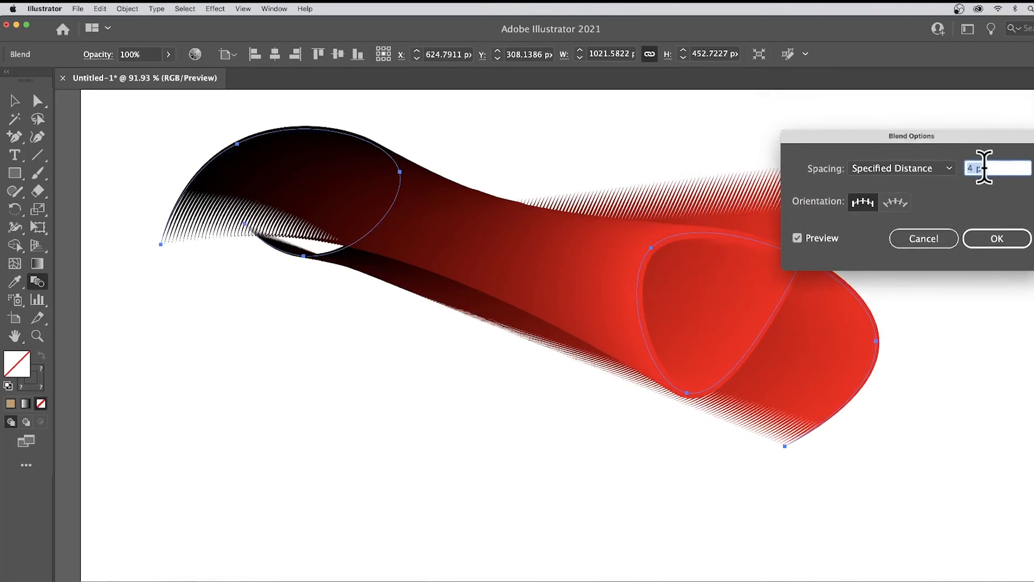
{"action": "key", "text": "Down"}
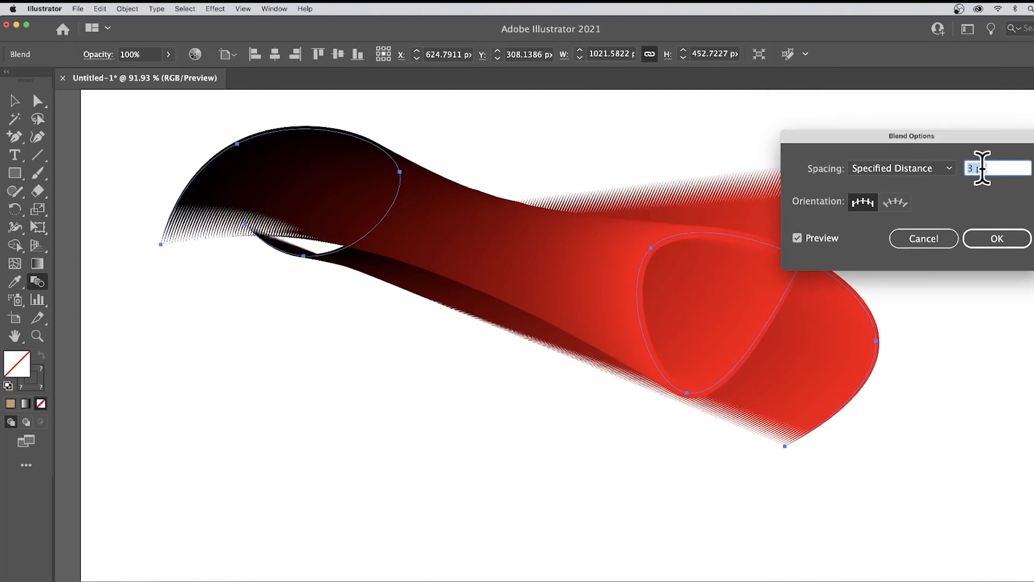
{"action": "key", "text": "Down"}
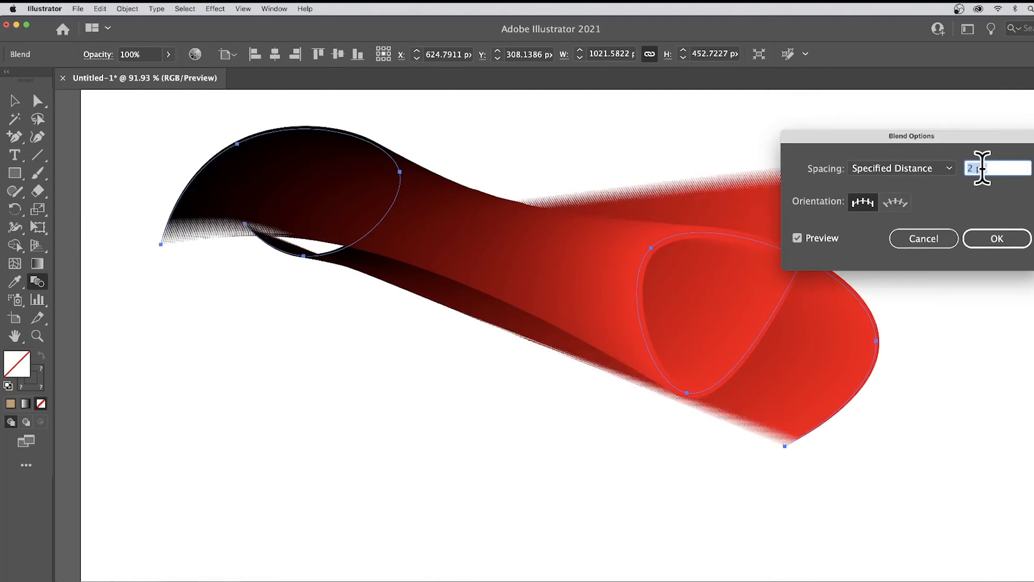
{"action": "left_click", "coordinate": [997, 238]}
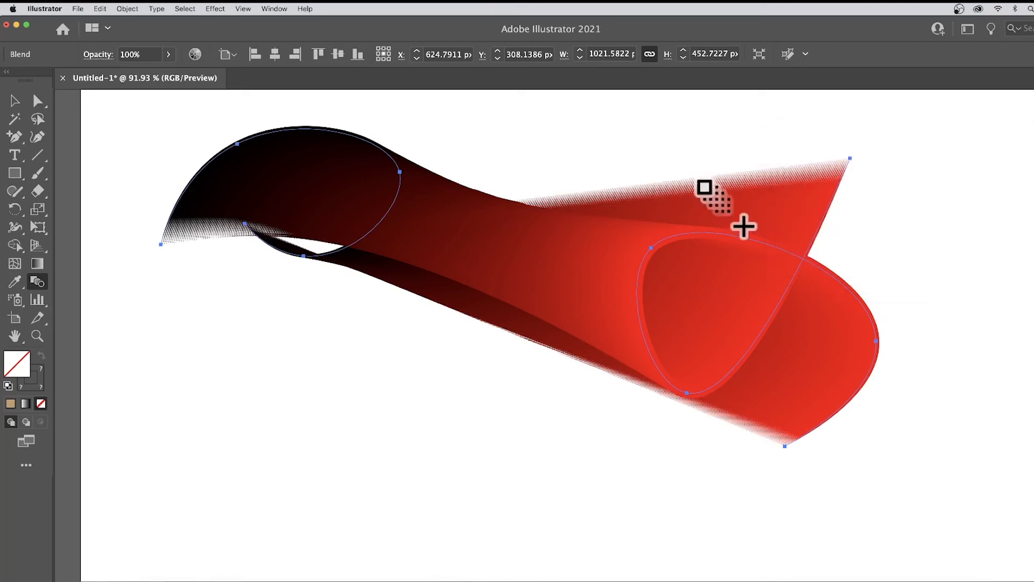
Reshape the blend's black curve by adding a point on its lower edge and moving its rightmost anchor point outward and up
{"action": "left_click", "coordinate": [34, 101]}
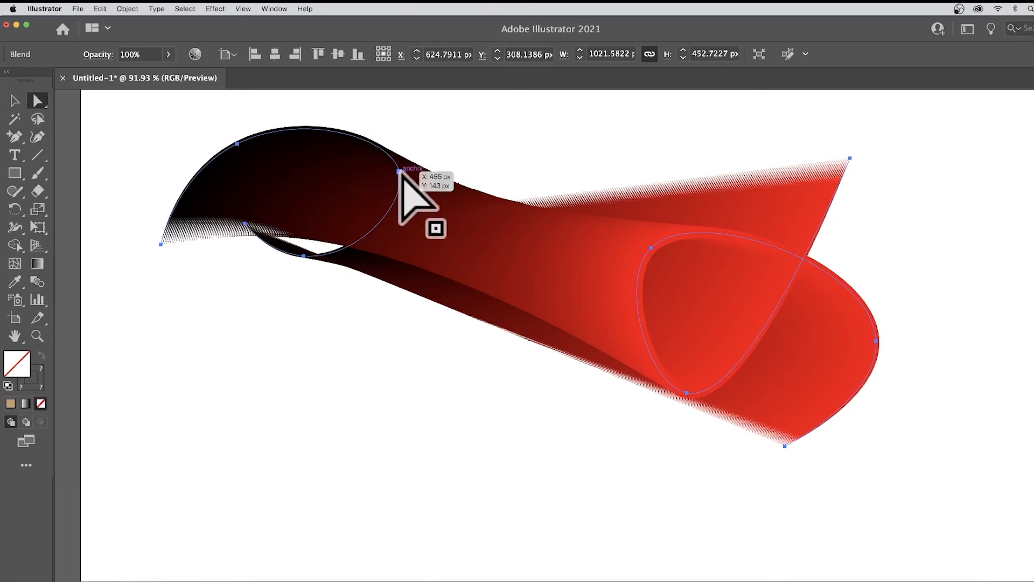
{"action": "left_click", "coordinate": [399, 171]}
{"action": "left_click_drag", "start_coordinate": [399, 171], "coordinate": [364, 169]}
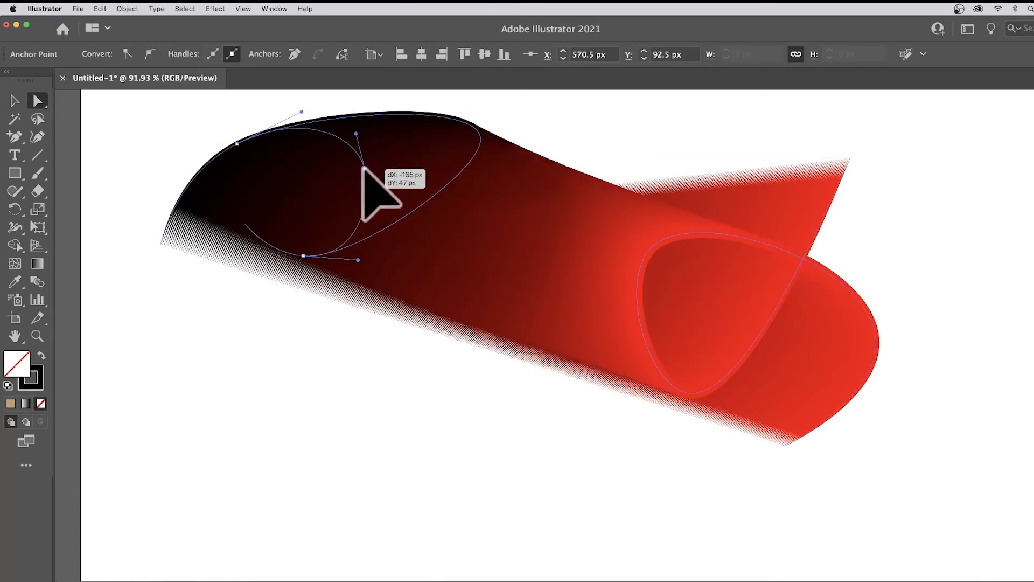
{"action": "left_click", "coordinate": [37, 136]}
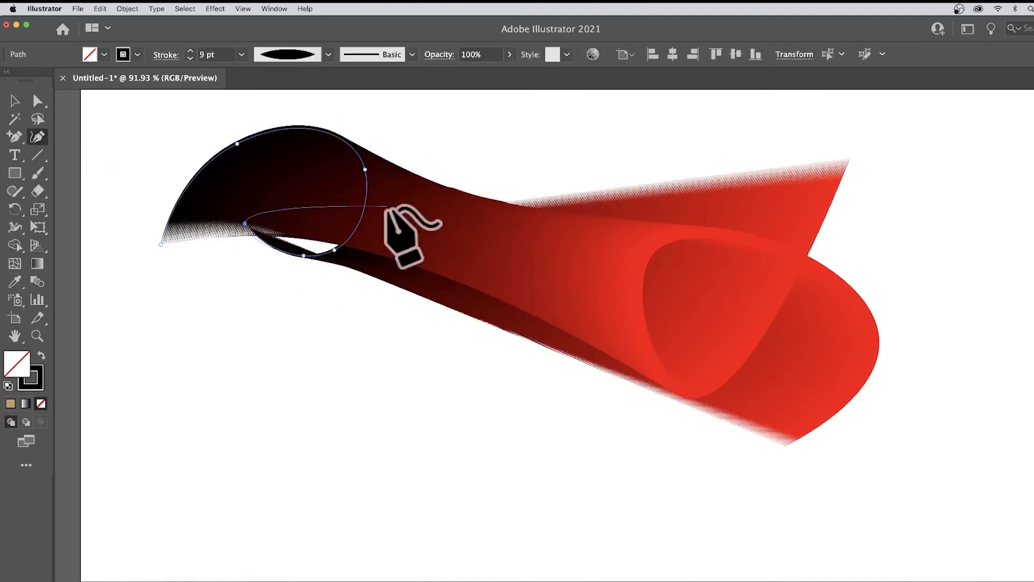
{"action": "left_click_drag", "start_coordinate": [364, 167], "coordinate": [458, 139]}
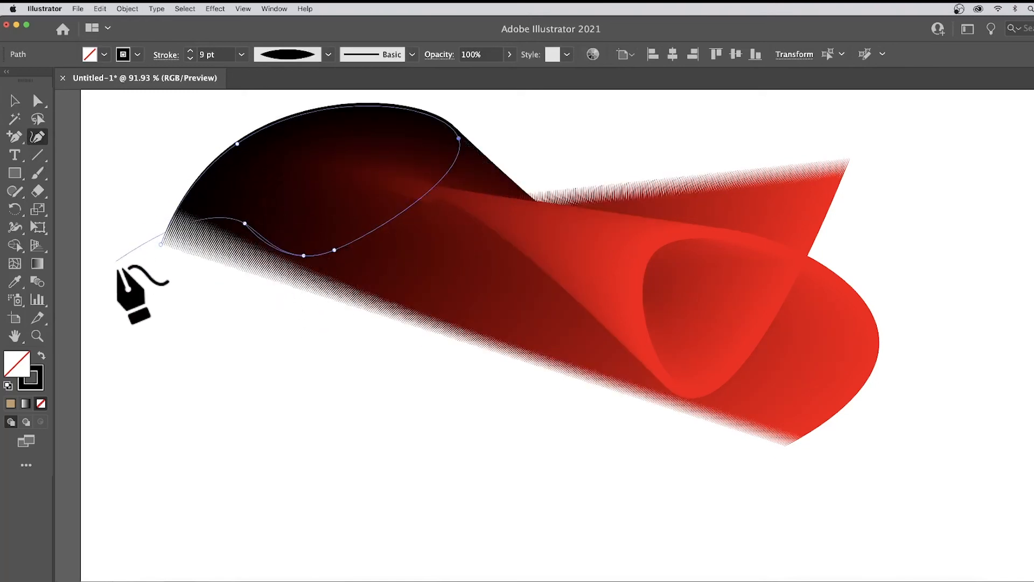
Extend the black curve's inner end with nine winding Curvature points down to the lower artboard, and add one point on its existing path
{"action": "left_click", "coordinate": [112, 259]}
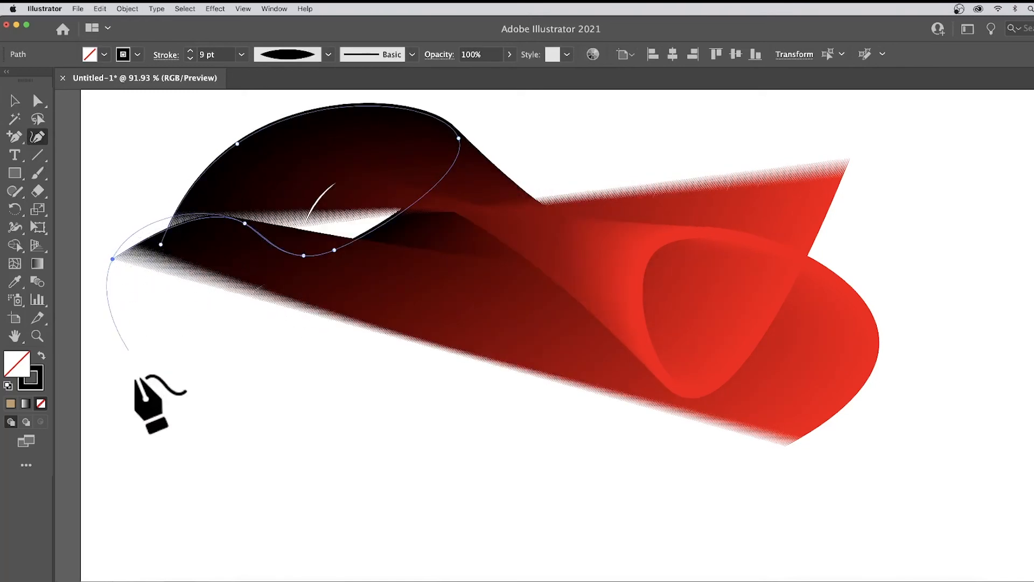
{"action": "left_click", "coordinate": [194, 399]}
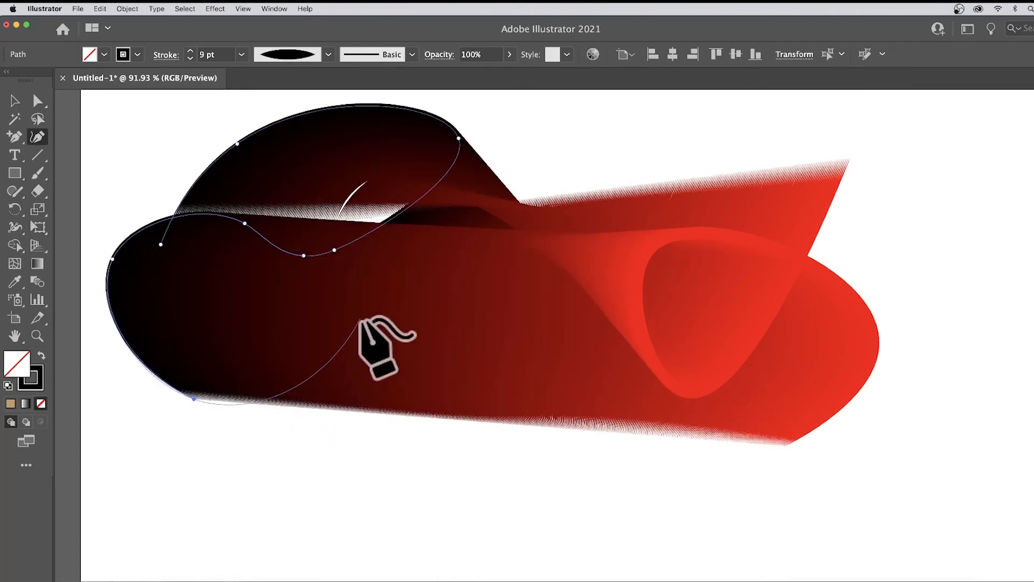
{"action": "left_click", "coordinate": [360, 317]}
{"action": "left_click", "coordinate": [449, 287]}
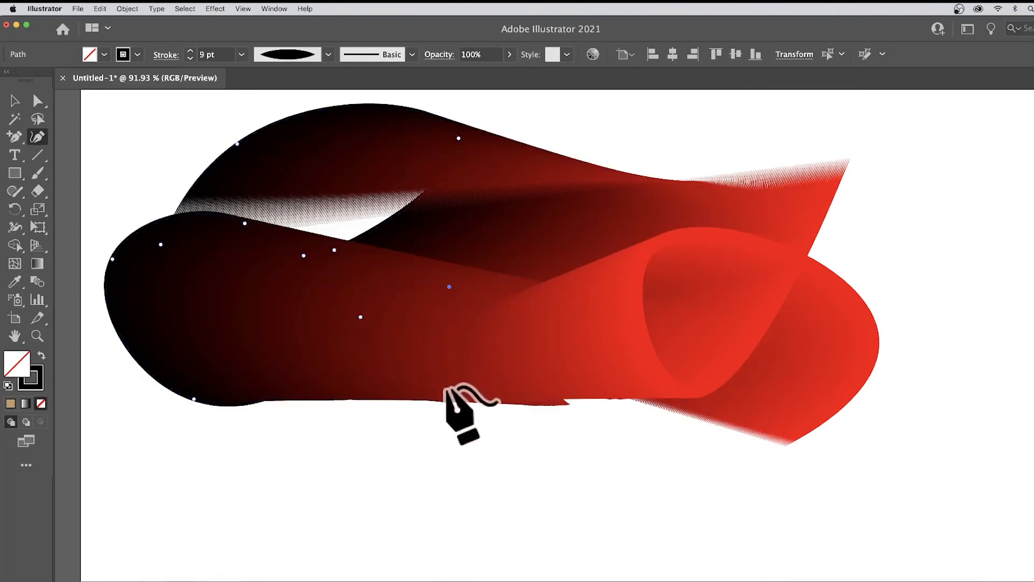
{"action": "left_click", "coordinate": [426, 443]}
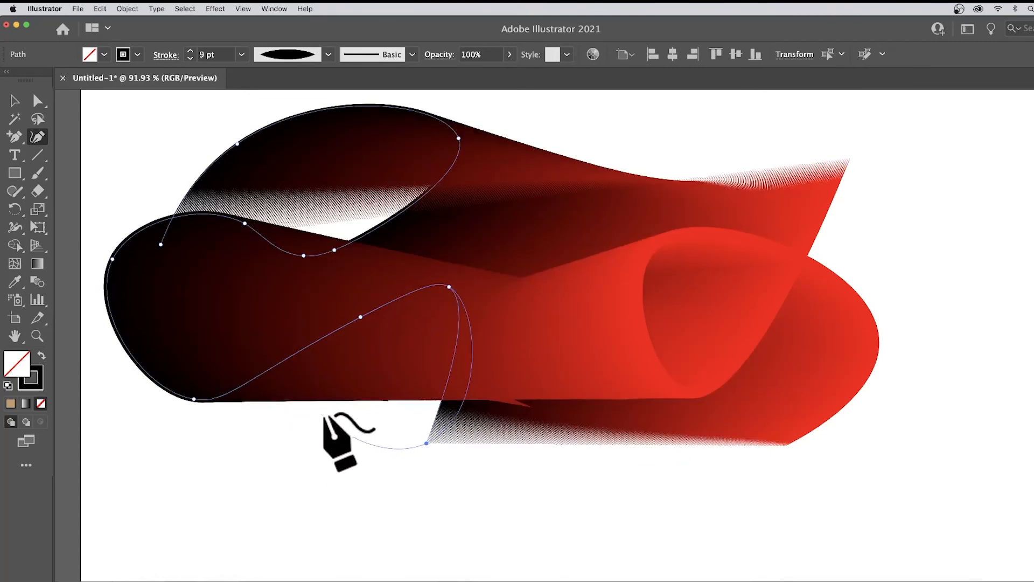
{"action": "left_click", "coordinate": [322, 411]}
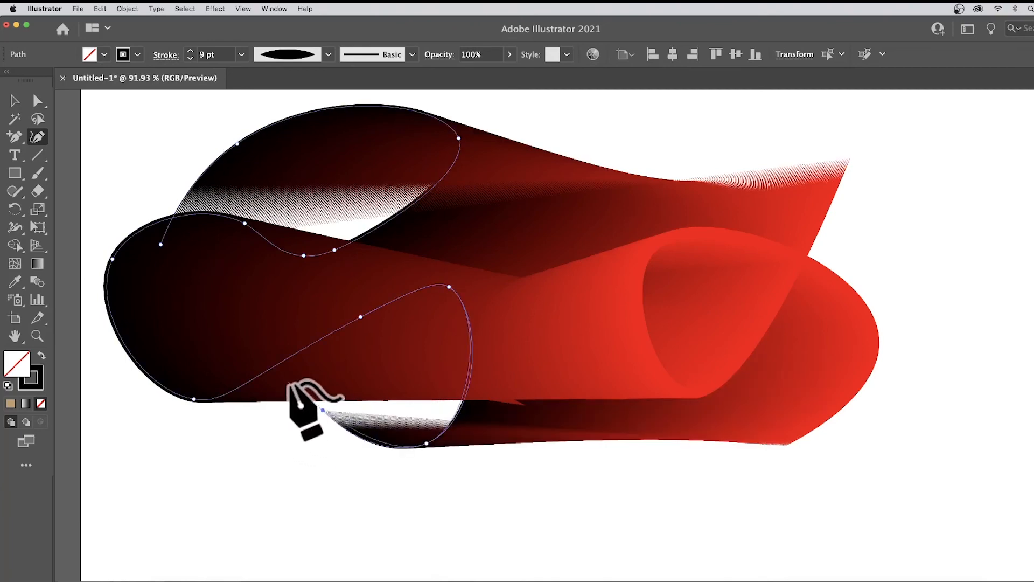
{"action": "left_click", "coordinate": [358, 366]}
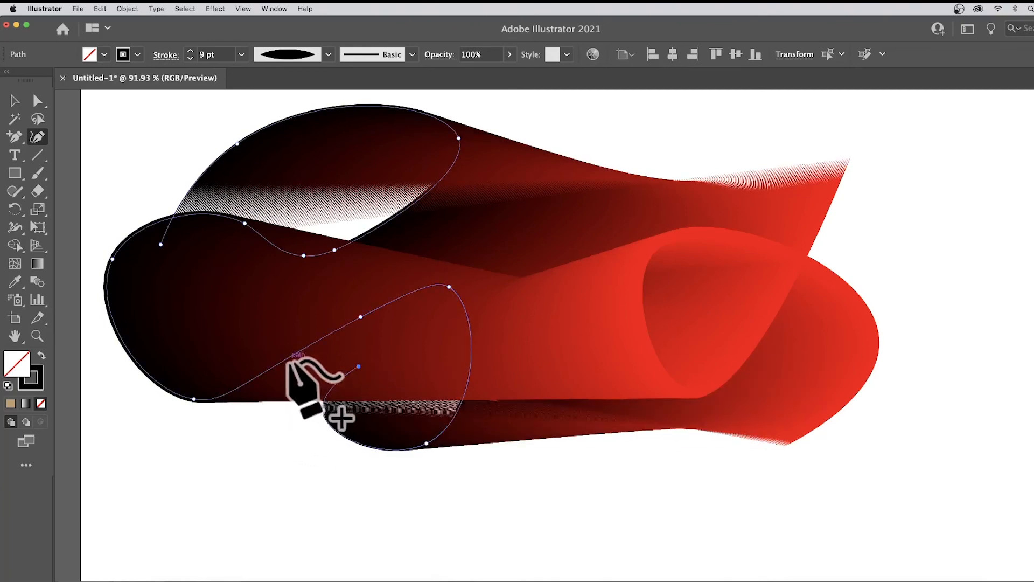
{"action": "left_click", "coordinate": [269, 369]}
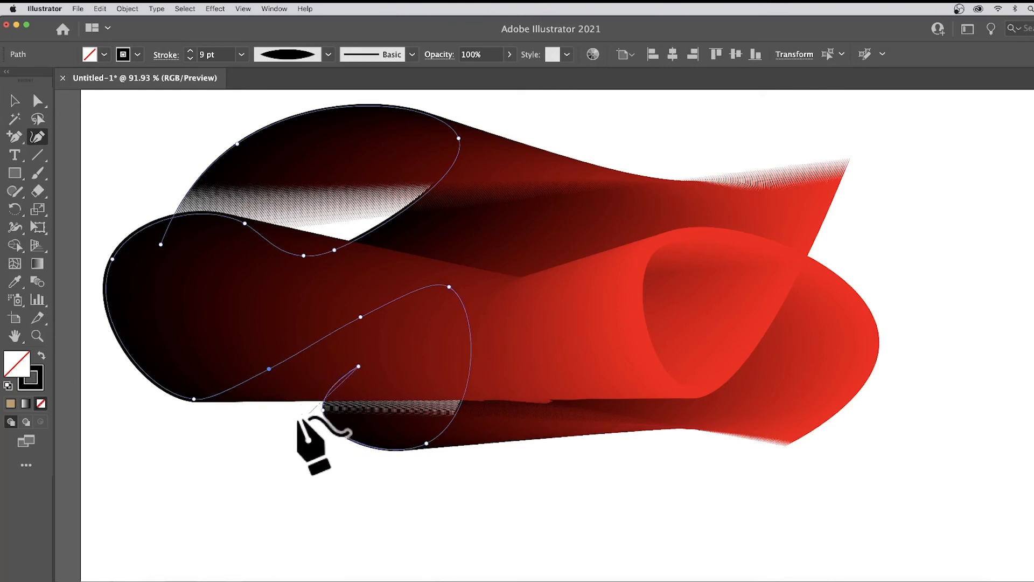
{"action": "left_click", "coordinate": [247, 415]}
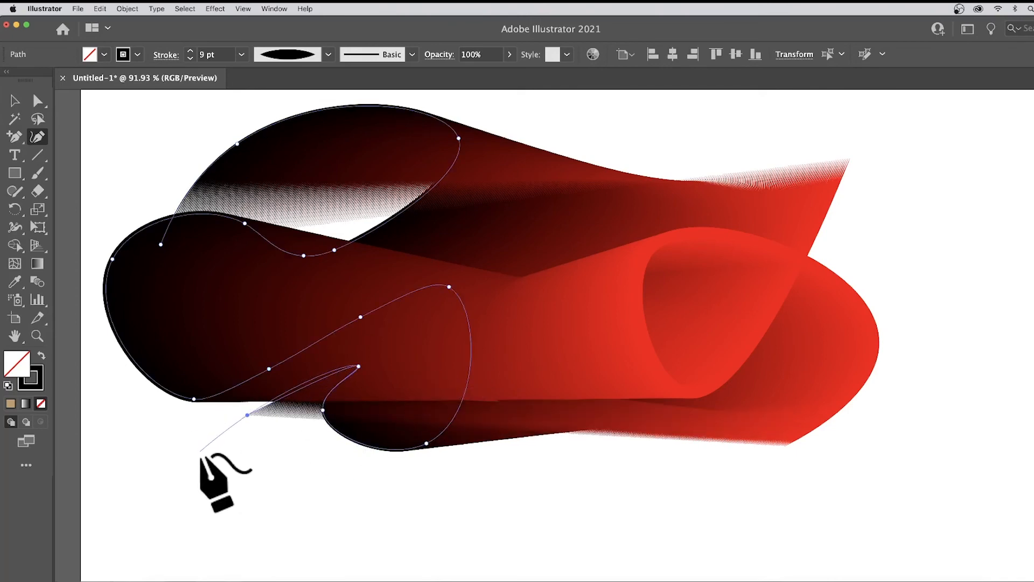
{"action": "left_click", "coordinate": [413, 509]}
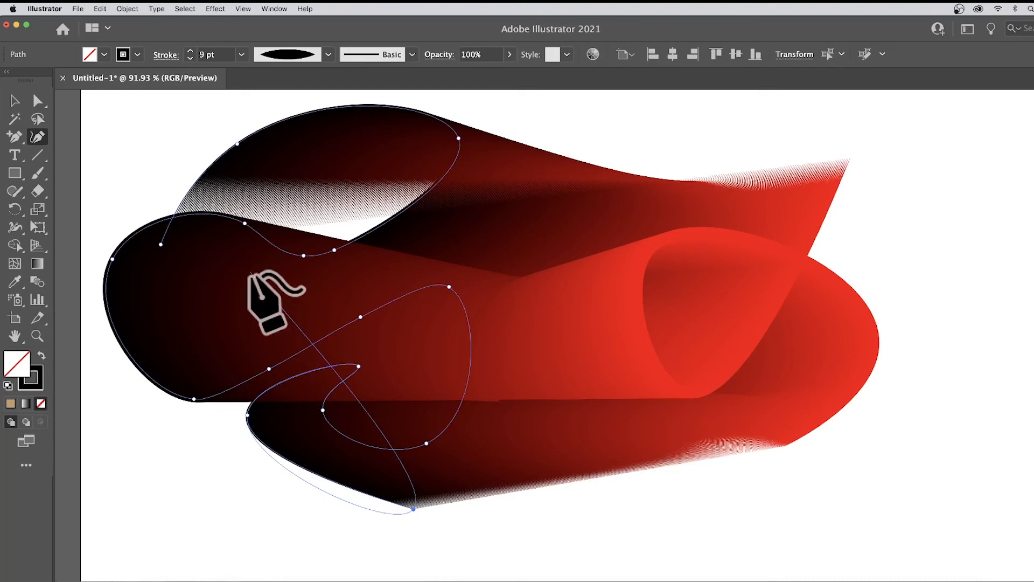
Scale down and rotate the black curve inside the blend, keeping it facing the red curve
{"action": "left_click", "coordinate": [15, 100]}
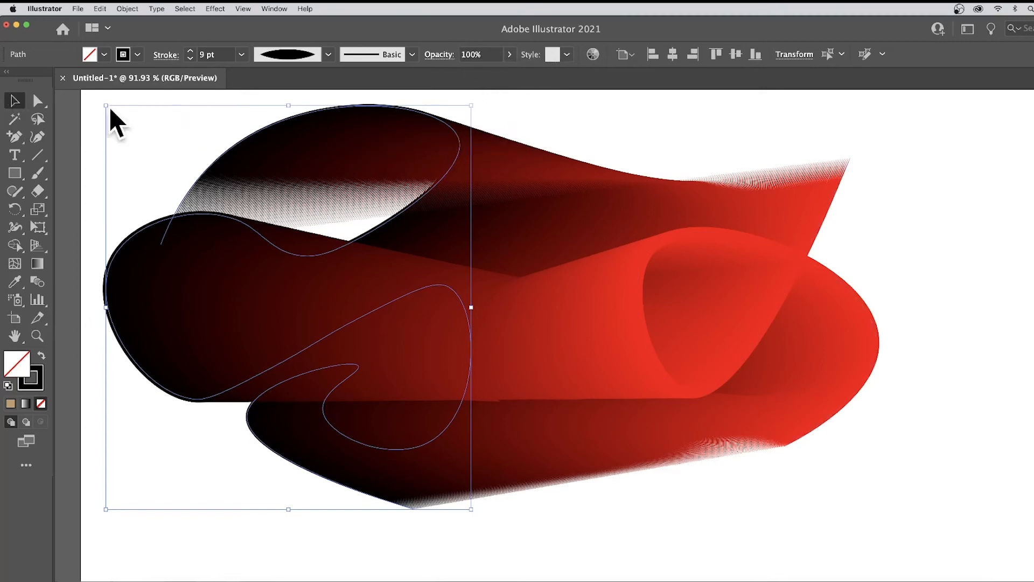
{"action": "mouse_move", "coordinate": [107, 106]}
{"action": "left_mouse_down"}
{"action": "mouse_move", "coordinate": [189, 172]}
{"action": "mouse_move", "coordinate": [244, 241]}
{"action": "mouse_move", "coordinate": [293, 257]}
{"action": "mouse_move", "coordinate": [221, 204]}
{"action": "mouse_move", "coordinate": [269, 178]}
{"action": "mouse_move", "coordinate": [327, 185]}
{"action": "mouse_move", "coordinate": [393, 236]}
{"action": "mouse_move", "coordinate": [386, 247]}
{"action": "left_mouse_up"}
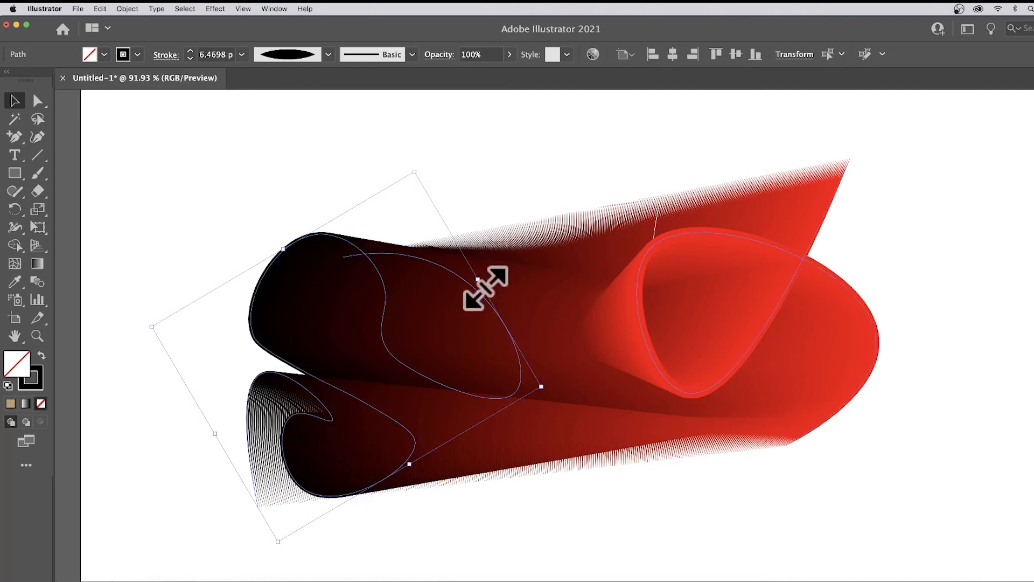
Scale the black curve inside the blend up along its long side, toward the red curve
{"action": "left_click_drag", "start_coordinate": [478, 279], "coordinate": [526, 251]}
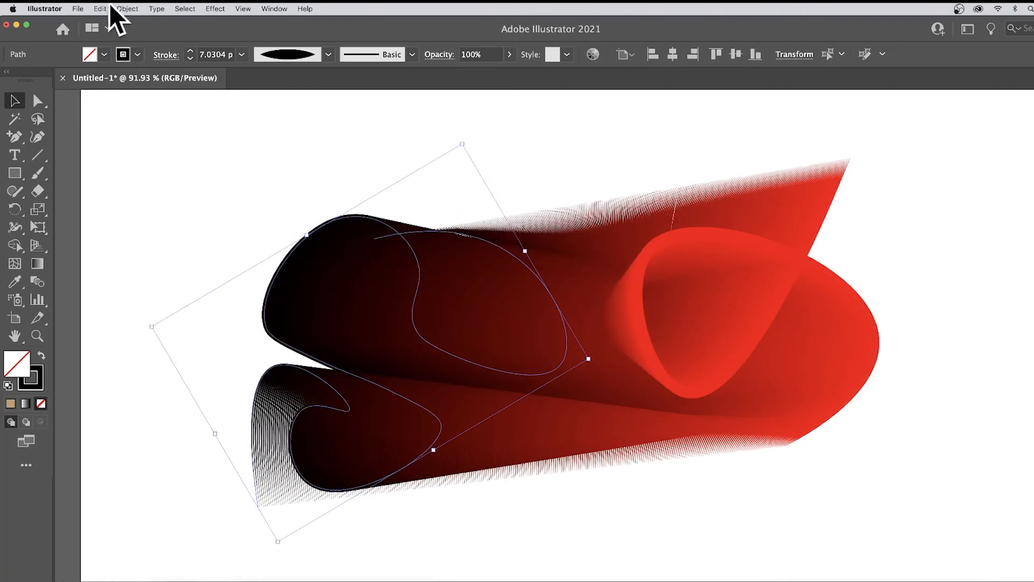
{"action": "left_click", "coordinate": [125, 8]}
{"action": "mouse_move", "coordinate": [119, 23]}
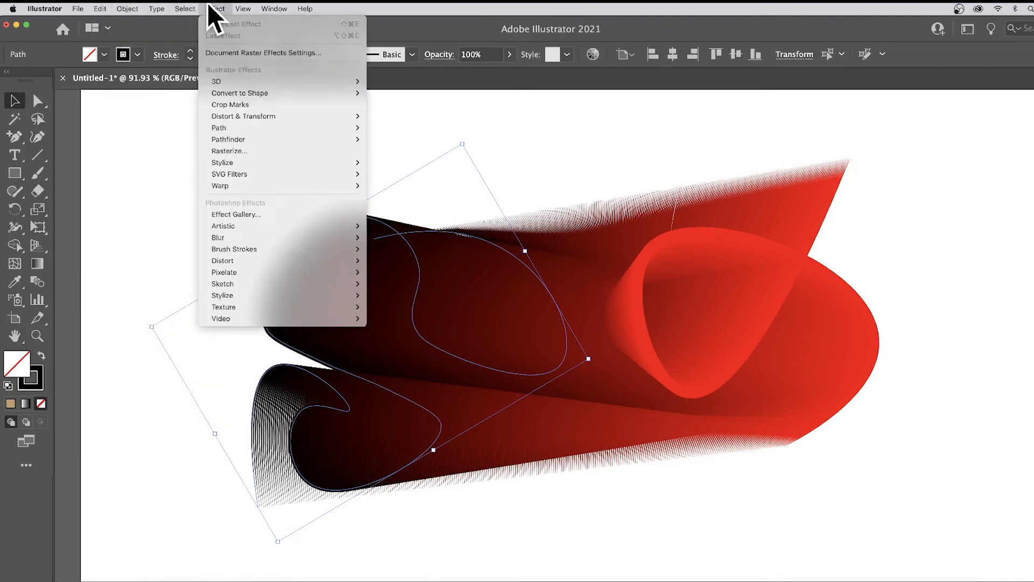
{"action": "mouse_move", "coordinate": [202, 3]}
{"action": "mouse_move", "coordinate": [247, 125]}
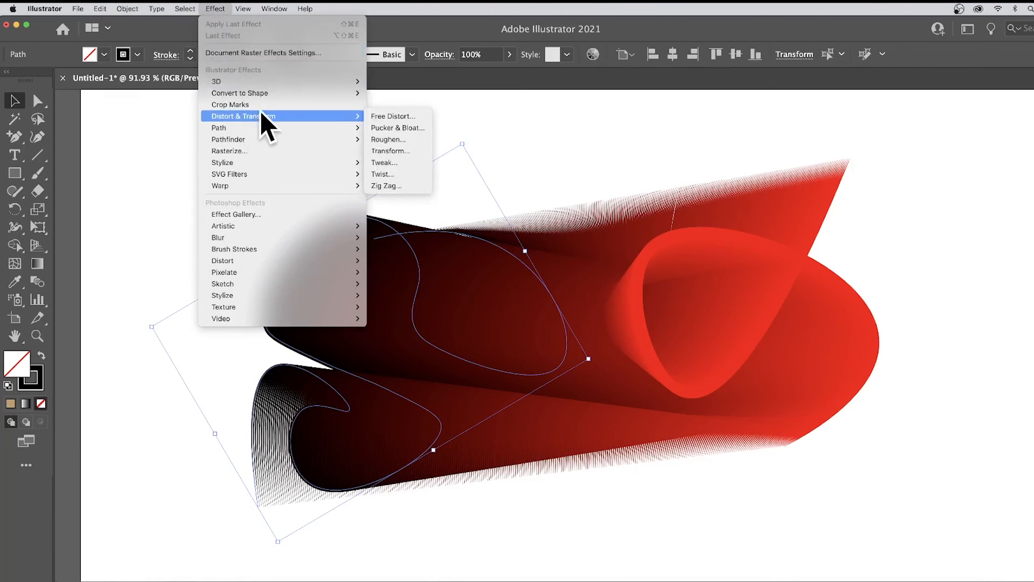
{"action": "mouse_move", "coordinate": [287, 83]}
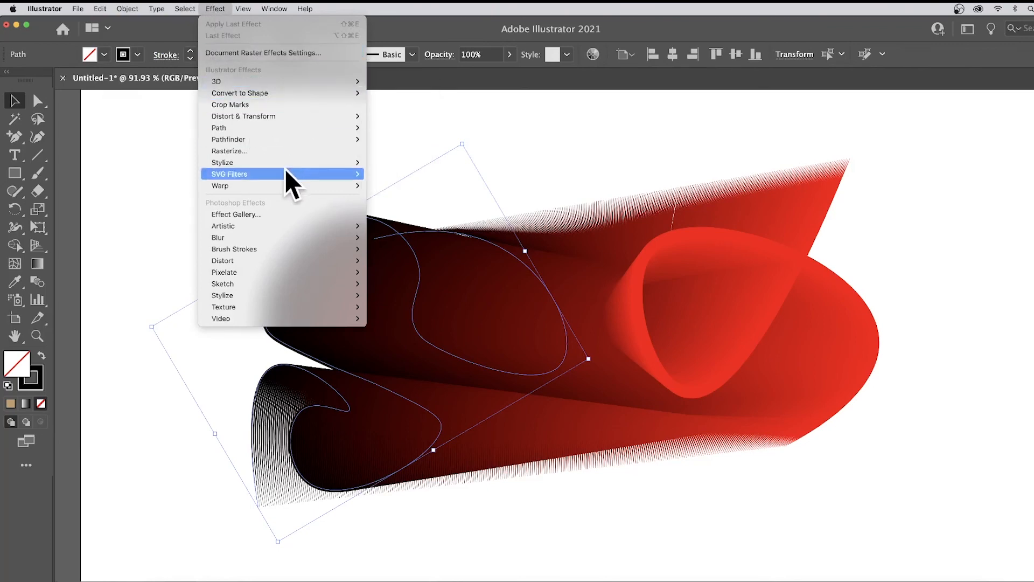
{"action": "mouse_move", "coordinate": [299, 237]}
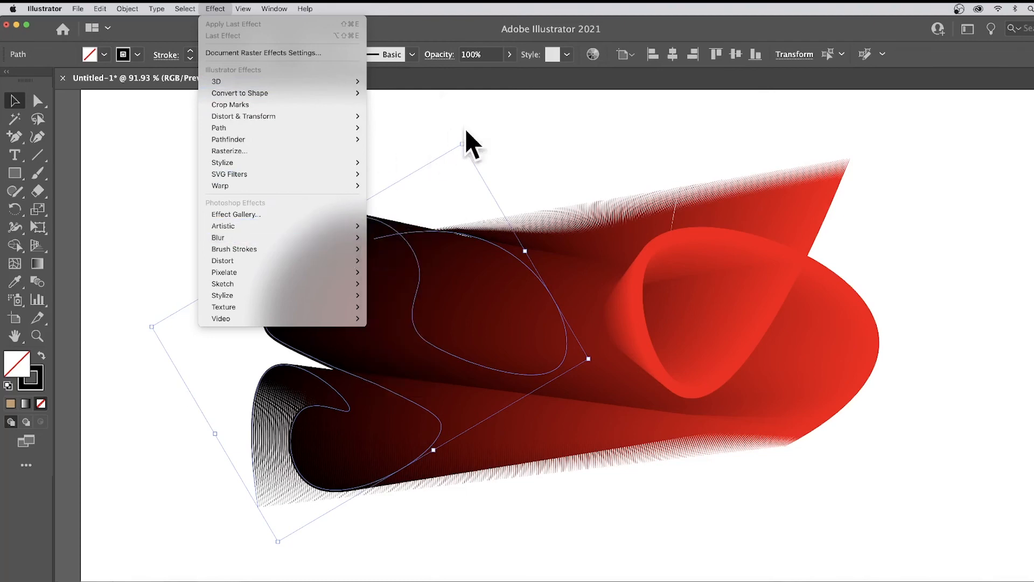
{"action": "left_click", "coordinate": [431, 28]}
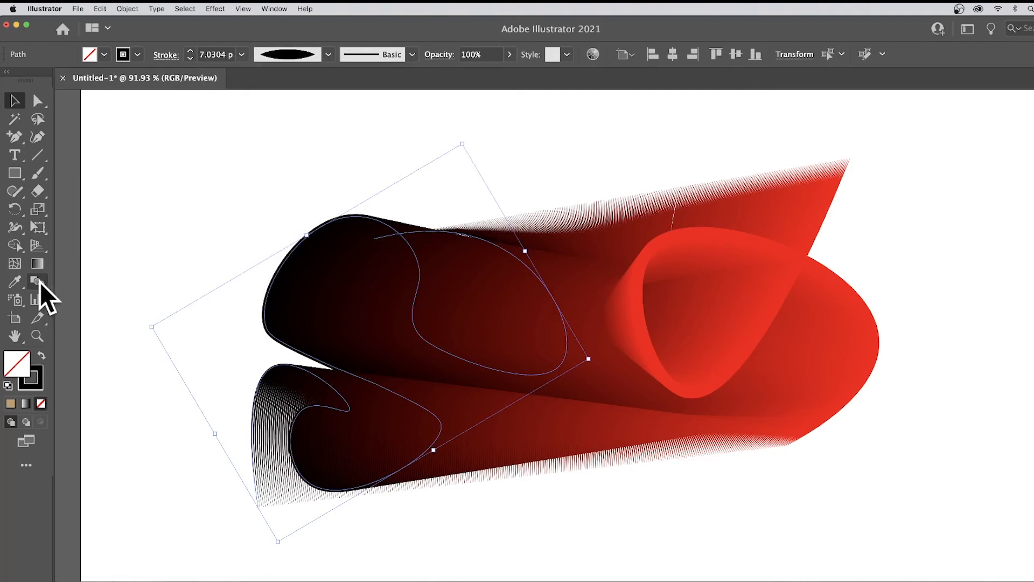
{"action": "key", "text": "Return"}
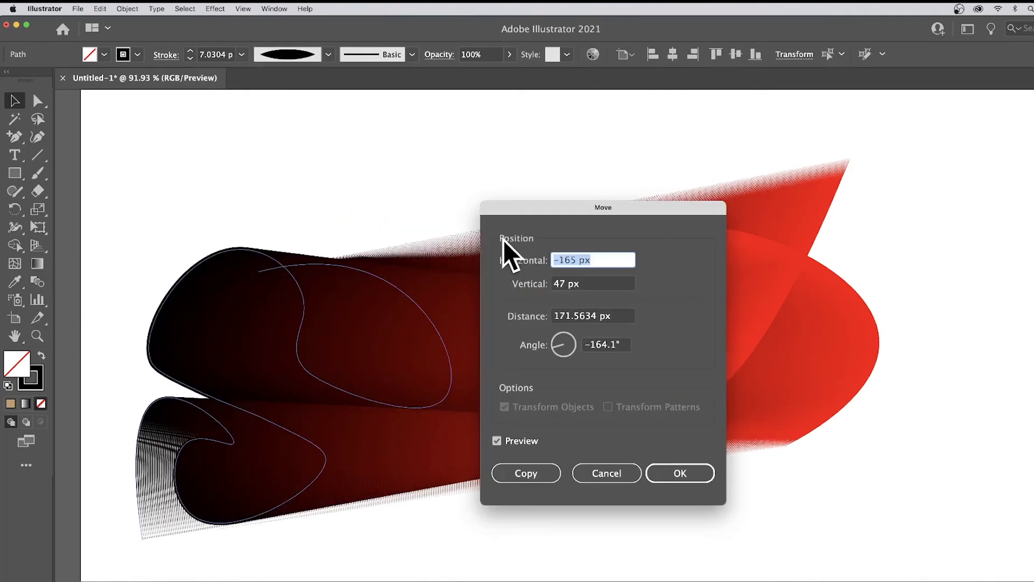
{"action": "key", "text": "Escape"}
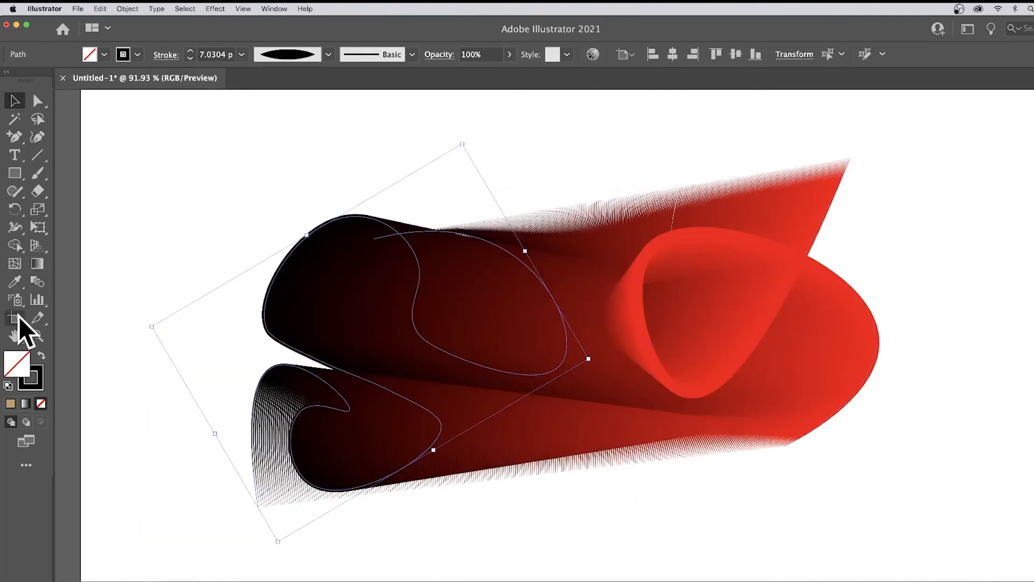
Change the blend's spacing to Specified Steps with 6 steps and apply it
{"action": "double_click", "coordinate": [37, 281]}
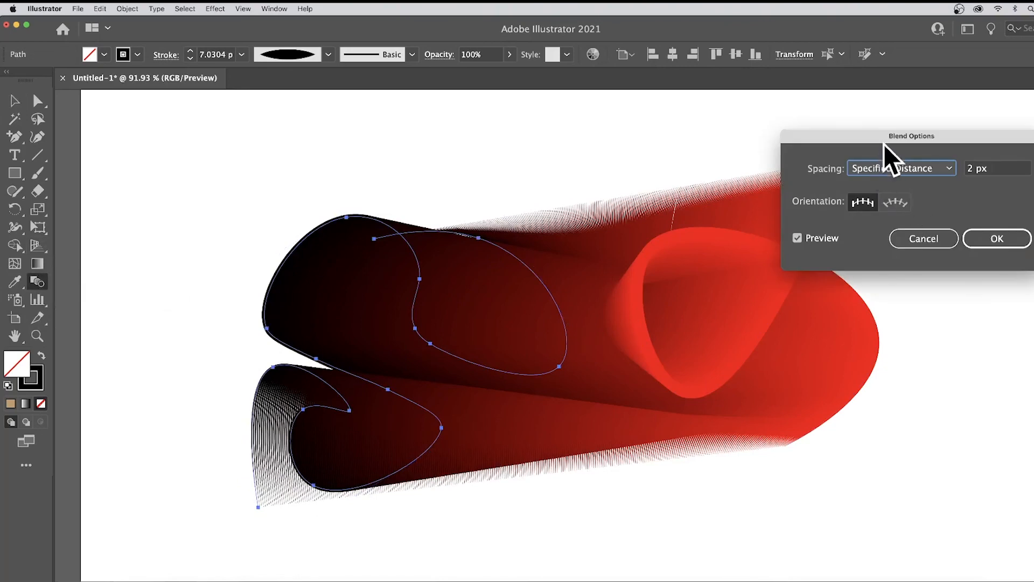
{"action": "left_click_drag", "start_coordinate": [884, 144], "coordinate": [678, 139]}
{"action": "left_click", "coordinate": [687, 163]}
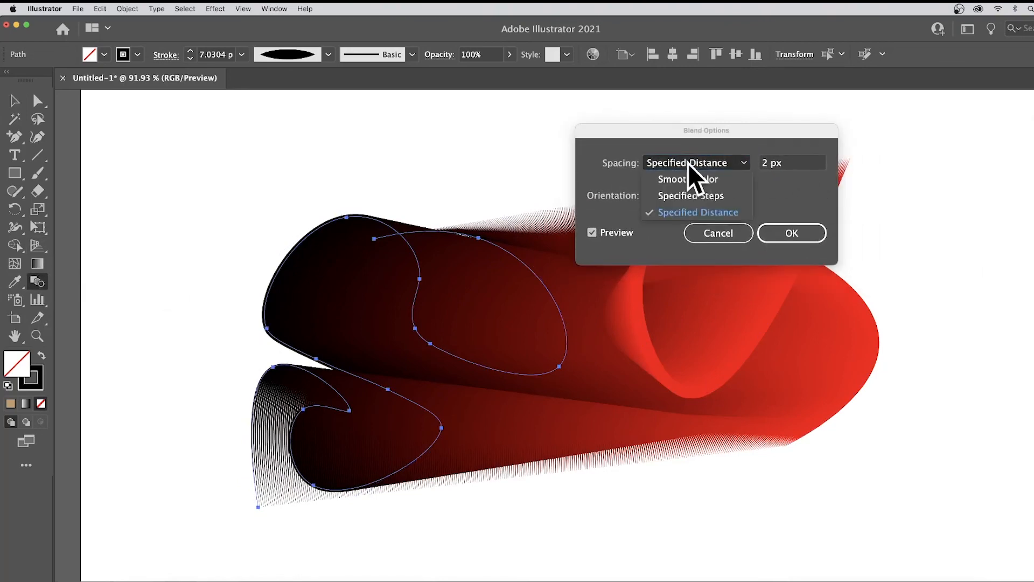
{"action": "left_click", "coordinate": [695, 196]}
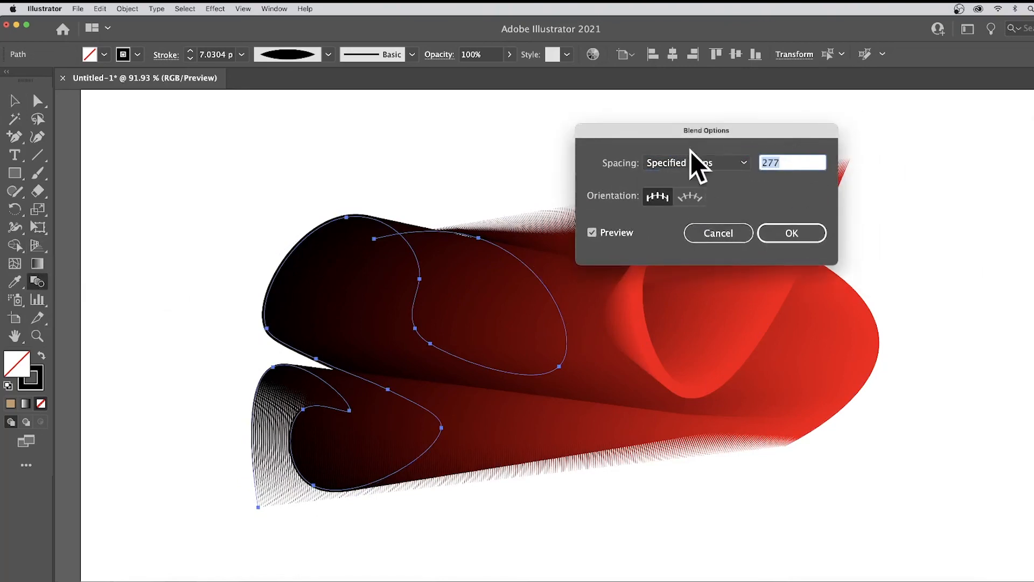
{"action": "type", "text": "6"}
{"action": "key", "text": "Tab"}
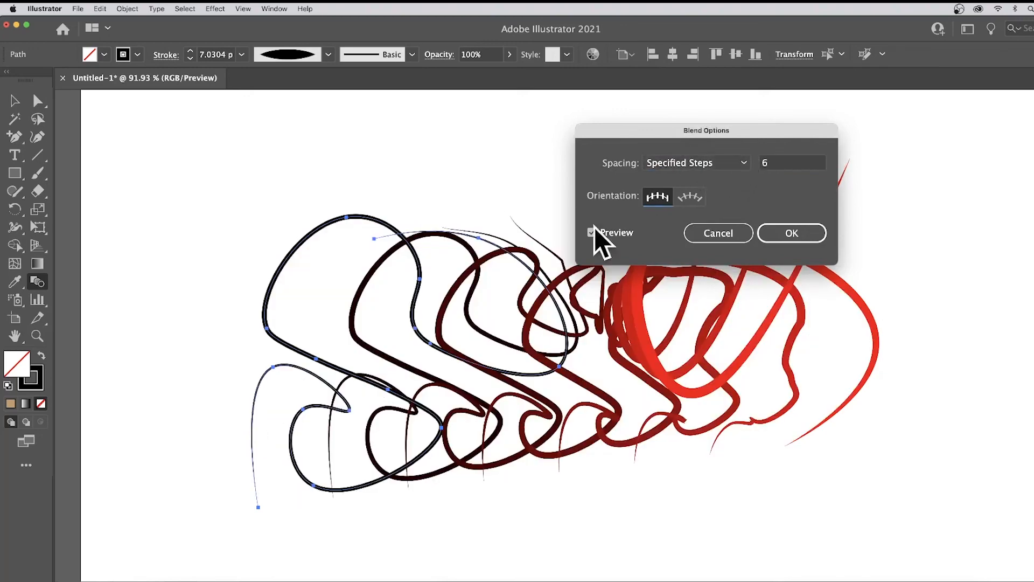
{"action": "left_click_drag", "start_coordinate": [691, 128], "coordinate": [884, 144]}
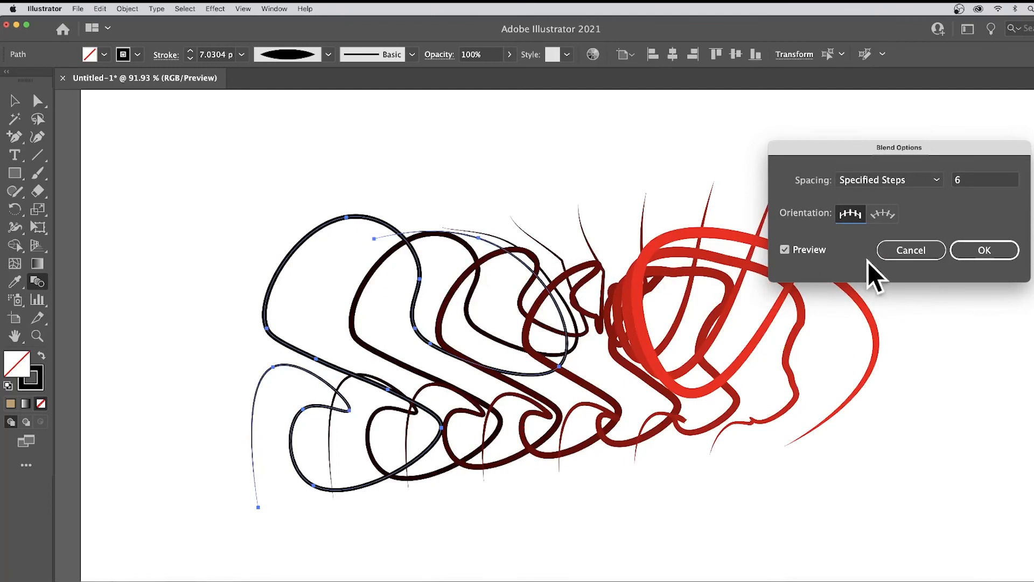
{"action": "left_click", "coordinate": [981, 251]}
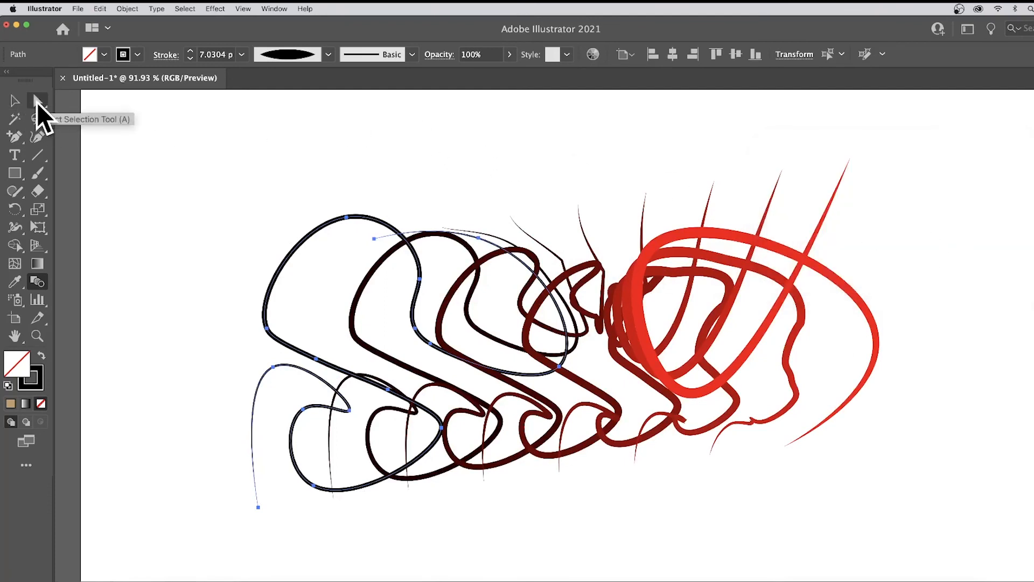
Try an Offset Path effect on the black curve with a 30 px offset and Miter joins, and cancel it
{"action": "left_click", "coordinate": [213, 8]}
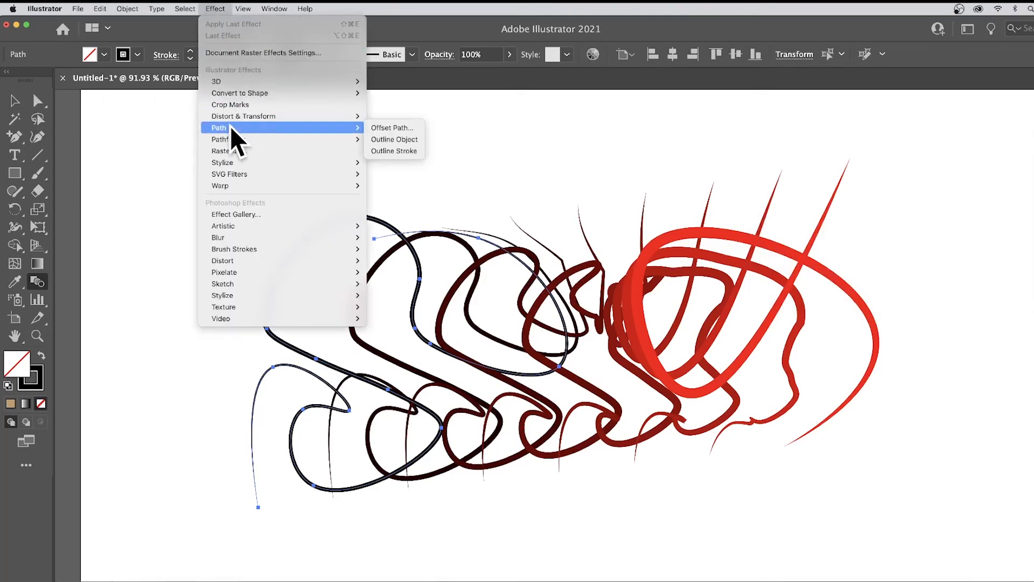
{"action": "mouse_move", "coordinate": [238, 93]}
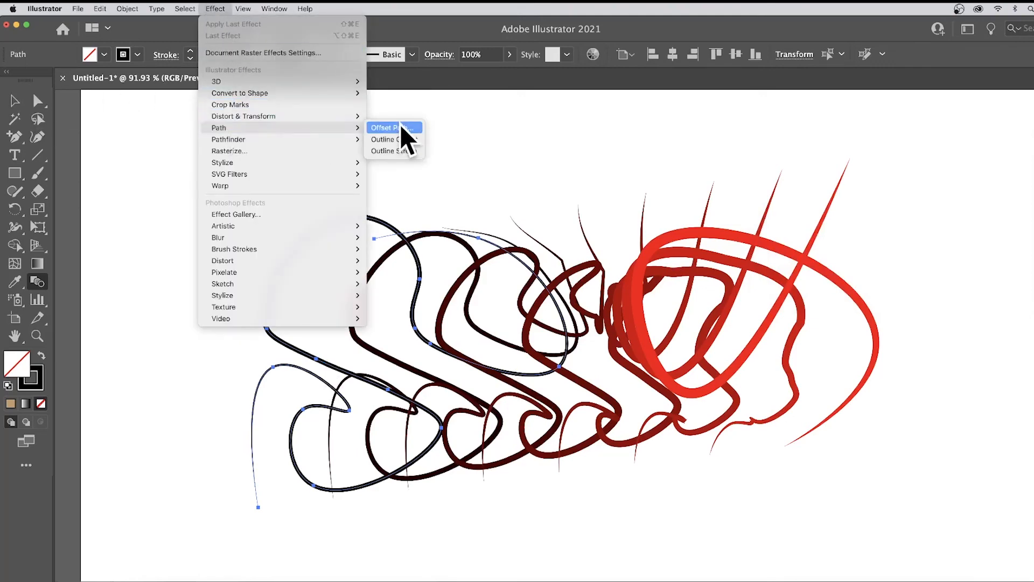
{"action": "left_click", "coordinate": [399, 126]}
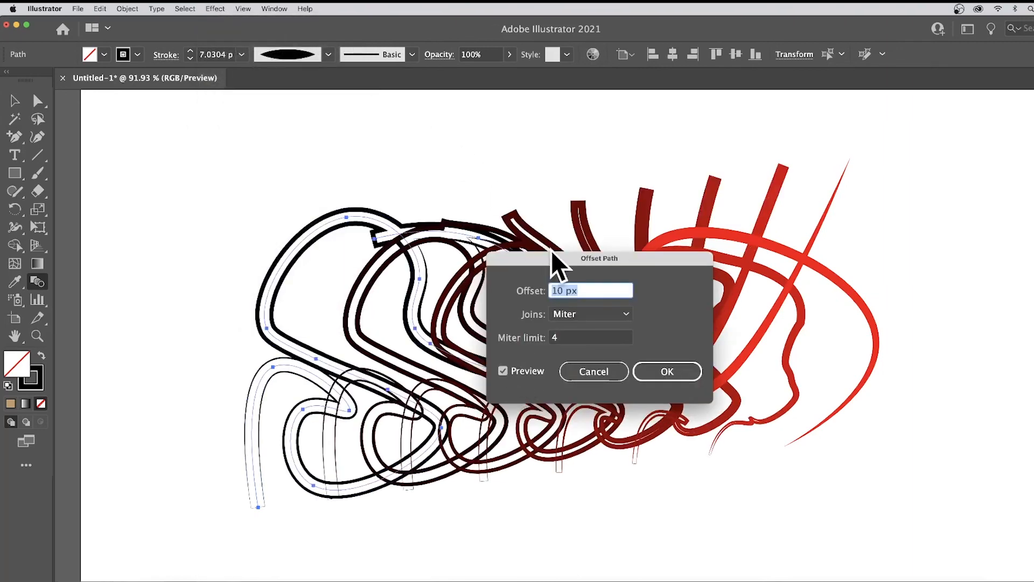
{"action": "left_click_drag", "start_coordinate": [551, 250], "coordinate": [749, 212]}
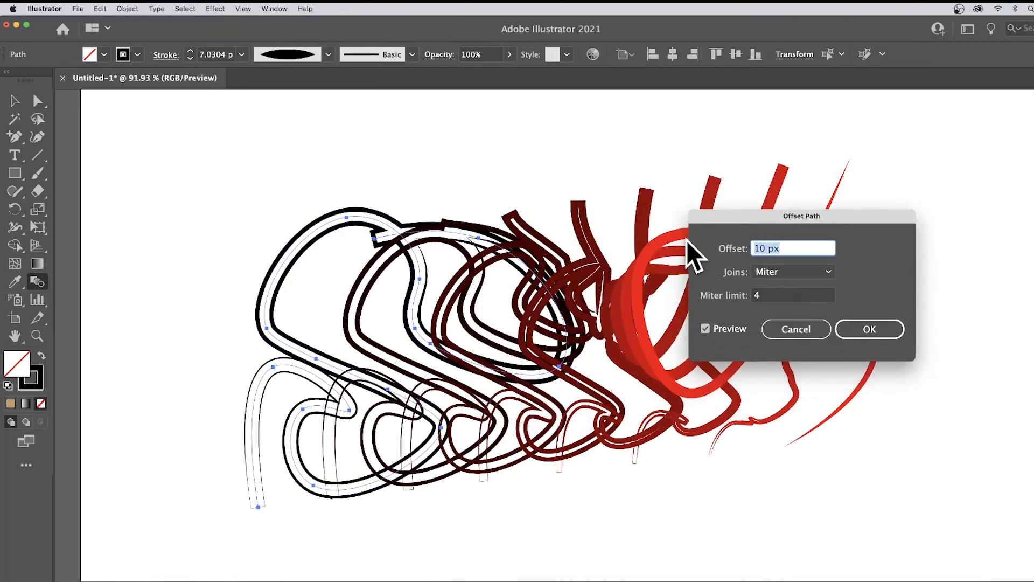
{"action": "type", "text": "30"}
{"action": "key", "text": "Tab"}
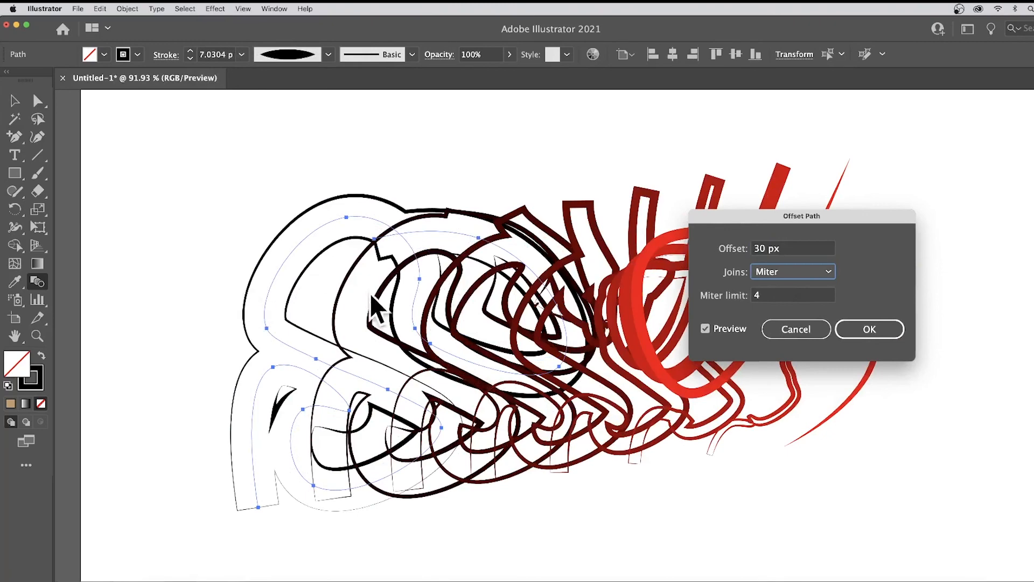
{"action": "left_click_drag", "start_coordinate": [739, 216], "coordinate": [876, 317]}
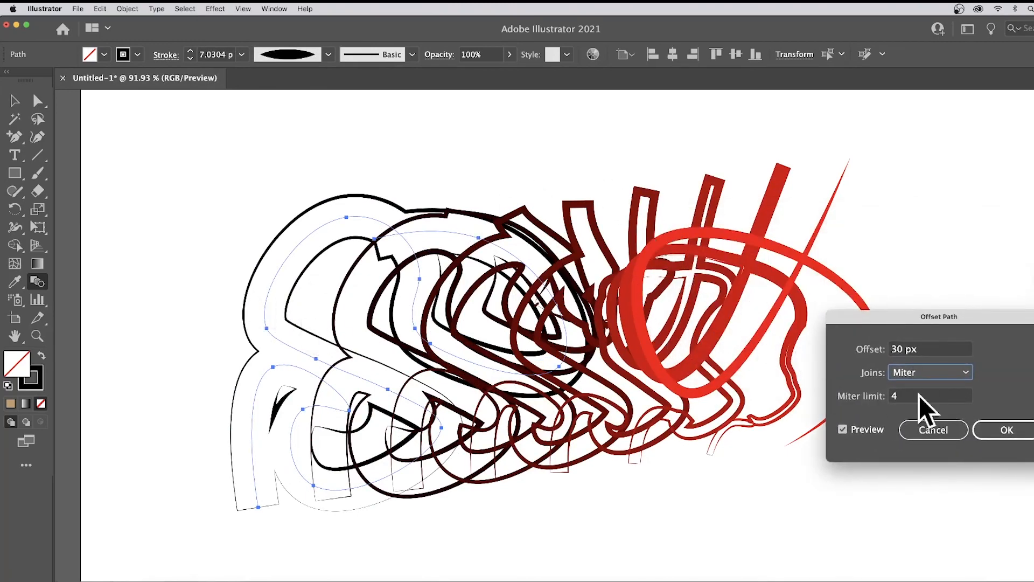
{"action": "left_click", "coordinate": [937, 429]}
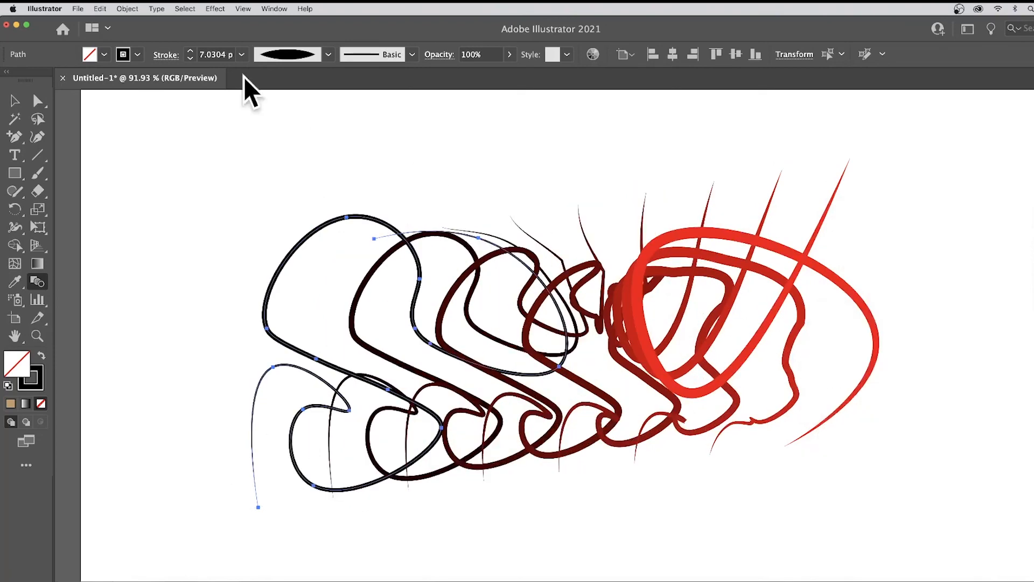
Try a Gaussian Blur effect on the blend's black curve, and undo it
{"action": "left_click", "coordinate": [215, 9]}
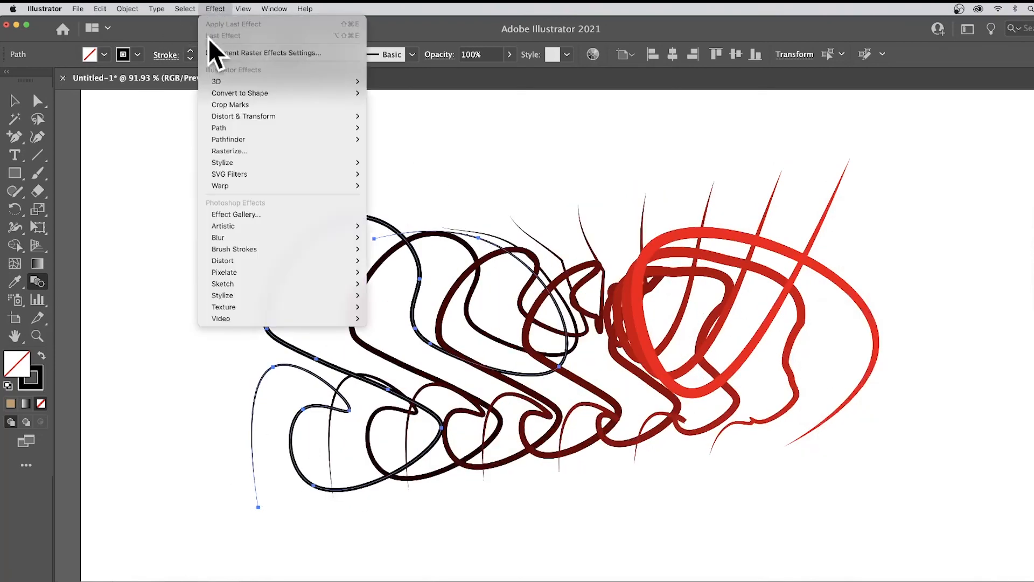
{"action": "mouse_move", "coordinate": [302, 237]}
{"action": "left_click", "coordinate": [412, 238]}
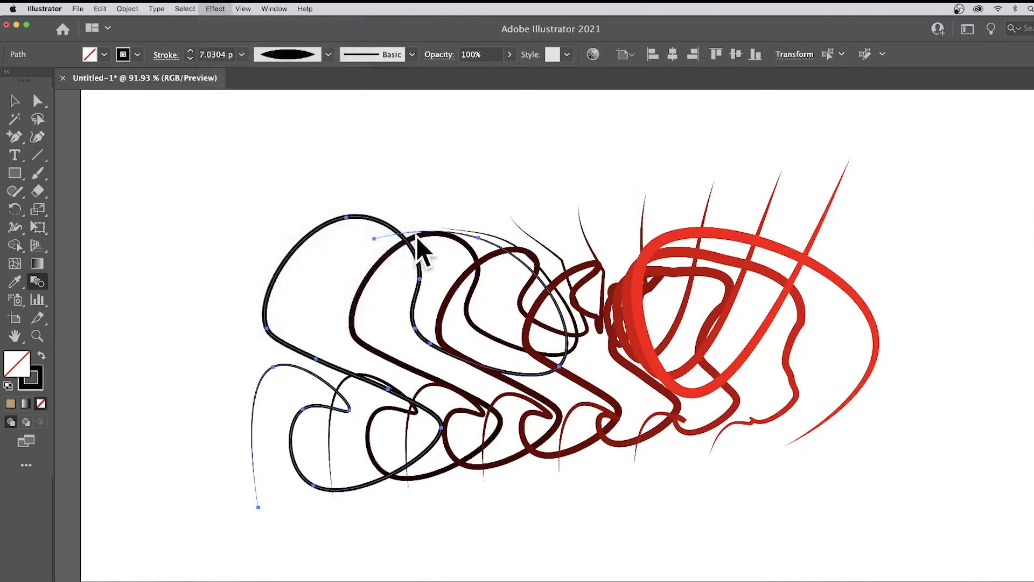
{"action": "left_click", "coordinate": [665, 340]}
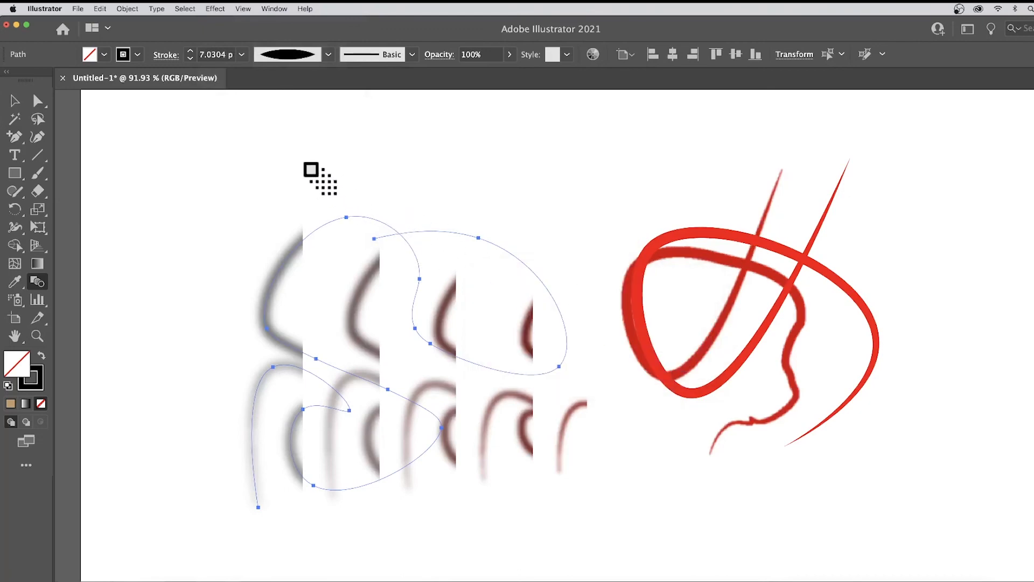
{"action": "key", "text": "super+z"}
Try a Roughen effect on the black curve with 5% relative size, detail 10/in and corner points, and undo it
{"action": "left_click", "coordinate": [199, 7]}
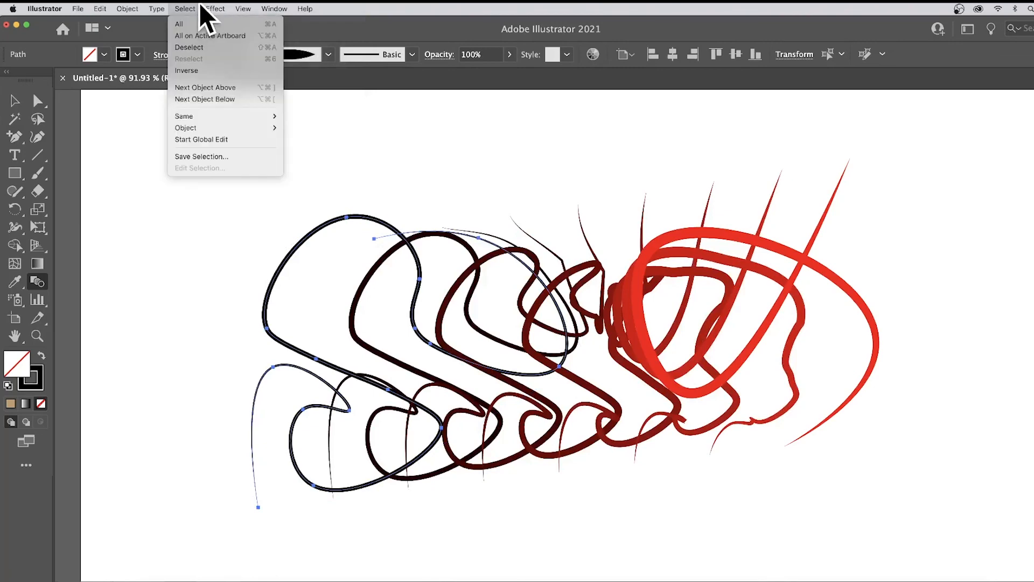
{"action": "mouse_move", "coordinate": [226, 10]}
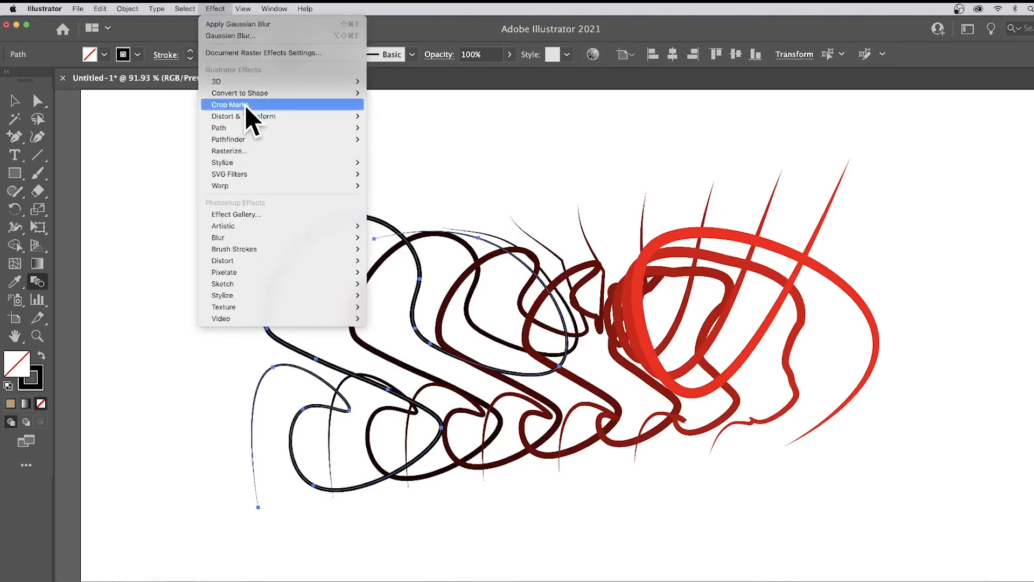
{"action": "mouse_move", "coordinate": [244, 115]}
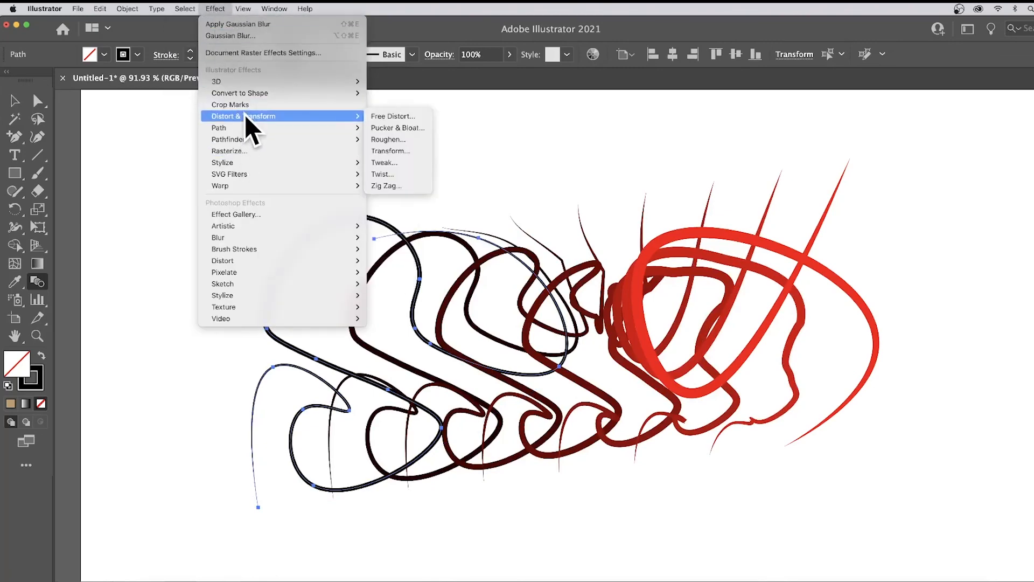
{"action": "left_click", "coordinate": [398, 138]}
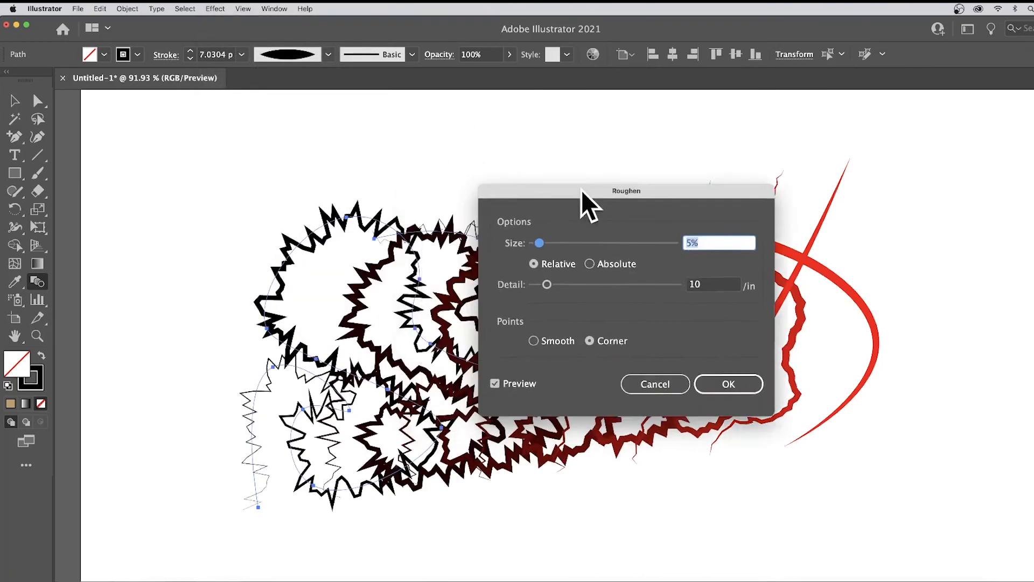
{"action": "left_click_drag", "start_coordinate": [583, 198], "coordinate": [885, 164]}
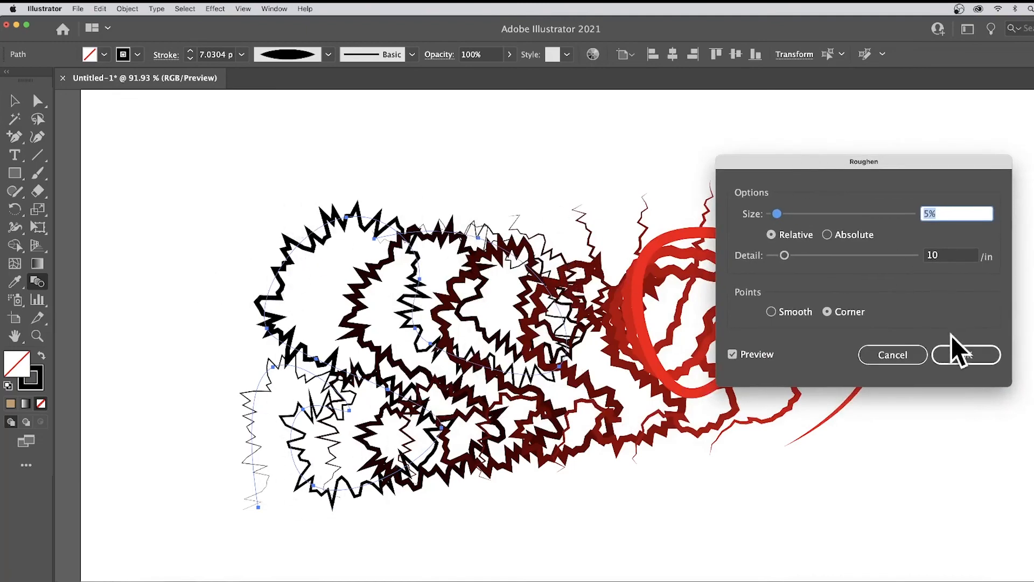
{"action": "left_click", "coordinate": [951, 350]}
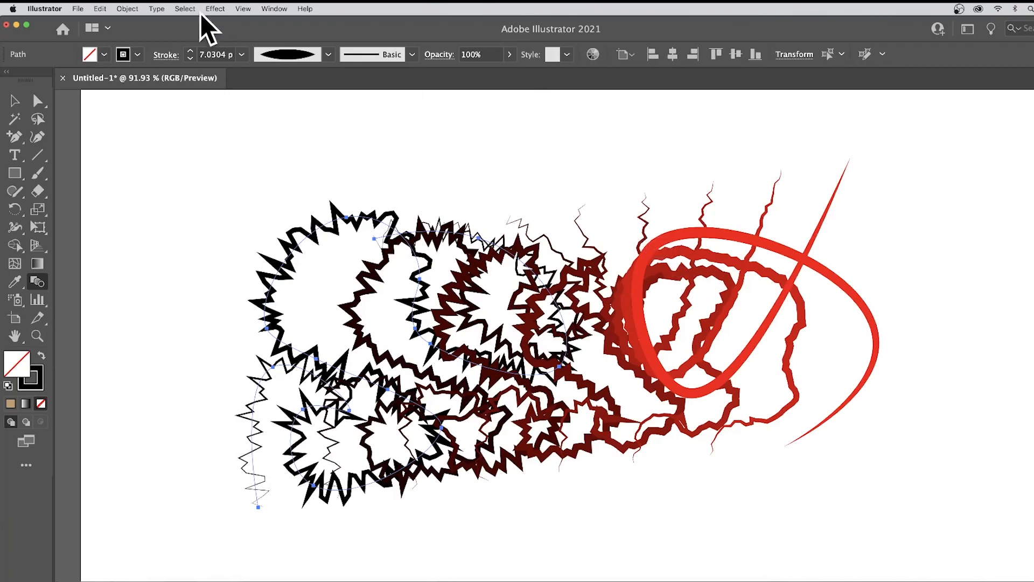
{"action": "key", "text": "super+z"}
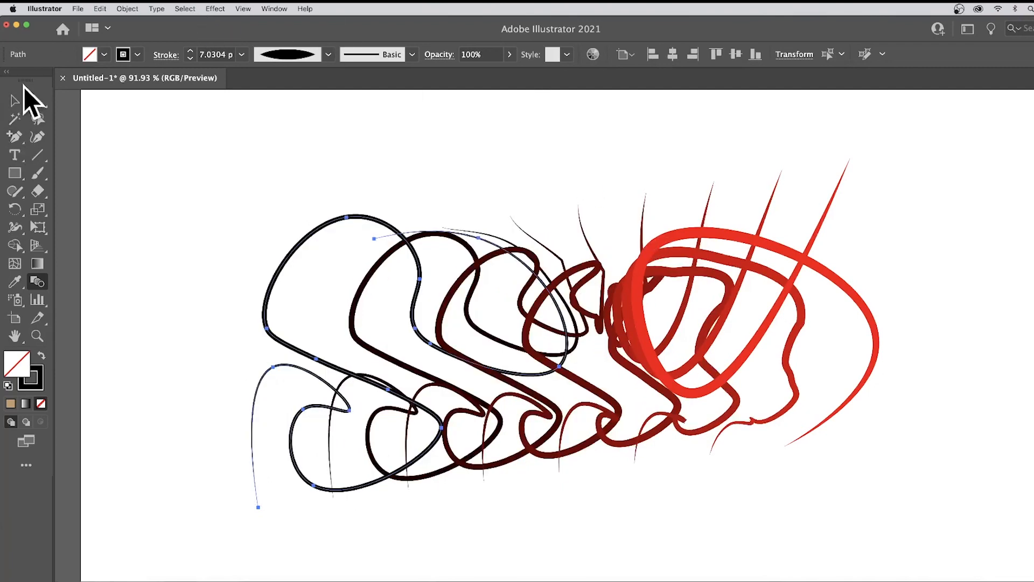
Reselect the black curve's path directly inside the blend, switch to the Selection tool and clear the selection
{"action": "left_click", "coordinate": [37, 100]}
{"action": "left_click", "coordinate": [381, 203]}
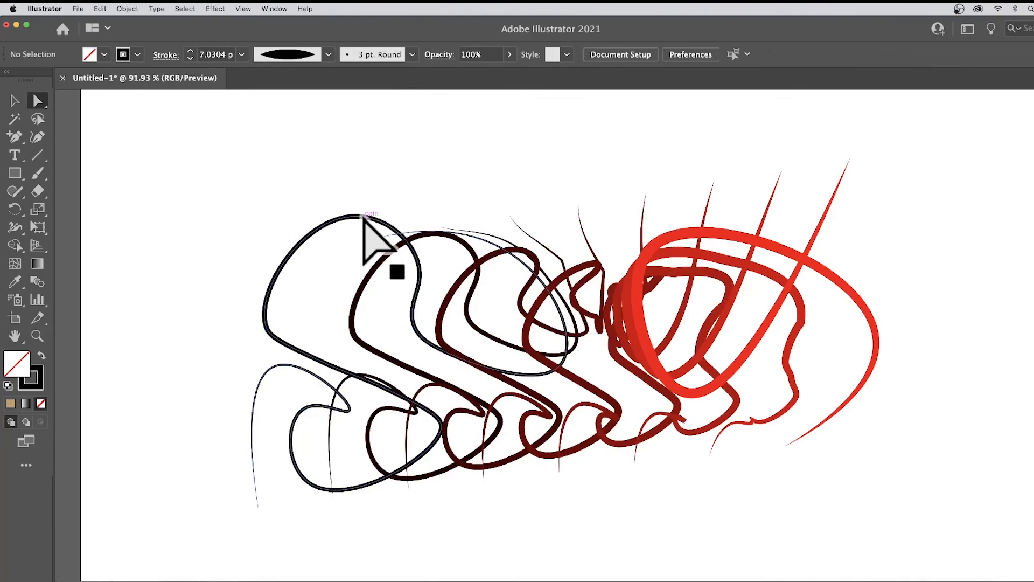
{"action": "left_click", "coordinate": [370, 223]}
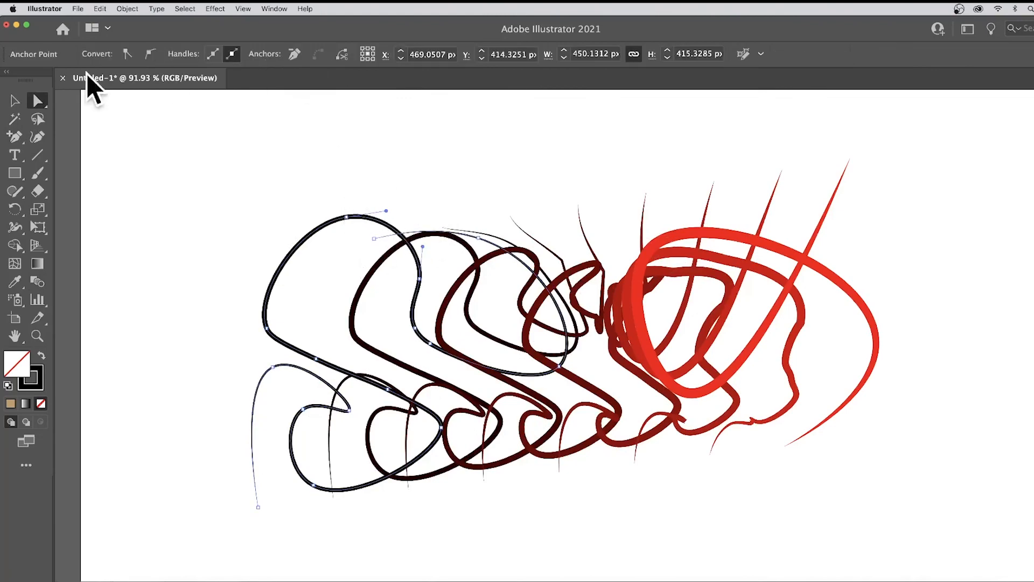
{"action": "left_click", "coordinate": [15, 101]}
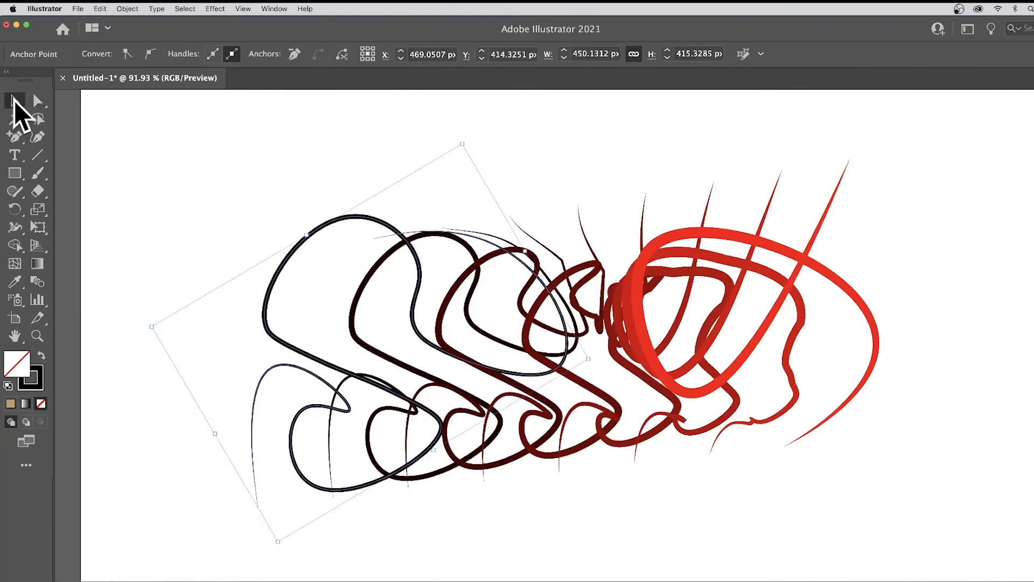
{"action": "left_click", "coordinate": [555, 191]}
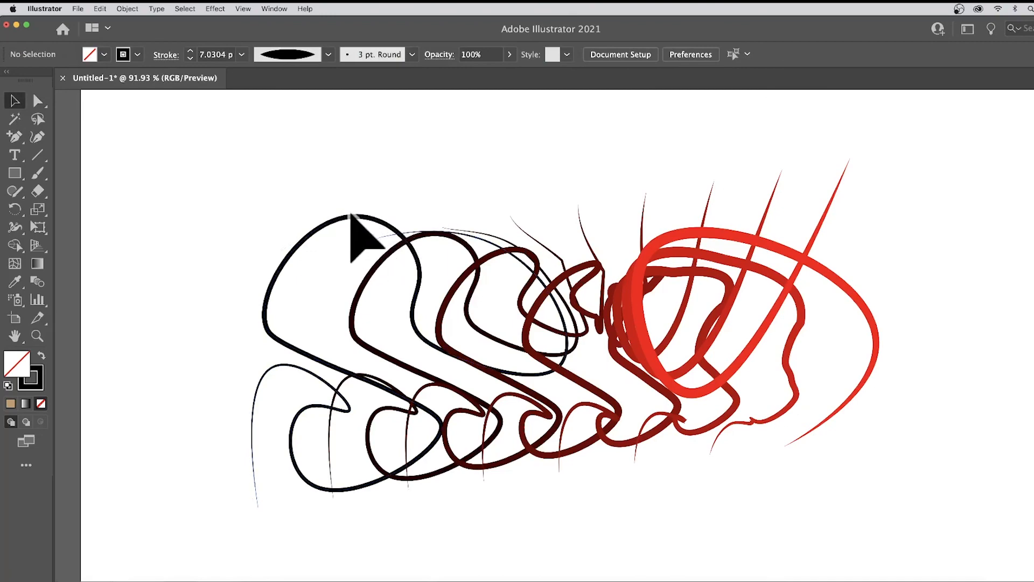
Nudge the whole blend slightly up and to the left, show the object properties and clear the selection
{"action": "mouse_move", "coordinate": [350, 218]}
{"action": "left_mouse_down"}
{"action": "mouse_move", "coordinate": [300, 215]}
{"action": "mouse_move", "coordinate": [333, 212]}
{"action": "left_mouse_up"}
{"action": "left_click", "coordinate": [274, 8]}
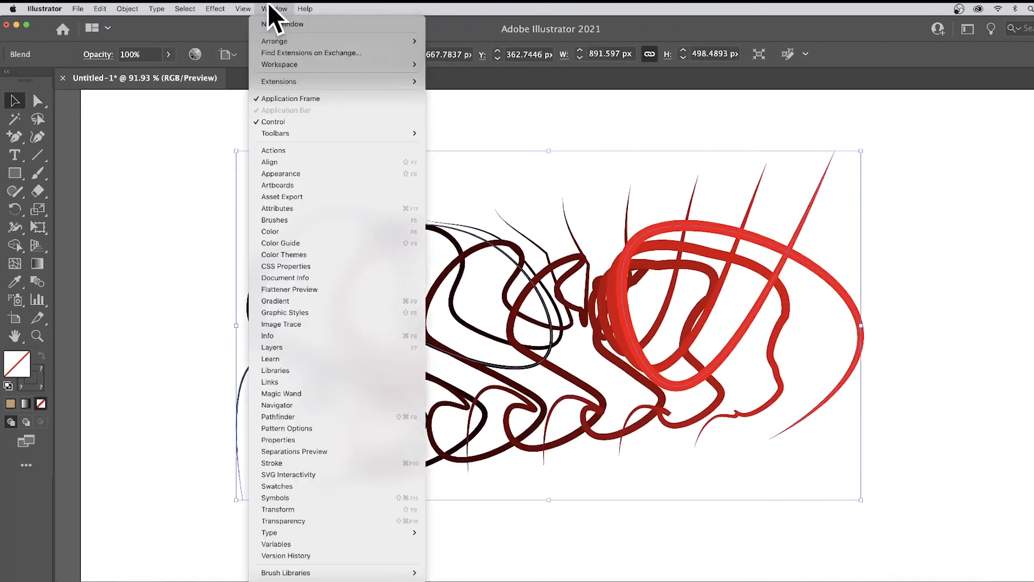
{"action": "left_click", "coordinate": [295, 439]}
{"action": "left_click", "coordinate": [178, 226]}
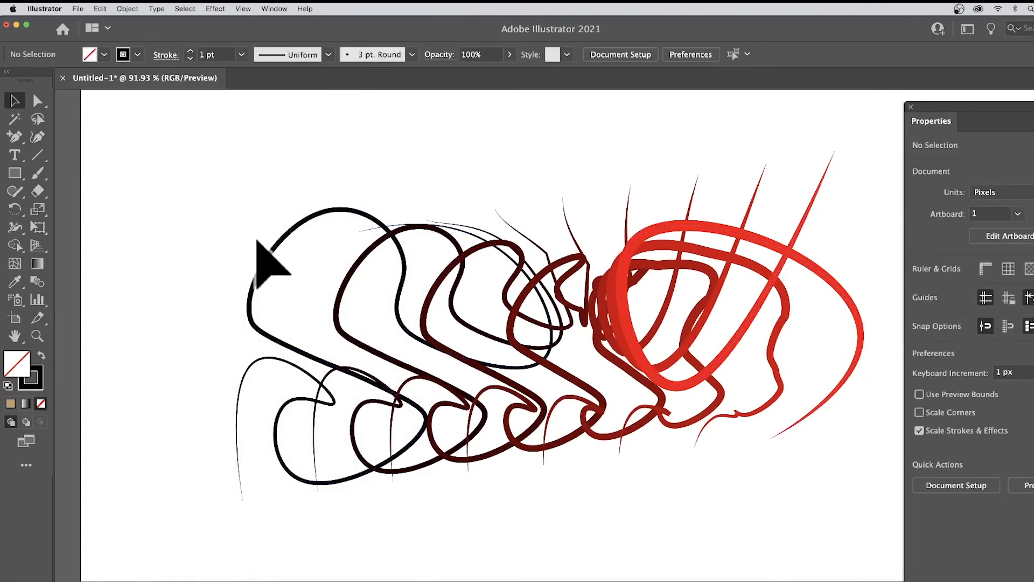
Try lowering the opacity of the whole blend to about 32%, and restore it to 100%
{"action": "left_click", "coordinate": [272, 246]}
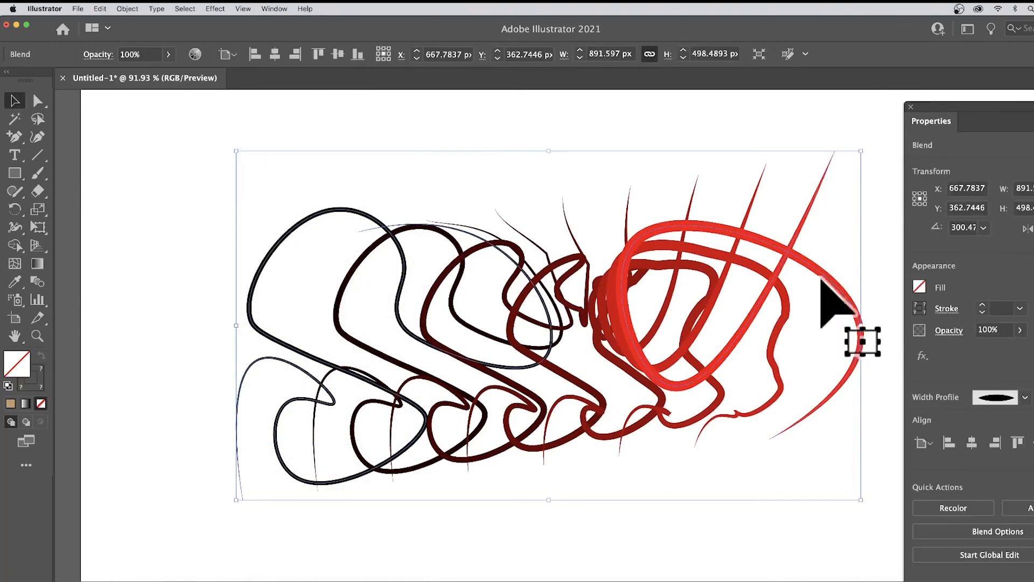
{"action": "left_click", "coordinate": [1020, 330]}
{"action": "mouse_move", "coordinate": [1015, 348]}
{"action": "left_mouse_down"}
{"action": "mouse_move", "coordinate": [980, 348]}
{"action": "mouse_move", "coordinate": [1019, 348]}
{"action": "left_mouse_up"}
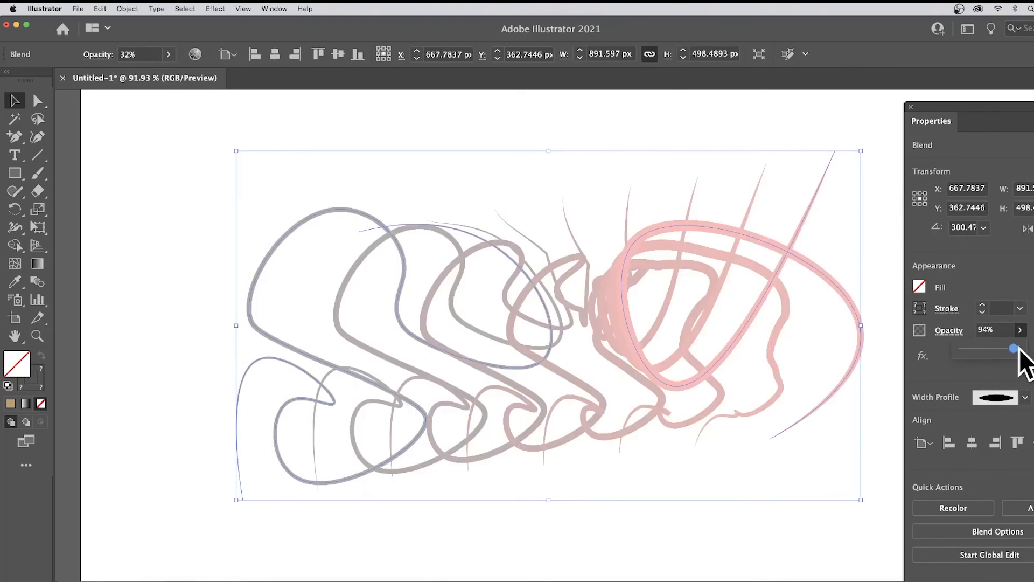
Clear the blend selection and select only the black curve's path inside it with the Direct Selection tool
{"action": "left_click", "coordinate": [38, 101]}
{"action": "left_click", "coordinate": [293, 158]}
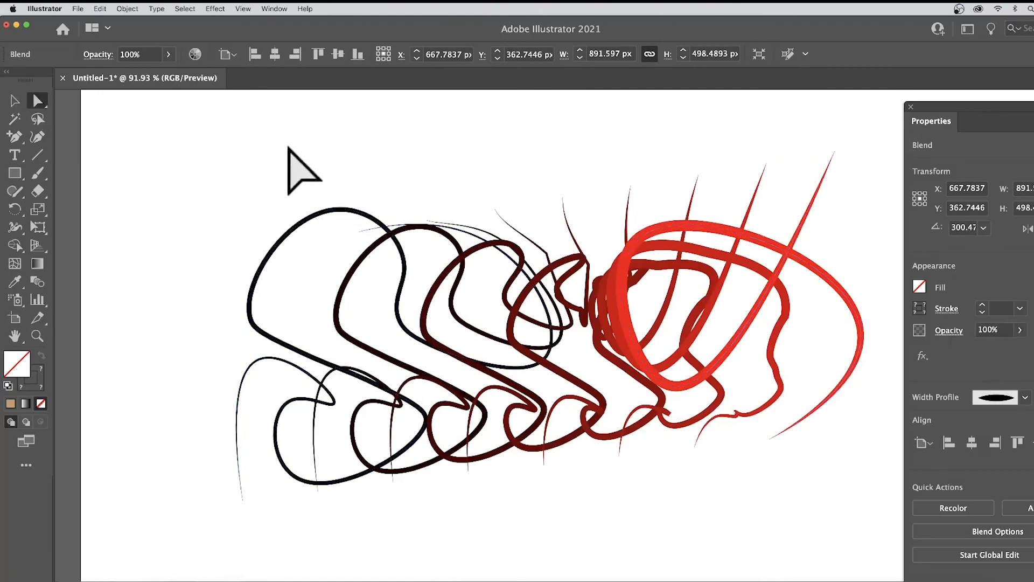
{"action": "left_click", "coordinate": [346, 211]}
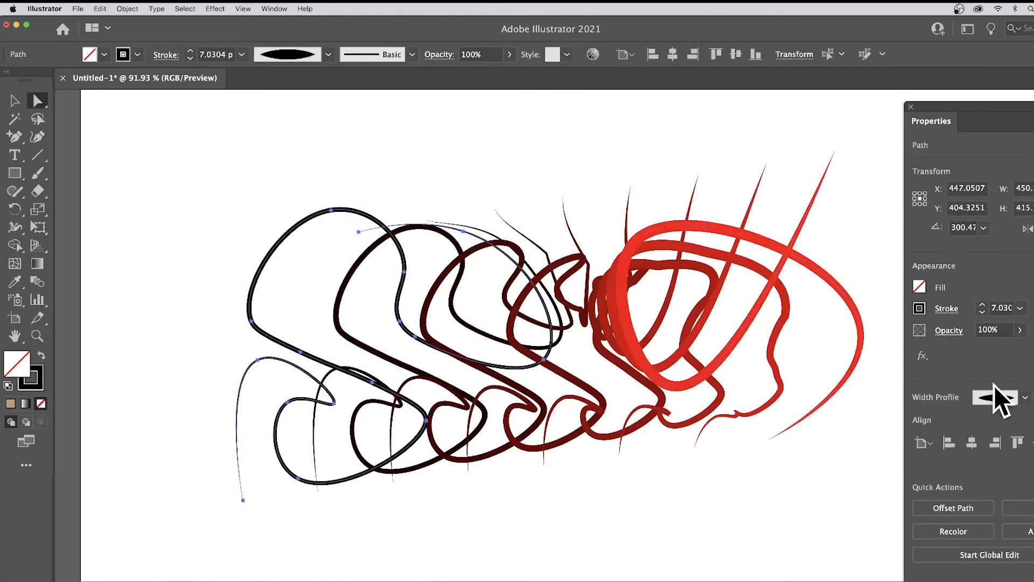
Try lowering the opacity of only the black curve to 8%, and restore it to 100%
{"action": "left_click", "coordinate": [1019, 329]}
{"action": "left_click_drag", "start_coordinate": [1019, 349], "coordinate": [965, 348]}
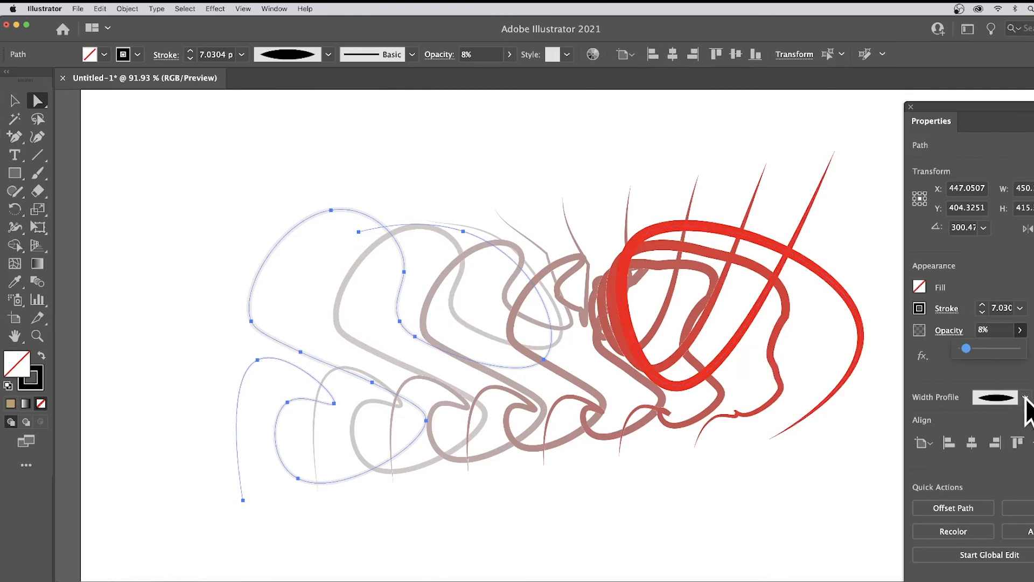
{"action": "left_click_drag", "start_coordinate": [966, 348], "coordinate": [1031, 357]}
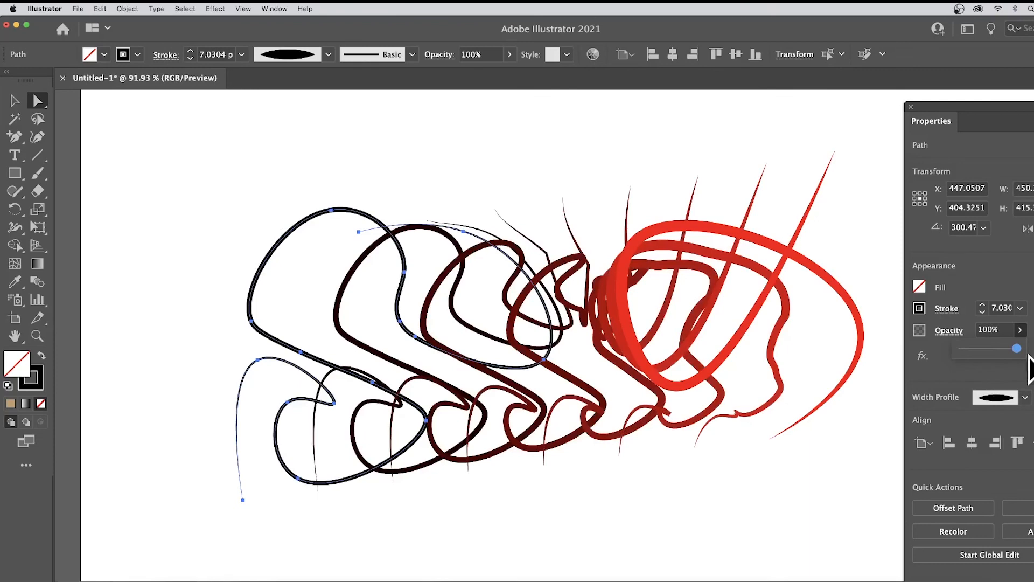
Try two other variable width profiles on the black curve's stroke and settle on the triangular one tapering to a point
{"action": "left_click", "coordinate": [1016, 399]}
{"action": "left_click", "coordinate": [981, 467]}
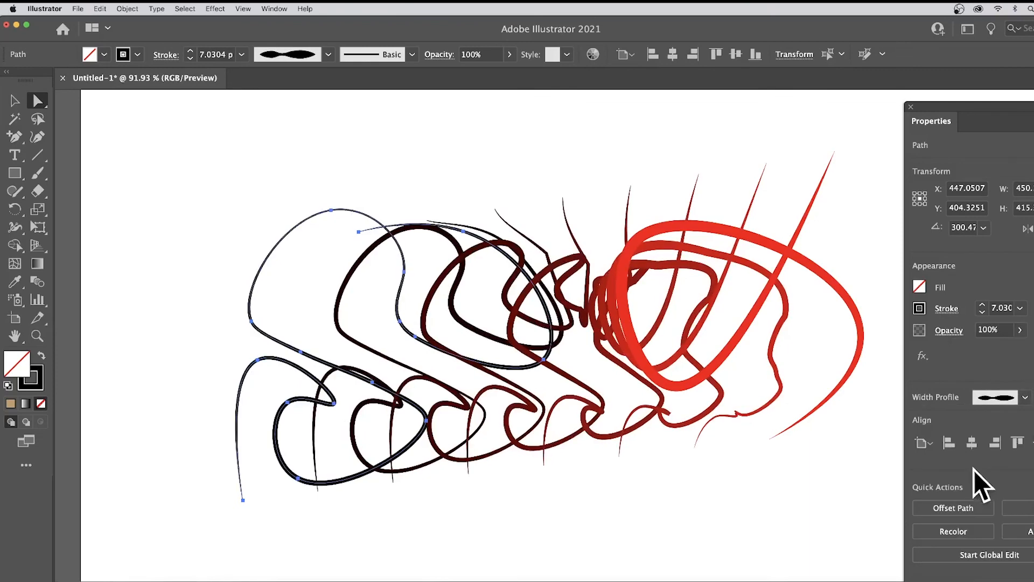
{"action": "left_click", "coordinate": [1025, 397]}
{"action": "left_click", "coordinate": [985, 493]}
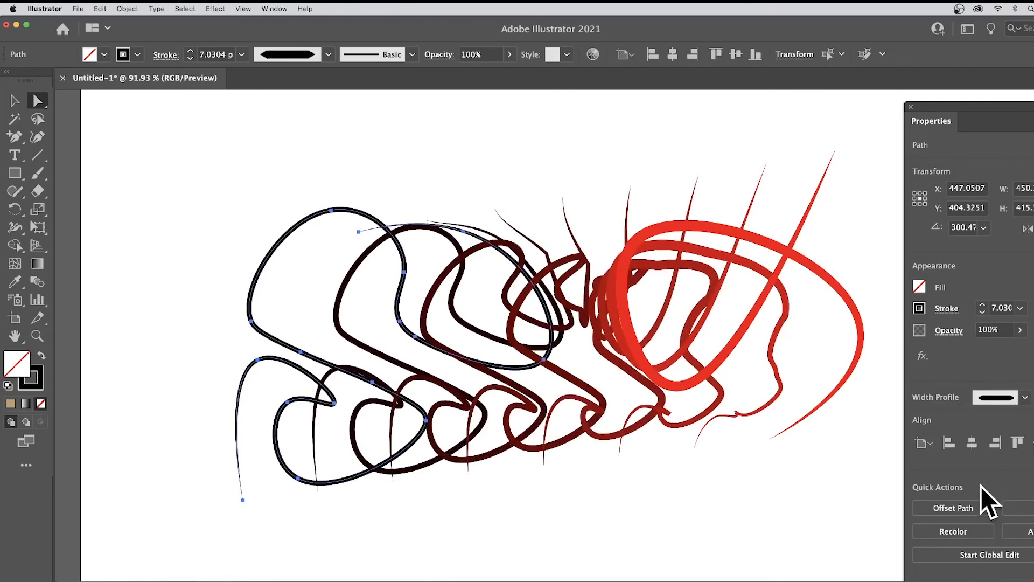
{"action": "left_click", "coordinate": [1023, 398]}
{"action": "left_click", "coordinate": [988, 515]}
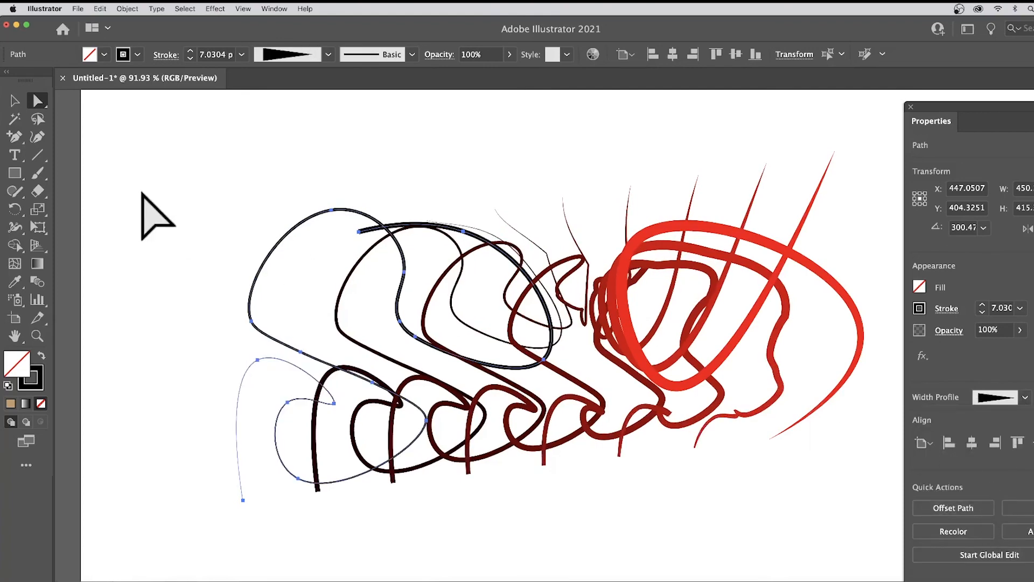
With the Width tool, try thickening the black curve's upper loop to about 45 pt, and adjust its stroke to about 7.5 pt instead
{"action": "left_click", "coordinate": [22, 232]}
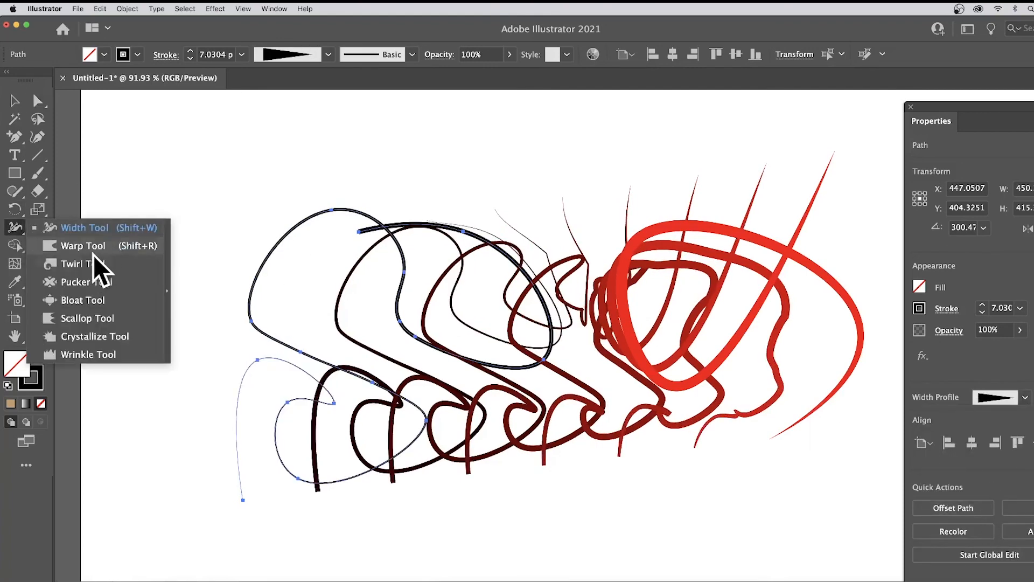
{"action": "left_click", "coordinate": [95, 228]}
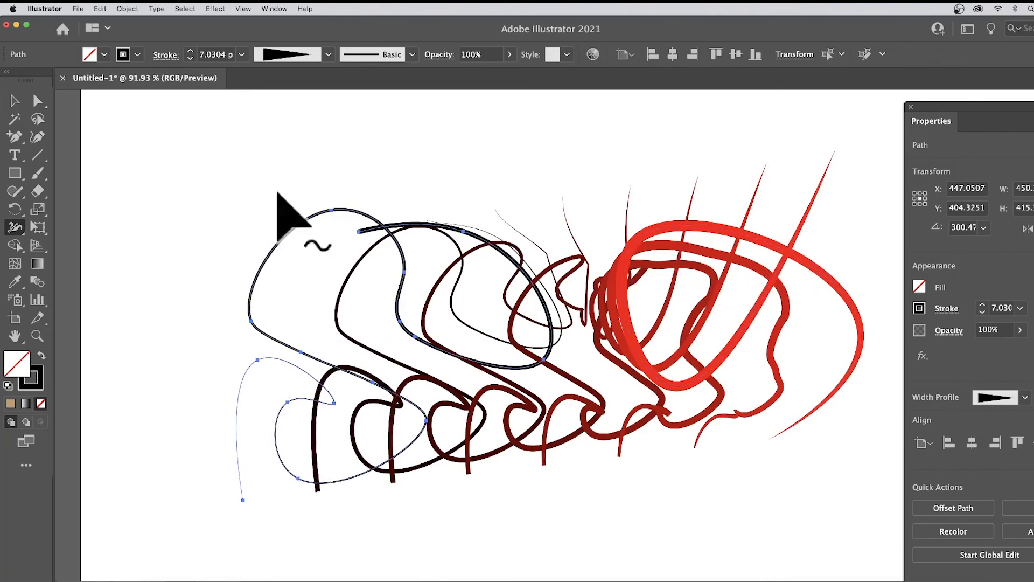
{"action": "left_click_drag", "start_coordinate": [333, 210], "coordinate": [331, 199]}
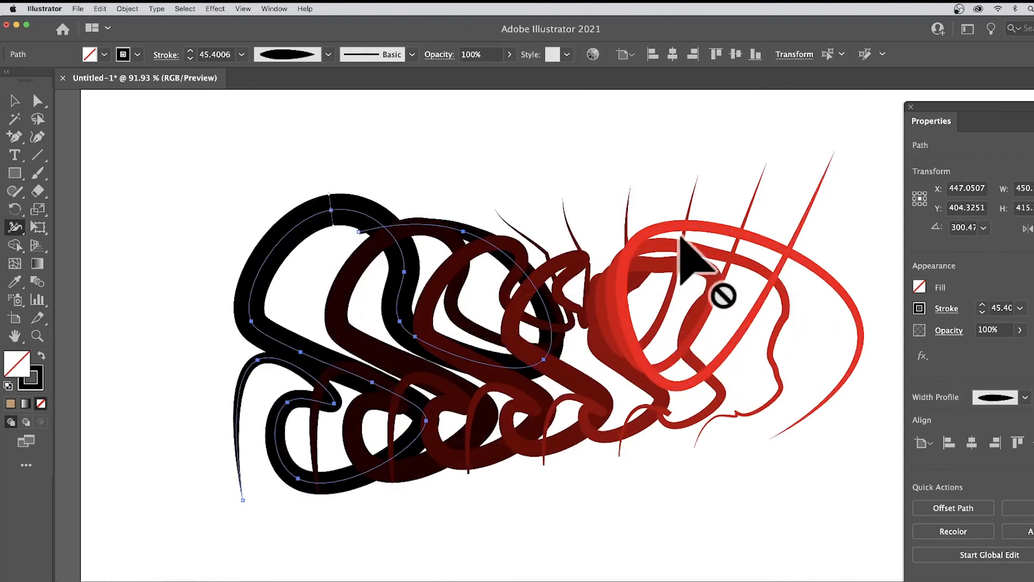
{"action": "mouse_move", "coordinate": [331, 210]}
{"action": "left_mouse_down"}
{"action": "mouse_move", "coordinate": [339, 208]}
{"action": "mouse_move", "coordinate": [281, 225]}
{"action": "mouse_move", "coordinate": [294, 228]}
{"action": "mouse_move", "coordinate": [291, 241]}
{"action": "mouse_move", "coordinate": [294, 230]}
{"action": "left_mouse_up"}
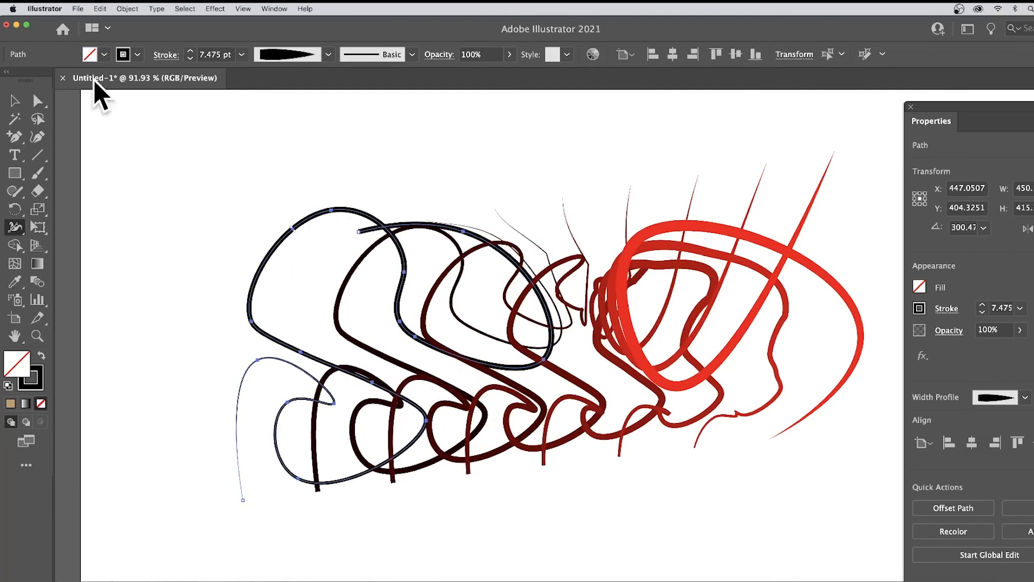
Try blue and cyan as the black curve's stroke colour and settle on magenta
{"action": "left_click", "coordinate": [138, 55]}
{"action": "left_click", "coordinate": [94, 79]}
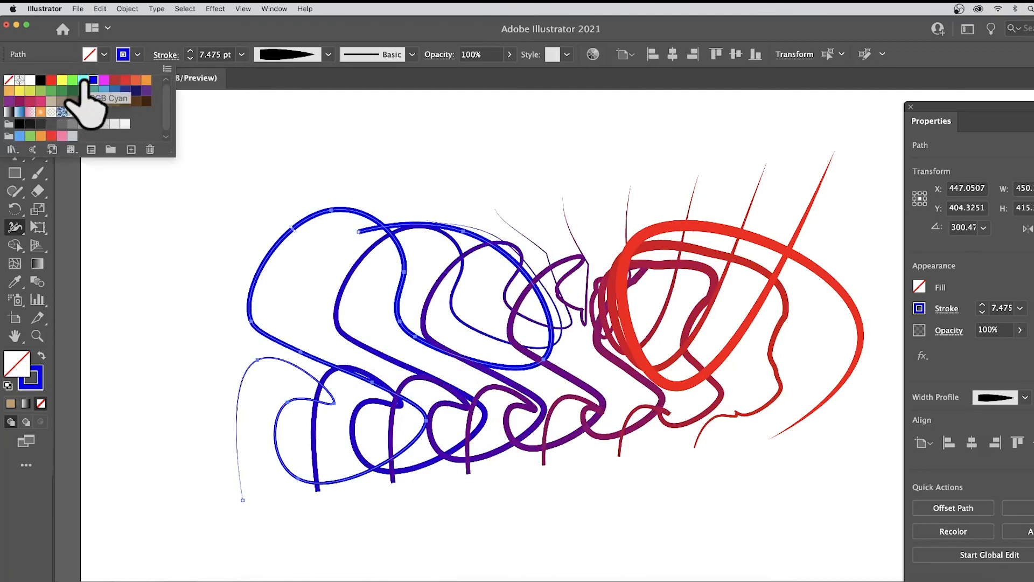
{"action": "left_click", "coordinate": [83, 80]}
{"action": "left_click", "coordinate": [103, 80]}
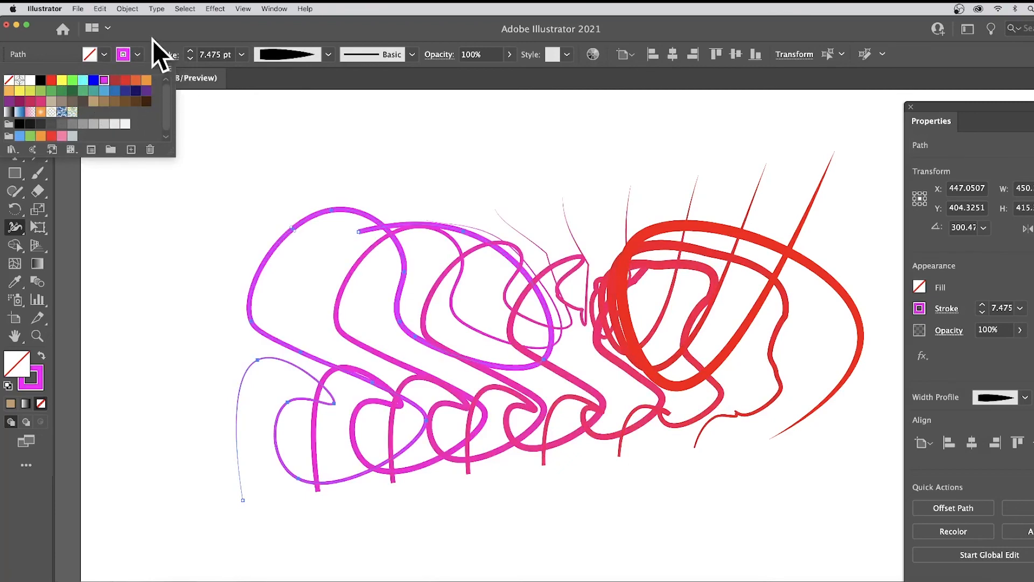
Make the magenta curve's stroke a dashed line with 12 pt dashes and close the stroke options
{"action": "left_click", "coordinate": [161, 54]}
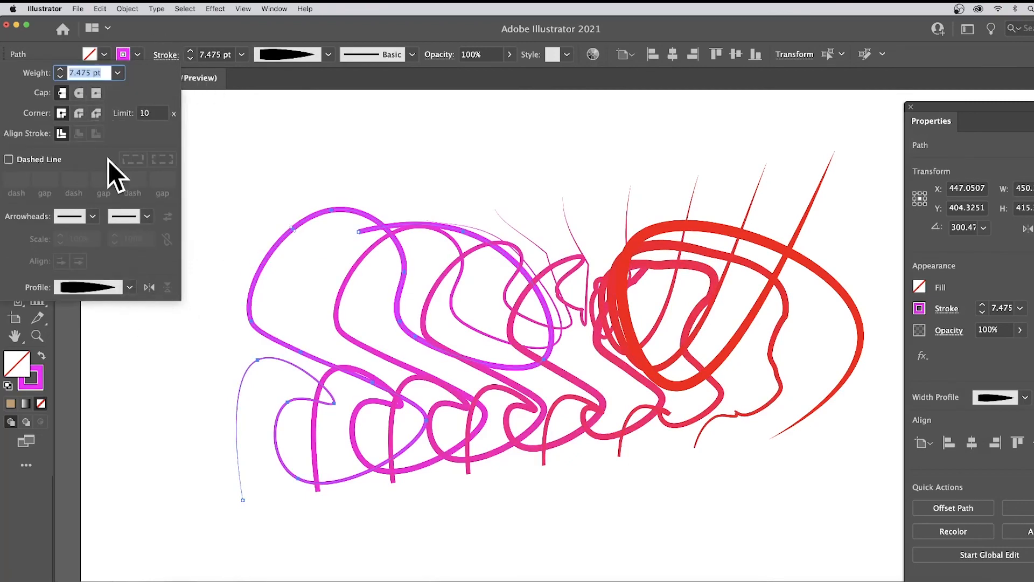
{"action": "left_click", "coordinate": [11, 160]}
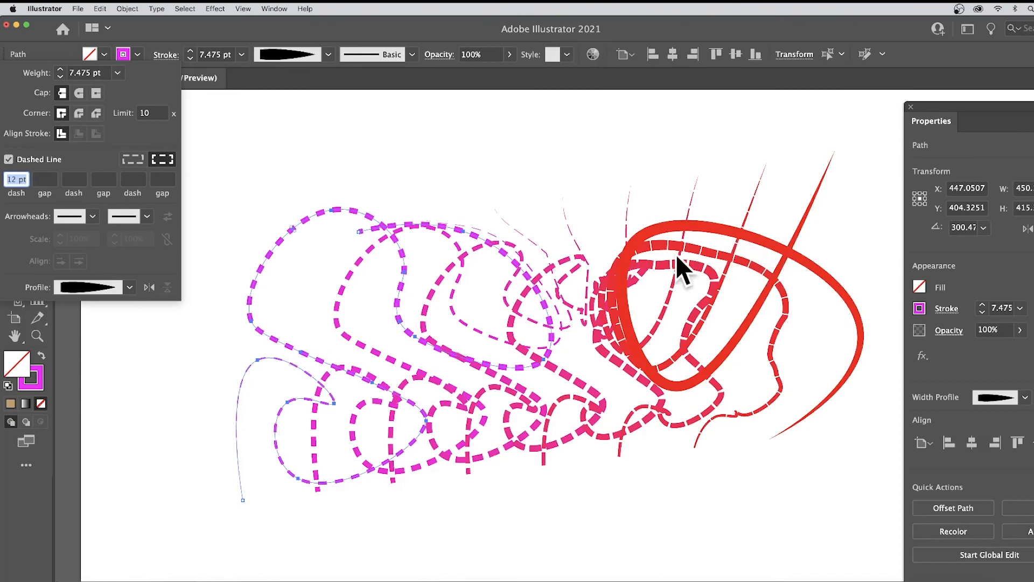
{"action": "left_click", "coordinate": [360, 24]}
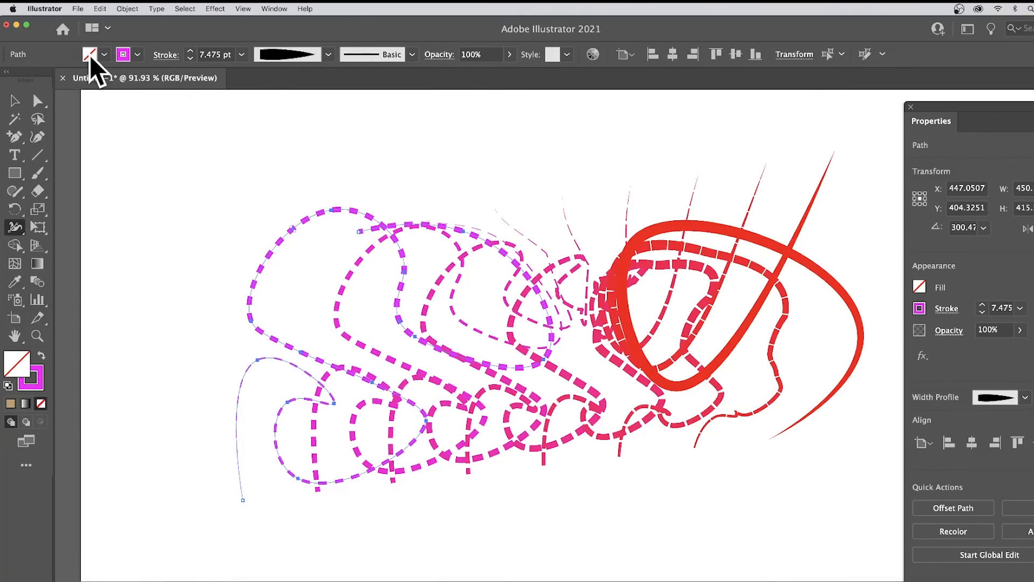